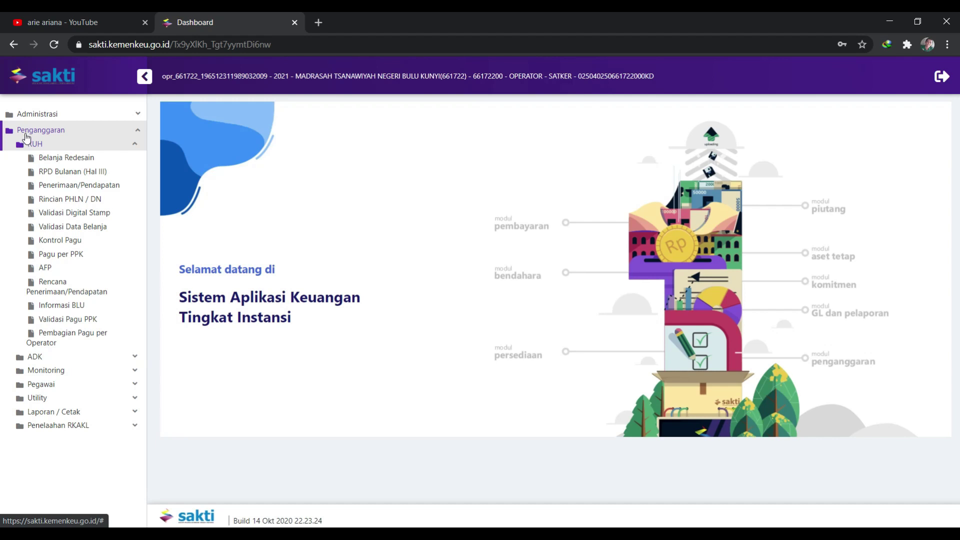
Open the Belanja Redesain form from the RUH section of Penganggaran
click(26, 132)
click(40, 133)
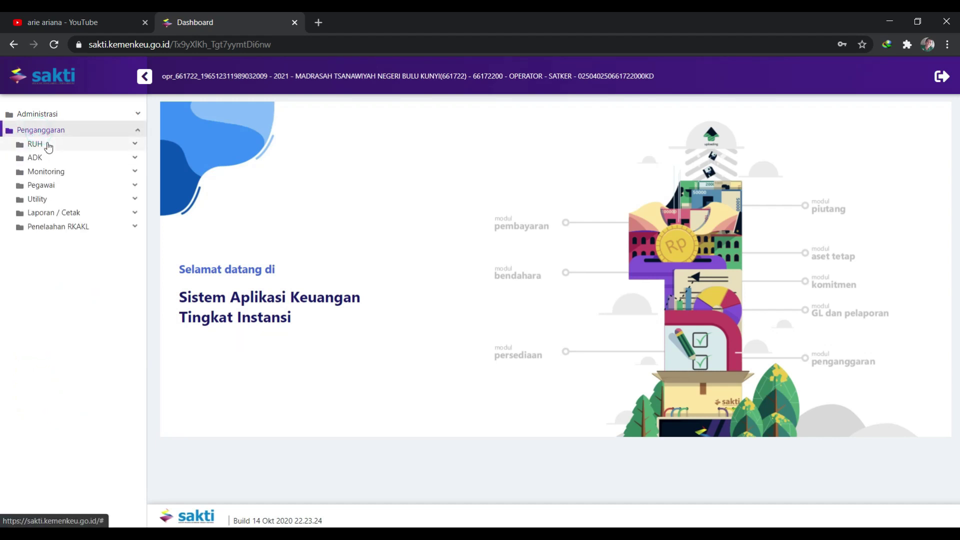
click(49, 145)
click(61, 159)
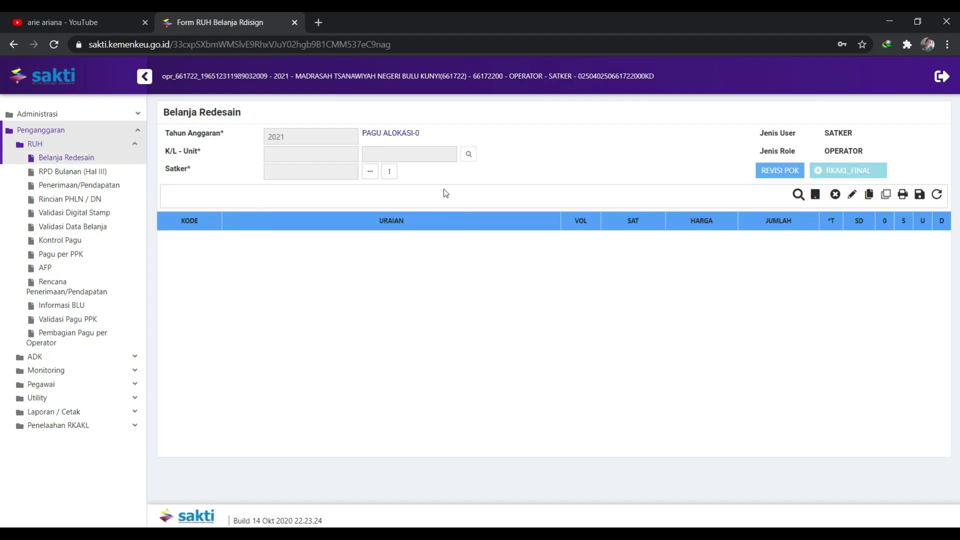
Choose the satker Madrasah Tsanawiyah Negeri Bulu Kunyi and display its KROs 2129.BEK and 2135.EAA
click(389, 171)
click(438, 186)
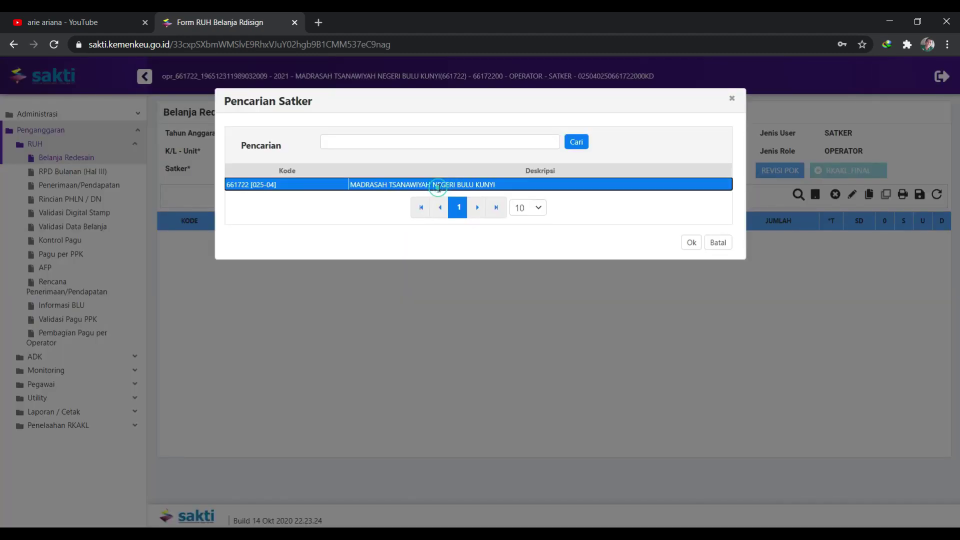
click(690, 243)
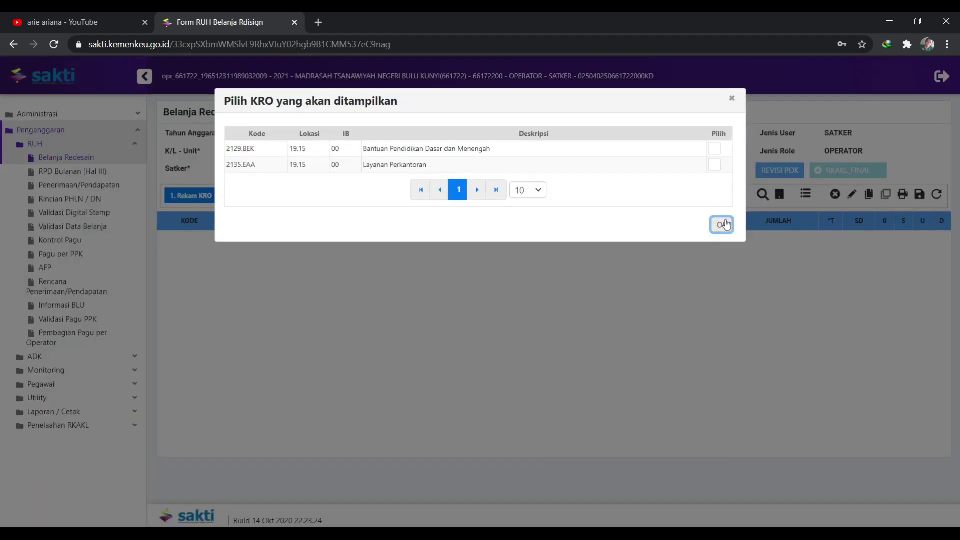
click(715, 149)
click(715, 164)
click(723, 226)
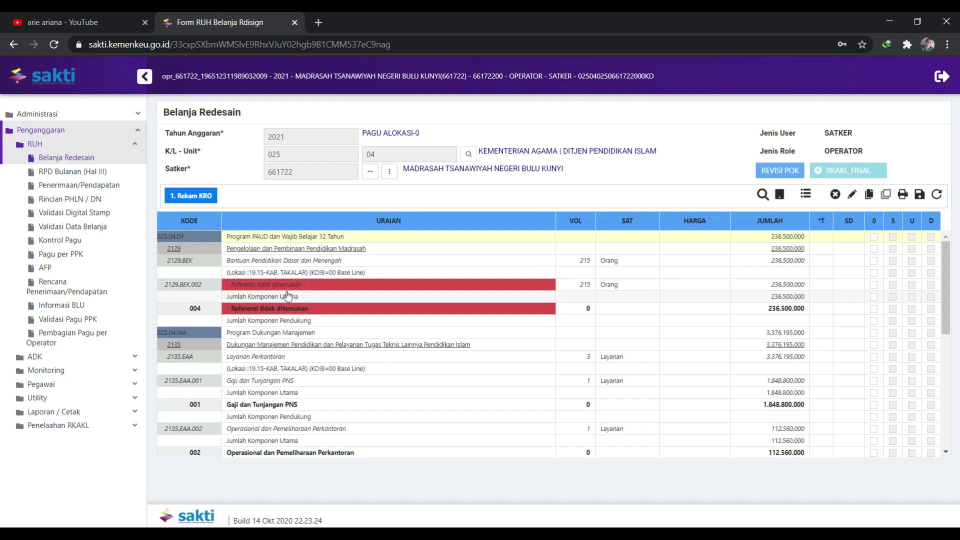
Check the budget rows for missing references and start recording a new KRO, opening its code search
scroll(288, 296, down, 3)
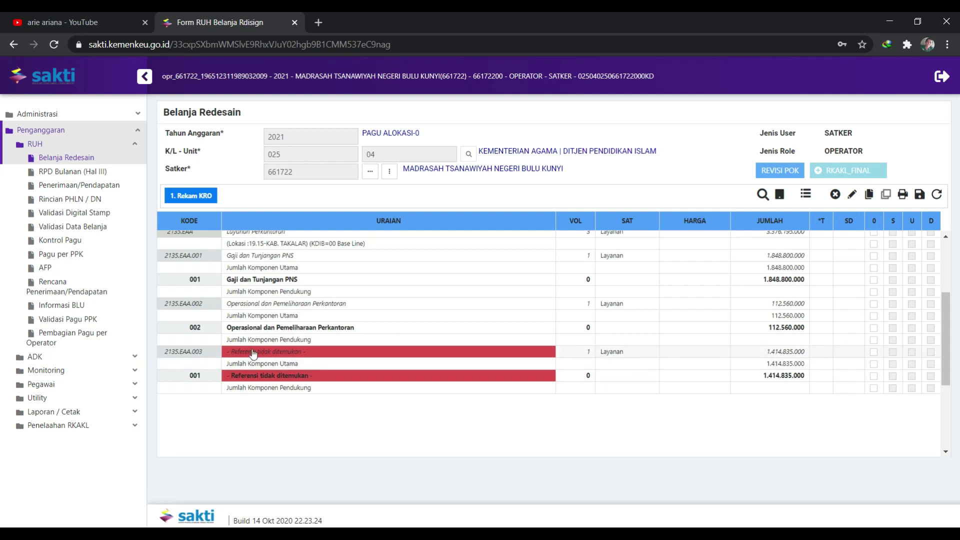
scroll(252, 353, up, 2)
scroll(243, 420, up, 2)
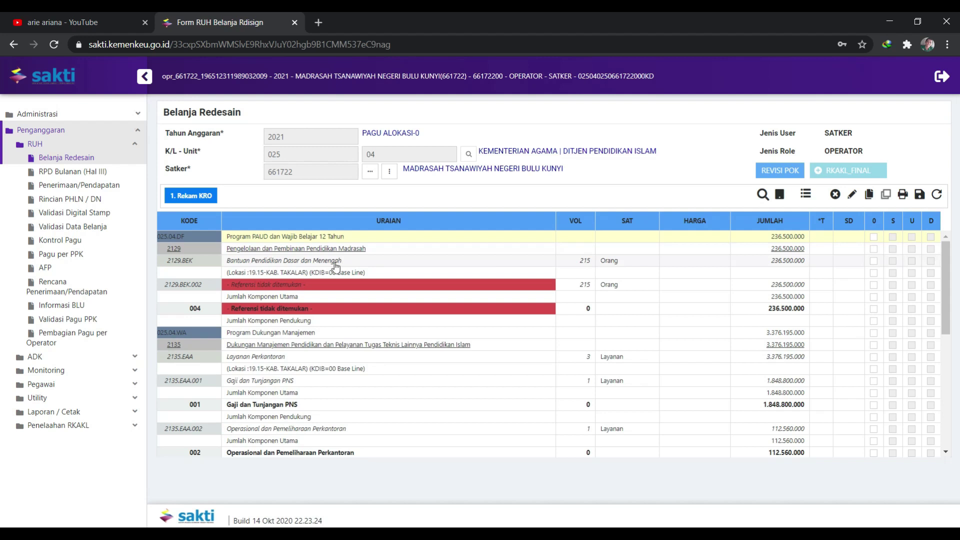
click(198, 197)
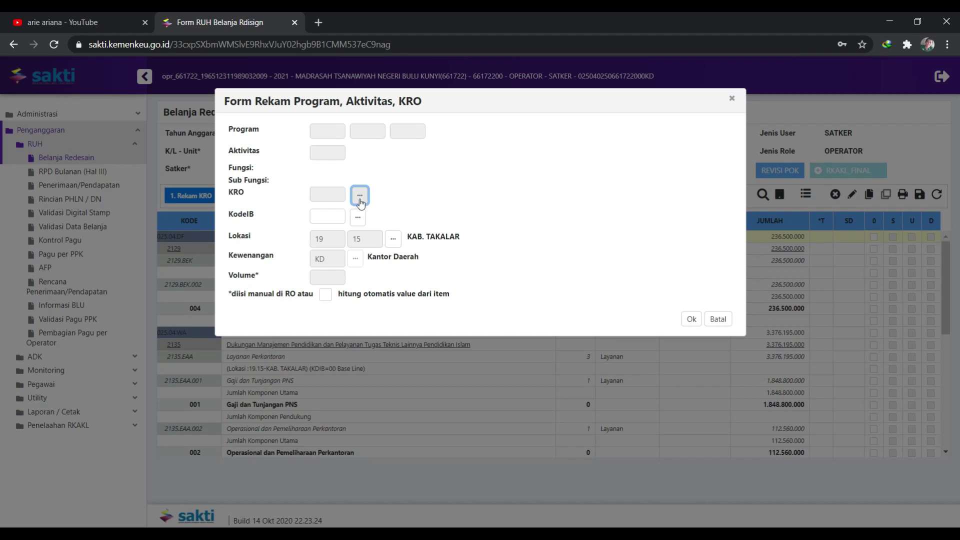
click(360, 197)
click(369, 207)
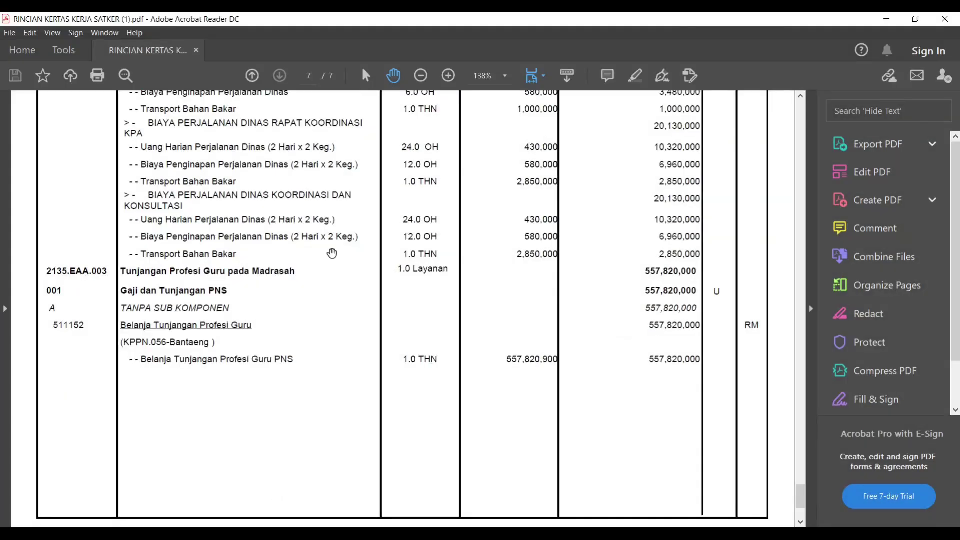
Look up the KRO code in the RINCIAN KERTAS KERJA SATKER PDF and choose 2129.QEK, Bantuan Pendidikan Dasar dan Menengah, in the SAKTI KRO form
scroll(332, 254, up, 10)
drag(800, 483, 800, 108)
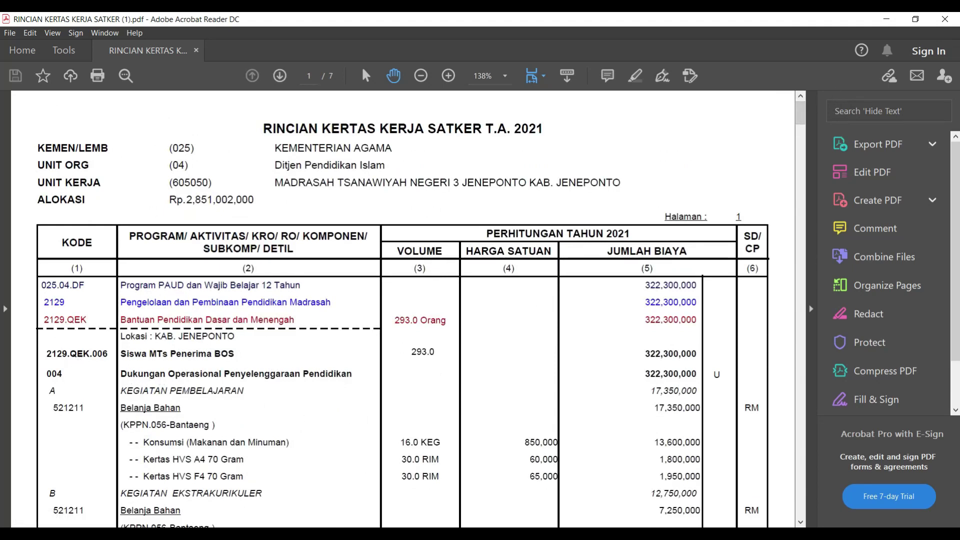
key(alt+Tab)
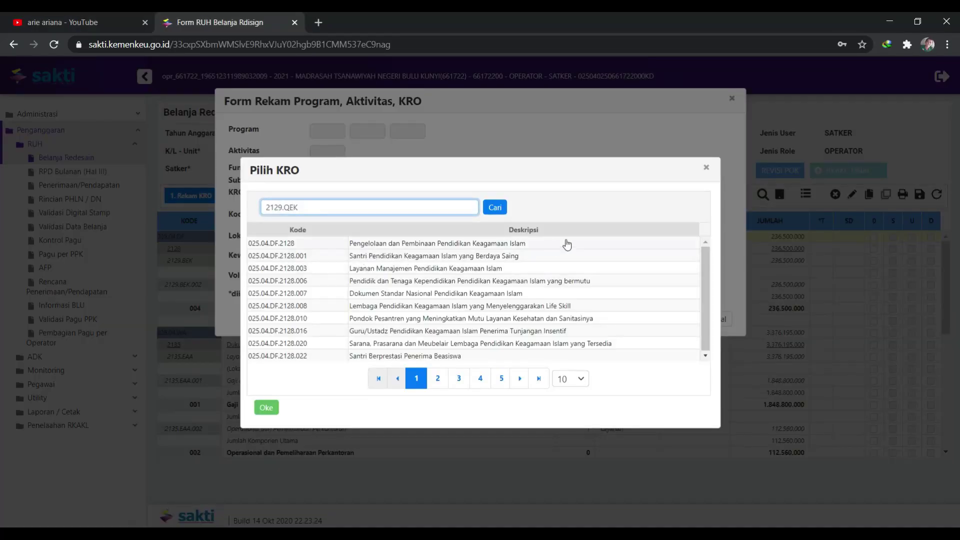
click(496, 208)
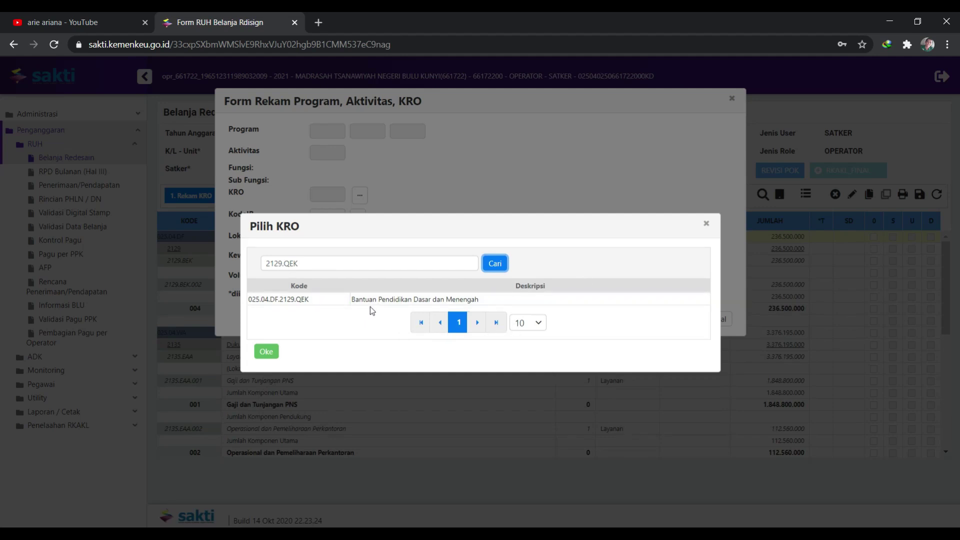
click(400, 300)
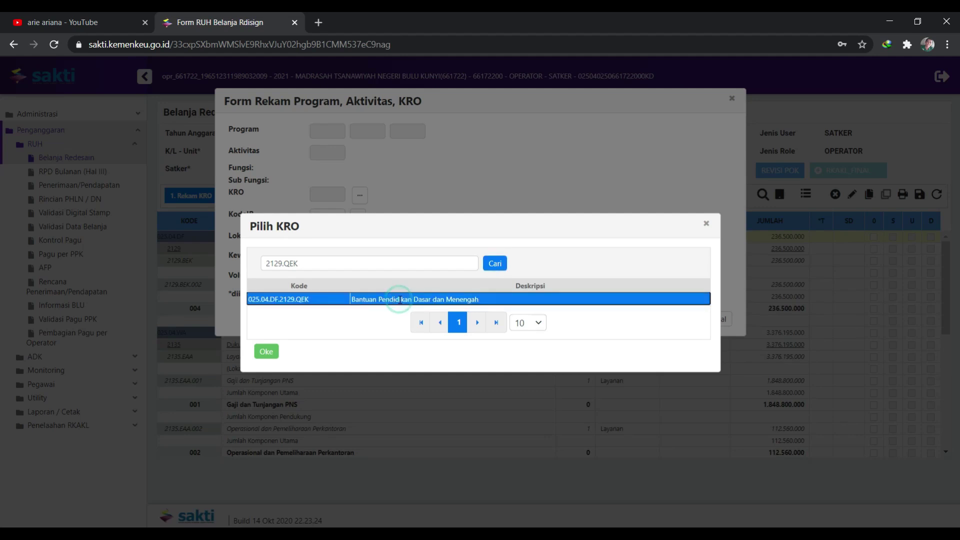
click(270, 353)
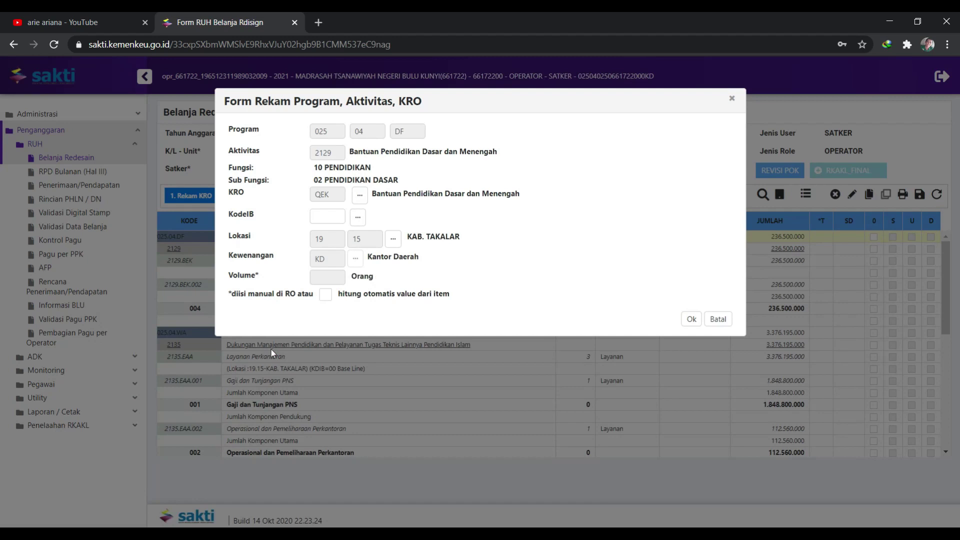
Set the new KRO's KodeIB to 00 Base Line and save the KRO record
click(358, 218)
click(358, 218)
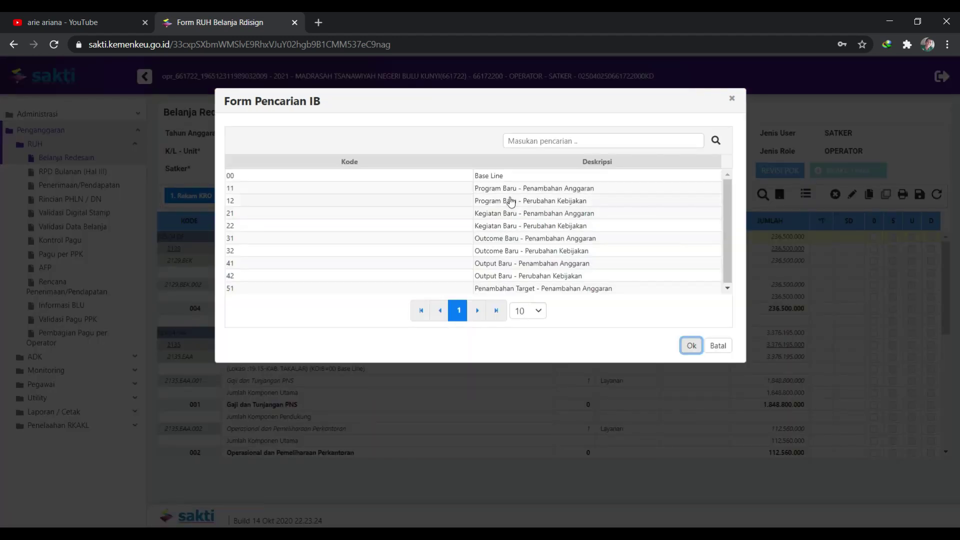
click(507, 178)
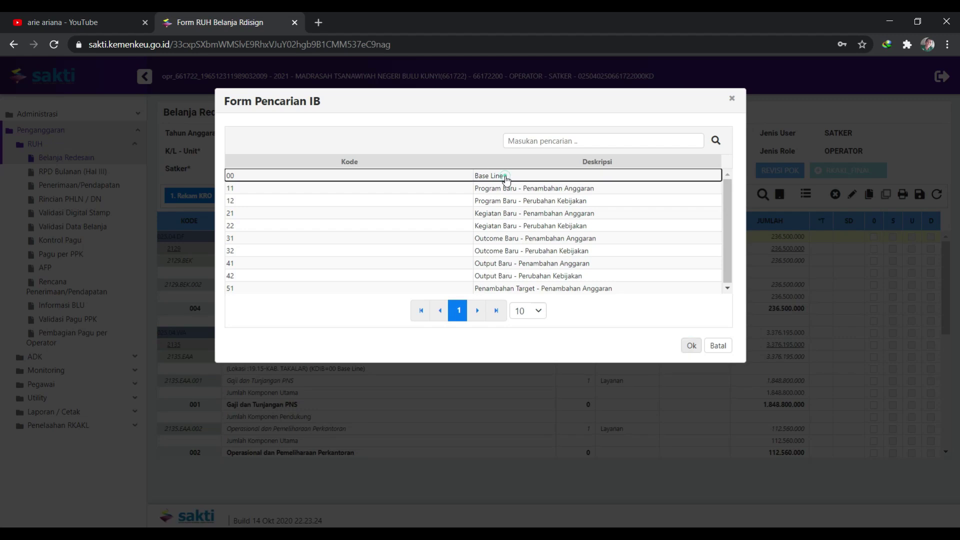
click(691, 346)
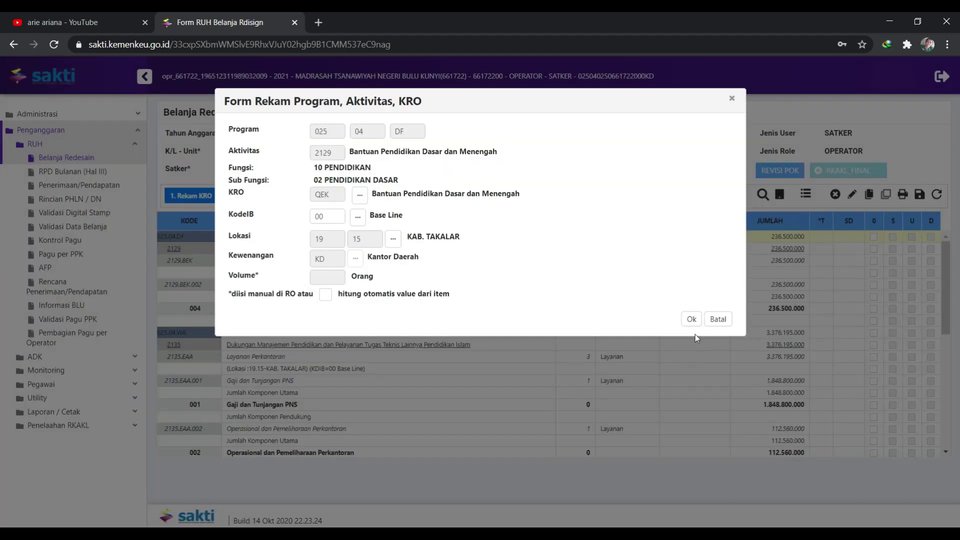
click(692, 320)
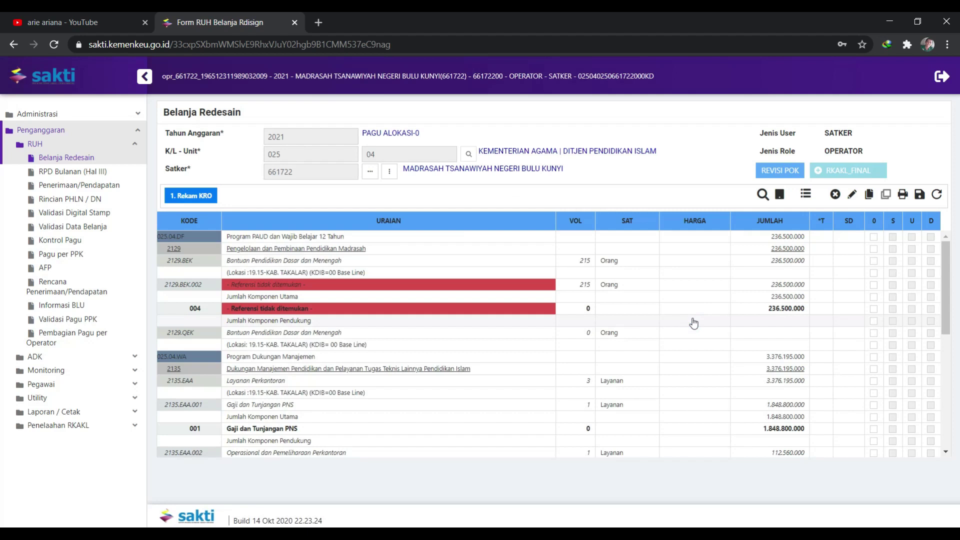
Select the 2129.QEK Bantuan Pendidikan Dasar dan Menengah row in the budget table
scroll(567, 347, down, 4)
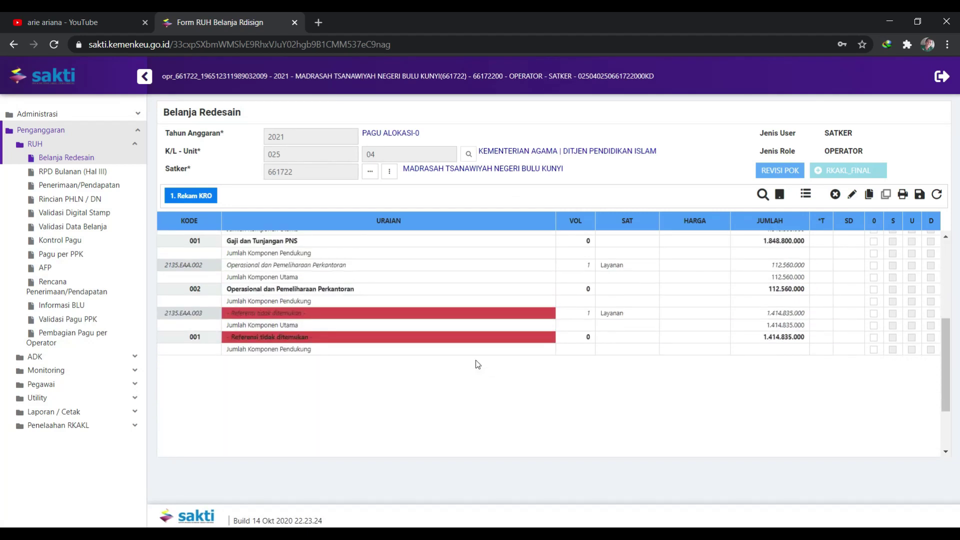
scroll(478, 364, up, 3)
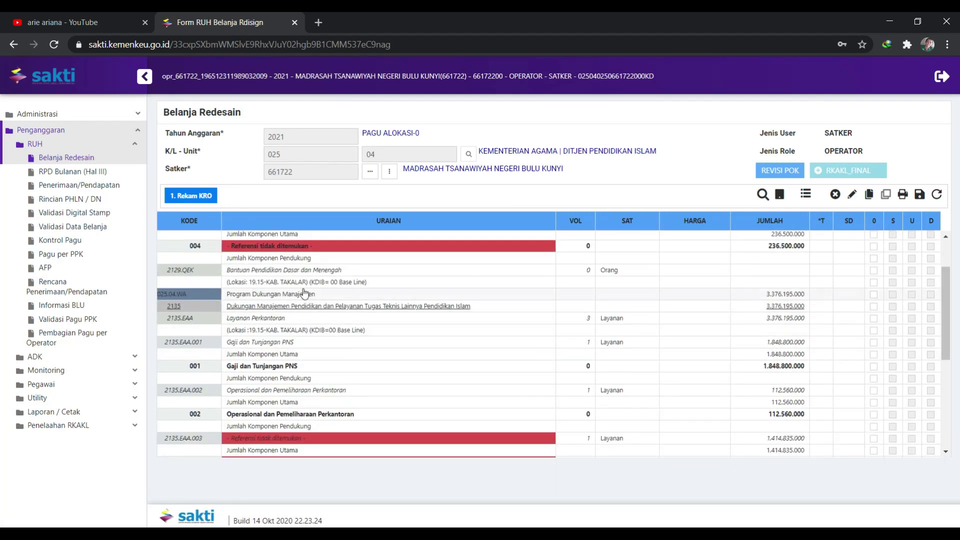
click(301, 271)
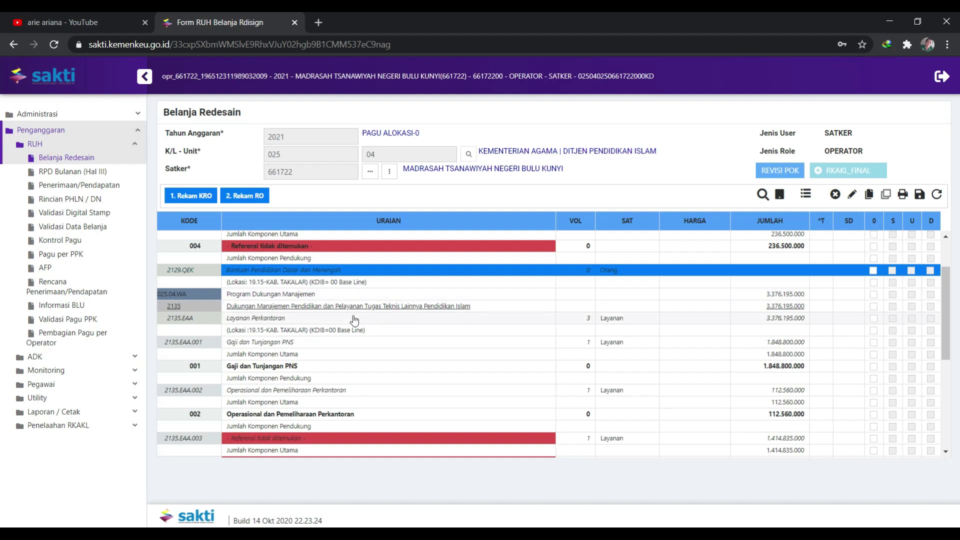
click(260, 201)
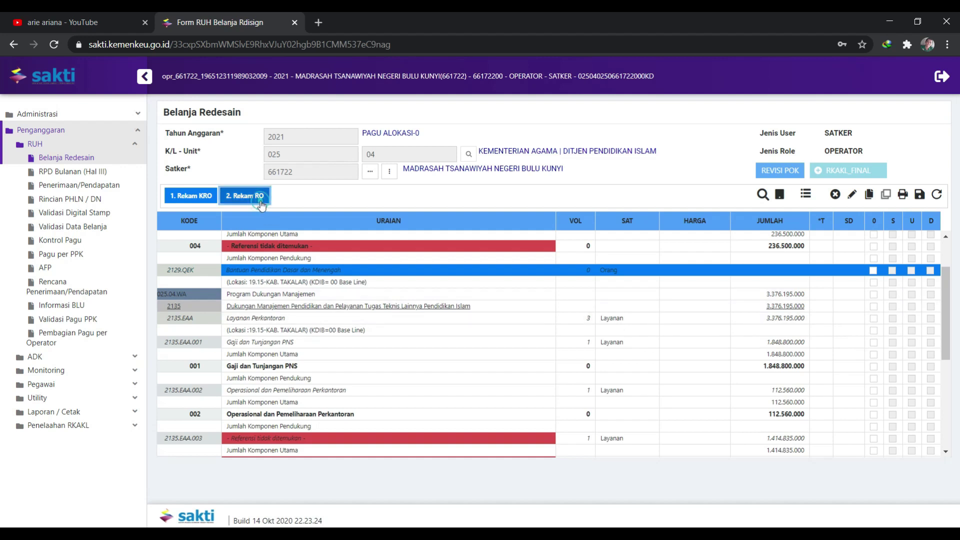
click(381, 156)
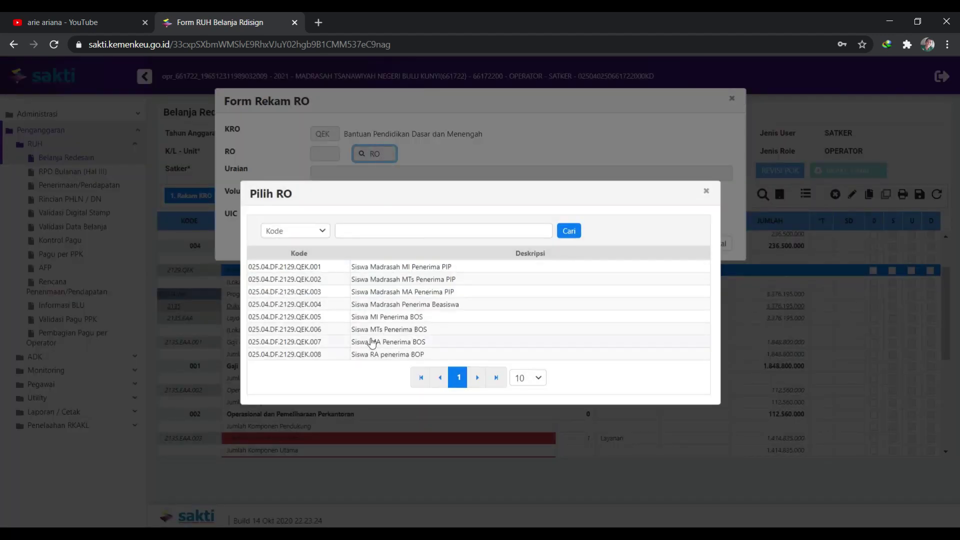
click(319, 331)
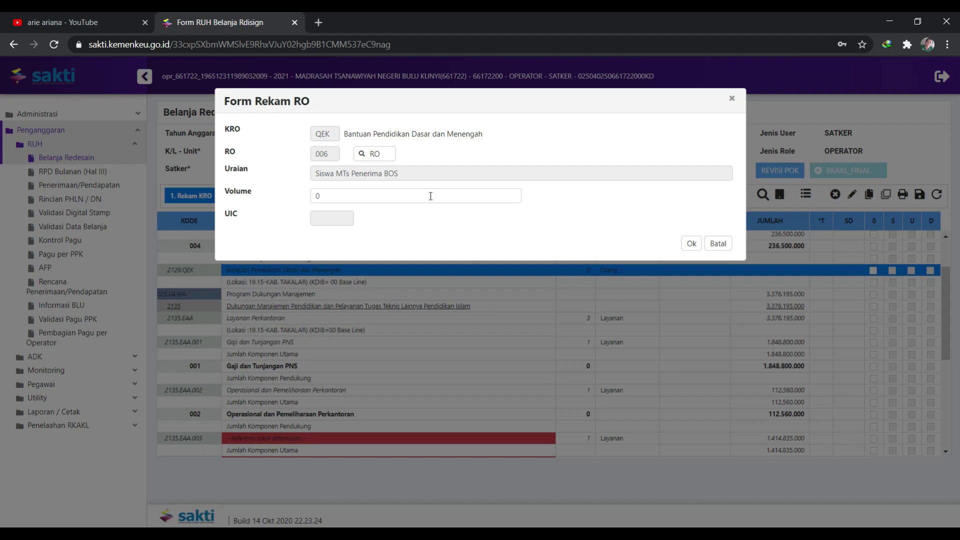
click(402, 195)
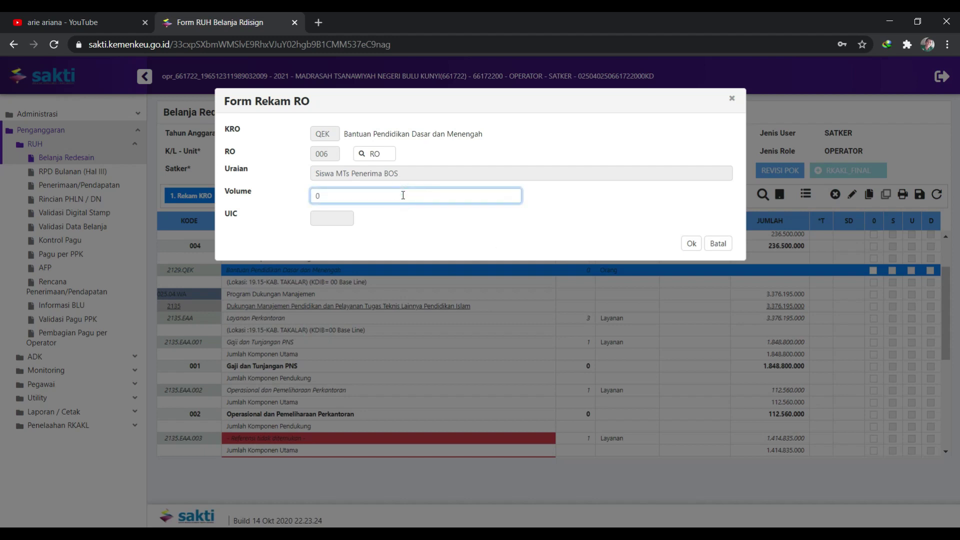
click(403, 195)
drag(527, 103, 561, 178)
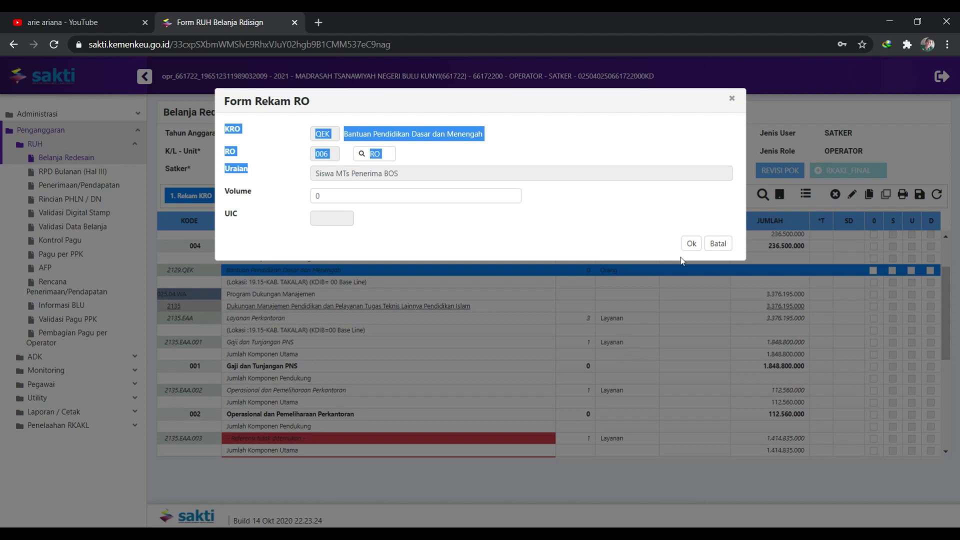
click(720, 245)
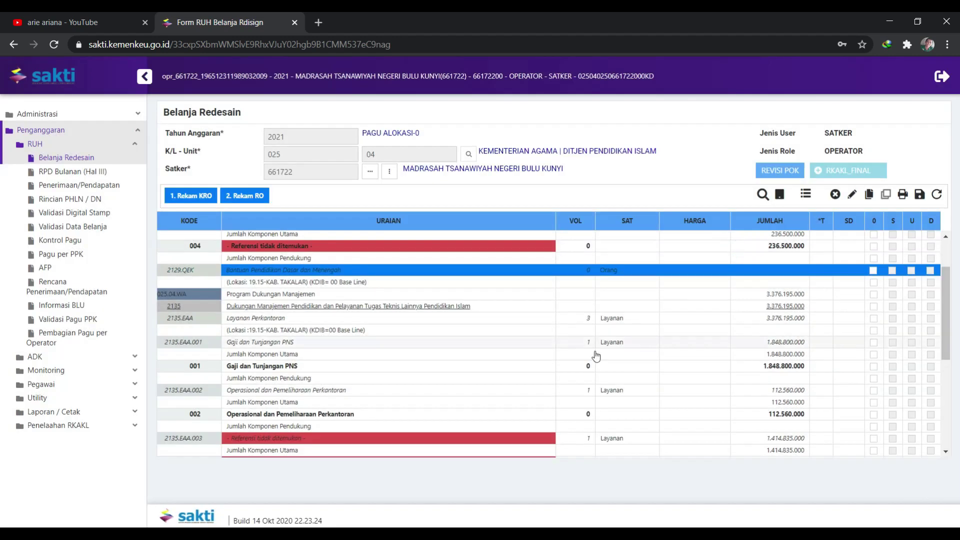
Record RO 006, Siswa MTs Penerima BOS, under KRO 2129.QEK with a volume of 215
scroll(576, 341, up, 1)
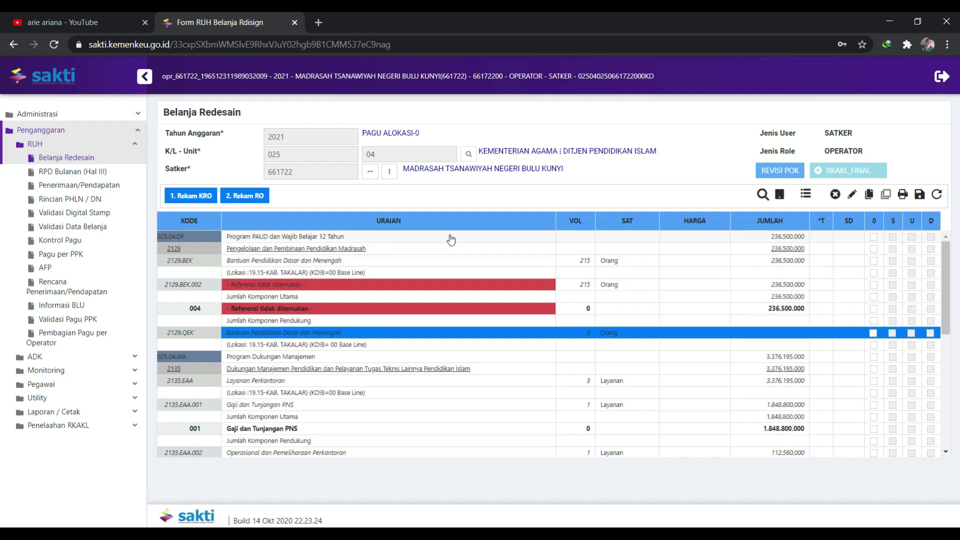
click(264, 197)
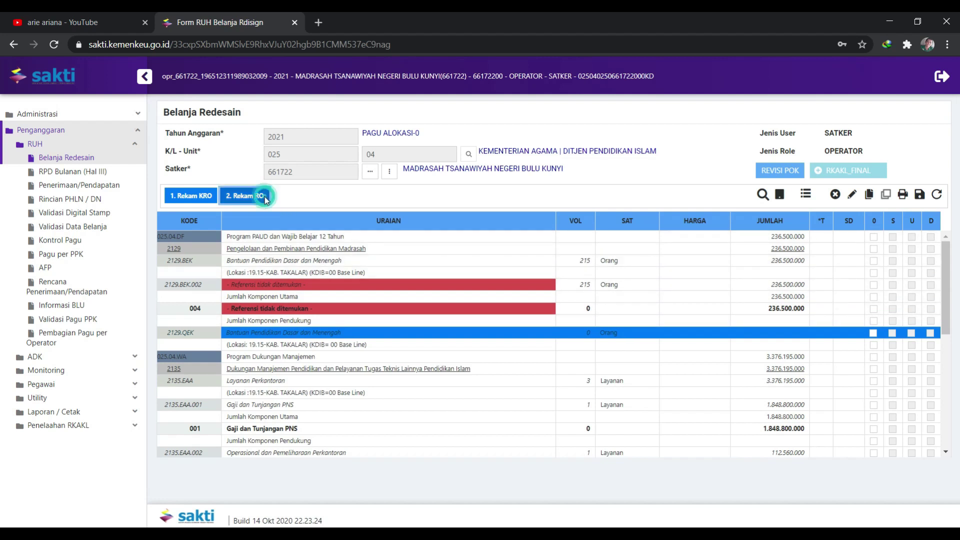
click(374, 154)
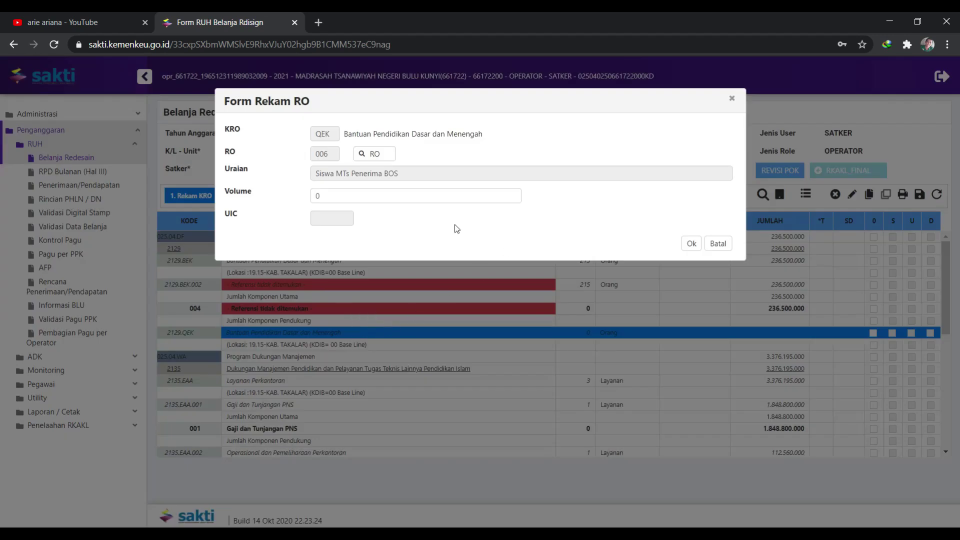
click(397, 200)
text(21)
click(419, 226)
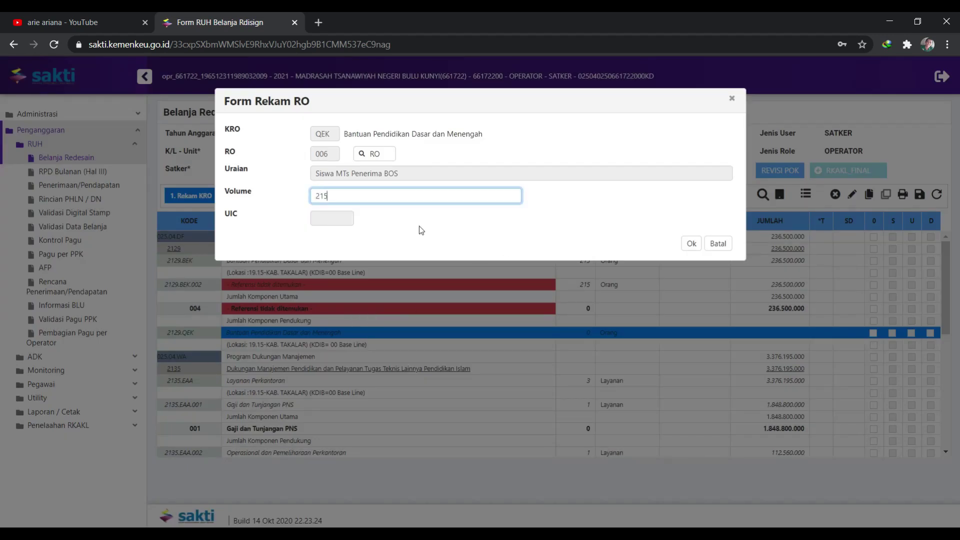
click(692, 244)
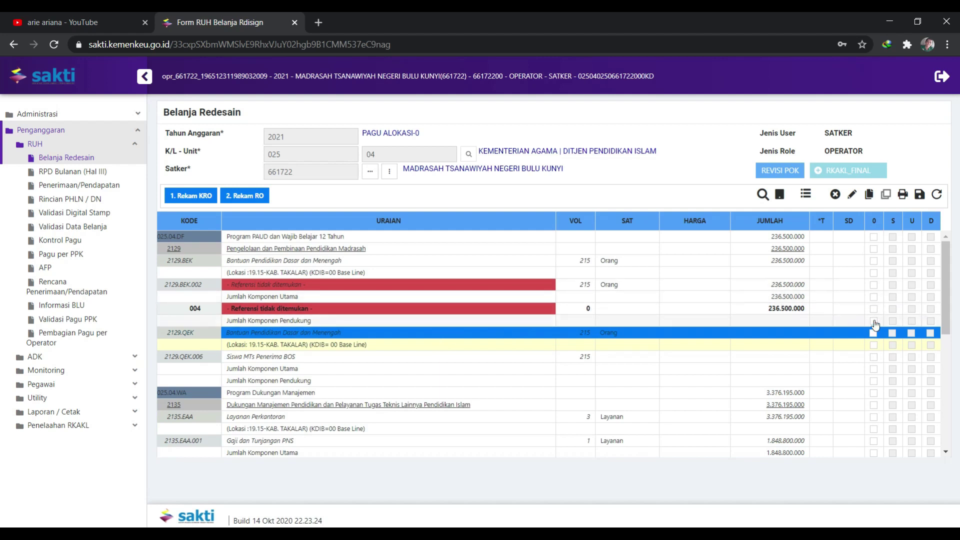
Select component 004 under 2129.BEK.002 and display all budget details with Tayangkan Semua
click(499, 309)
click(198, 308)
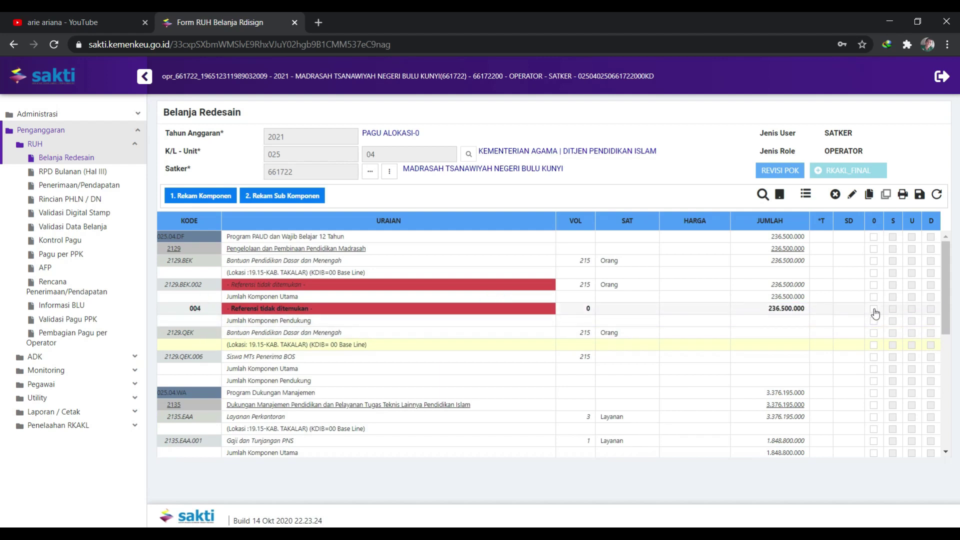
click(806, 195)
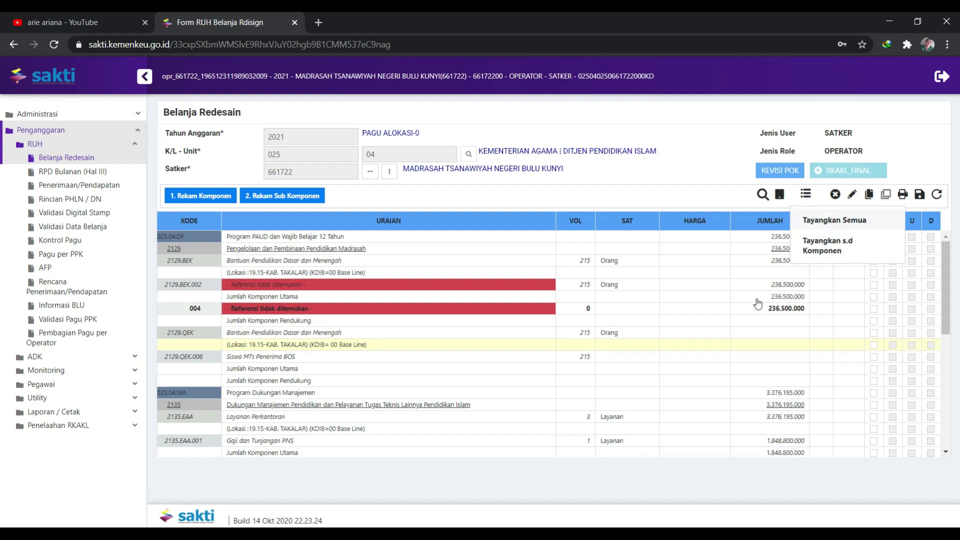
click(834, 220)
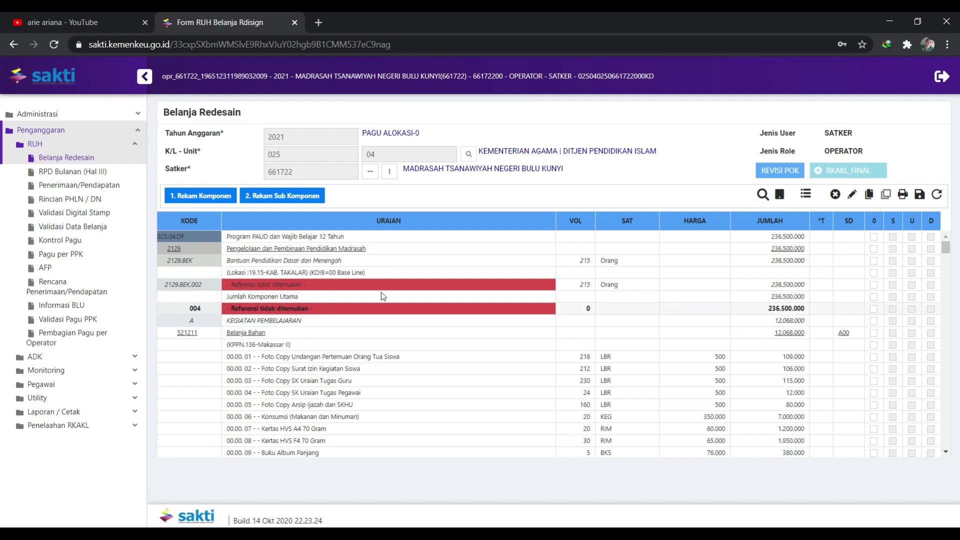
Mark component 004 under 2129.BEK.002 with all its budget details and copy them
click(874, 310)
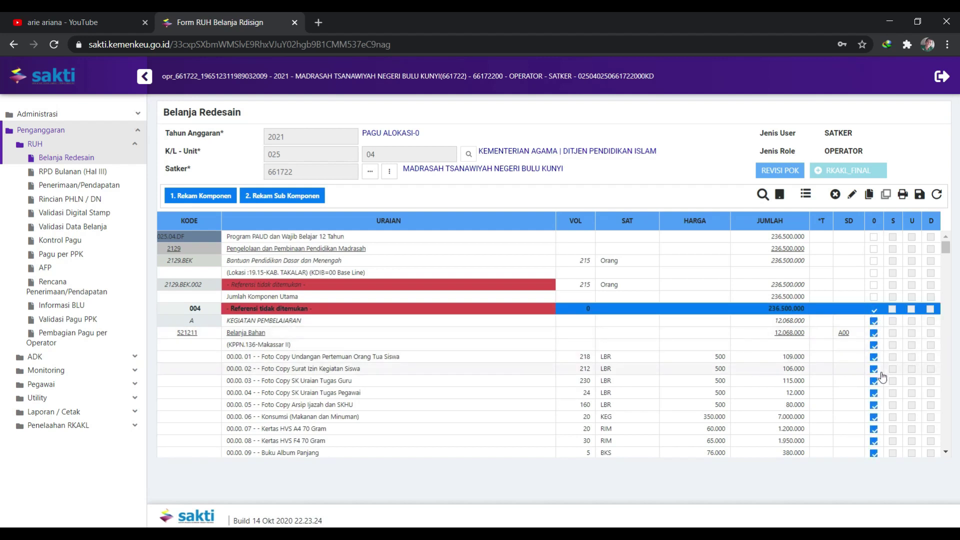
scroll(881, 380, down, 10)
scroll(881, 413, down, 10)
scroll(881, 419, down, 10)
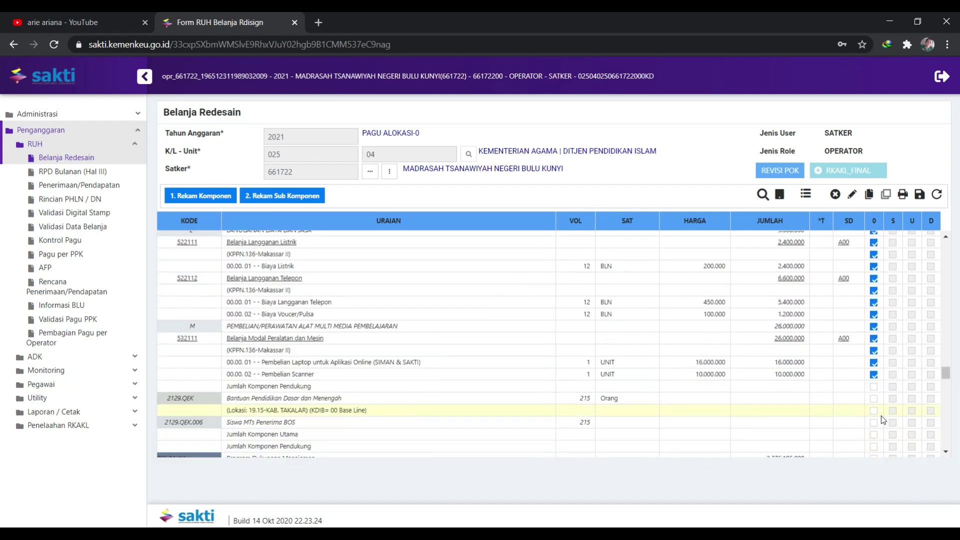
scroll(881, 416, down, 1)
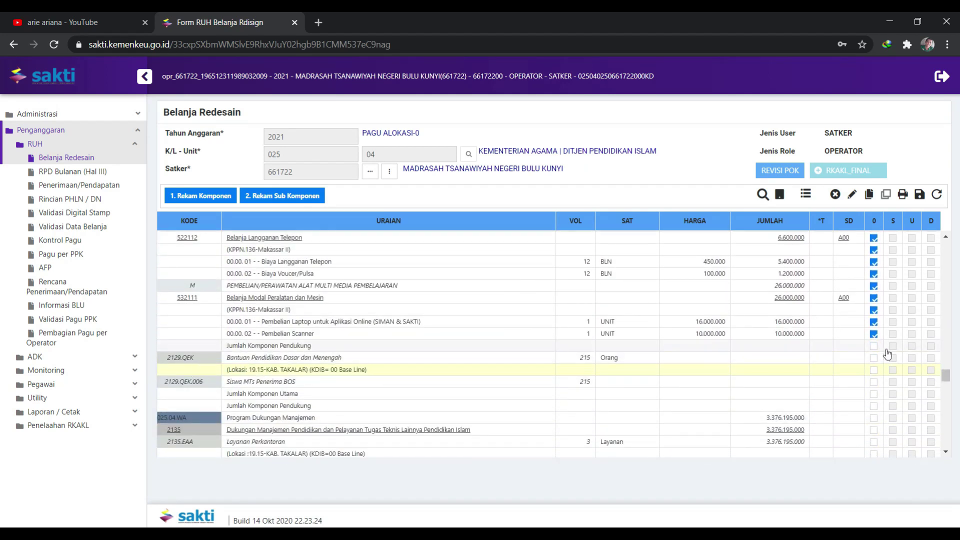
scroll(888, 354, up, 15)
scroll(883, 352, up, 15)
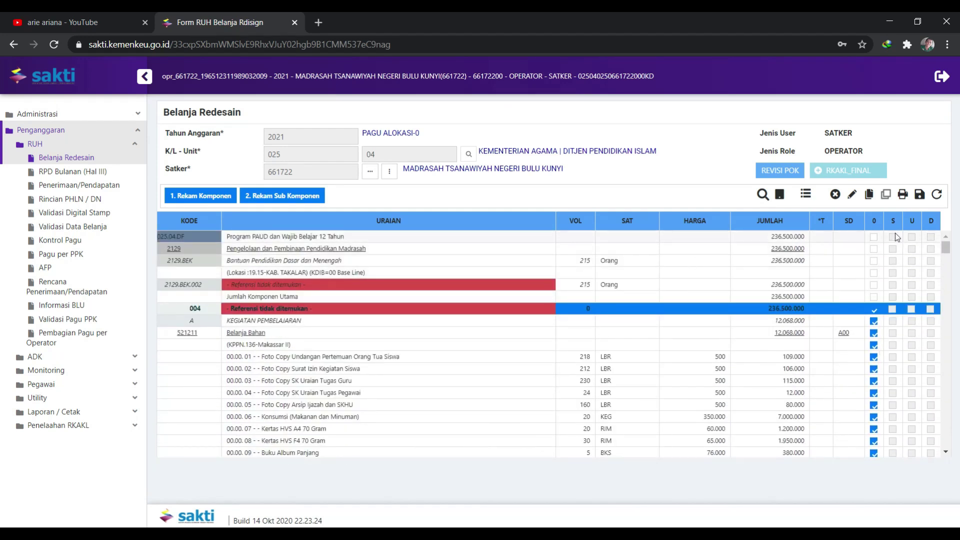
click(870, 197)
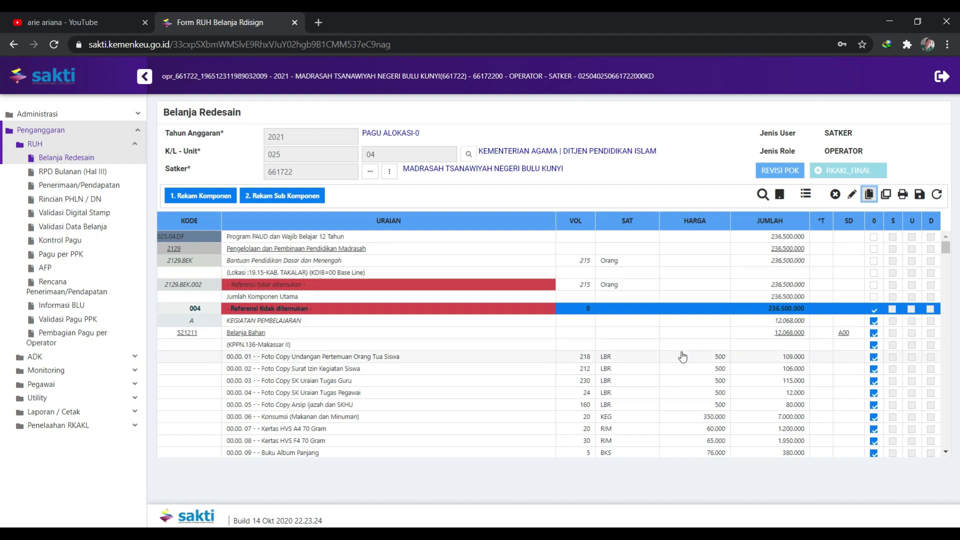
Paste the copied component 004 and its details into RO 2129.QEK.006 Siswa MTs Penerima BOS
scroll(697, 366, down, 10)
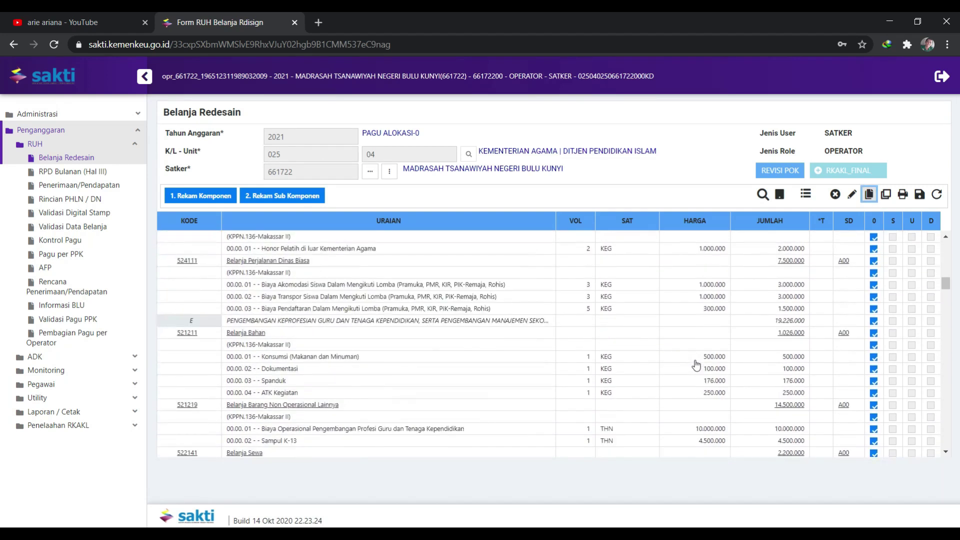
scroll(697, 365, down, 10)
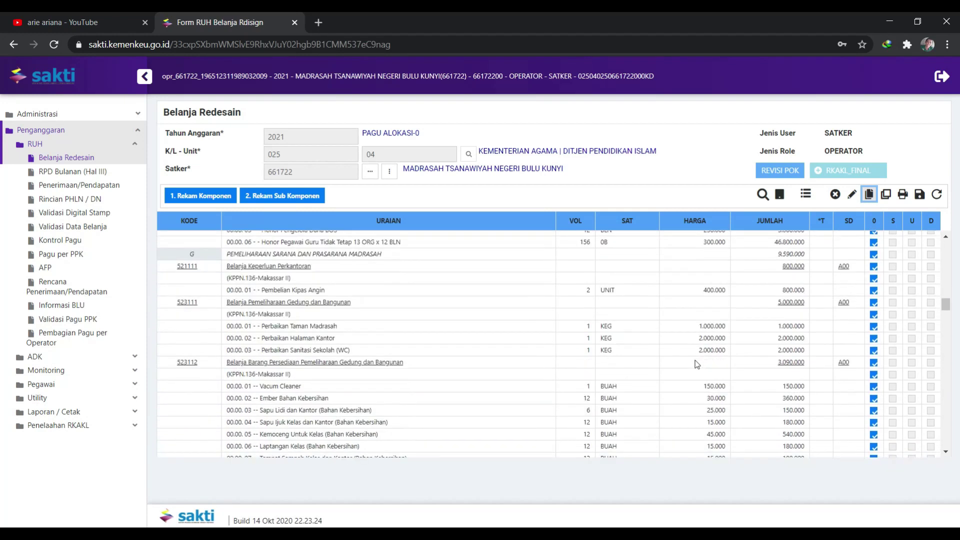
scroll(696, 366, down, 10)
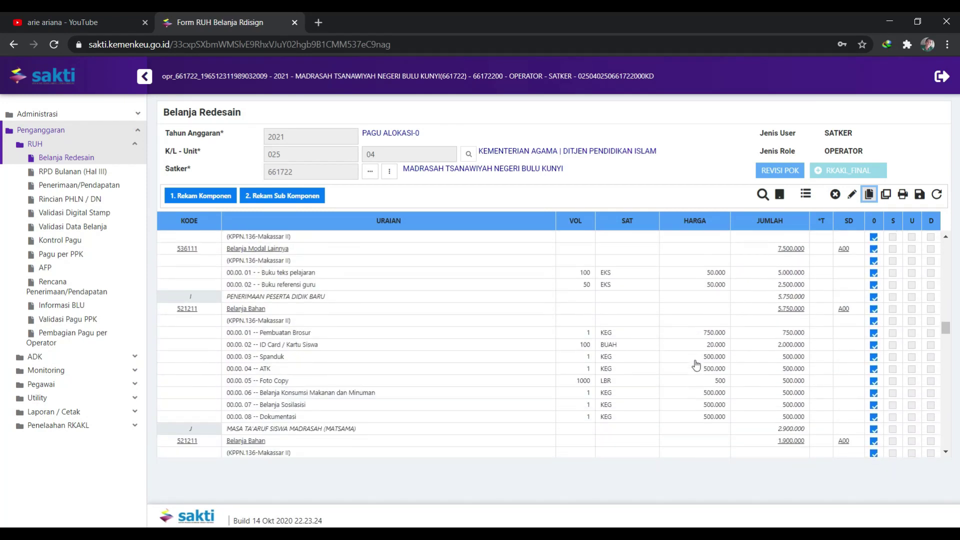
scroll(697, 365, down, 10)
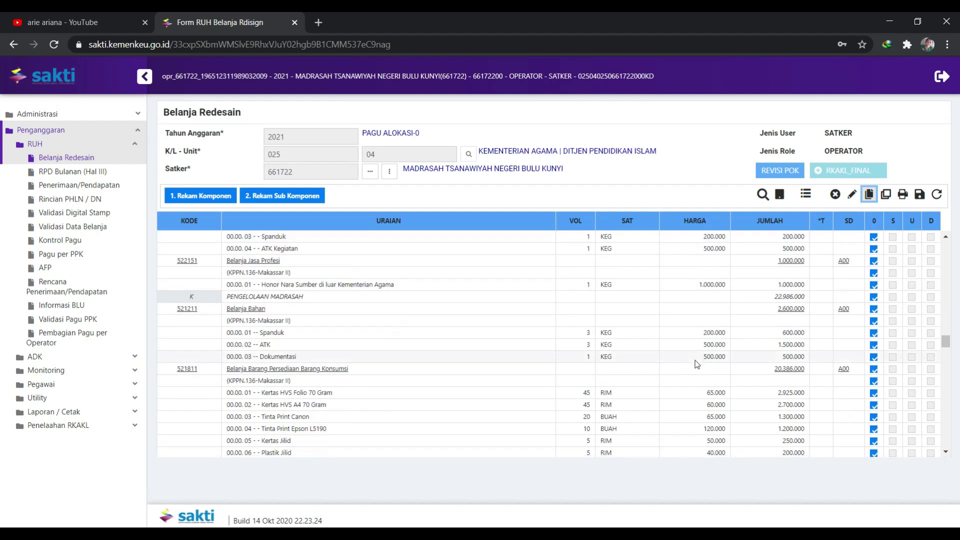
scroll(696, 366, down, 10)
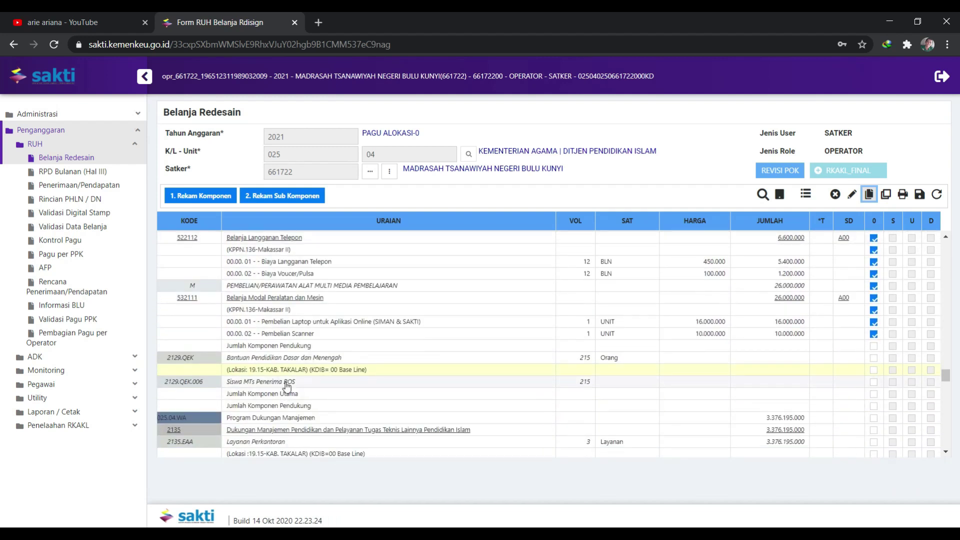
click(286, 383)
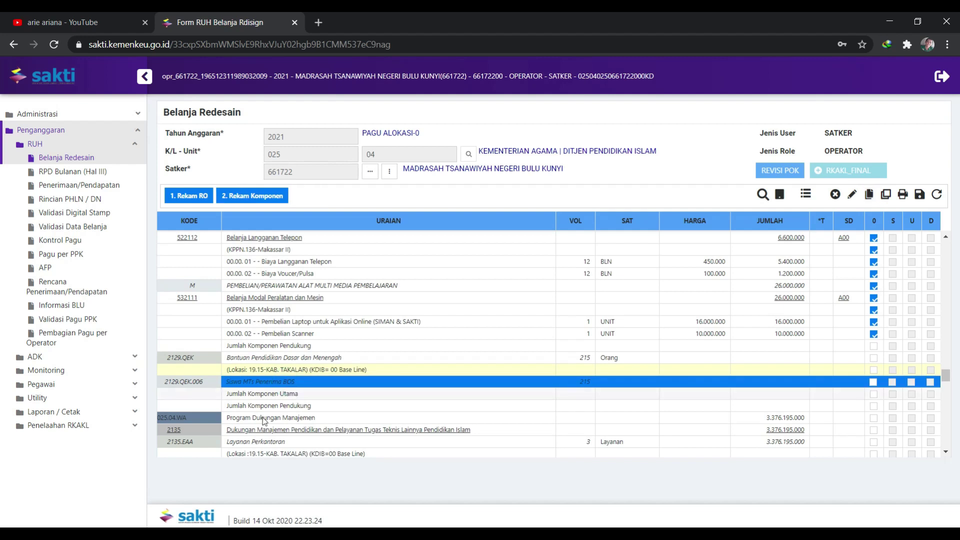
click(886, 194)
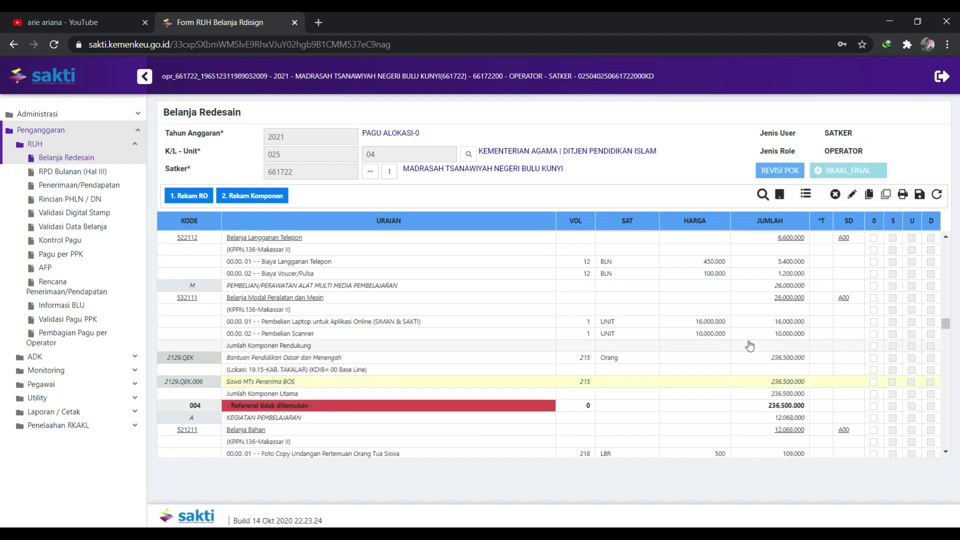
Edit component 004 under 2129.QEK.006 to use the reference Dukungan Operasional Penyelenggaraan Pendidikan and save it
scroll(476, 377, down, 3)
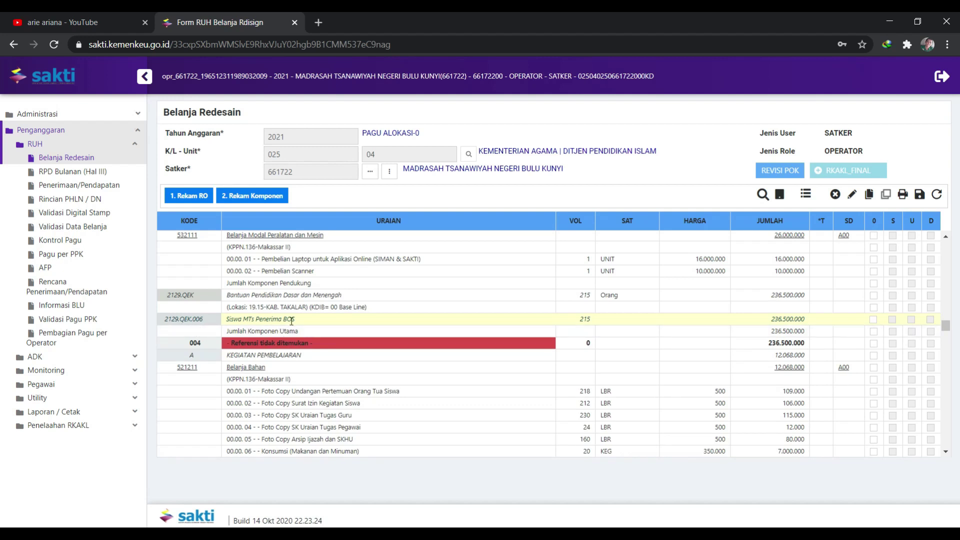
scroll(280, 340, down, 1)
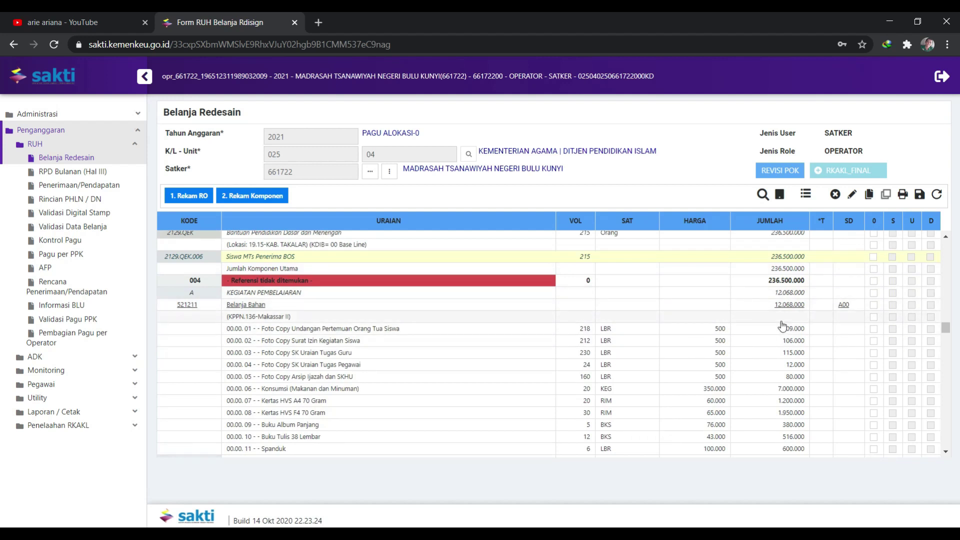
scroll(783, 326, down, 8)
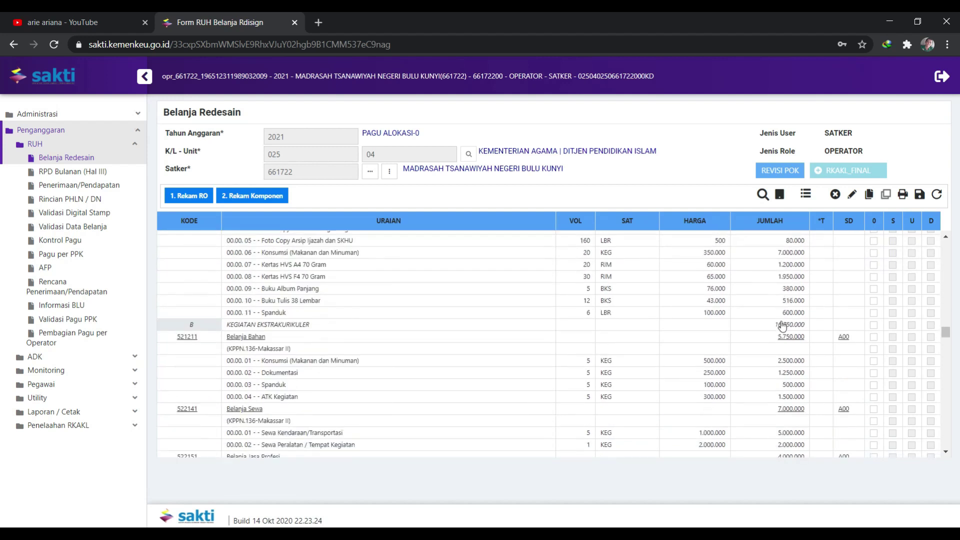
scroll(782, 326, down, 5)
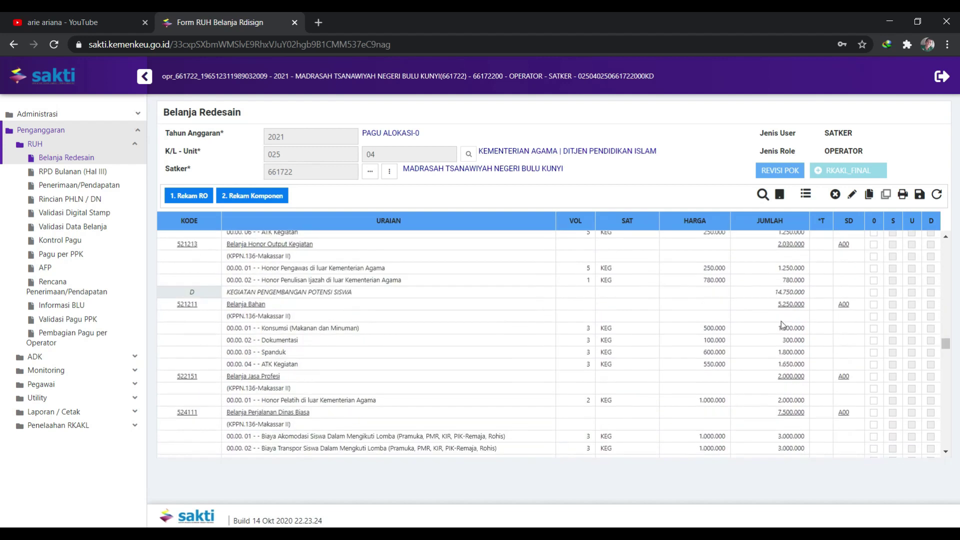
scroll(782, 326, up, 15)
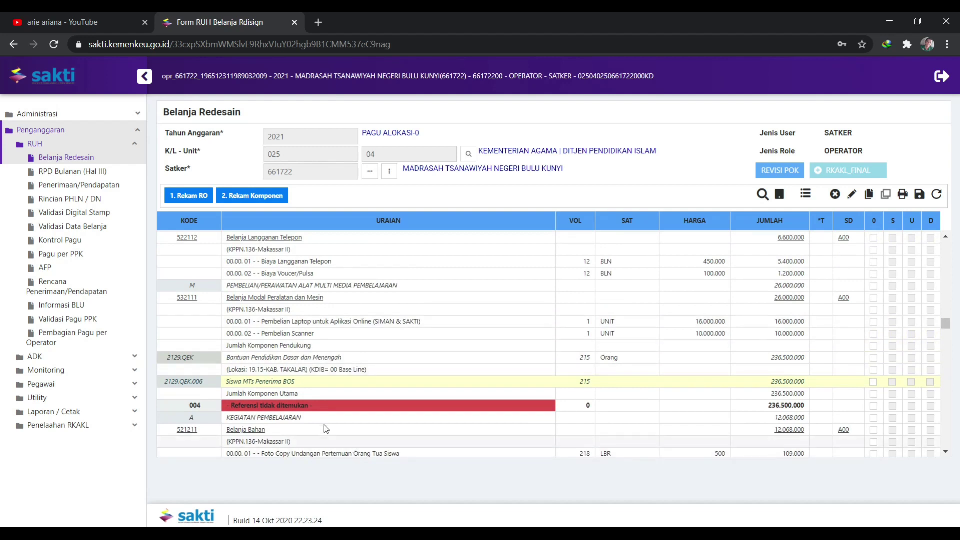
click(320, 407)
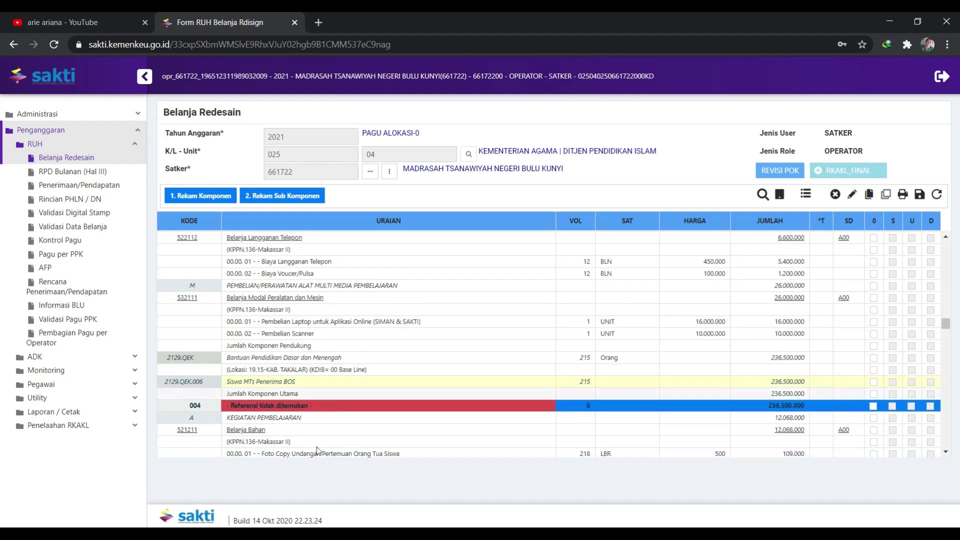
click(853, 197)
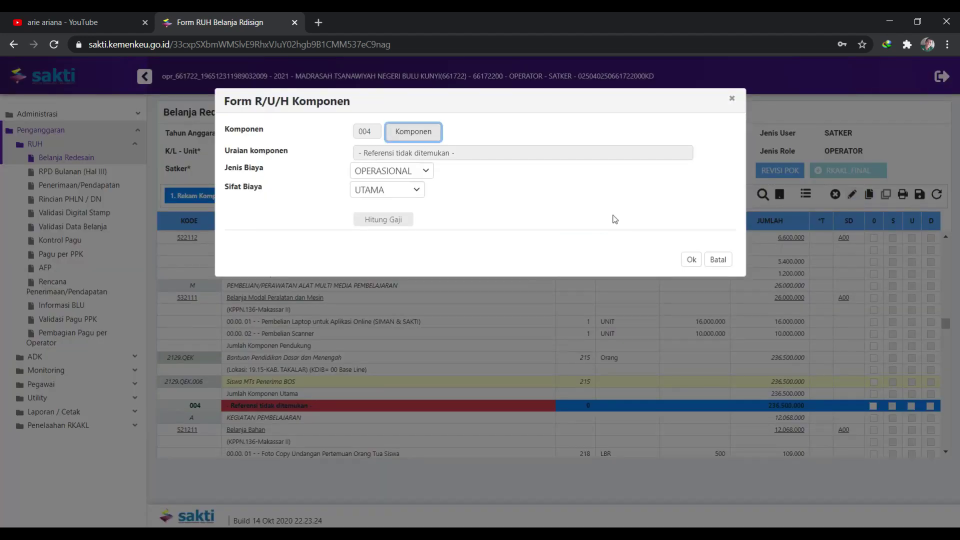
click(424, 134)
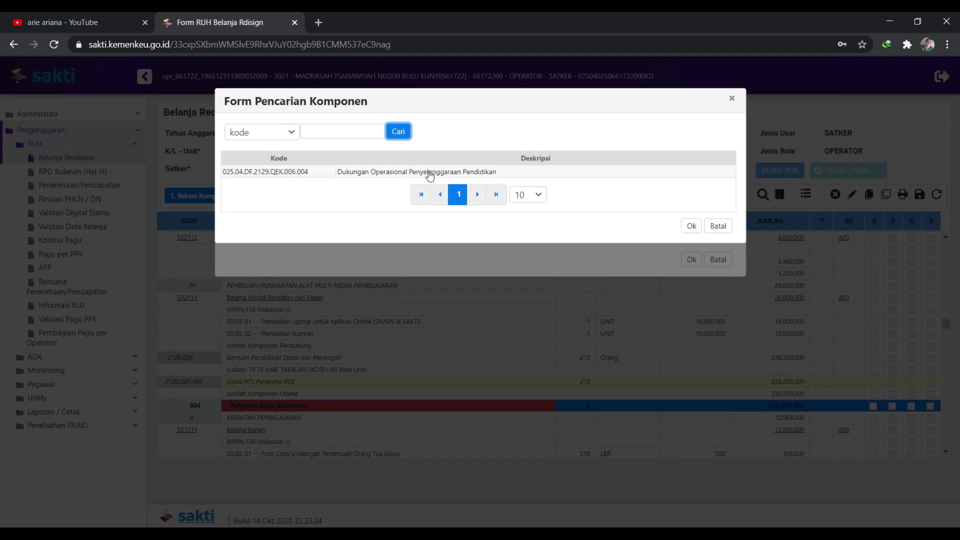
click(429, 172)
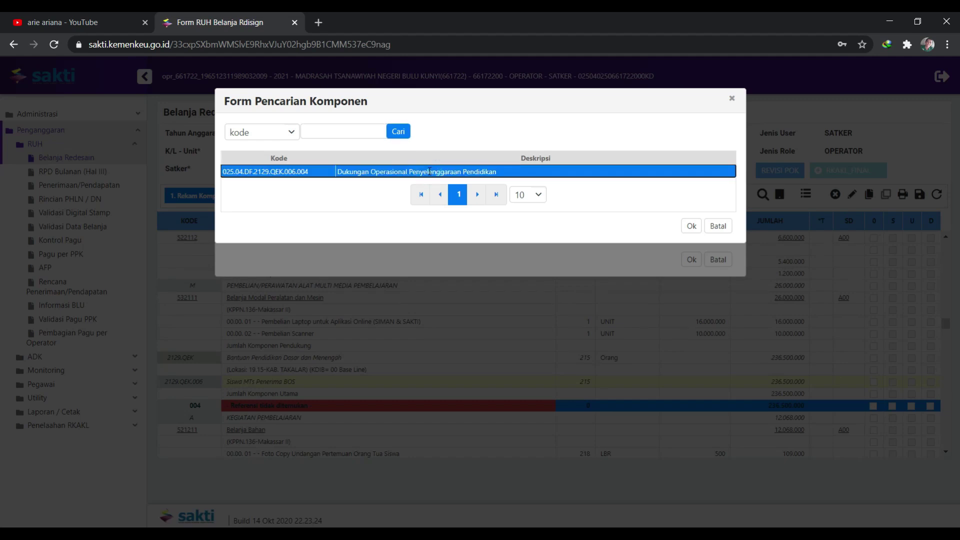
click(691, 227)
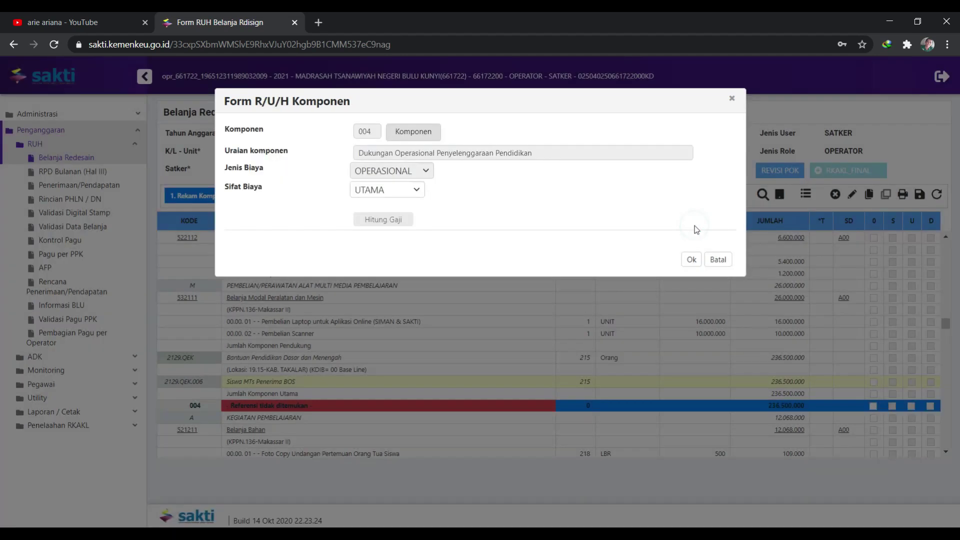
click(692, 260)
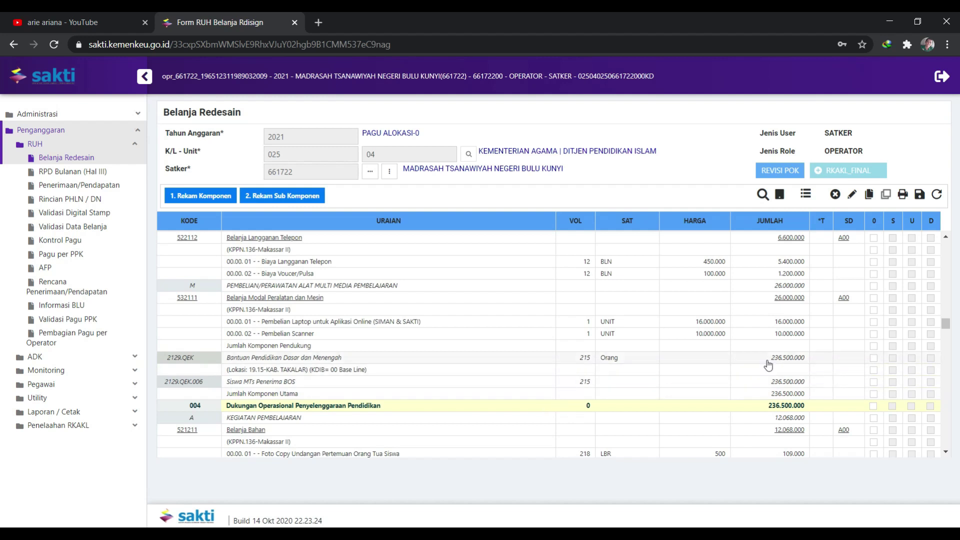
Delete the old RO 2129.BEK.002 together with its component 004 and all budget details
scroll(769, 365, up, 10)
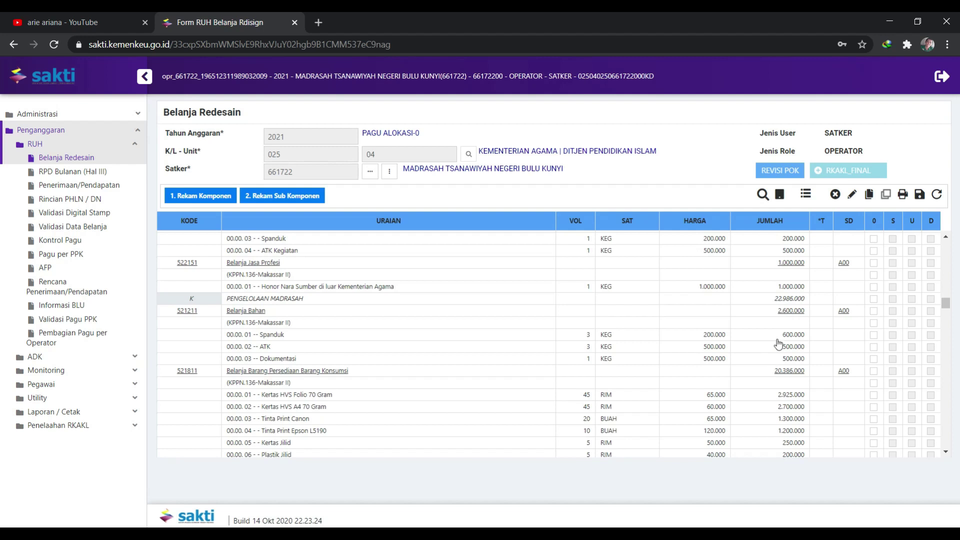
scroll(779, 344, up, 10)
scroll(816, 366, up, 10)
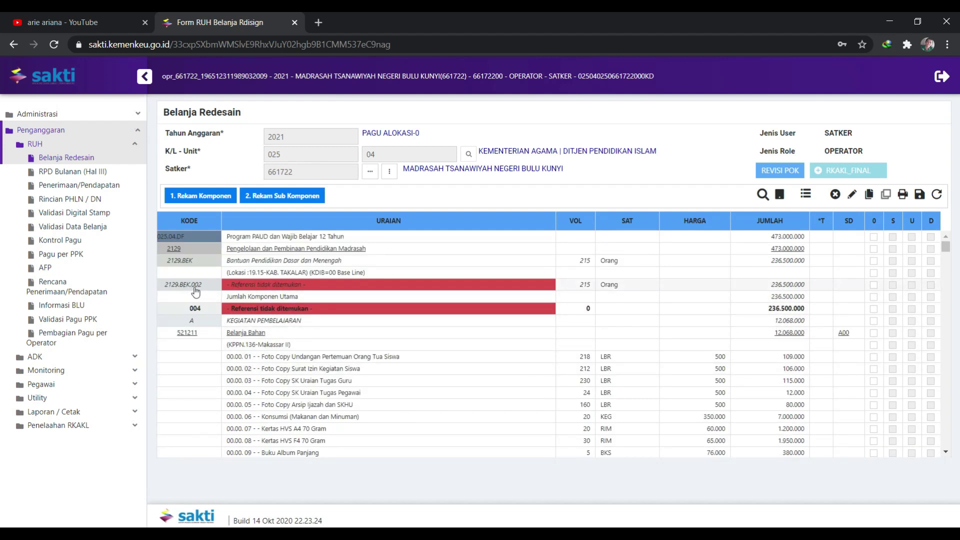
click(874, 286)
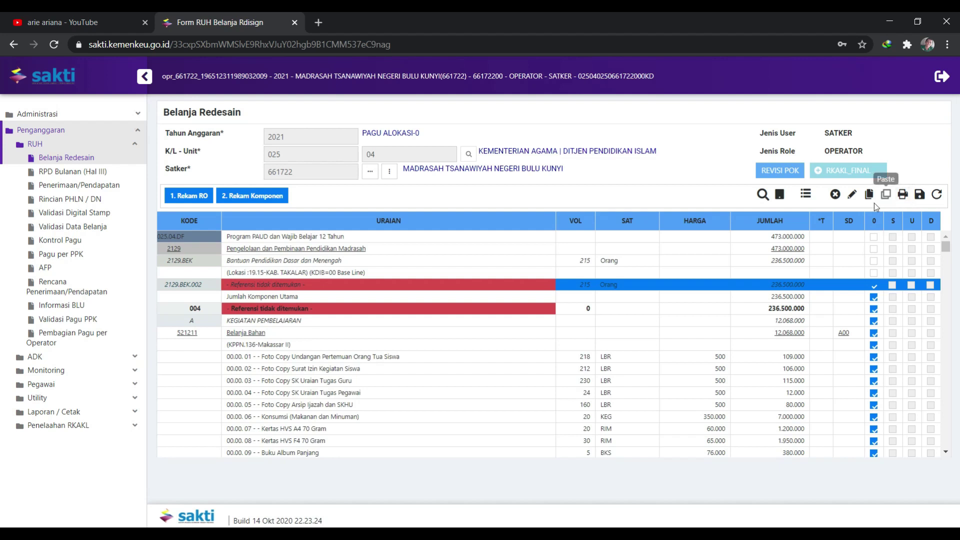
click(835, 195)
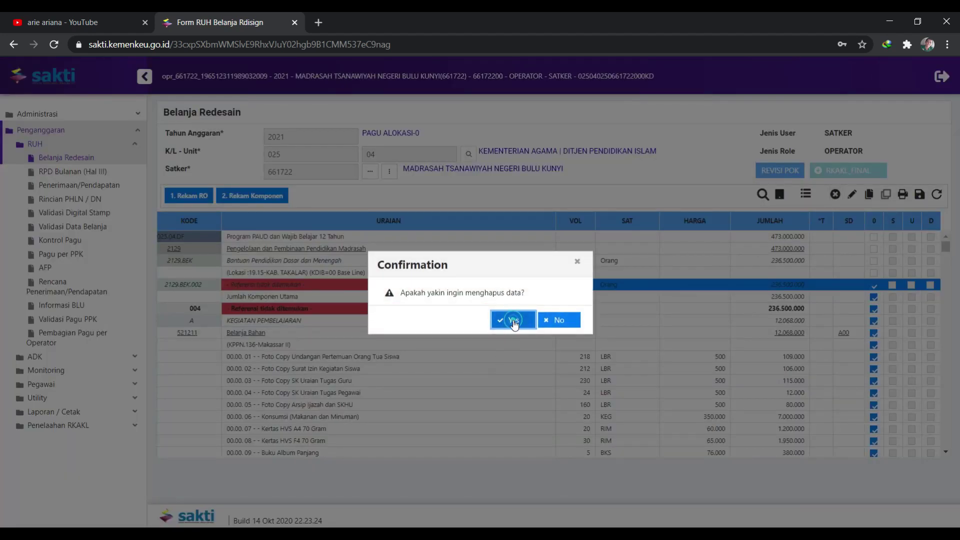
click(513, 321)
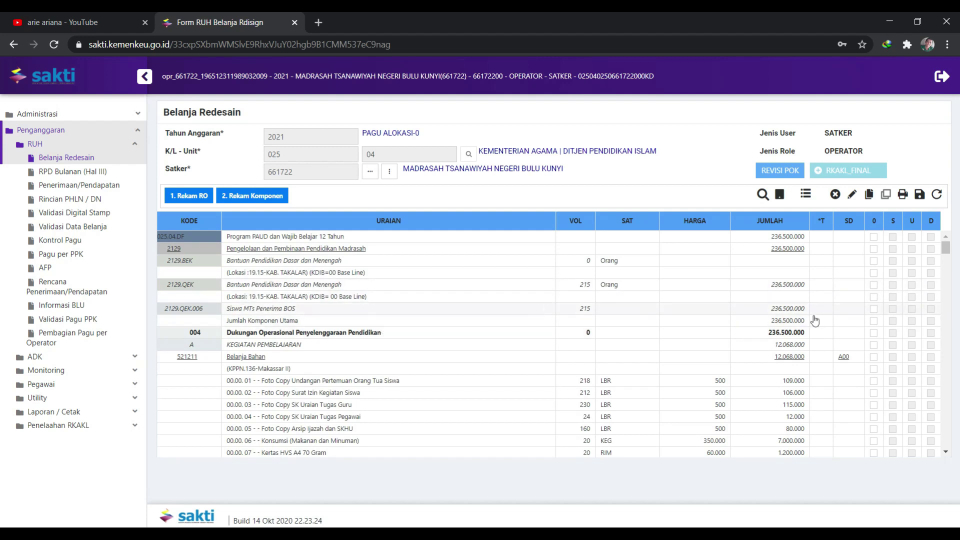
Delete the emptied KRO 2129.BEK Bantuan Pendidikan Dasar dan Menengah and its location row
click(315, 260)
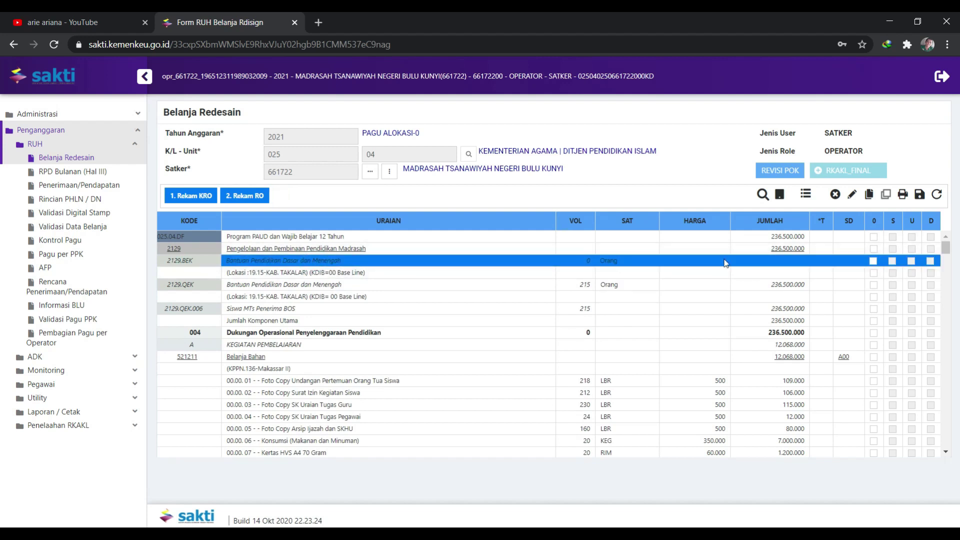
click(835, 194)
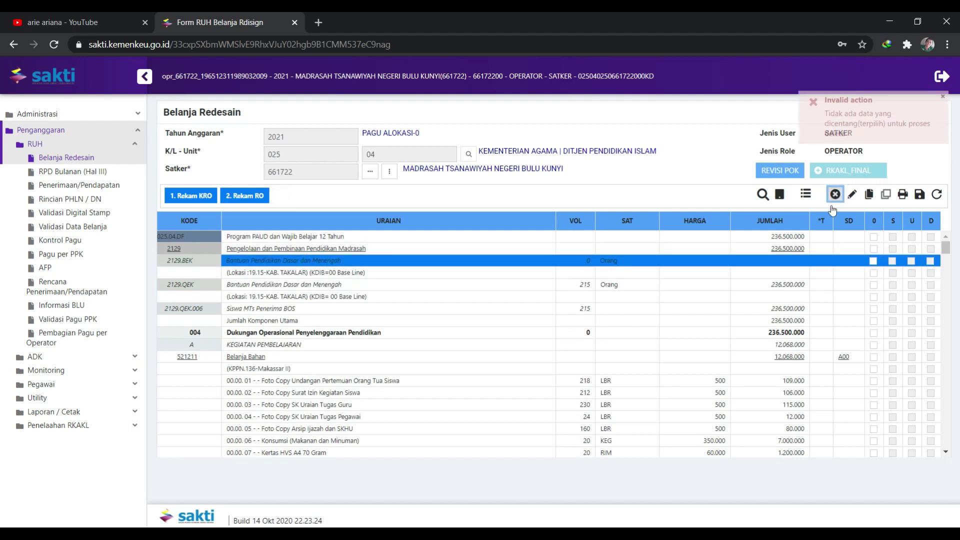
click(873, 260)
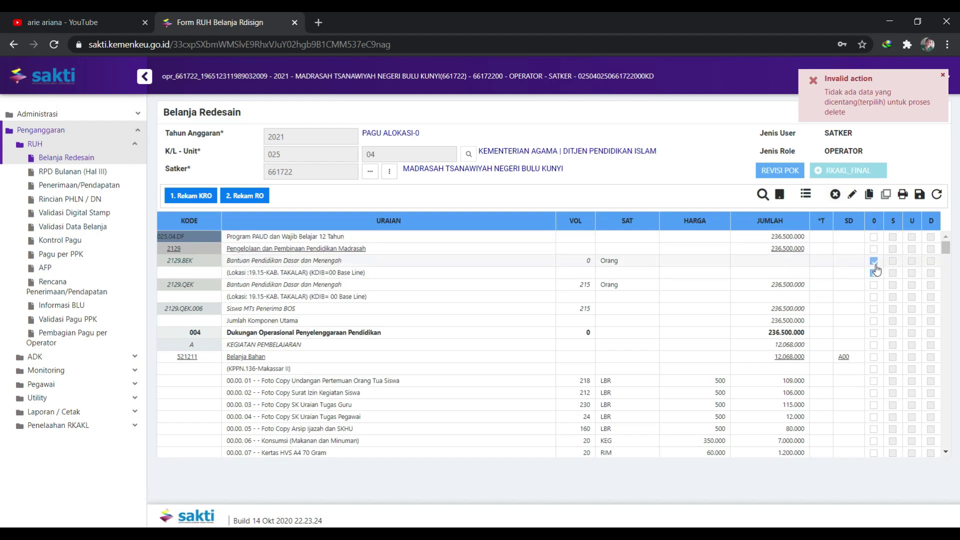
click(835, 195)
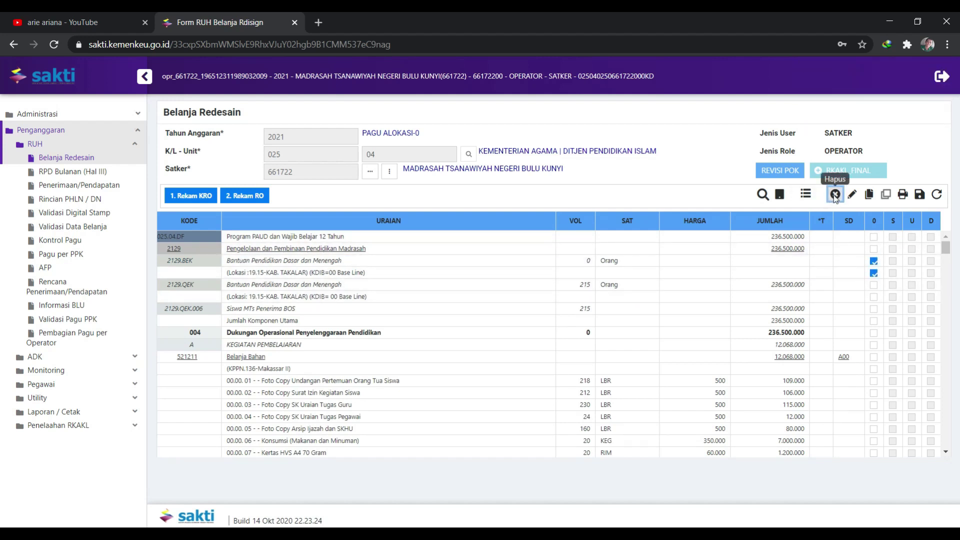
click(519, 327)
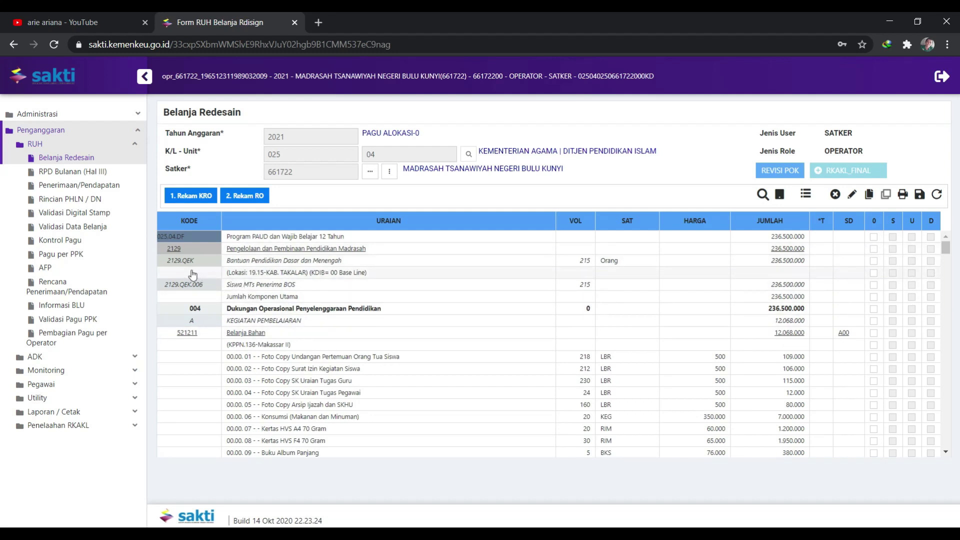
scroll(198, 280, down, 10)
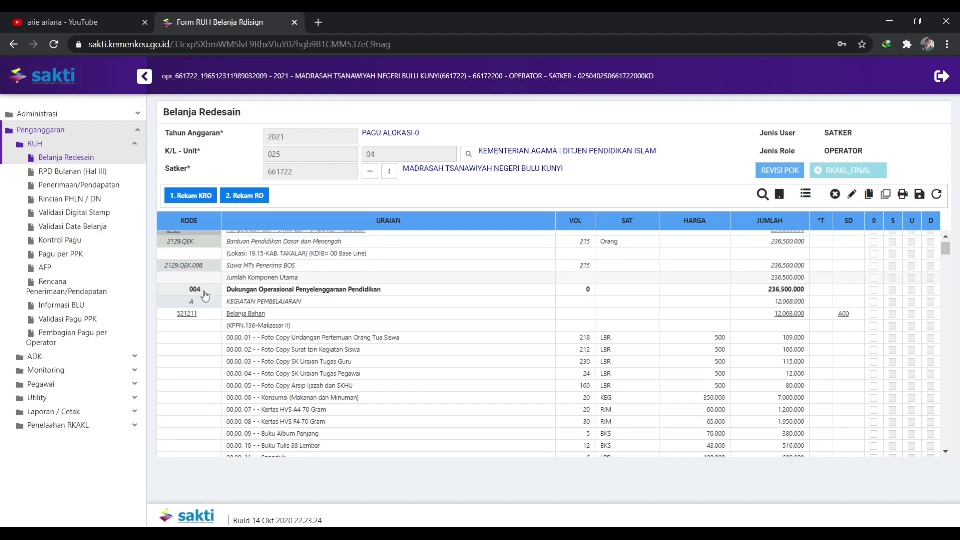
scroll(267, 311, down, 10)
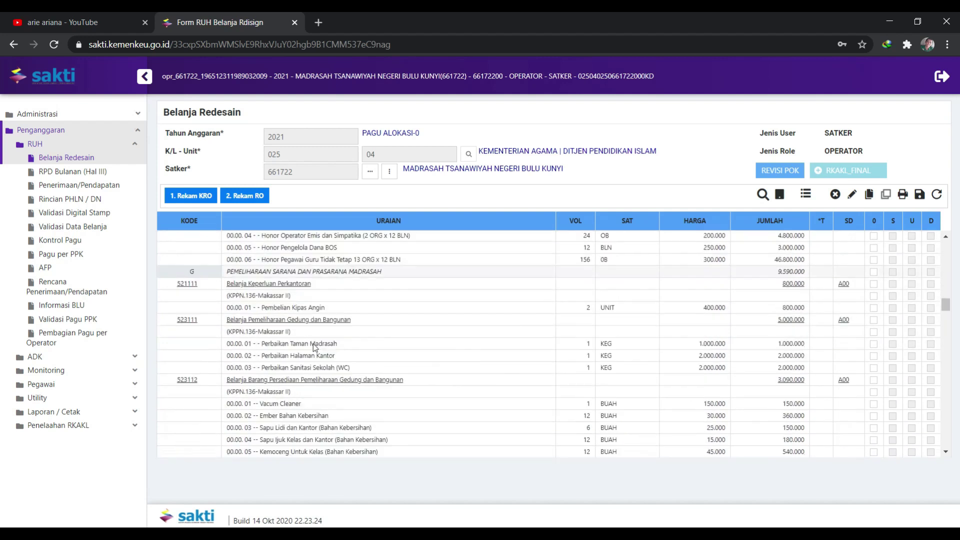
Examine the remaining budget rows down to RO 2135.EAA.003 for entries without a reference
scroll(318, 348, down, 10)
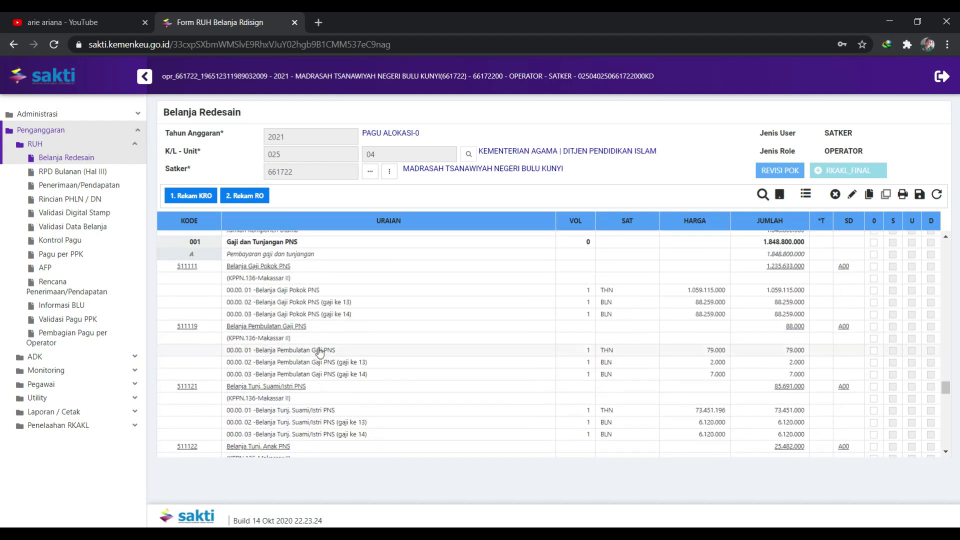
scroll(321, 351, down, 8)
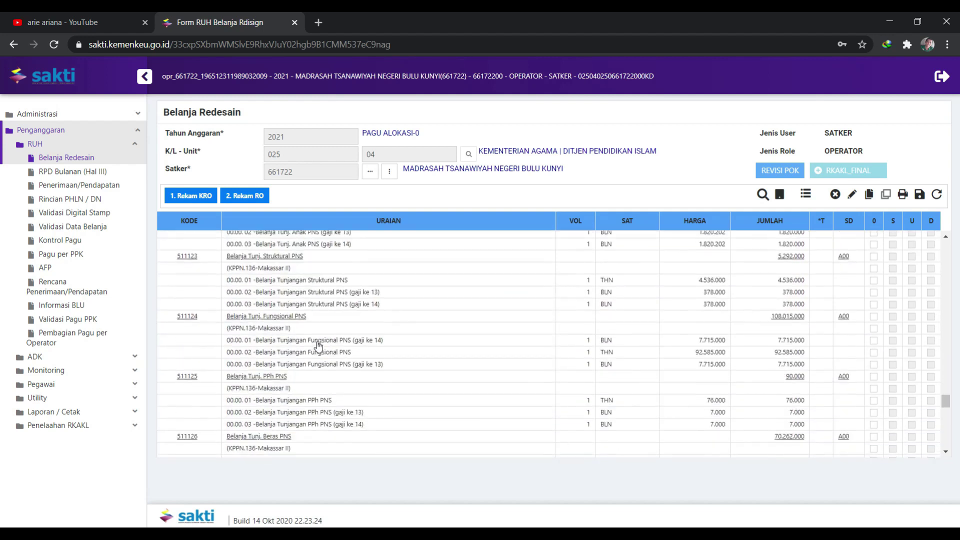
scroll(319, 345, down, 5)
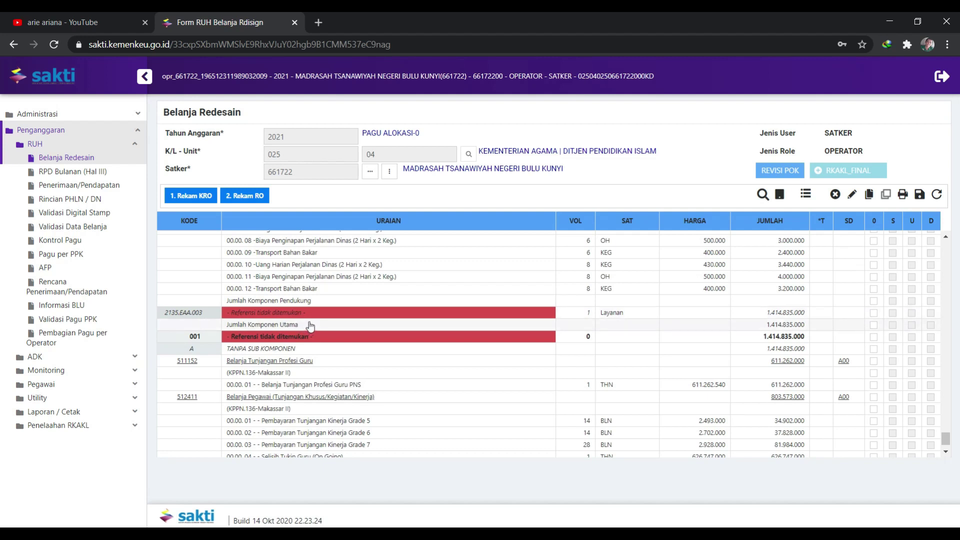
scroll(307, 328, down, 1)
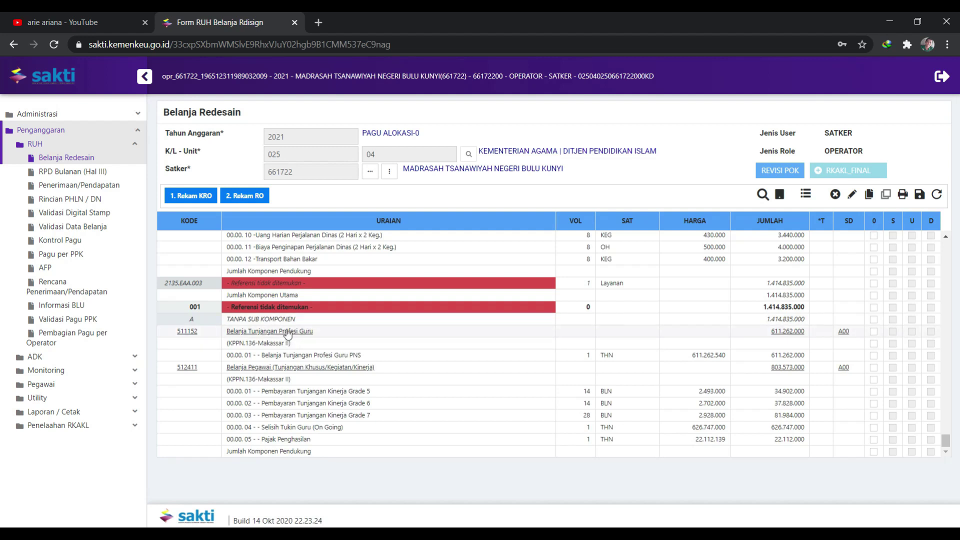
drag(948, 446, 952, 449)
scroll(686, 339, up, 2)
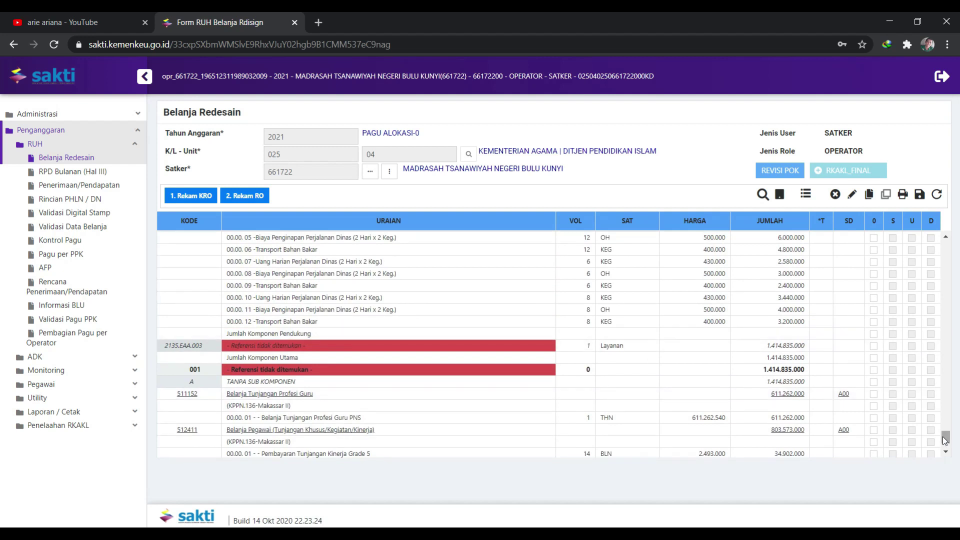
scroll(923, 424, down, 2)
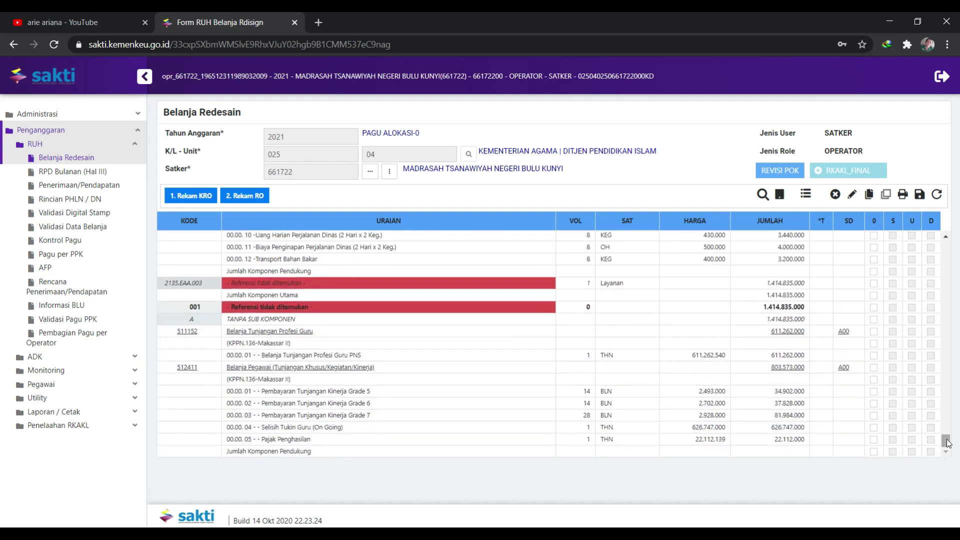
drag(946, 439, 950, 245)
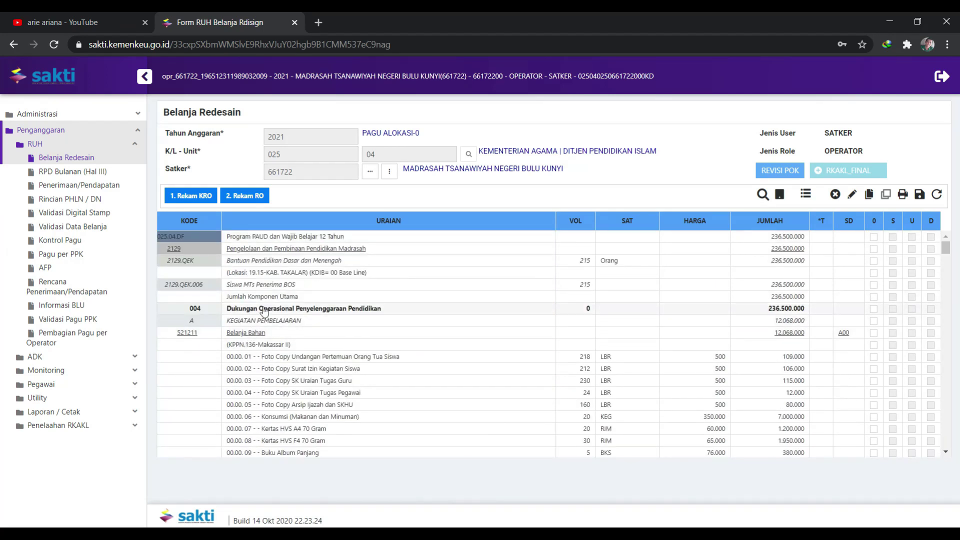
Compare component 001 Gaji dan Tunjangan PNS under RO 2135.EAA.001 with the accounts listed under RO 2135.EAA.003
scroll(290, 325, down, 15)
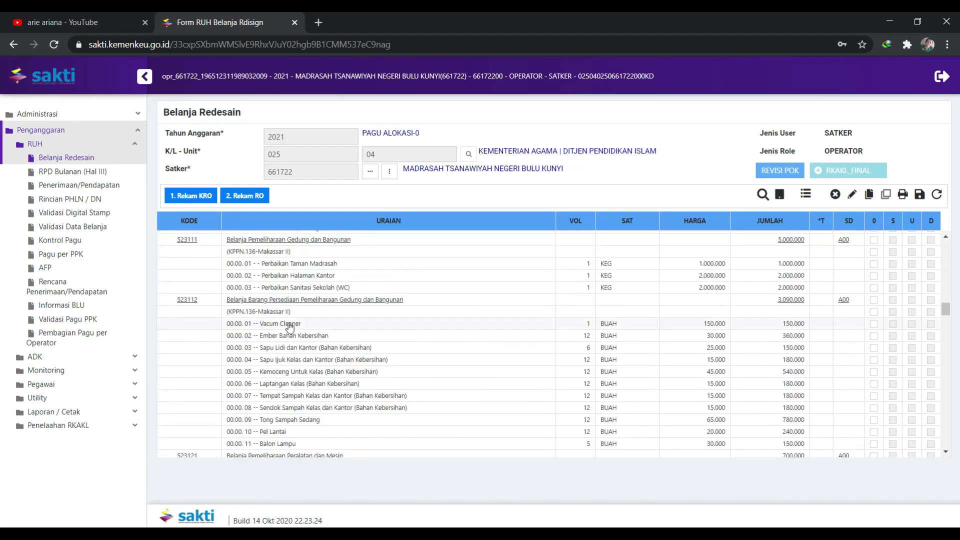
scroll(289, 325, down, 10)
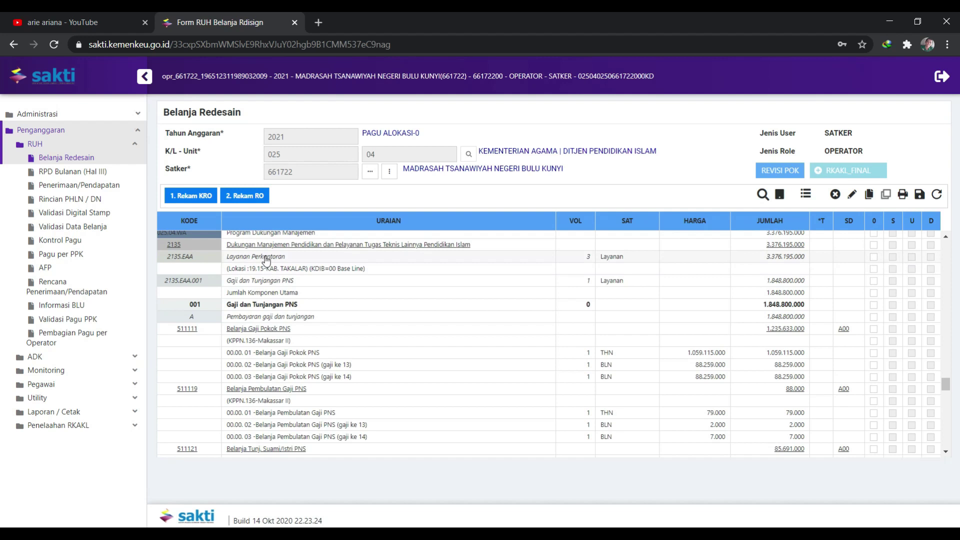
click(263, 280)
click(280, 304)
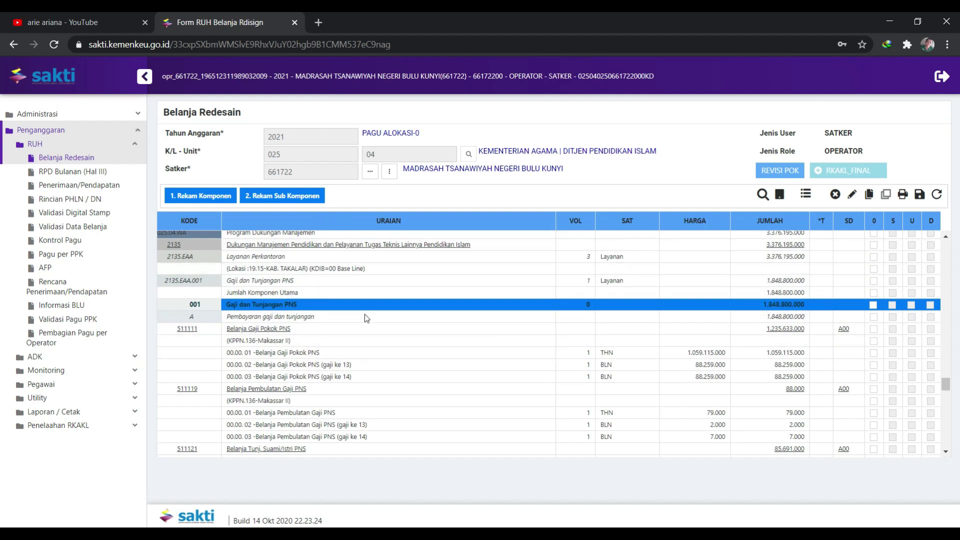
scroll(488, 356, down, 5)
scroll(488, 359, down, 10)
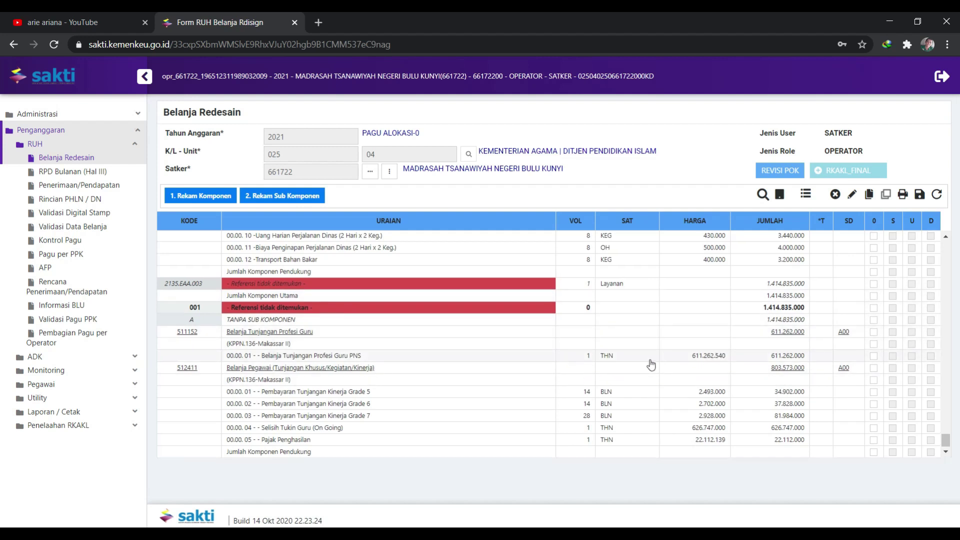
scroll(651, 365, up, 15)
scroll(651, 365, down, 3)
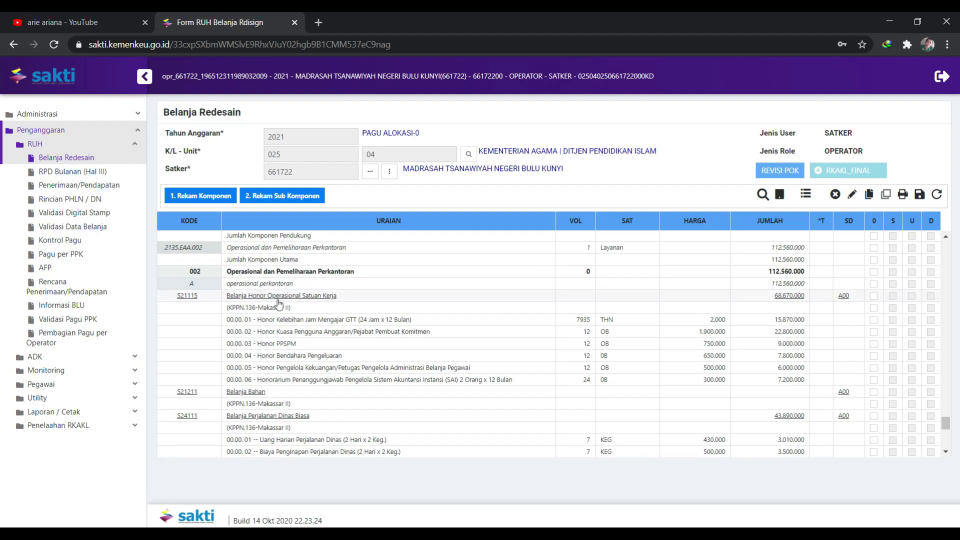
scroll(279, 303, up, 10)
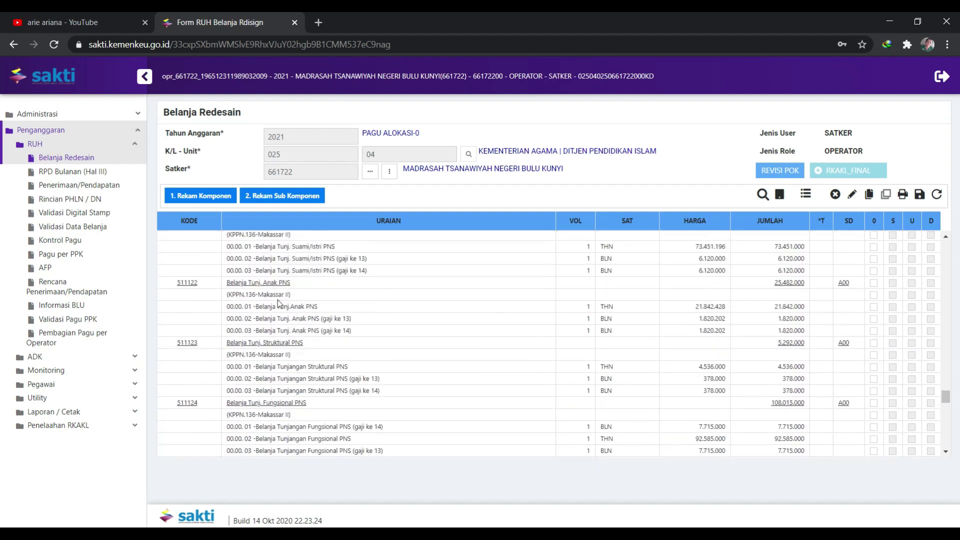
scroll(279, 303, up, 5)
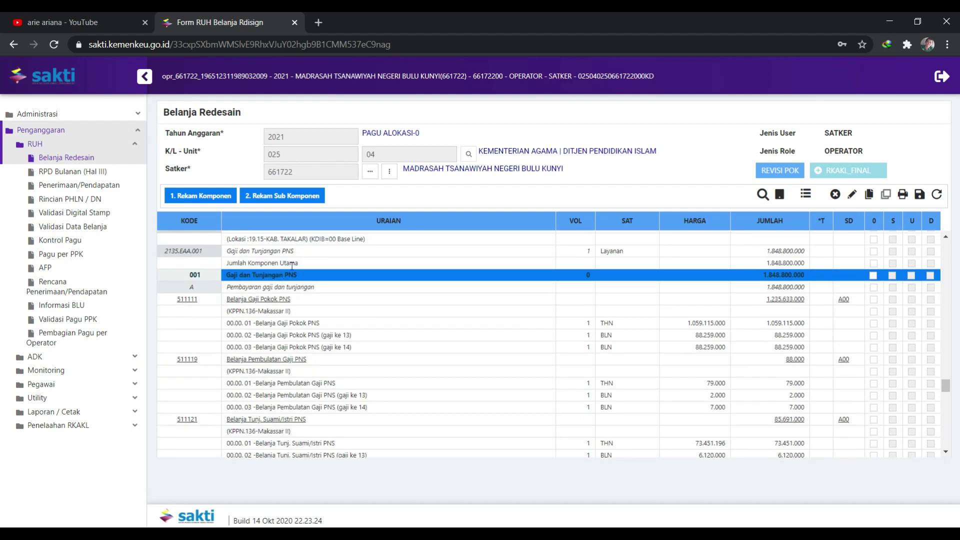
Try to add sub-component A, TANPA SUB KOMPONEN, under component 001 Gaji dan Tunjangan PNS
click(312, 196)
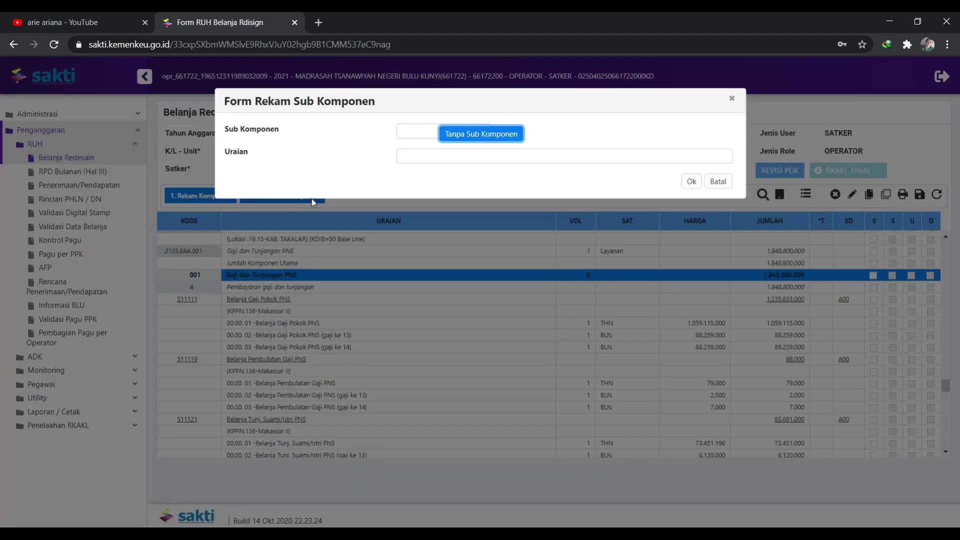
click(494, 140)
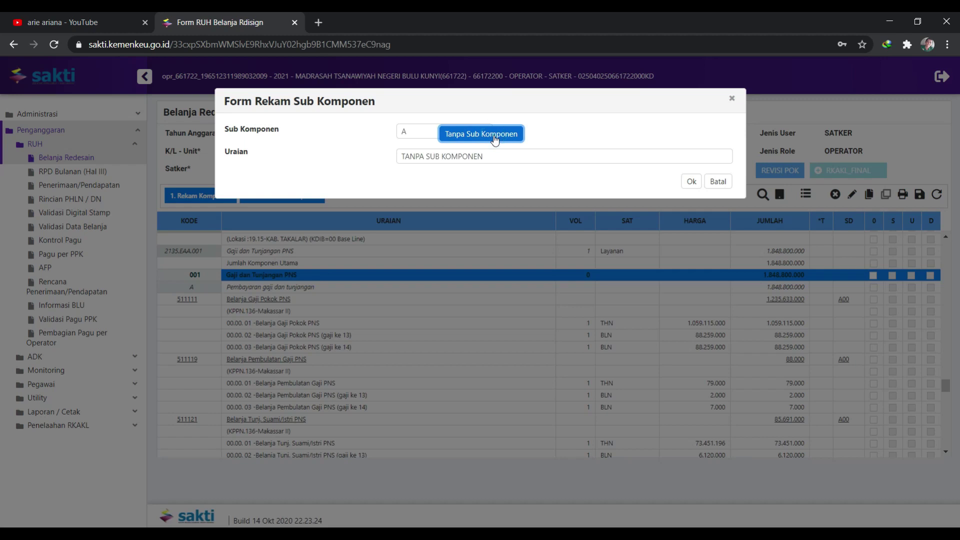
click(691, 183)
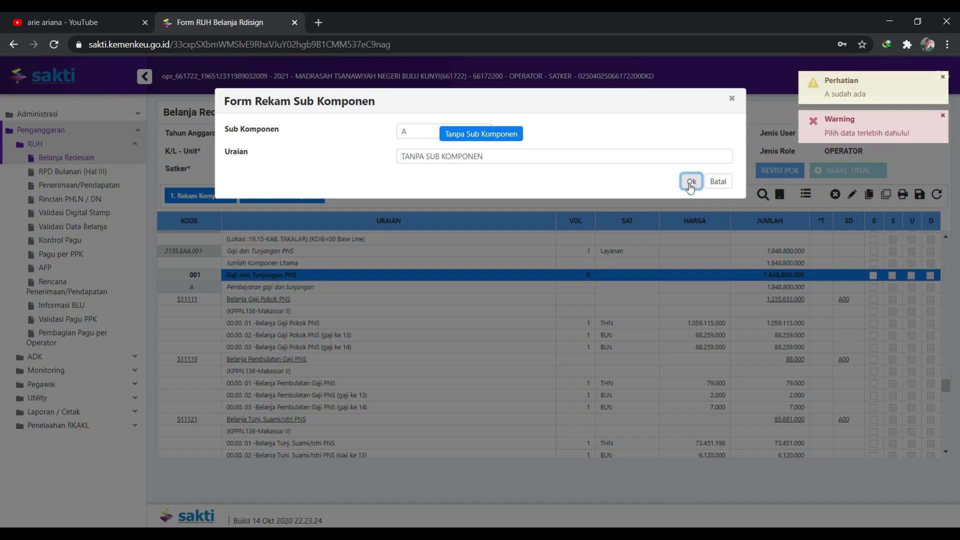
click(718, 182)
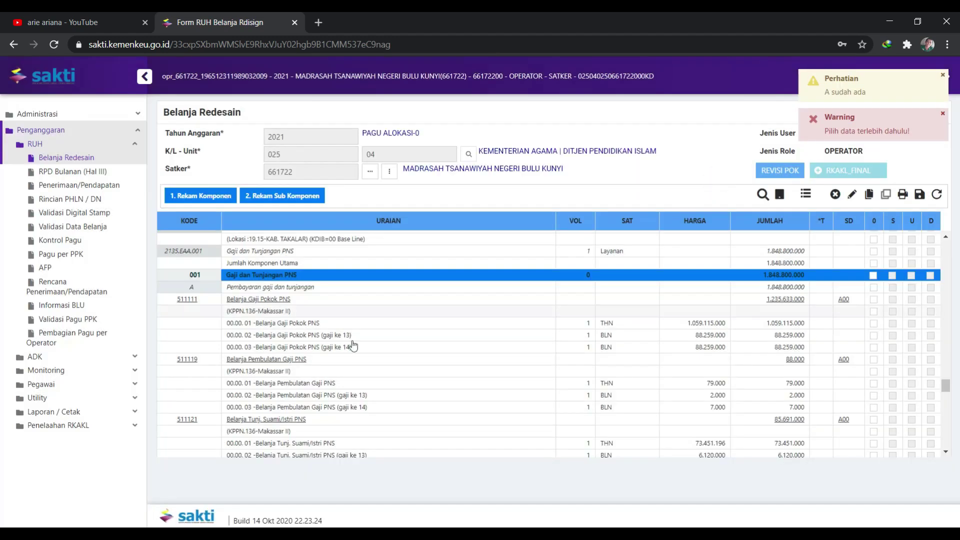
Start a new account record under sub-component A Pembayaran gaji dan tunjangan and list the Belanja Pegawai accounts for selection
click(235, 288)
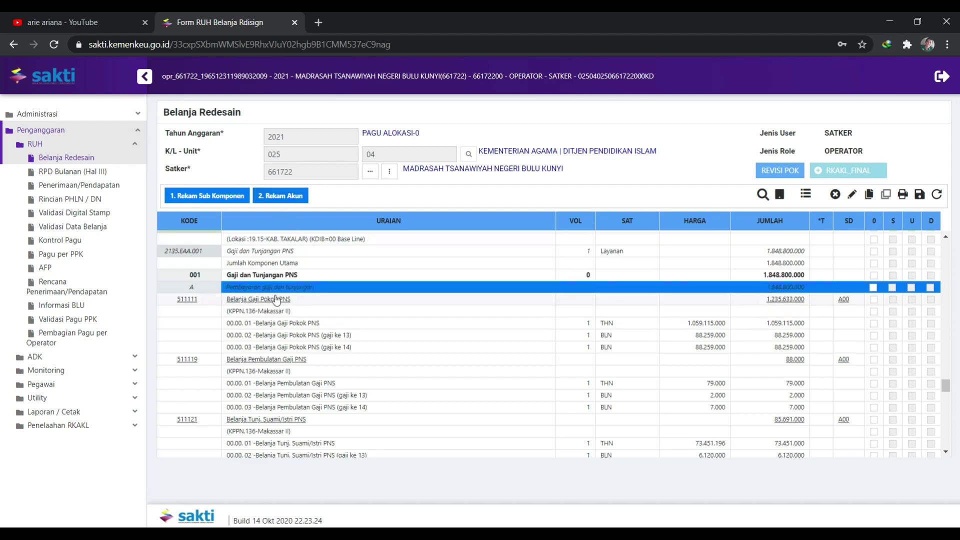
click(274, 275)
click(272, 290)
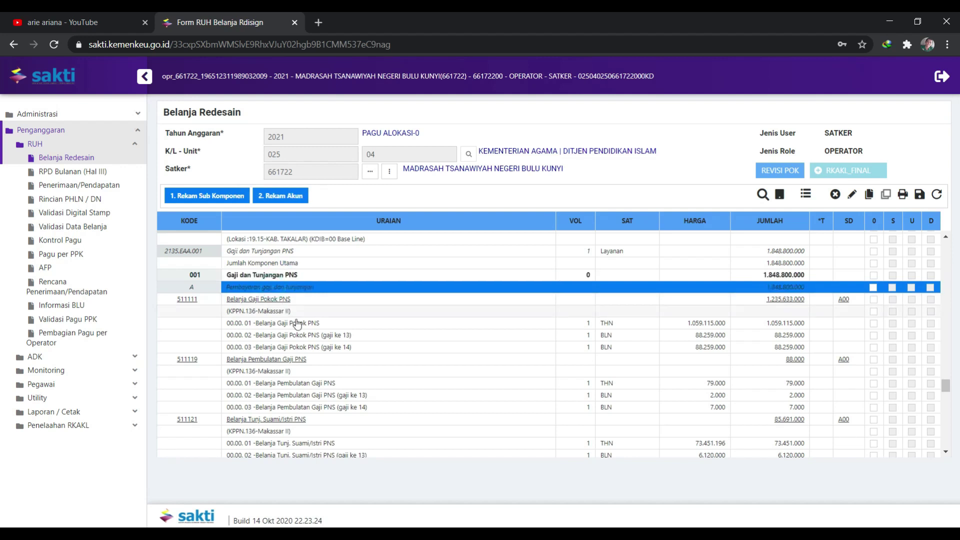
click(297, 199)
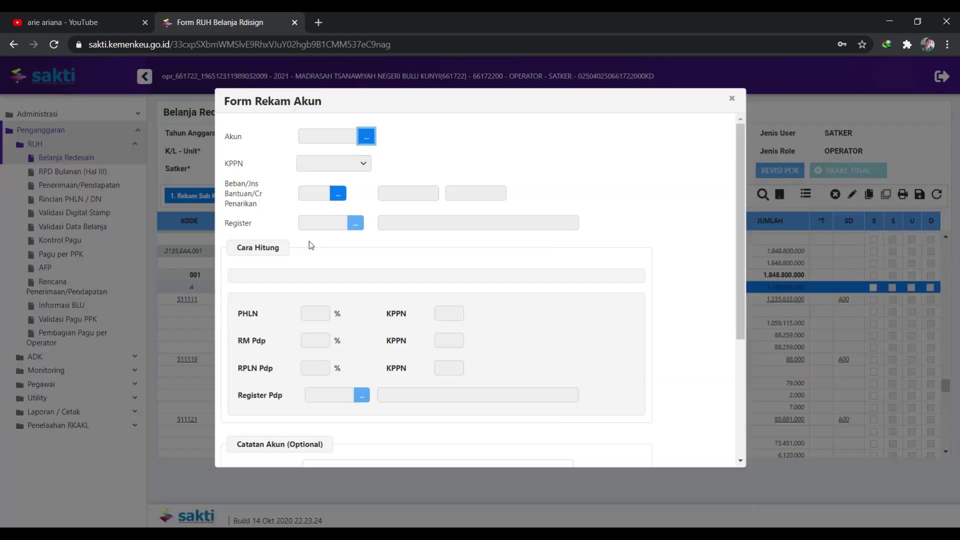
click(367, 138)
click(279, 131)
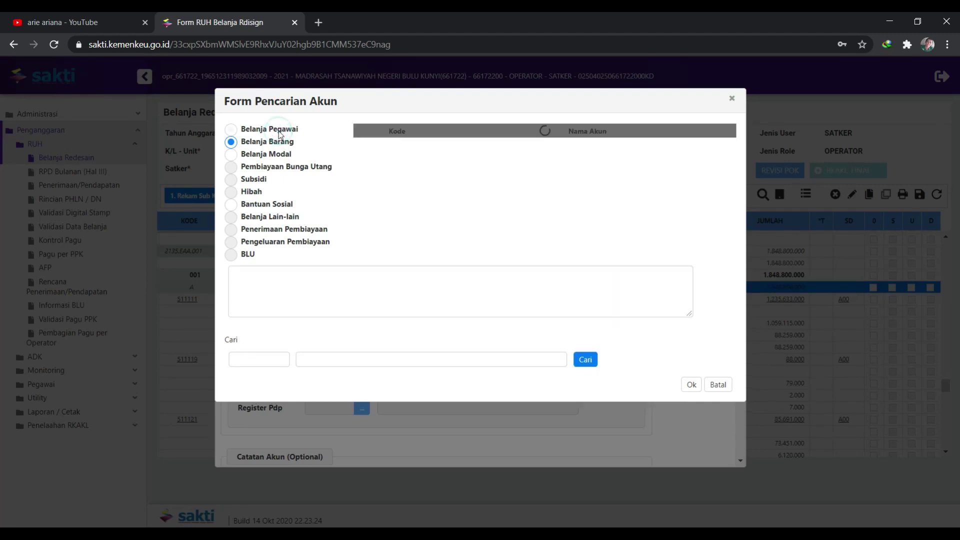
click(275, 361)
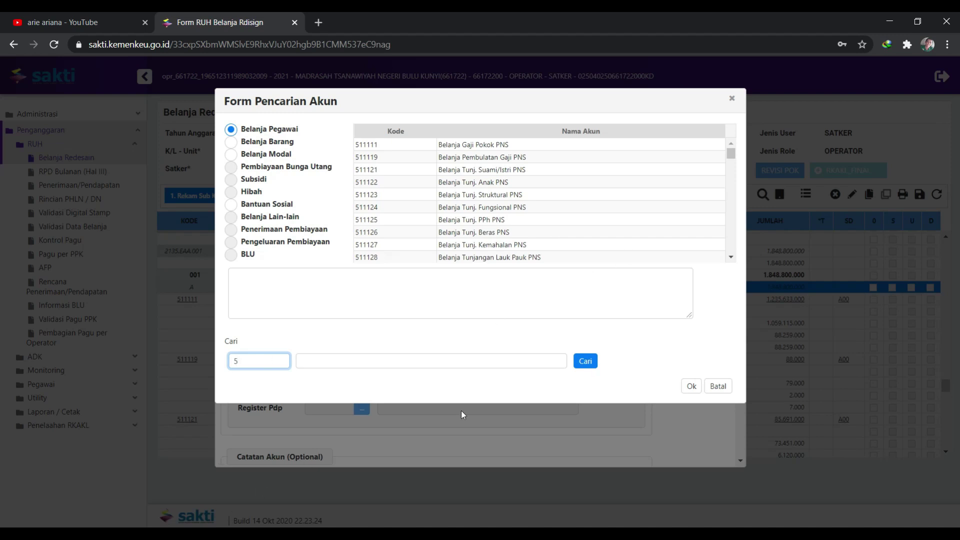
Switch to the Excel workbook's AKUN 51 sheet and look up the account code for Belanja Tunjangan Profesi Guru
click(317, 525)
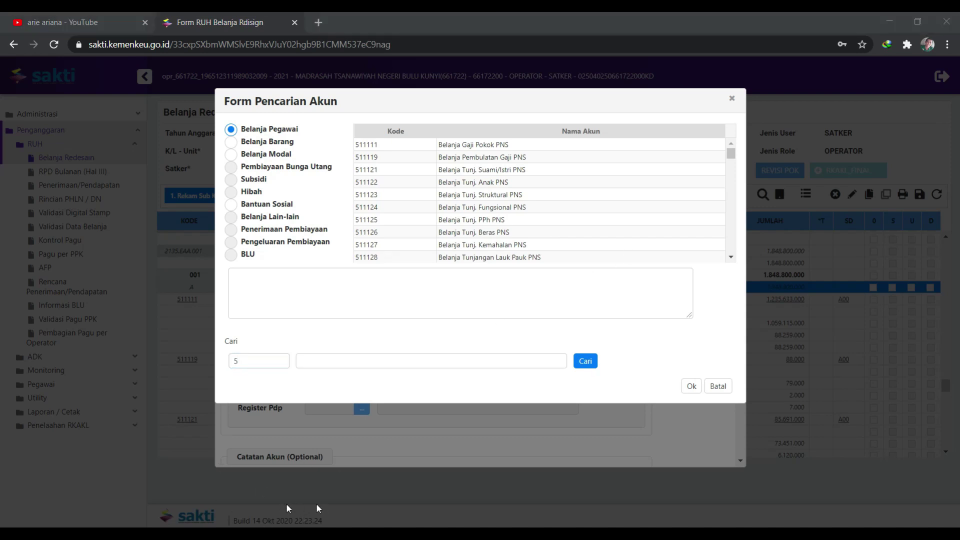
click(631, 498)
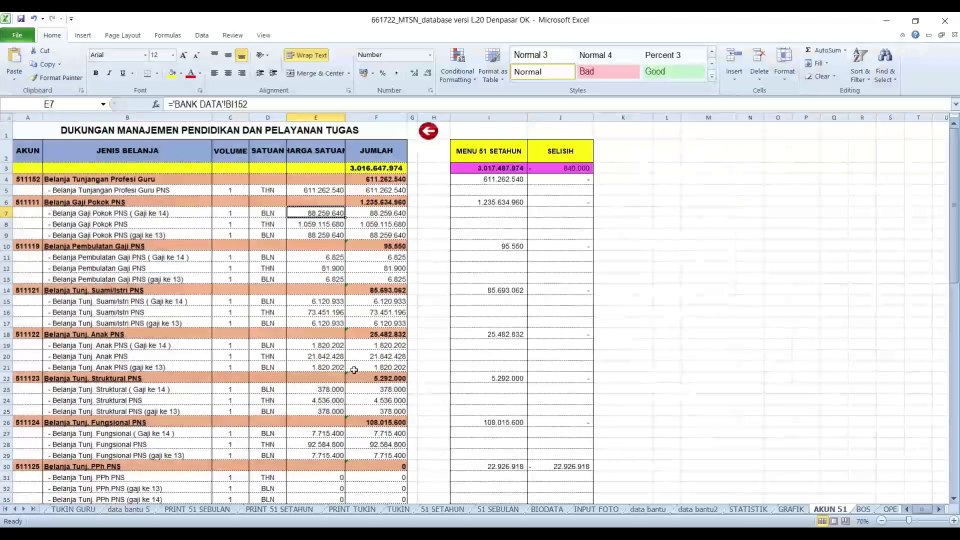
scroll(221, 348, down, 7)
scroll(220, 348, up, 7)
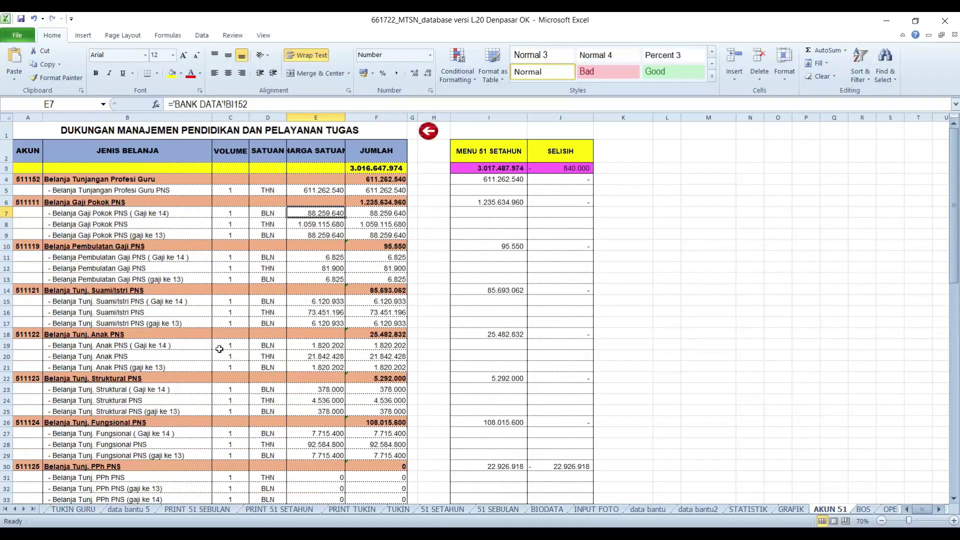
click(30, 176)
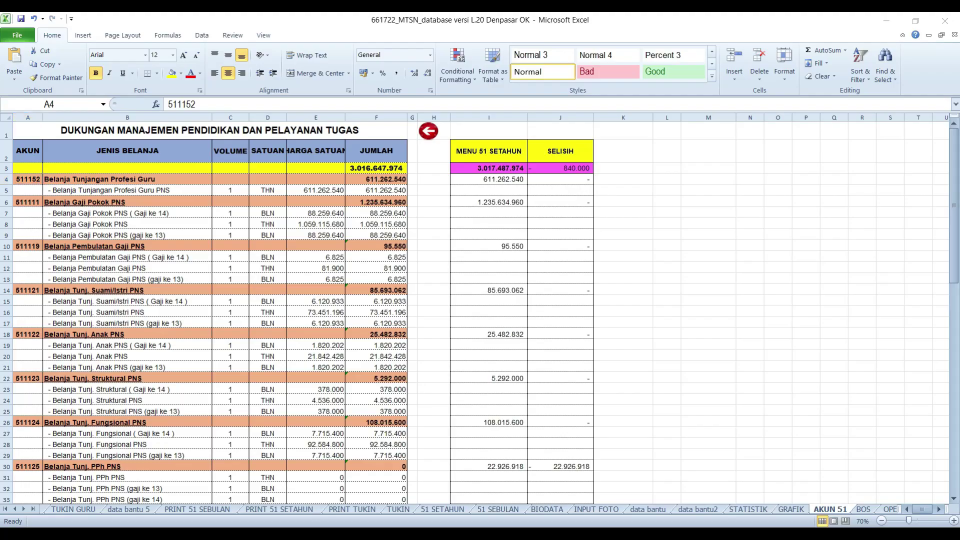
Switch back to SAKTI, search for account 511152 and record Belanja Tunjangan Profesi Guru under sub-component A of component 001
key(alt+Tab)
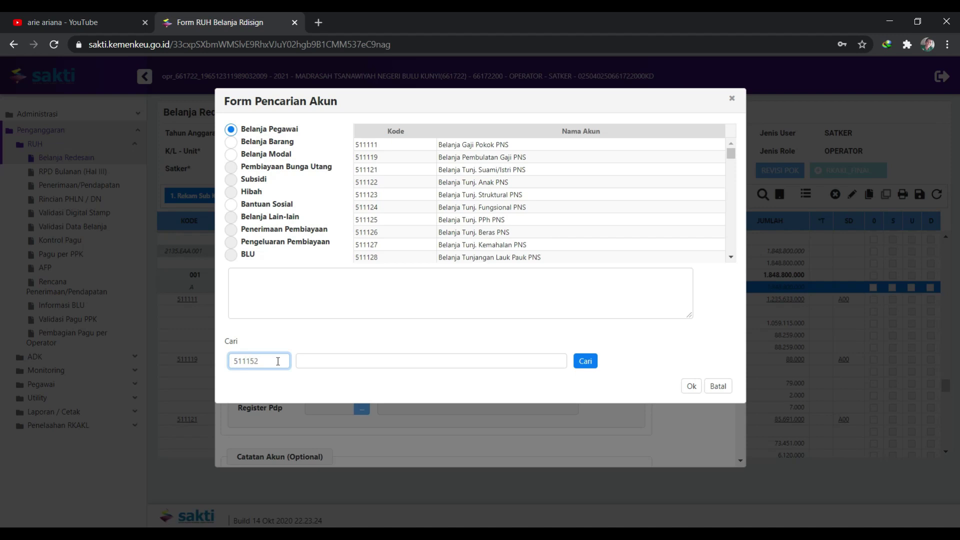
click(585, 360)
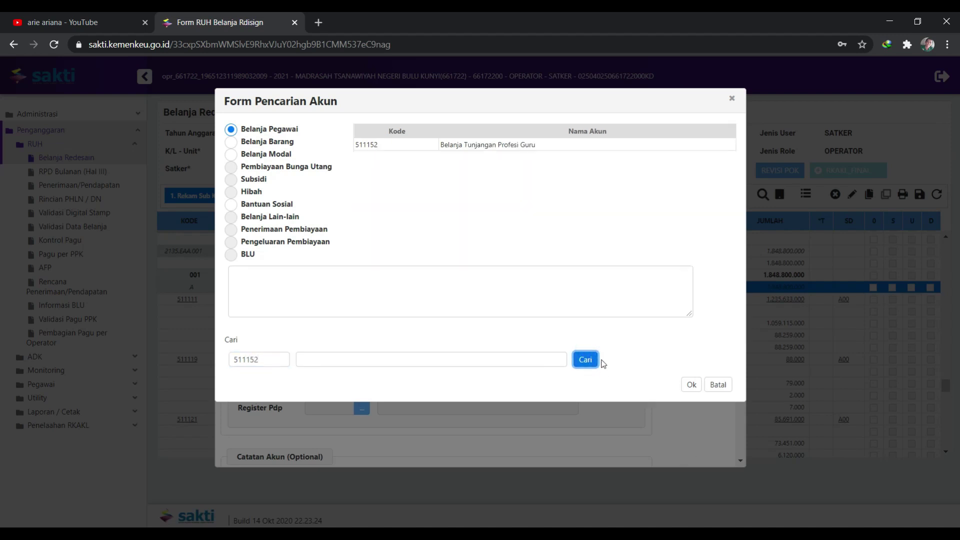
click(508, 144)
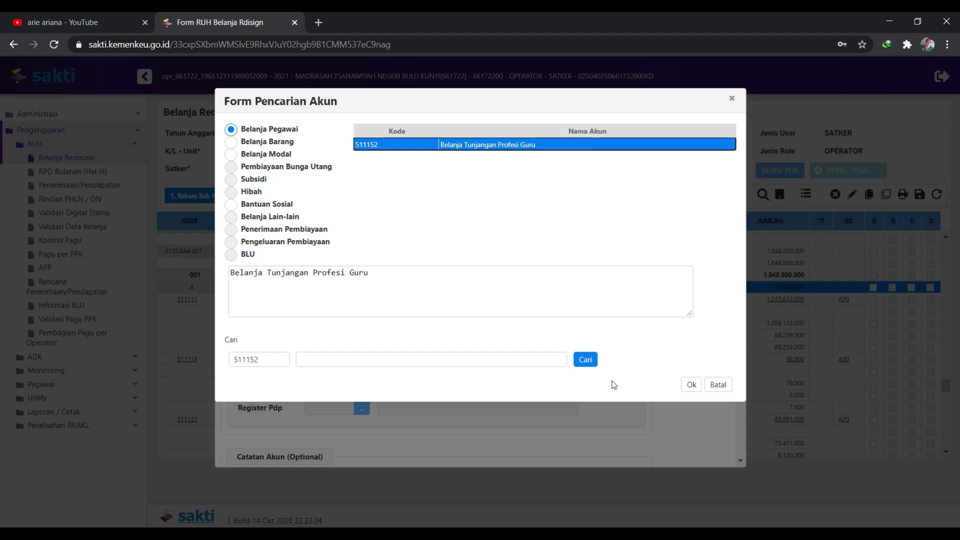
click(691, 385)
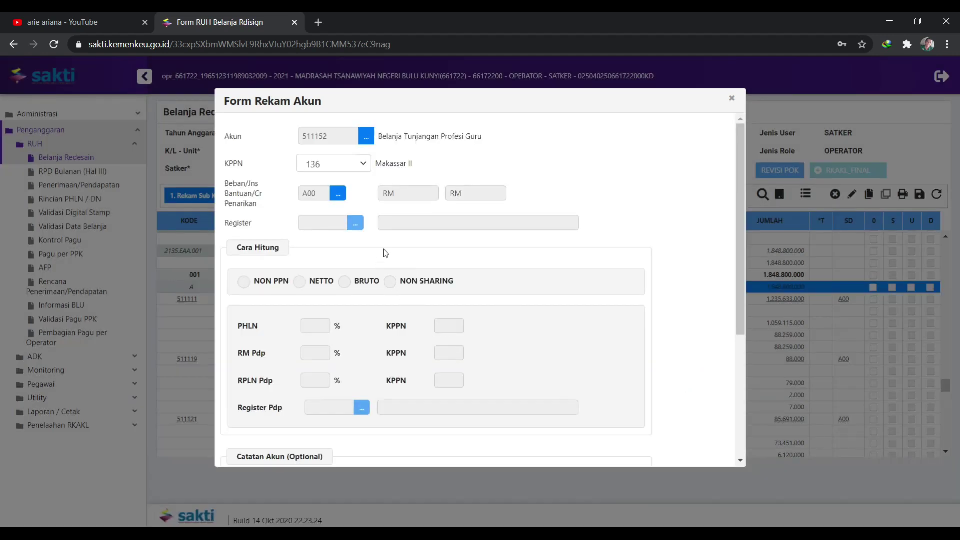
scroll(493, 308, down, 4)
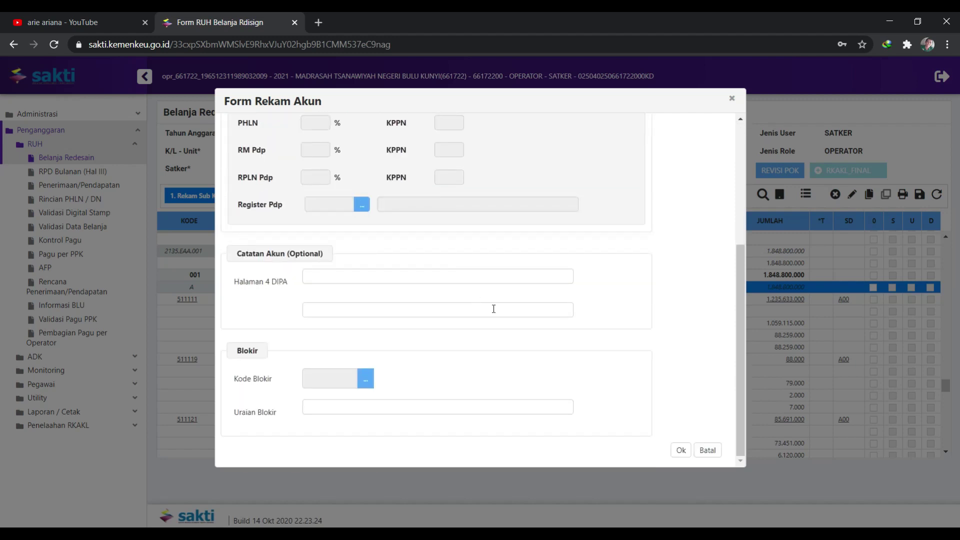
click(680, 451)
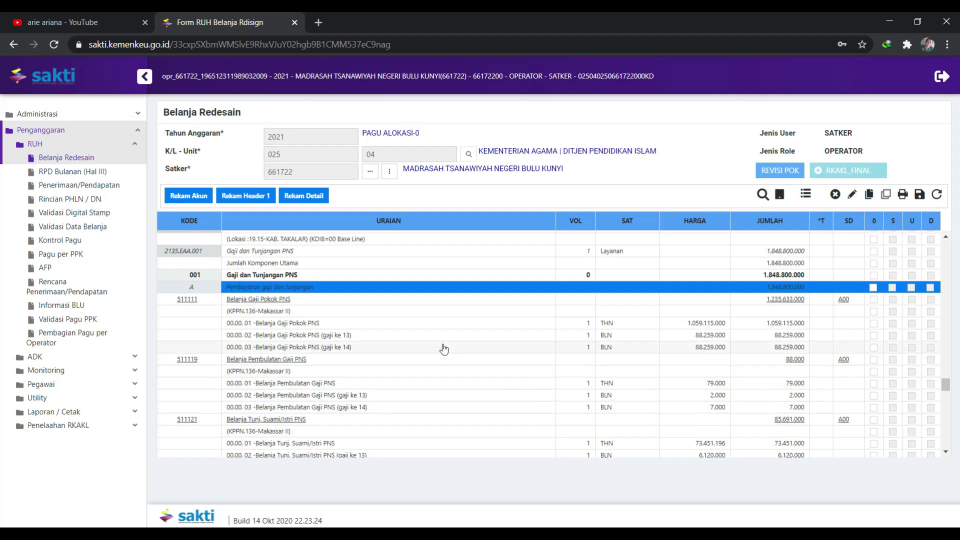
scroll(310, 330, down, 10)
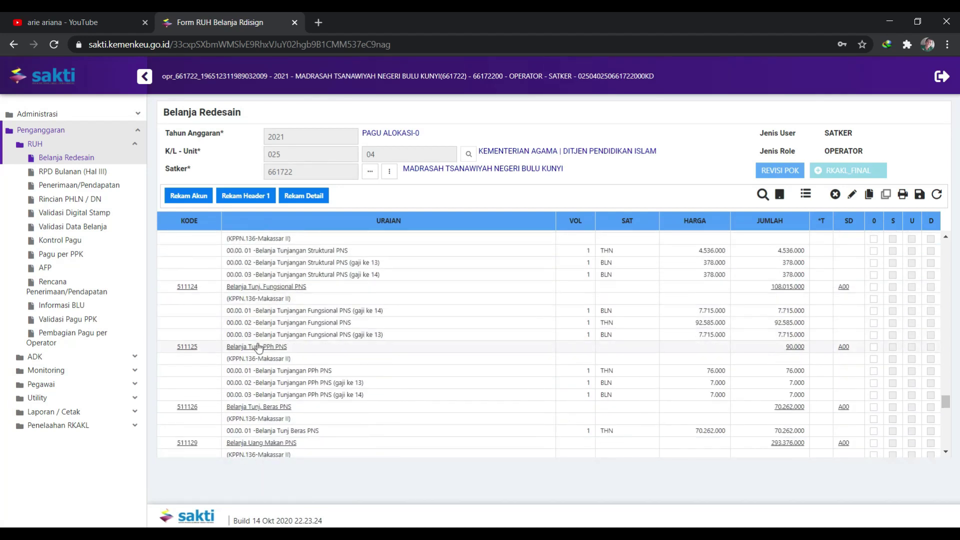
scroll(257, 349, down, 2)
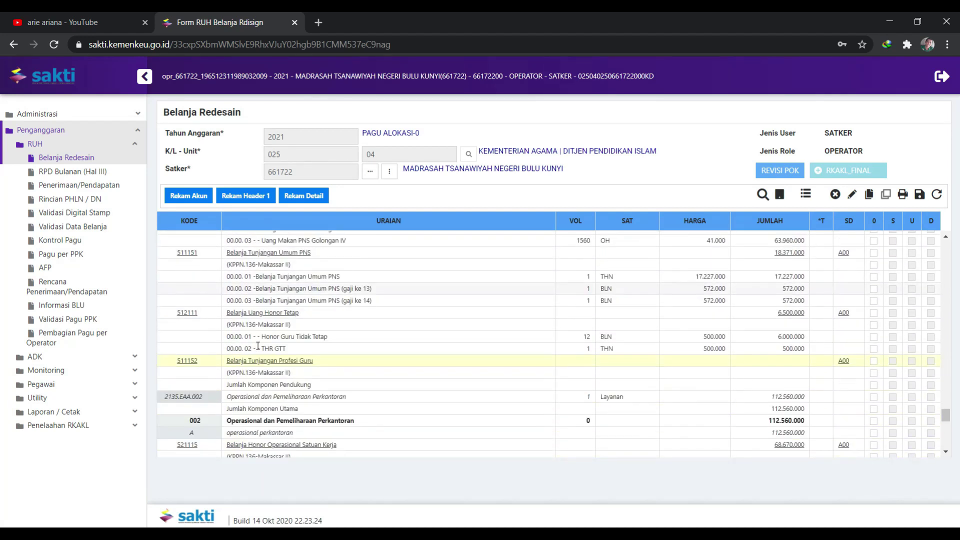
Start a detail record under account 511152 and fill its description with Belanja Tunjangan Profesi Guru copied from Excel's AKUN 51 sheet
click(290, 364)
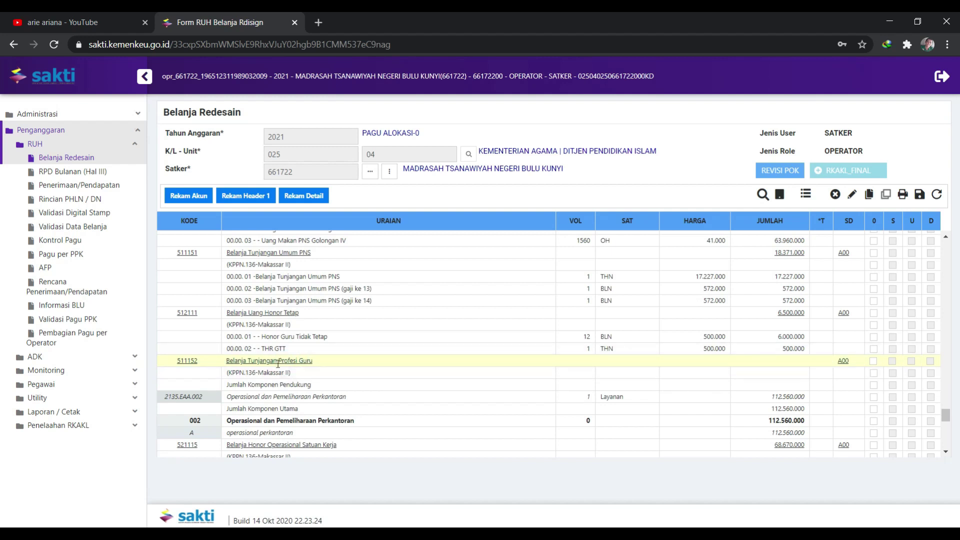
click(319, 200)
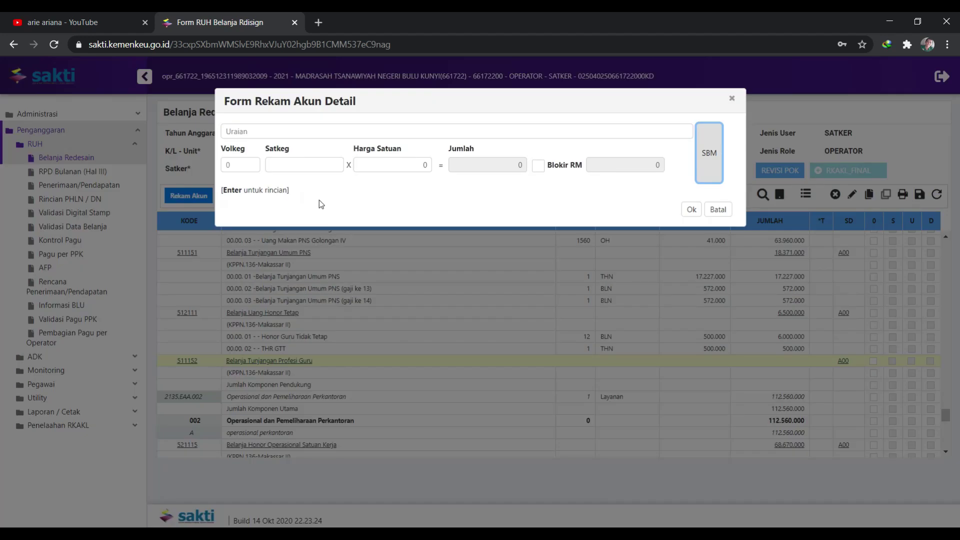
click(322, 131)
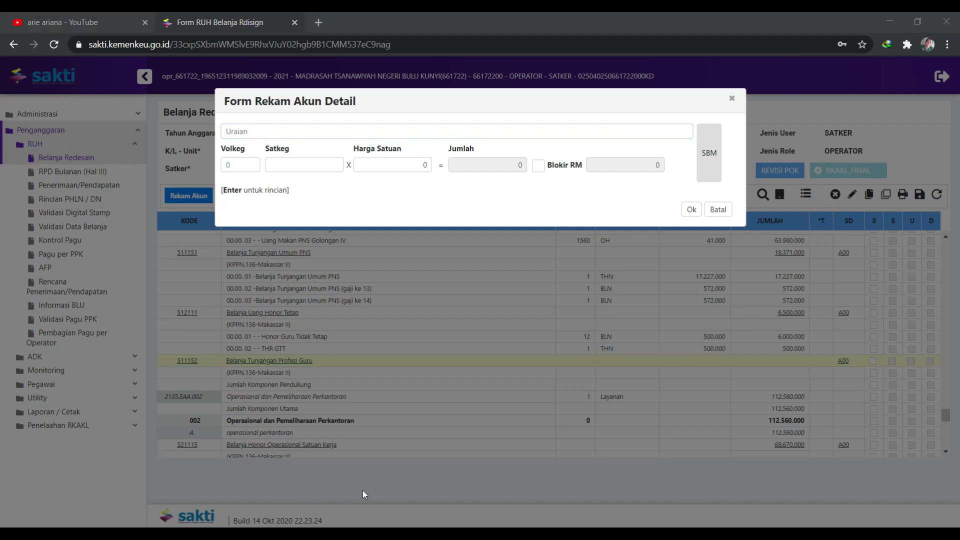
mouse_move(345, 533)
click(617, 481)
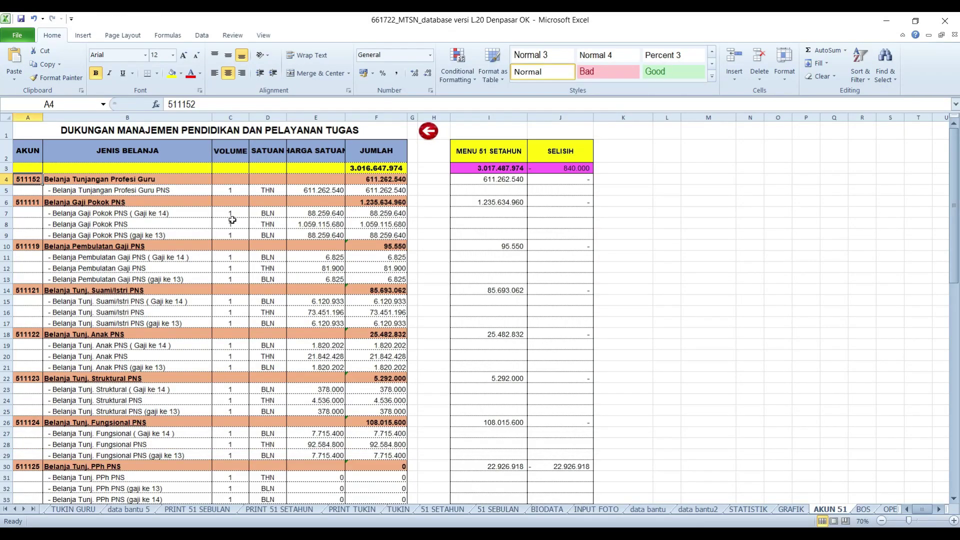
click(177, 179)
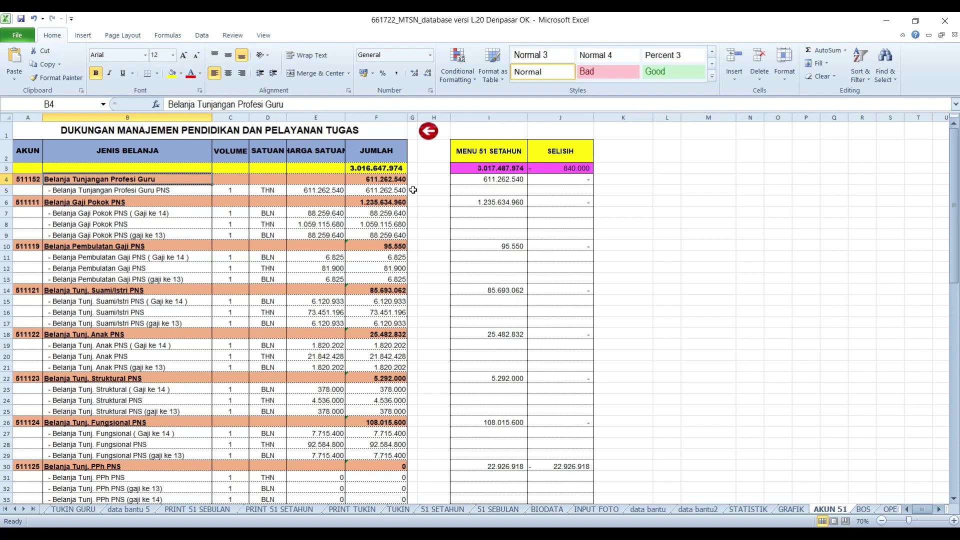
key(ctrl+c)
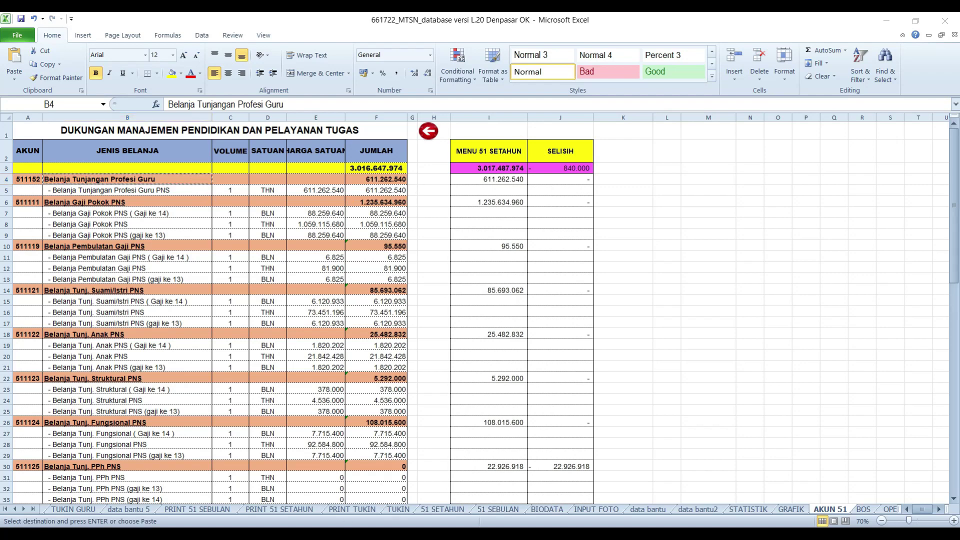
key(alt+Tab)
key(alt+Tab)
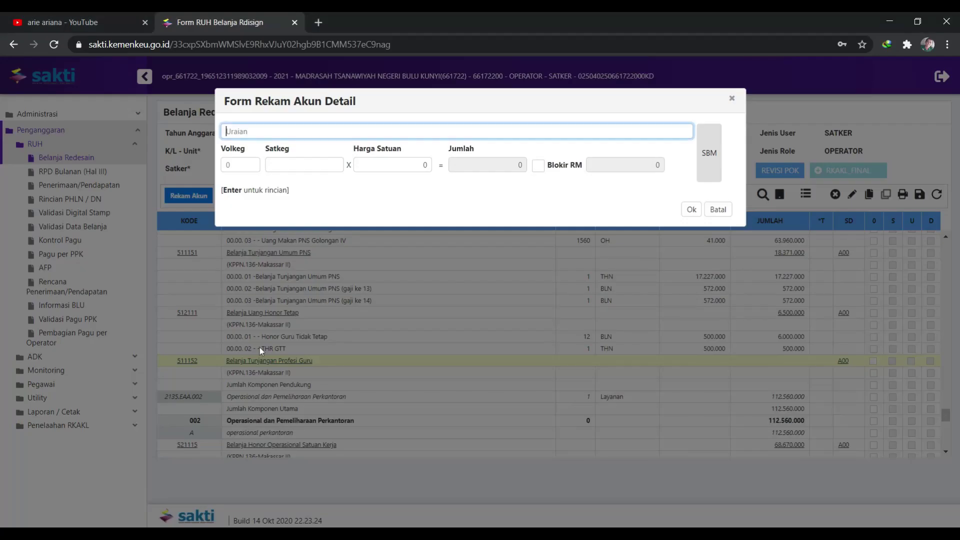
key(ctrl+v)
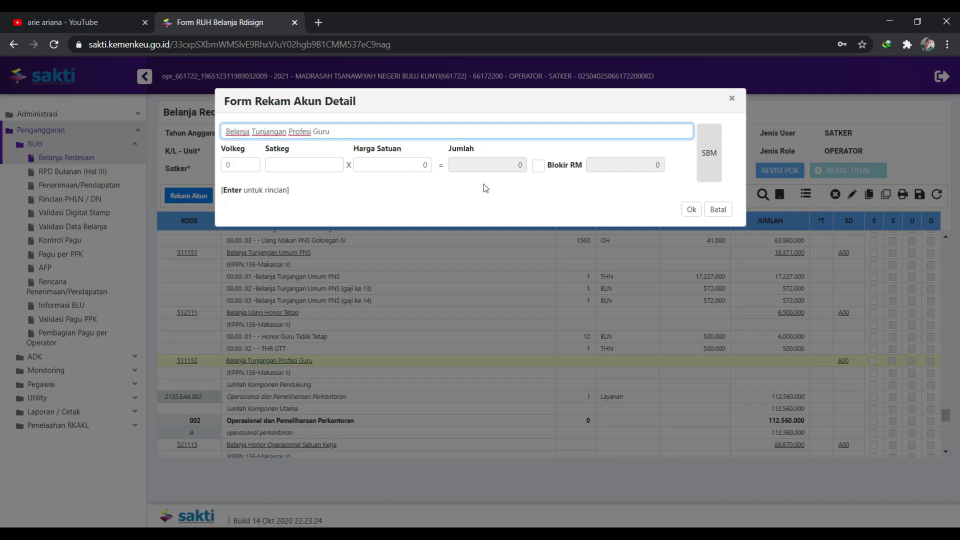
Set the new detail's volume to 1 and its unit to THN
click(244, 165)
text(1)
click(283, 164)
text(th)
key(BackSpace)
key(BackSpace)
text(THN)
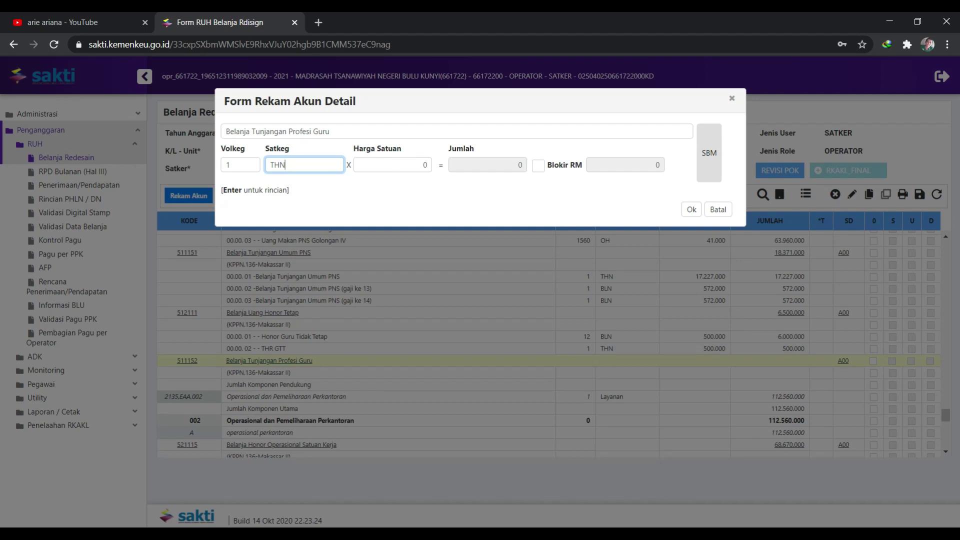
Copy the 611.262.540 total for Belanja Tunjangan Profesi Guru PNS from Excel into the SAKTI detail's unit price and save the detail
mouse_move(407, 498)
click(590, 475)
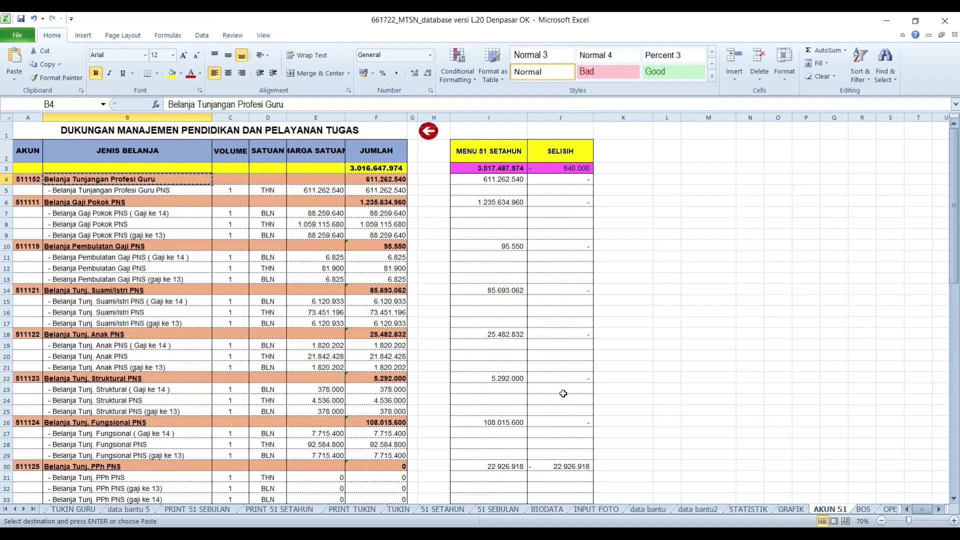
click(379, 193)
key(ctrl+c)
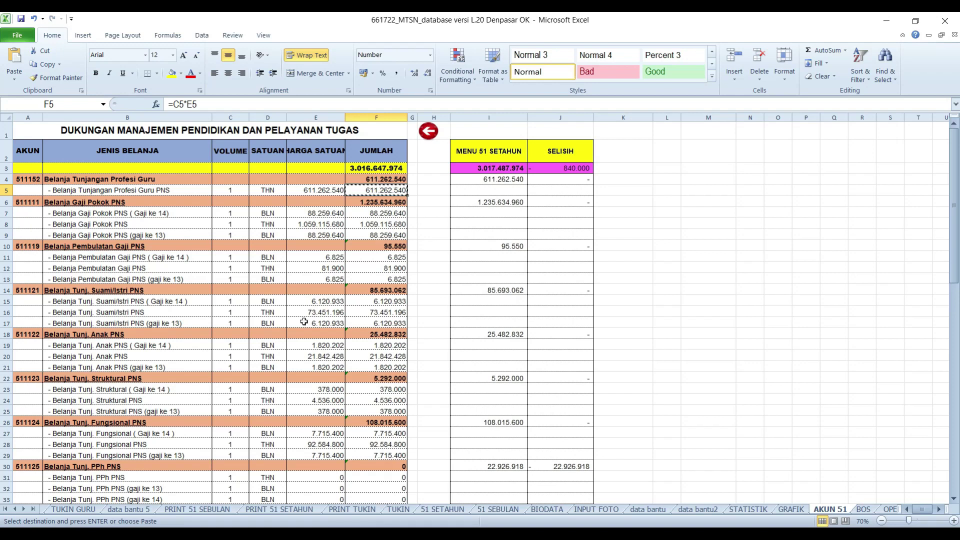
key(alt+Tab)
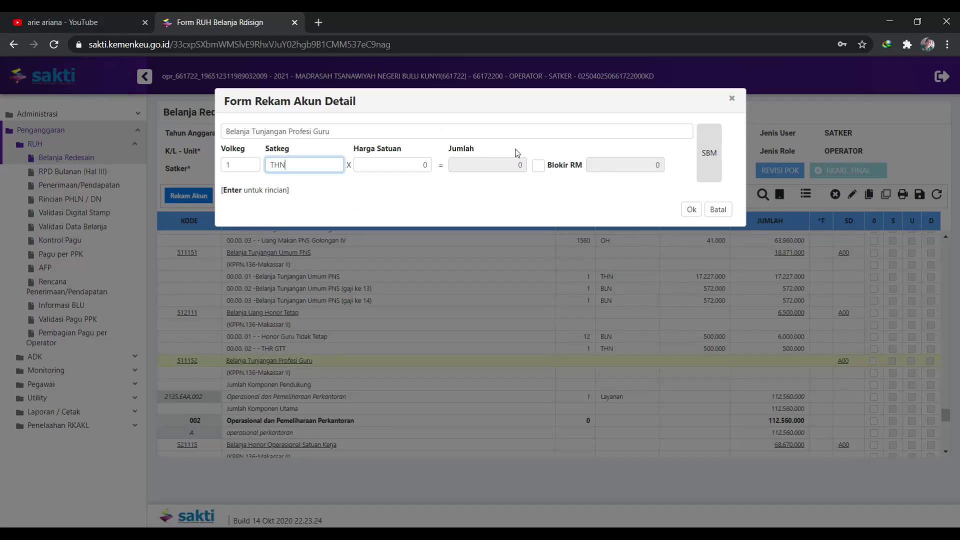
key(ctrl+v)
key(Tab)
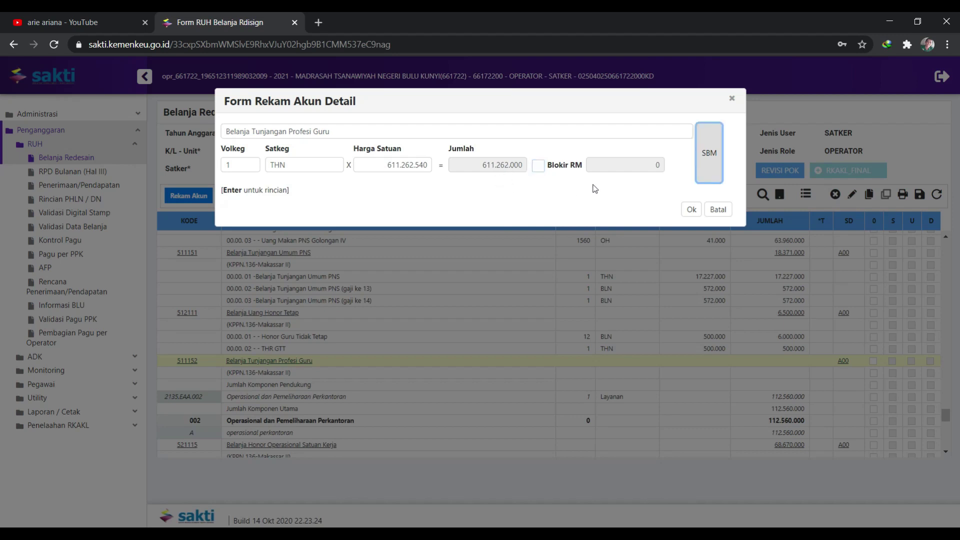
click(691, 210)
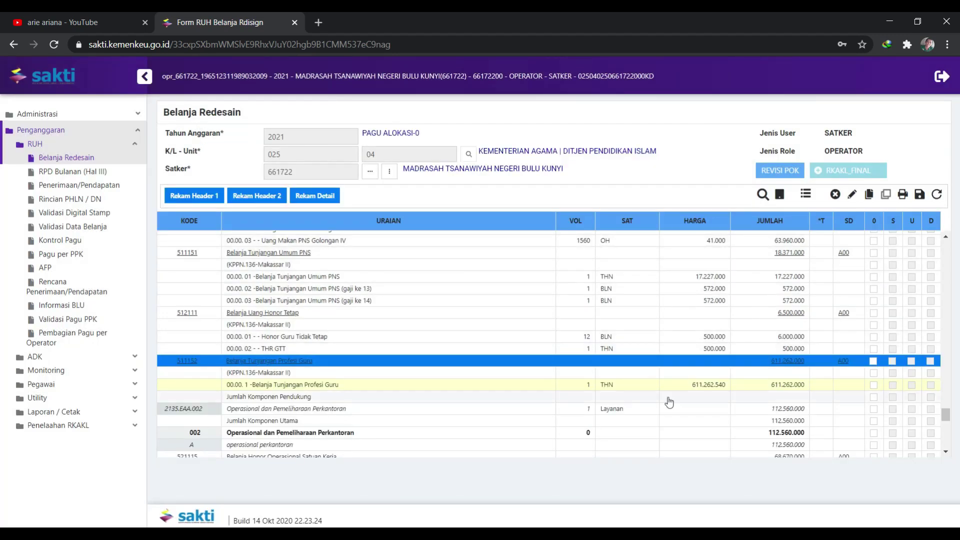
click(705, 390)
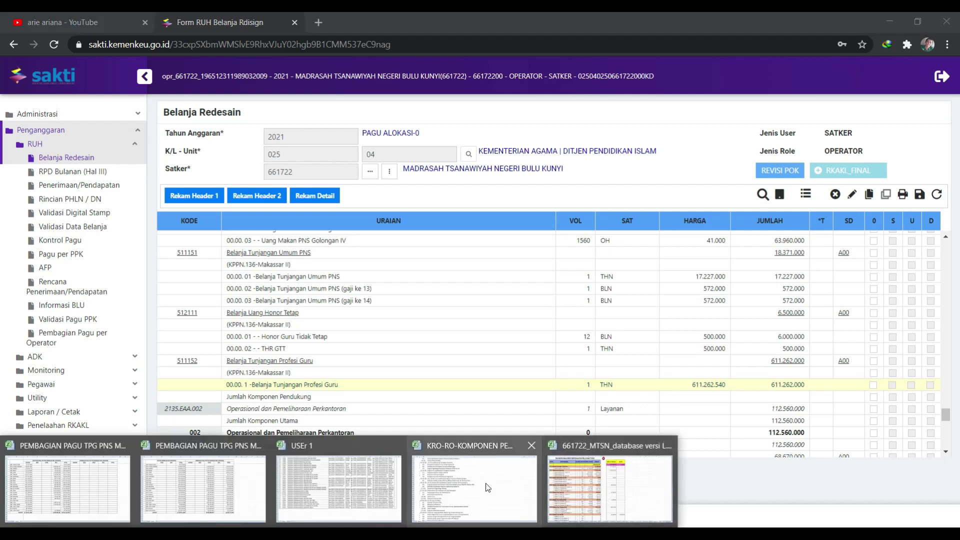
Switch to Excel's AKUN 51 sheet and review the remaining accounts down to the Khusus/Kegiatan/Kinerja allowance, then return to SAKTI
click(607, 477)
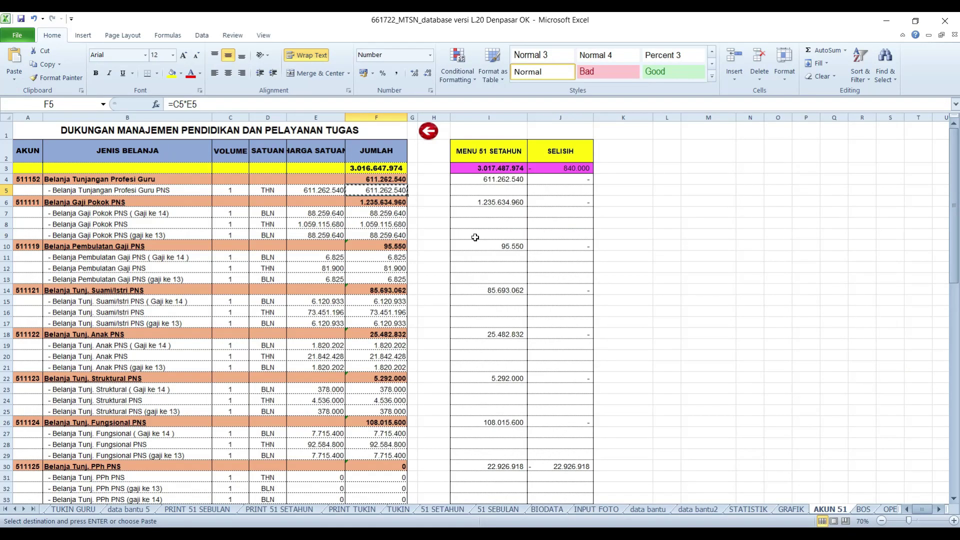
key(Escape)
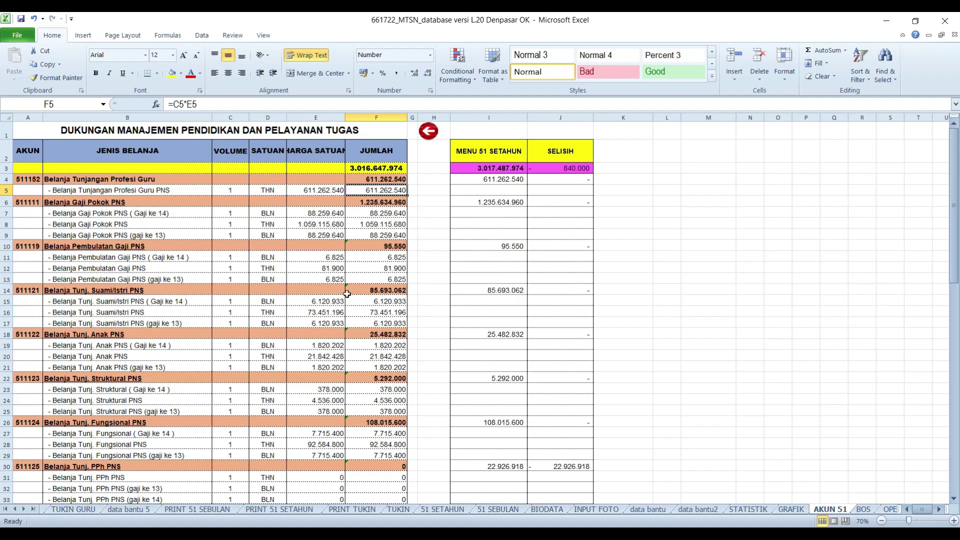
scroll(340, 299, down, 7)
scroll(340, 299, down, 3)
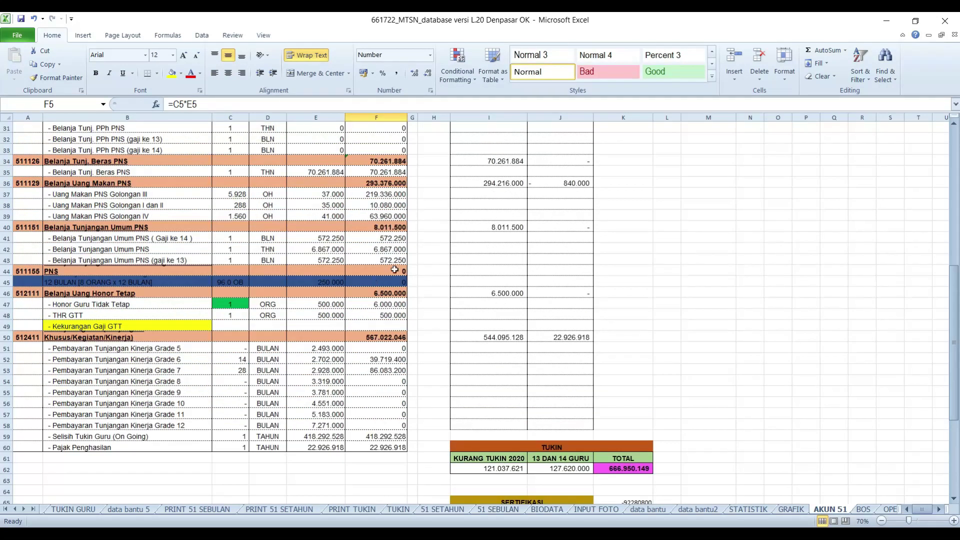
key(alt+Tab)
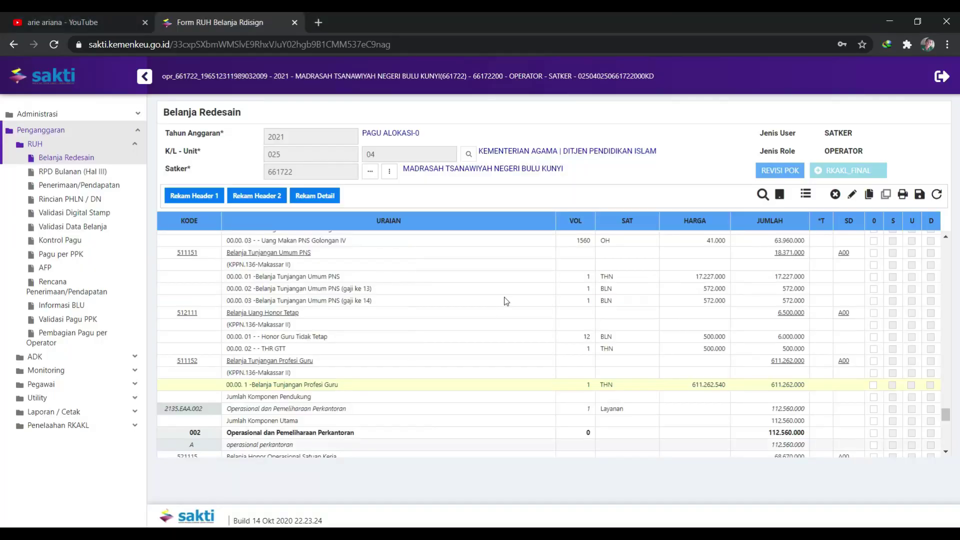
Start a new account record under sub-component A Pembayaran gaji dan tunjangan of component 001 and open the account search
scroll(345, 293, down, 4)
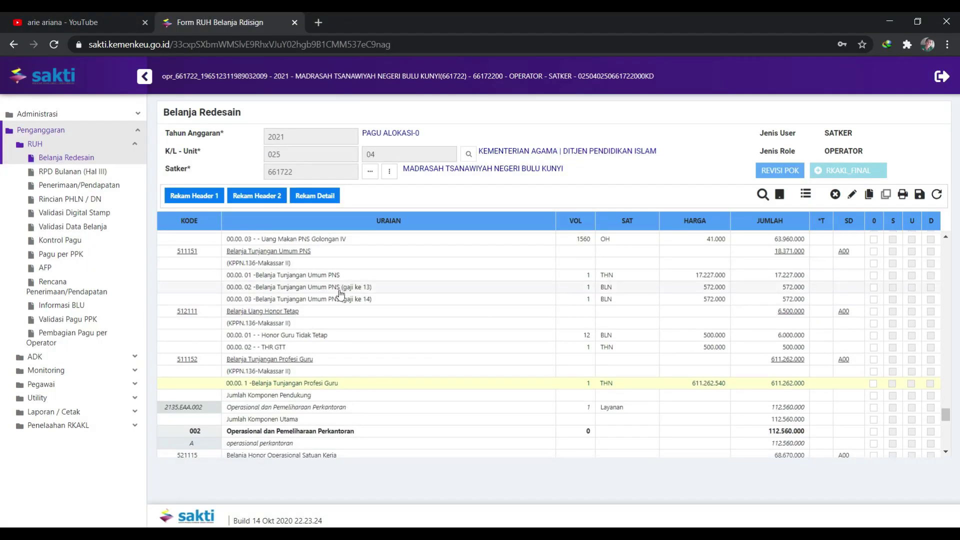
scroll(340, 293, up, 5)
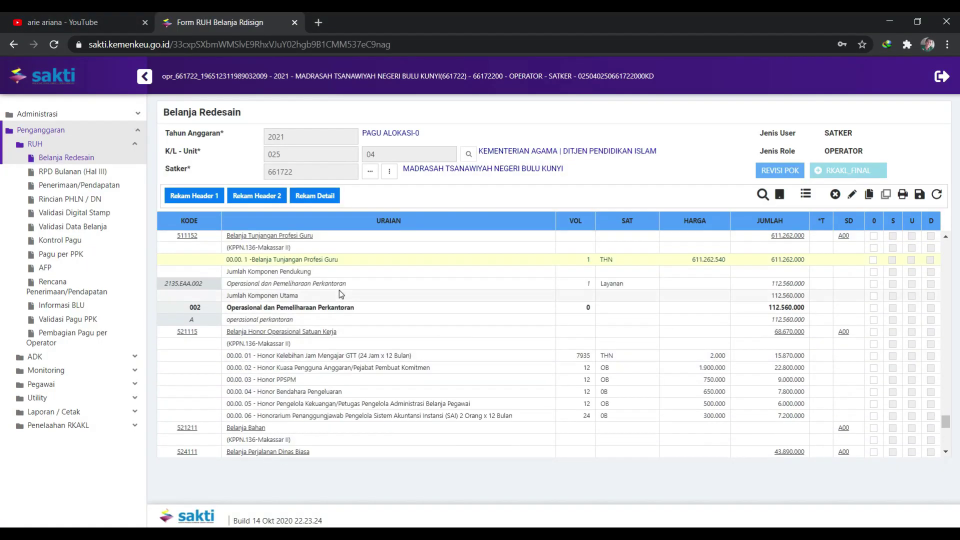
scroll(340, 294, up, 6)
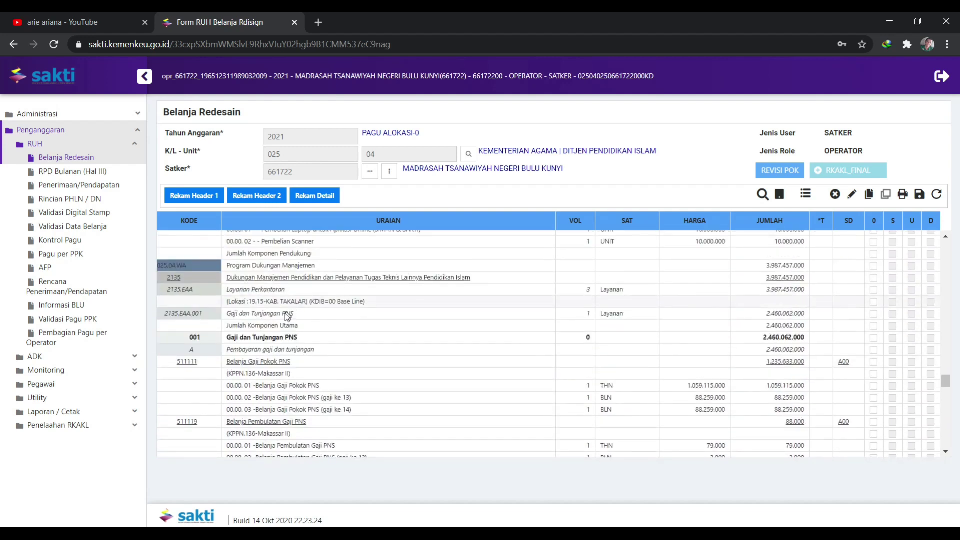
click(270, 351)
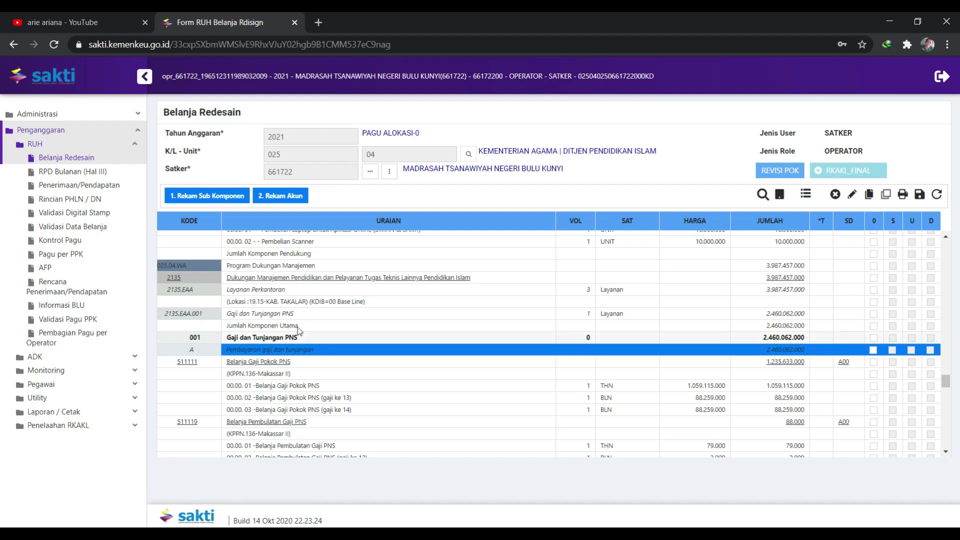
click(286, 196)
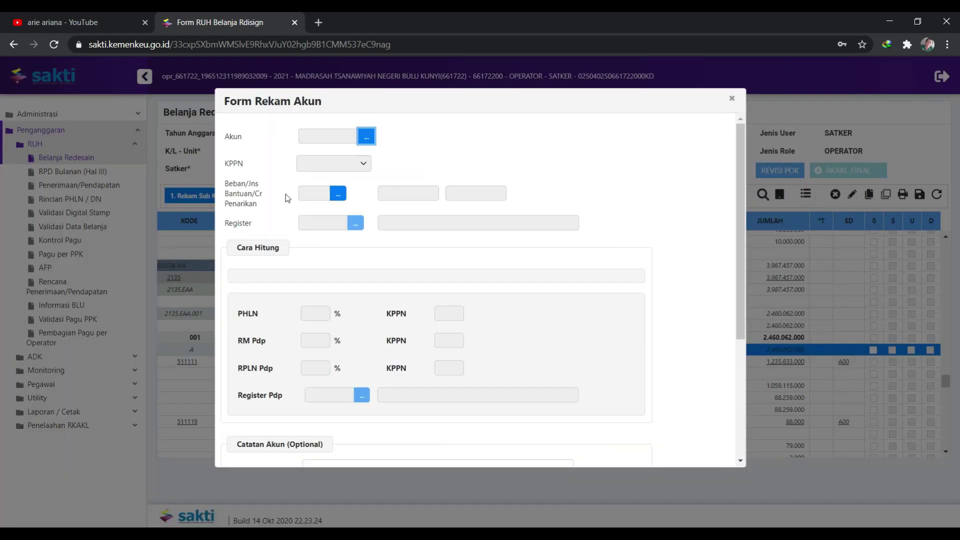
click(372, 141)
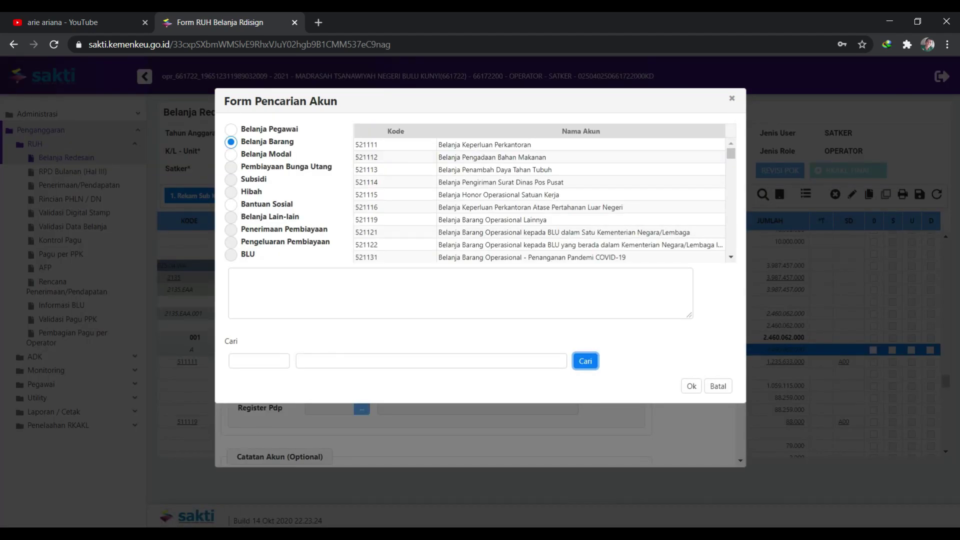
Check the Khusus/Kegiatan/Kinerja allowance's account code in Excel, then list the Belanja Pegawai accounts in SAKTI's account search
mouse_move(426, 503)
click(581, 509)
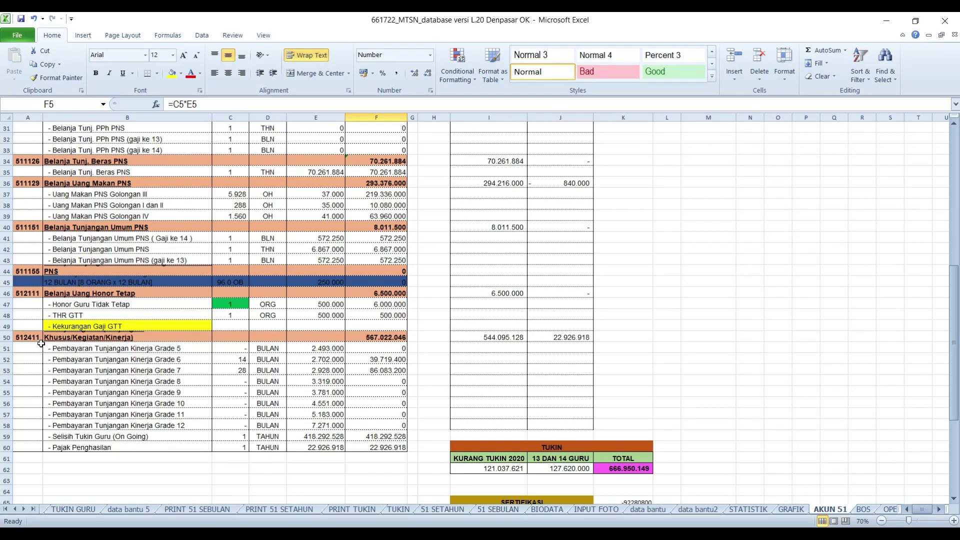
key(alt+Tab)
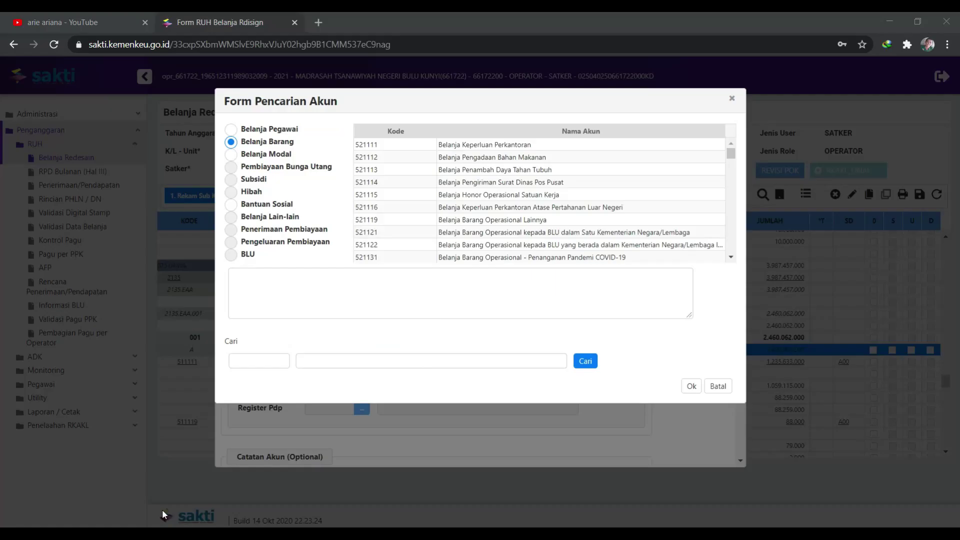
click(271, 128)
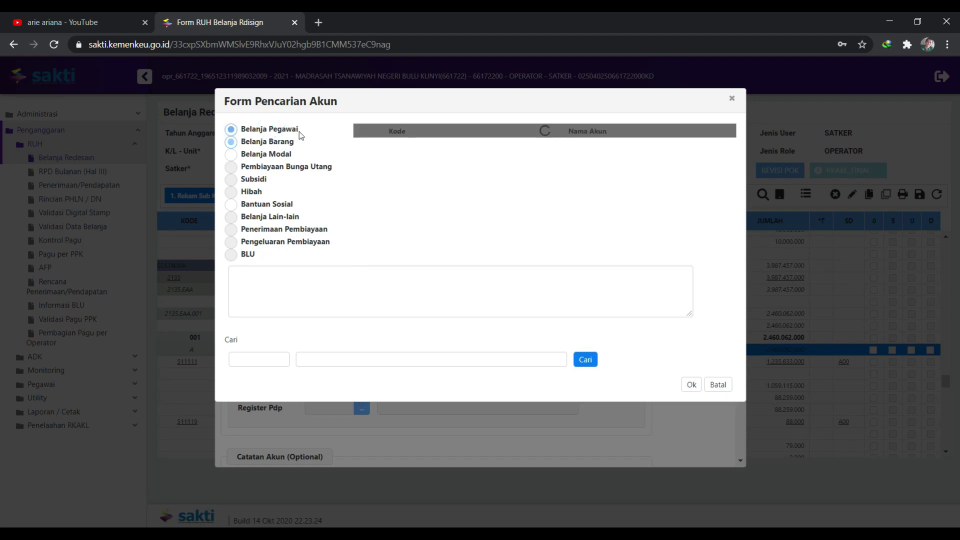
Try to find the allowance account by searching for code 521141, rechecking it in Excel and searching for 521411
click(276, 360)
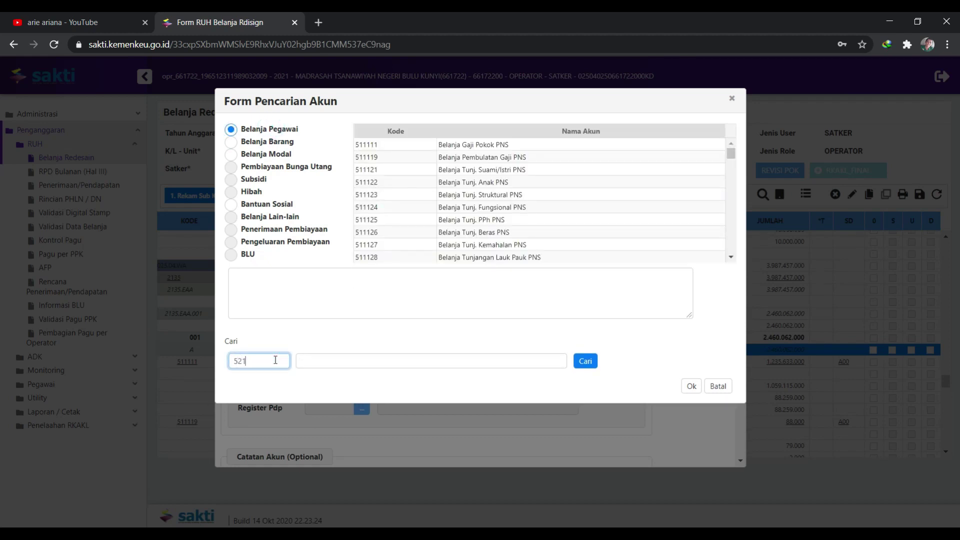
click(590, 361)
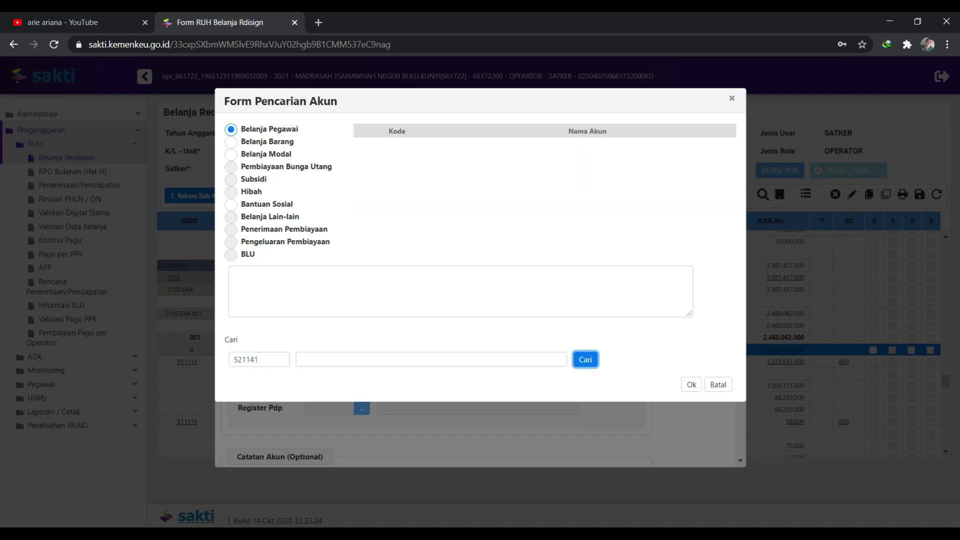
mouse_move(410, 532)
click(563, 510)
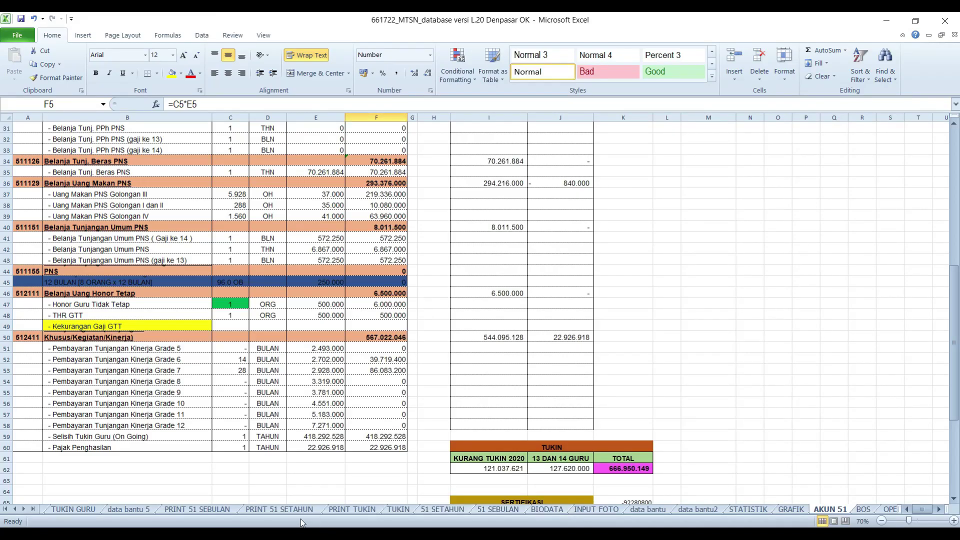
key(alt+Tab)
click(273, 358)
text(411)
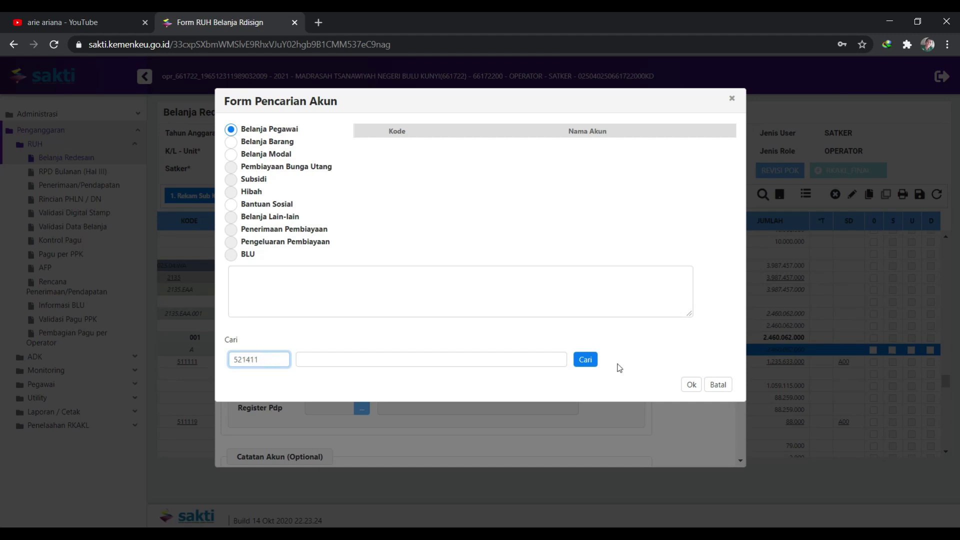
click(585, 360)
click(585, 361)
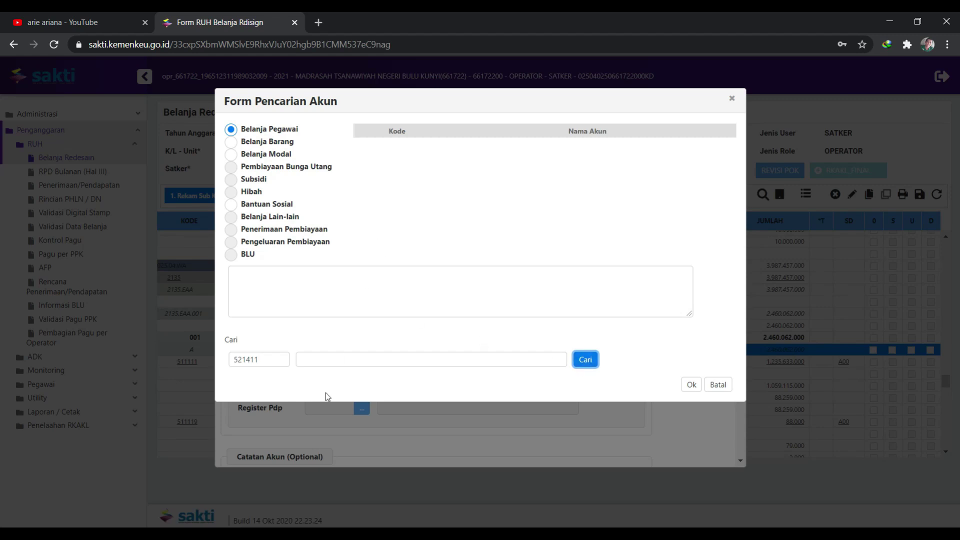
Search the Belanja Pegawai accounts for code 512411
double_click(253, 360)
text(5)
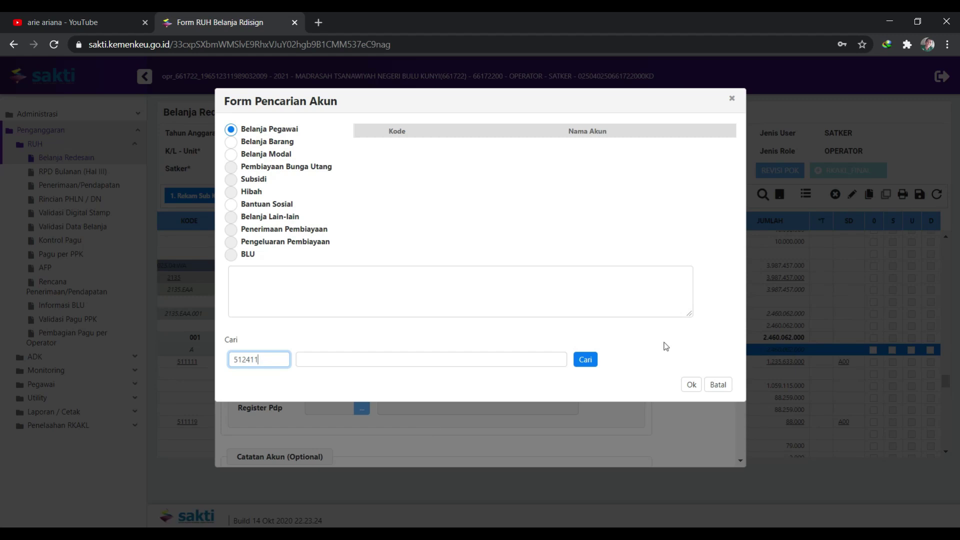
click(586, 361)
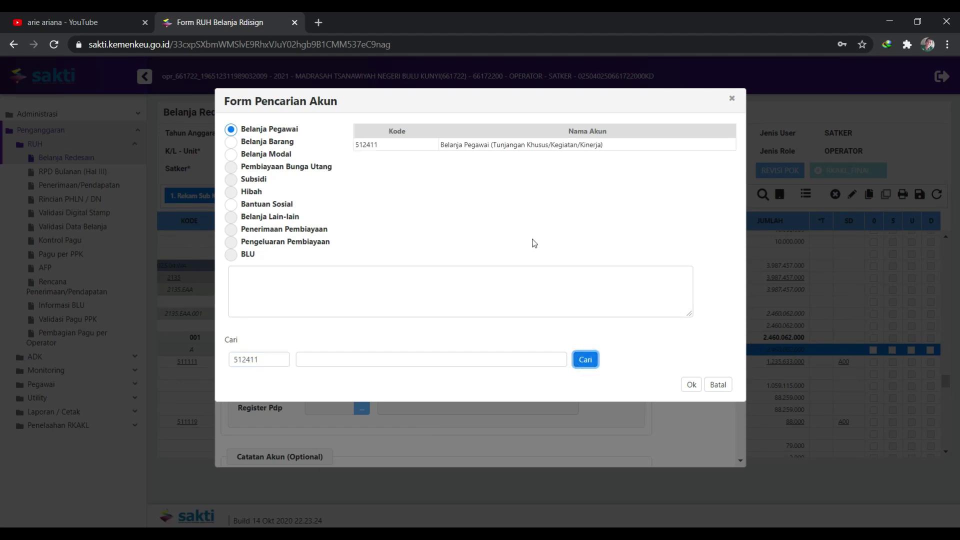
Choose account 512411 Belanja Pegawai (Tunjangan Khusus/Kegiatan/Kinerja) and save the account record with KPPN 136 and fund source RM
click(523, 150)
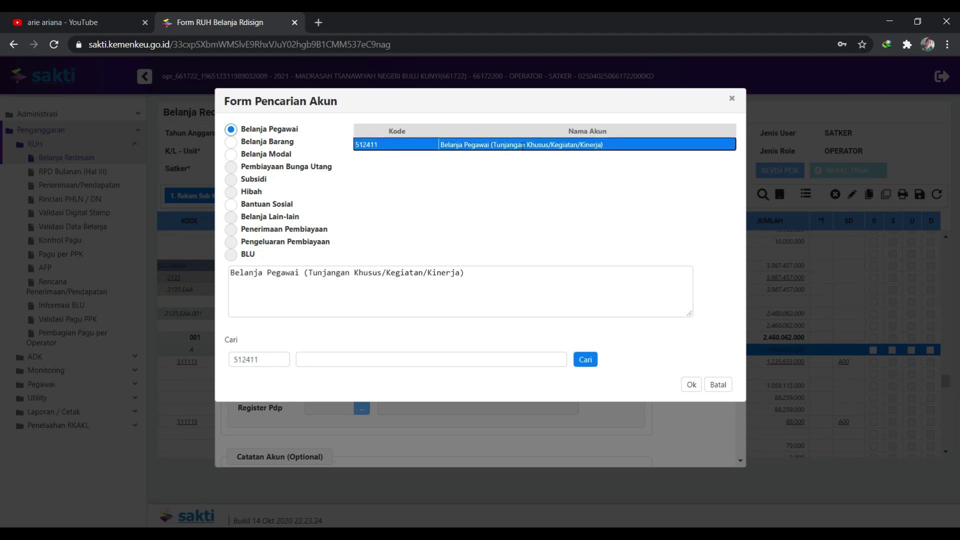
click(692, 385)
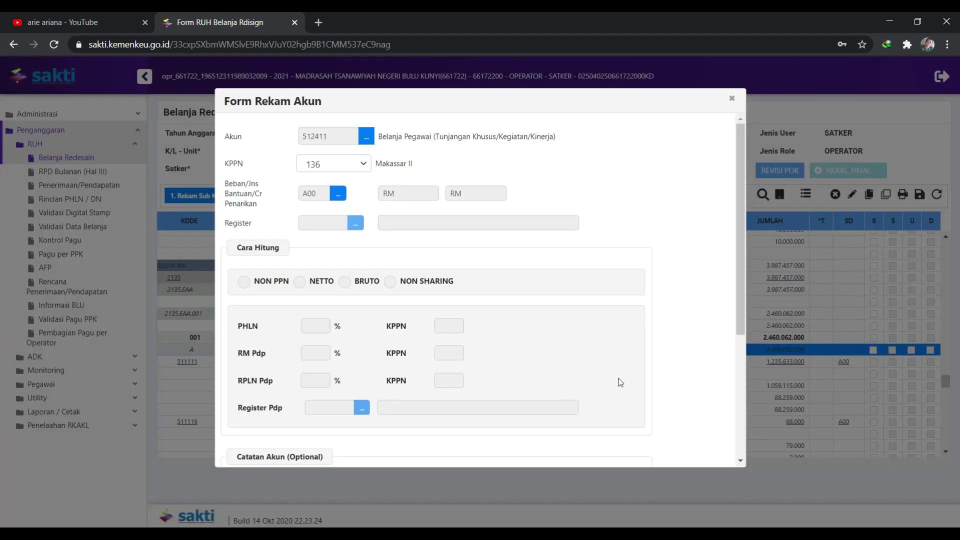
scroll(614, 368, down, 1)
scroll(614, 368, down, 4)
click(681, 450)
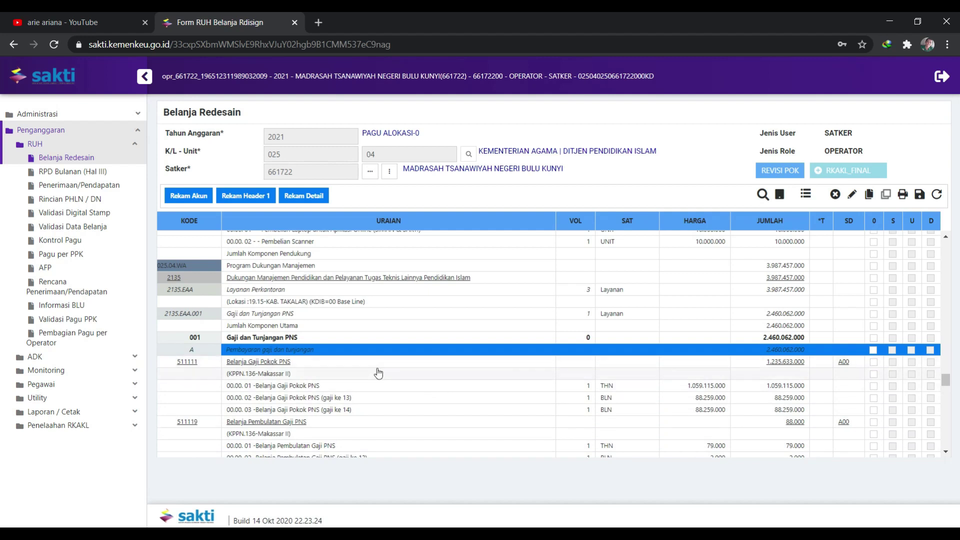
Start a new detail record under account 512411 Belanja Pegawai (Tunjangan Khusus/Kegiatan/Kinerja)
scroll(351, 368, down, 10)
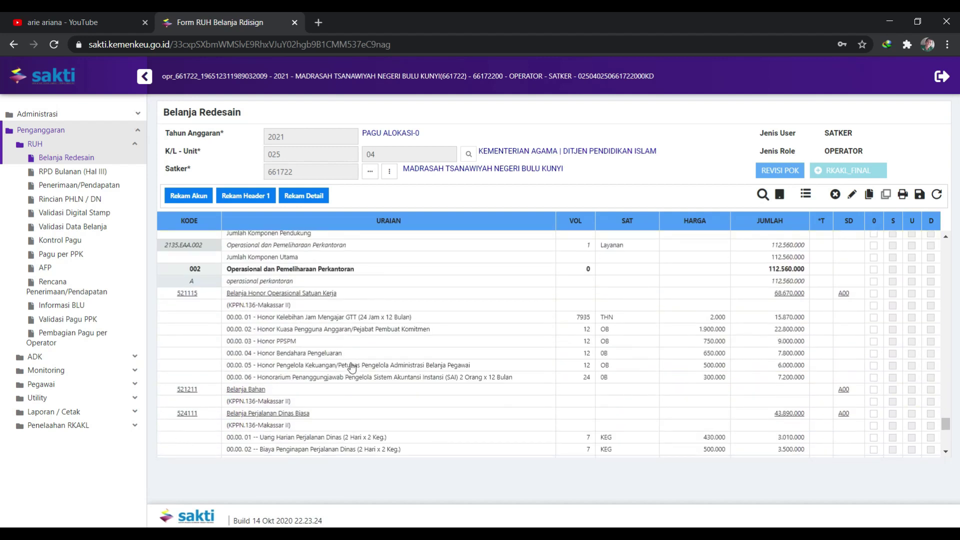
scroll(351, 368, up, 2)
click(335, 271)
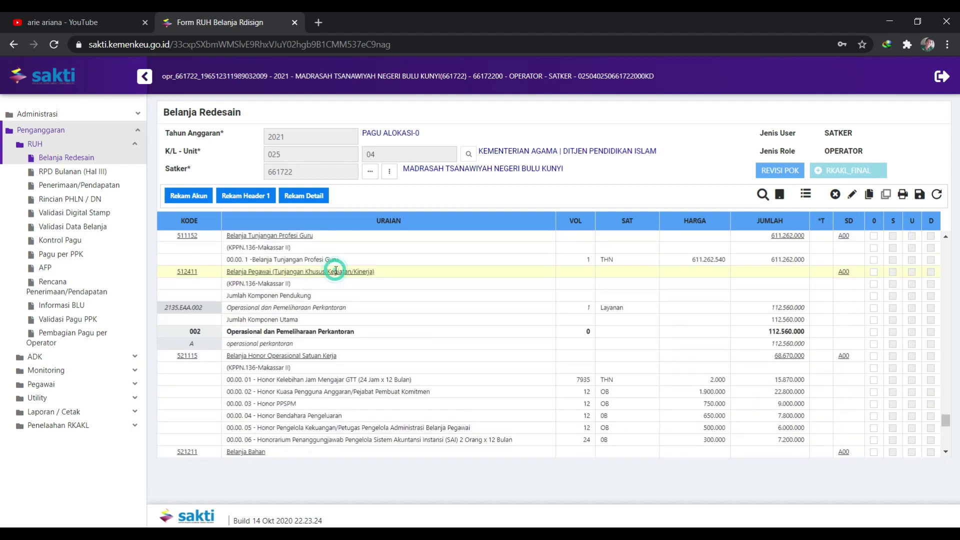
click(305, 196)
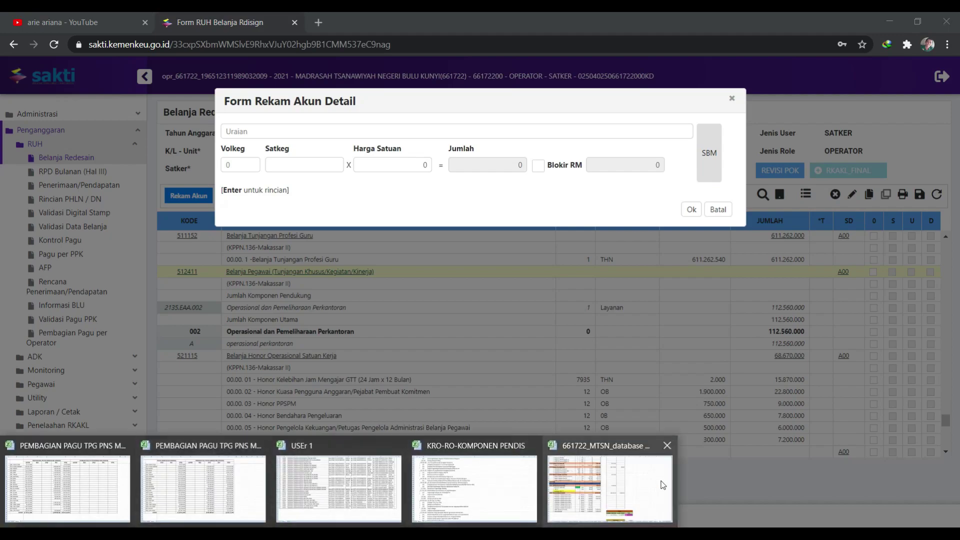
Copy "Pembayaran Tunjangan Kinerja Grade 6" without its leading dash from the Excel budget sheet into the SAKTI detail's description
click(663, 484)
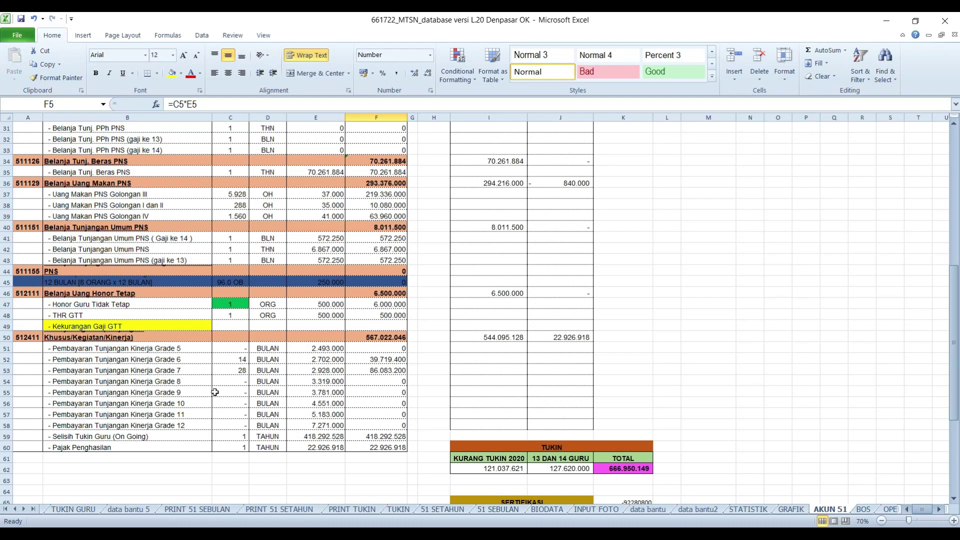
click(206, 360)
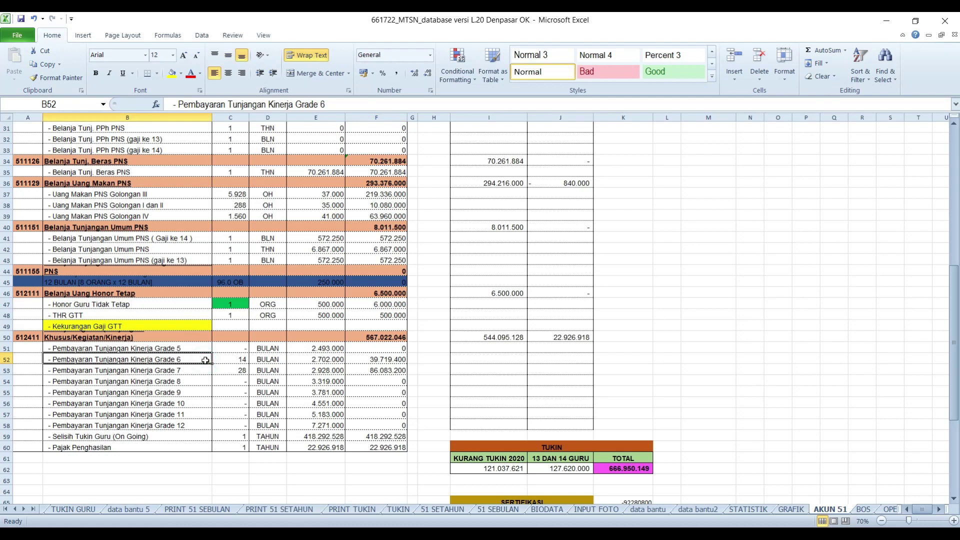
click(348, 104)
drag(345, 104, 179, 104)
key(ctrl+c)
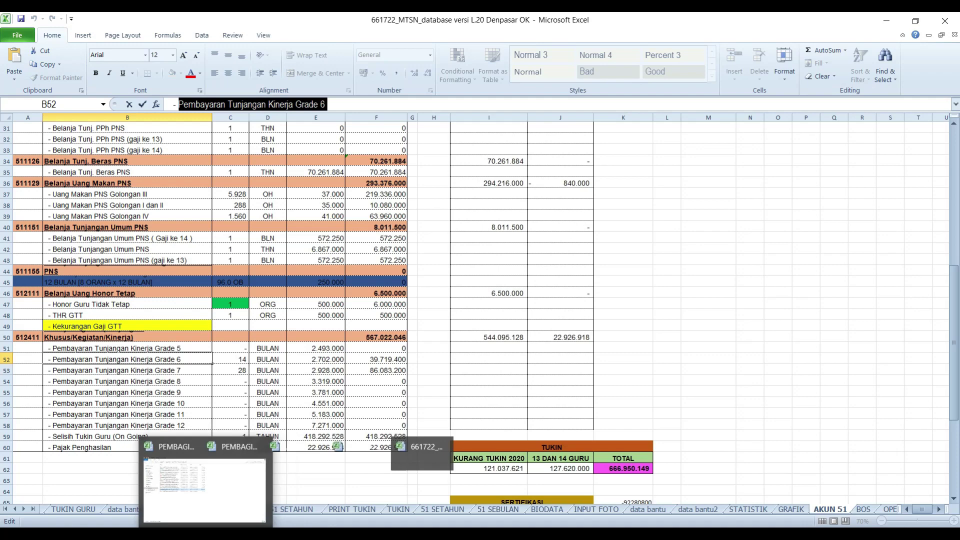
mouse_move(286, 533)
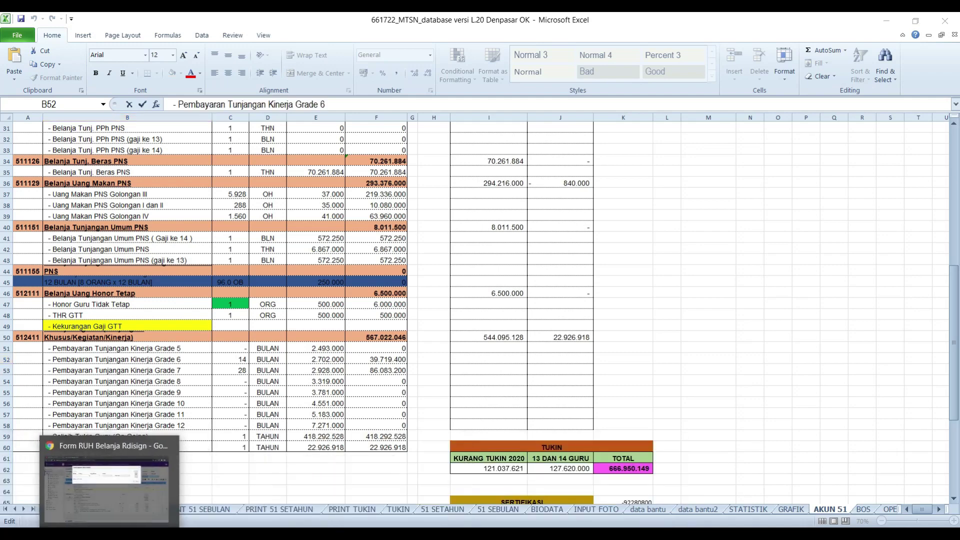
click(50, 503)
click(381, 129)
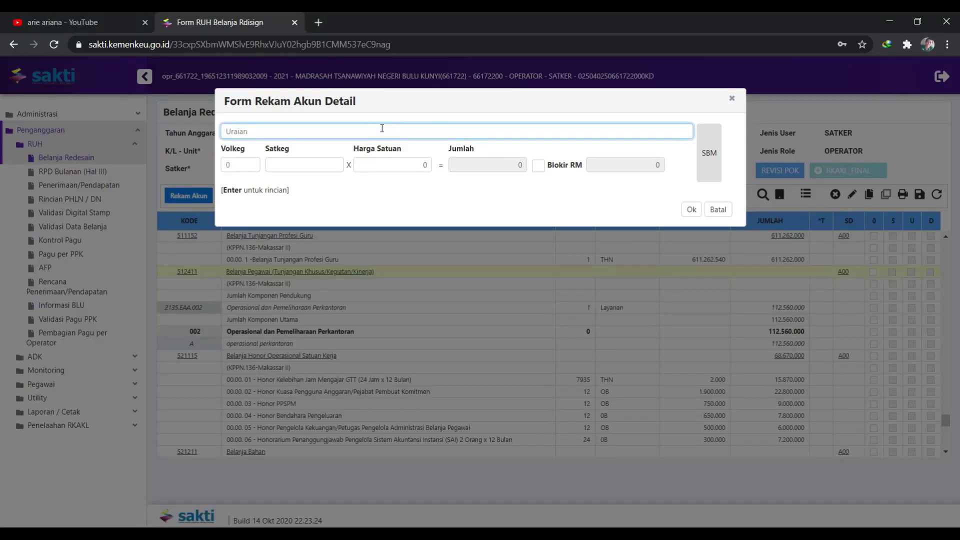
key(ctrl+v)
Check the Grade 6 volume in Excel, then set the SAKTI detail's volume to 14 and its unit to BLN
click(253, 164)
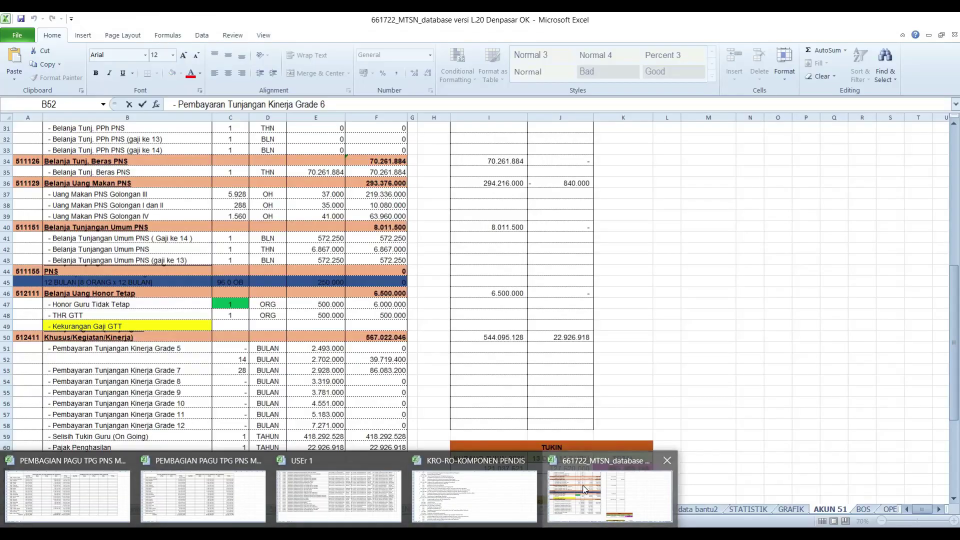
click(608, 500)
click(244, 362)
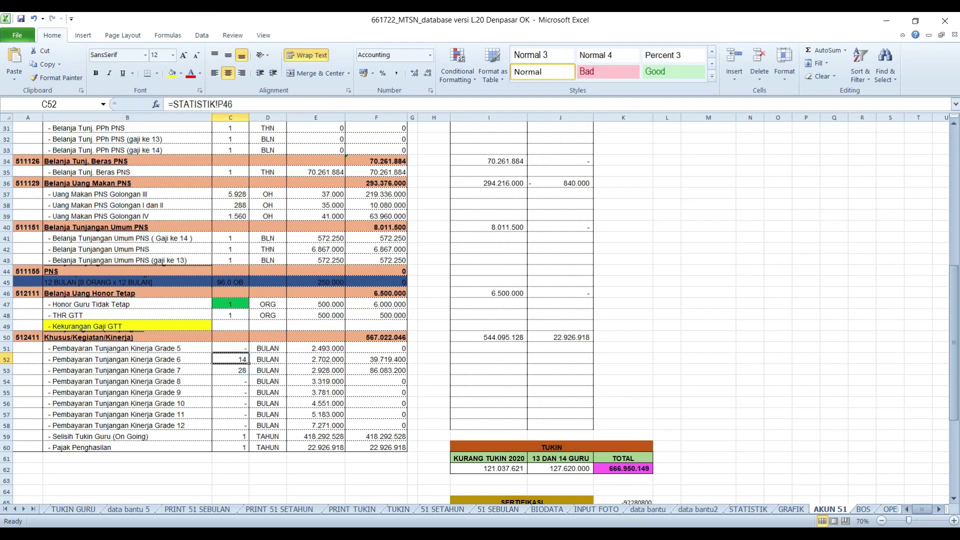
key(alt+Tab)
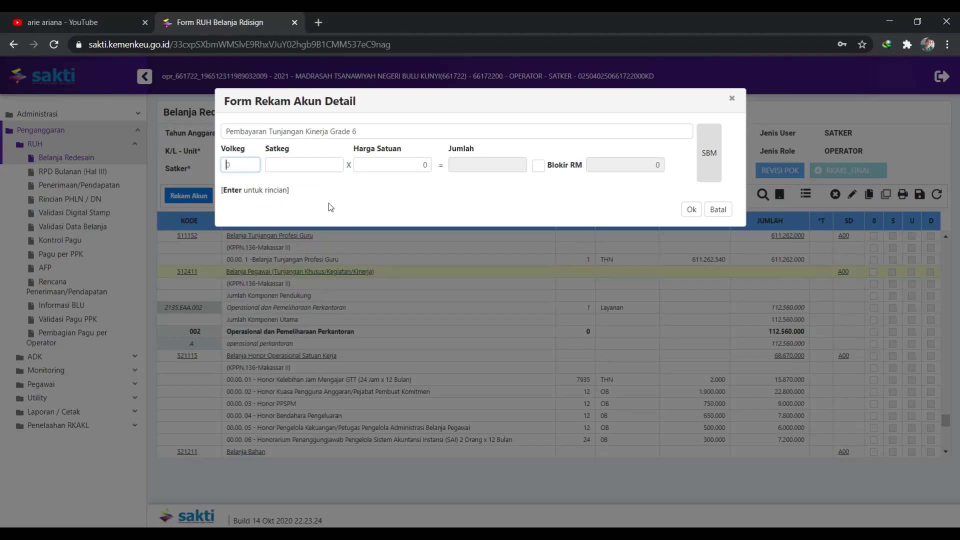
click(339, 167)
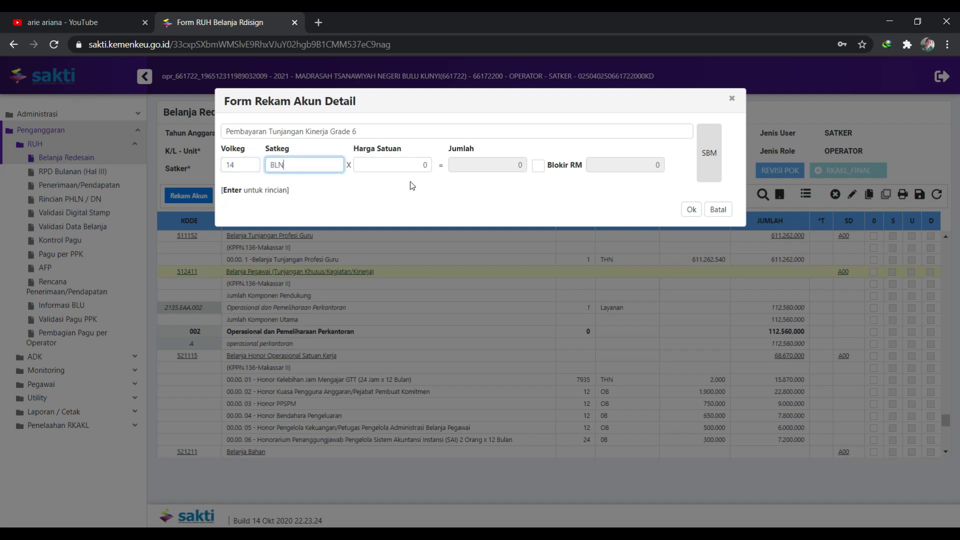
Copy the Grade 6 unit price 2.702.000 from Excel into the SAKTI detail's Harga Satuan
key(alt+Tab)
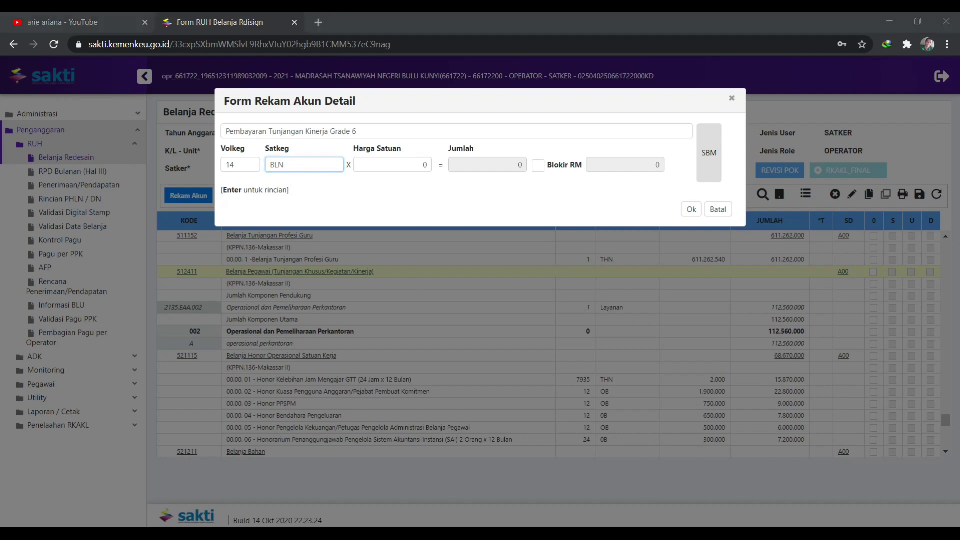
click(320, 360)
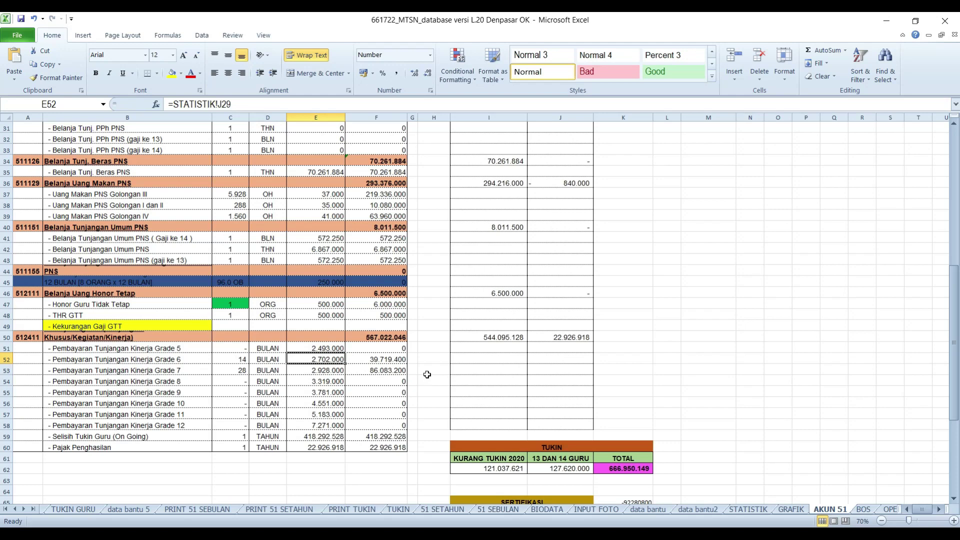
key(ctrl+c)
key(alt+Tab)
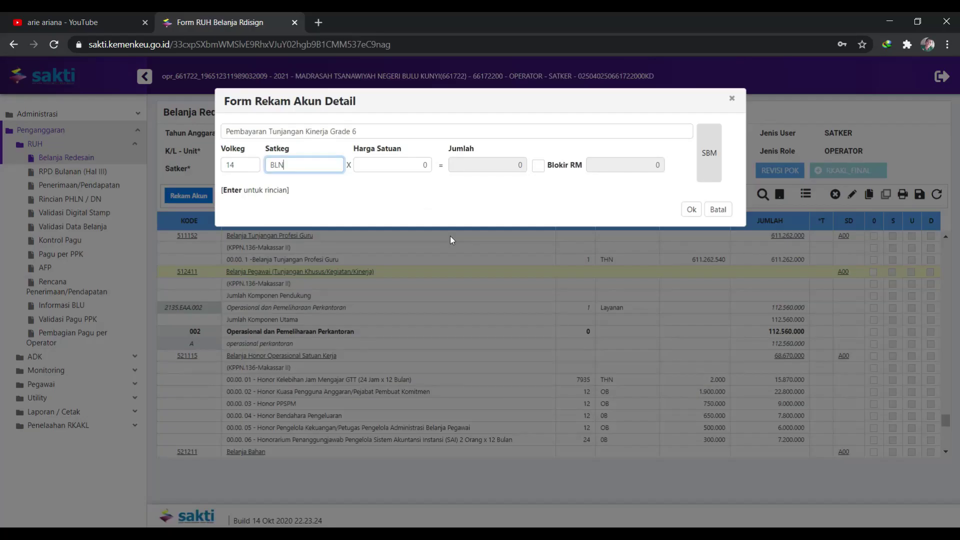
click(409, 161)
key(ctrl+v)
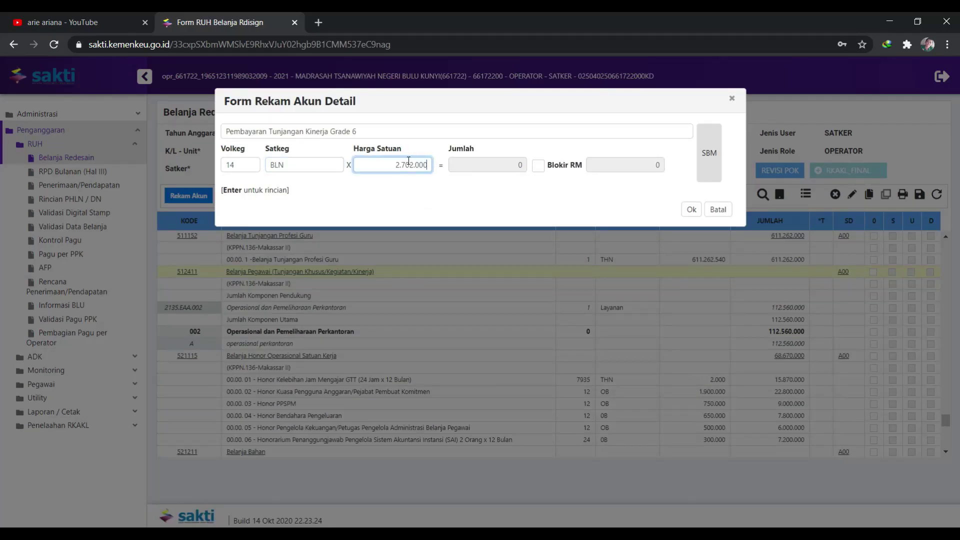
key(Tab)
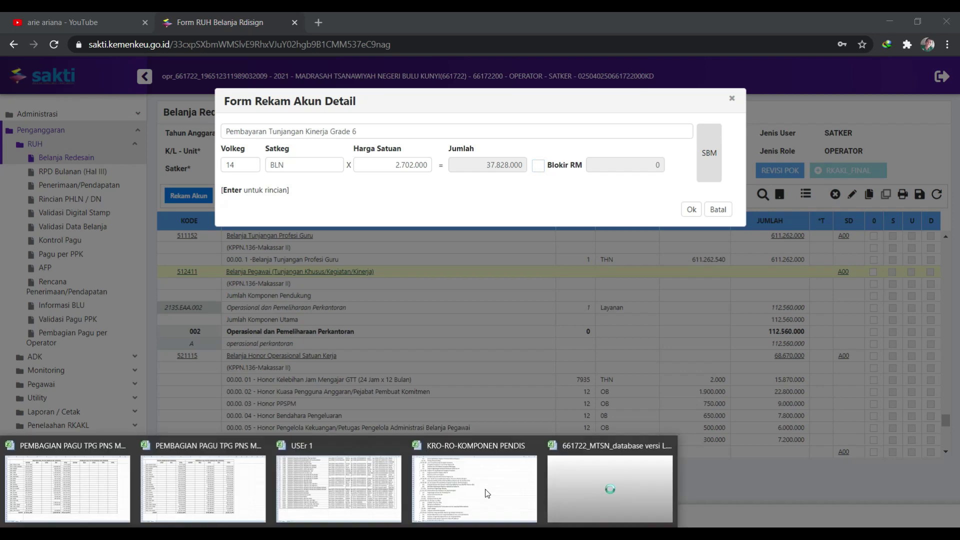
Compare the Grade 6 amount with the Excel sheet, then save the detail record in SAKTI
click(597, 512)
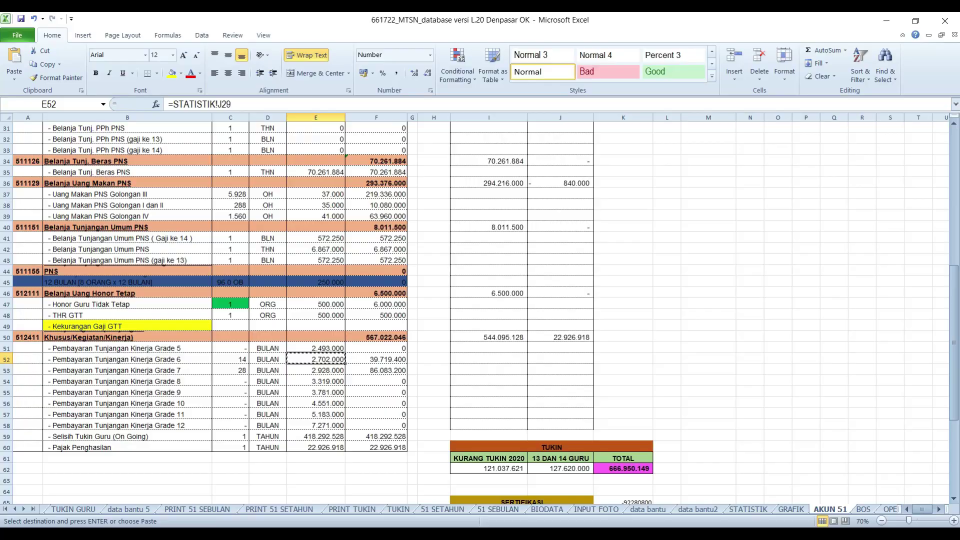
key(alt+Tab)
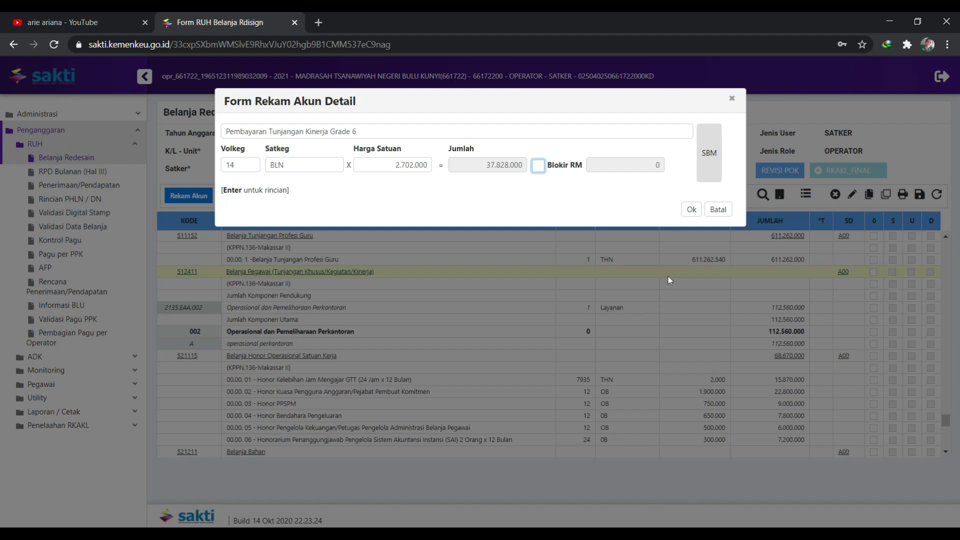
click(690, 211)
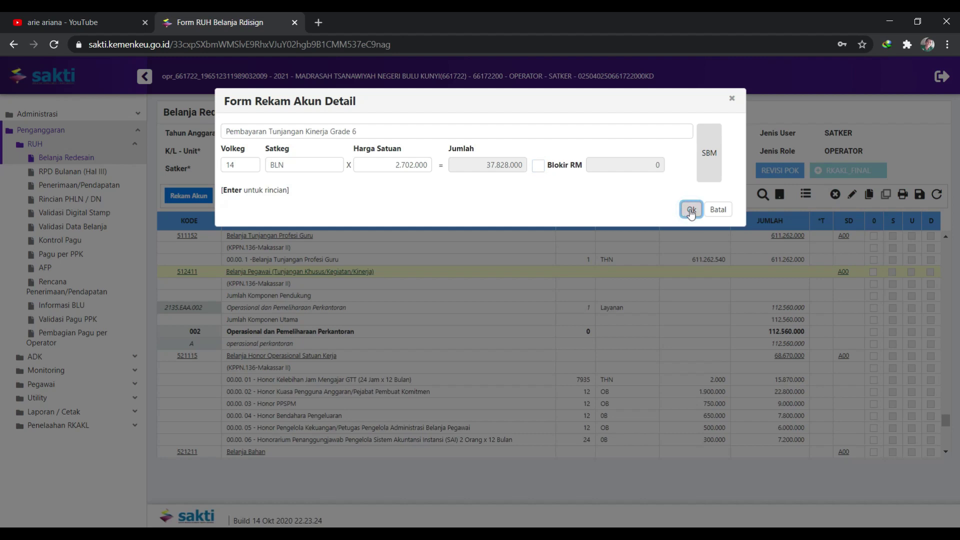
click(691, 210)
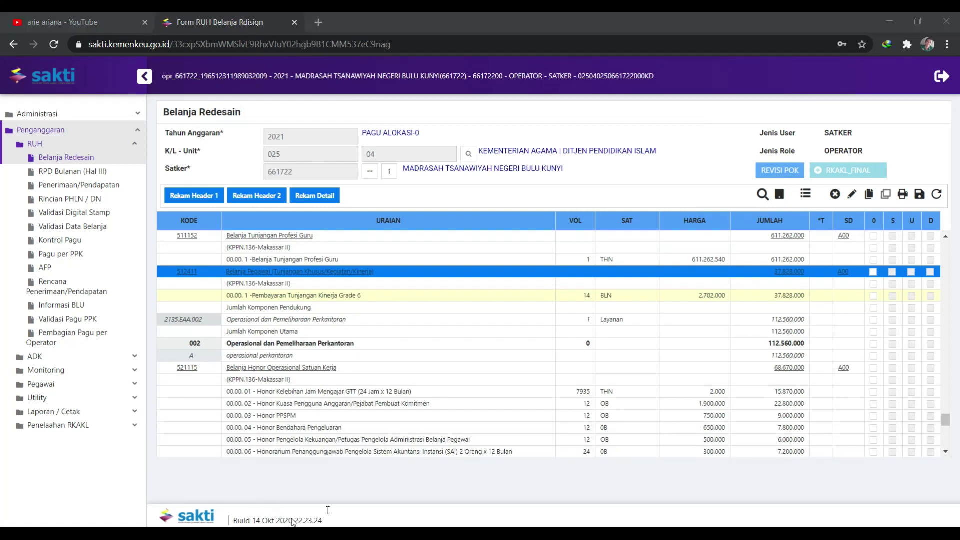
Start another detail under account 512411 in SAKTI with the description "Pembayaran Tunjangan Kinerja Grade 7" copied from Excel, removing its leading dash
mouse_move(295, 524)
click(600, 473)
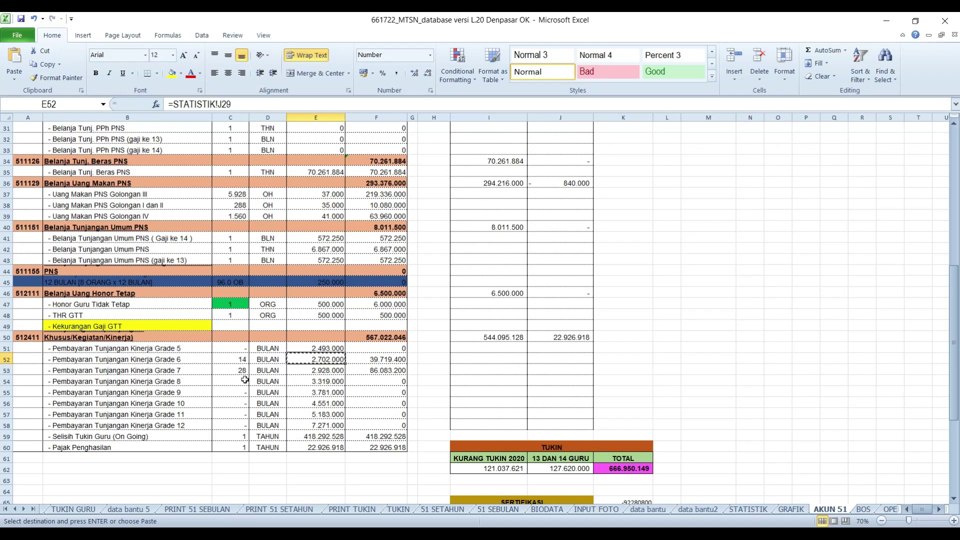
click(191, 372)
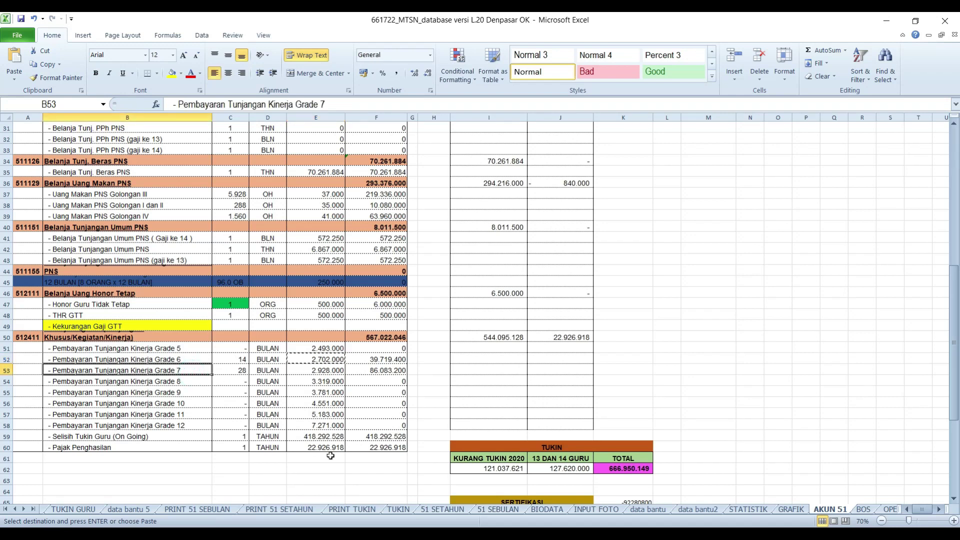
key(ctrl+c)
key(alt+Tab)
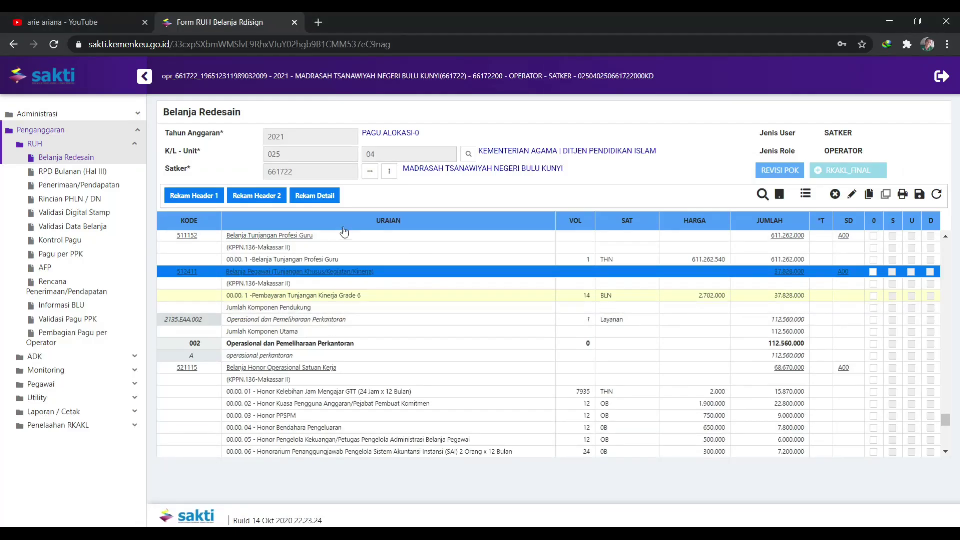
click(330, 195)
click(343, 132)
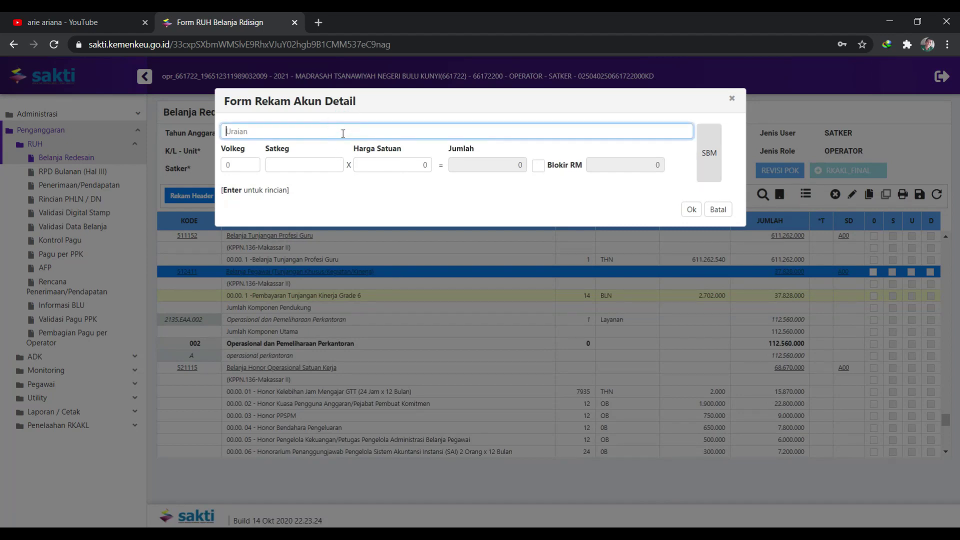
key(ctrl+v)
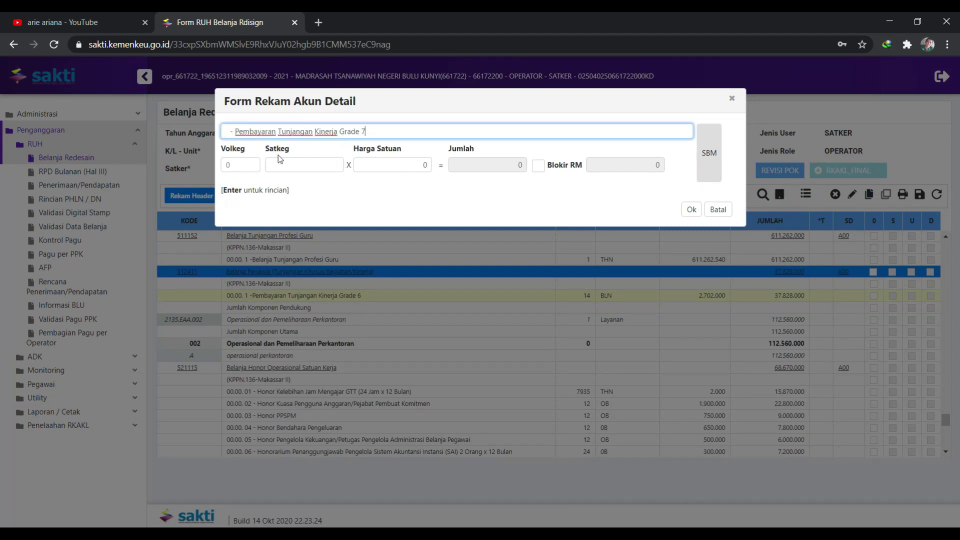
key(BackSpace)
key(BackSpace)
key(BackSpace)
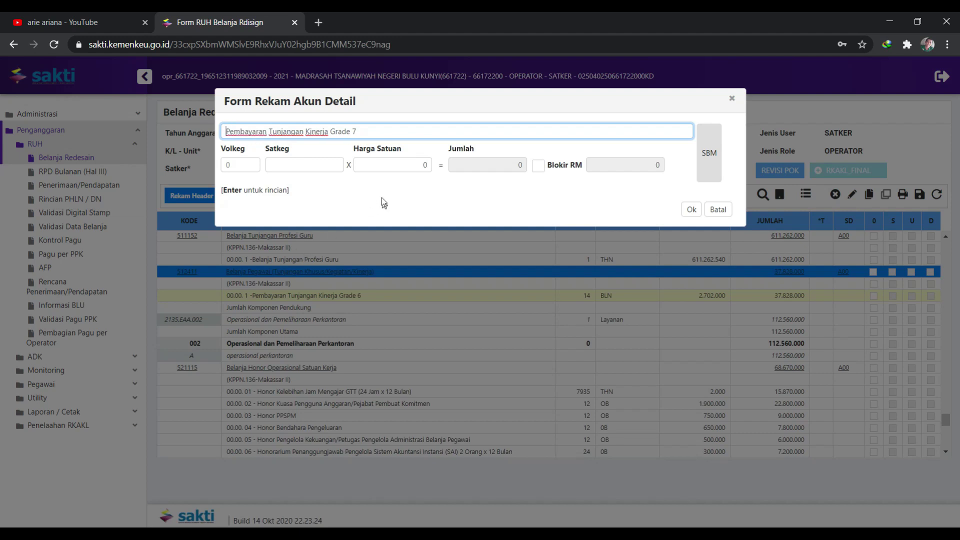
Check the Grade 7 volume in Excel, then set the SAKTI detail's volume to 28 and its unit to BLN
click(245, 167)
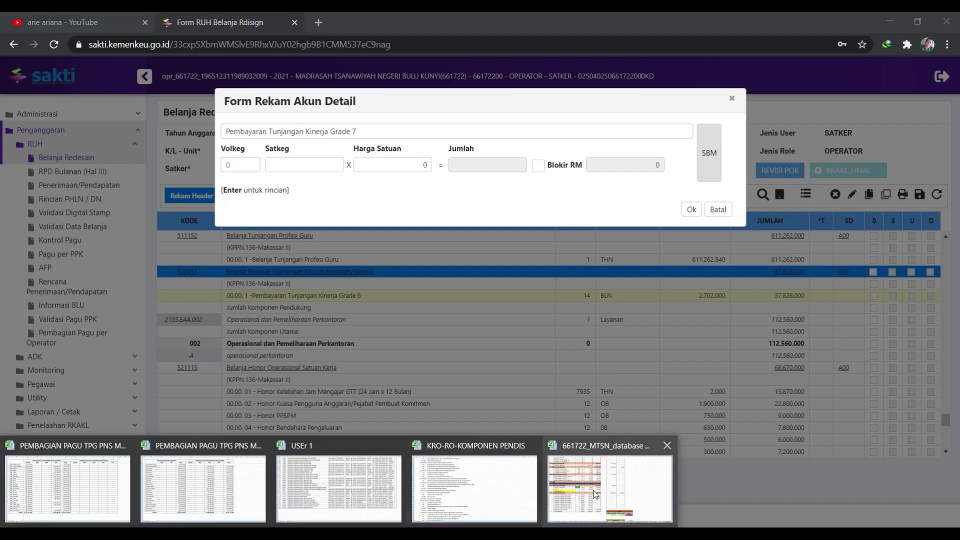
click(575, 488)
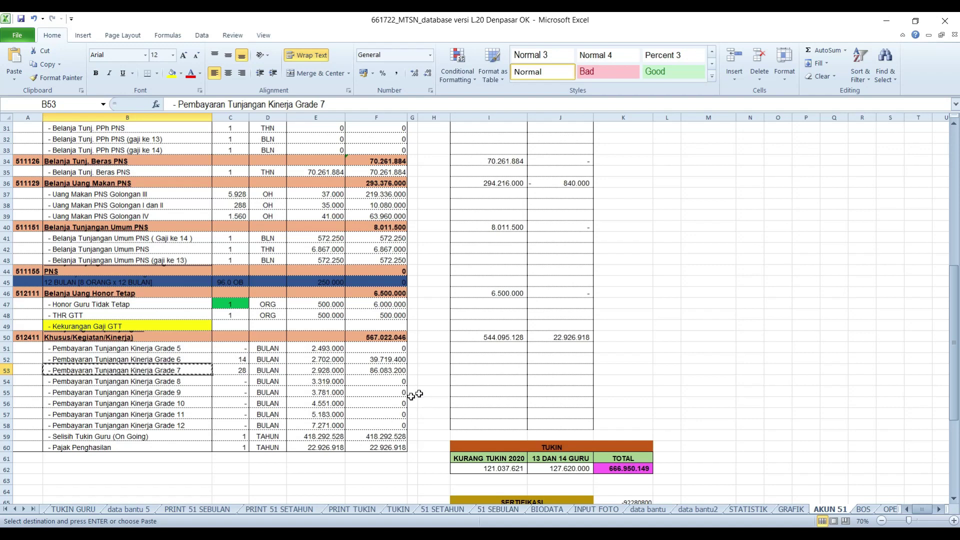
key(alt+Tab)
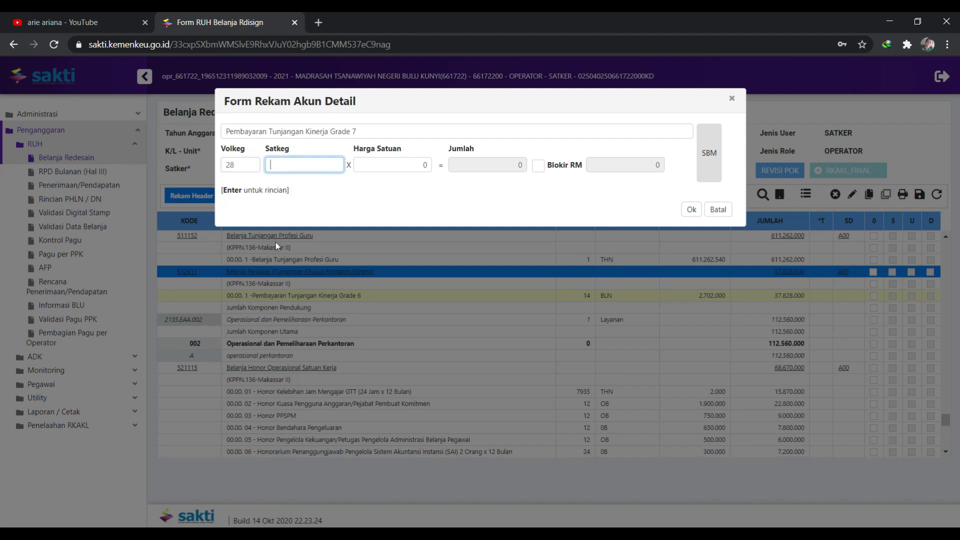
text(BLN)
key(Tab)
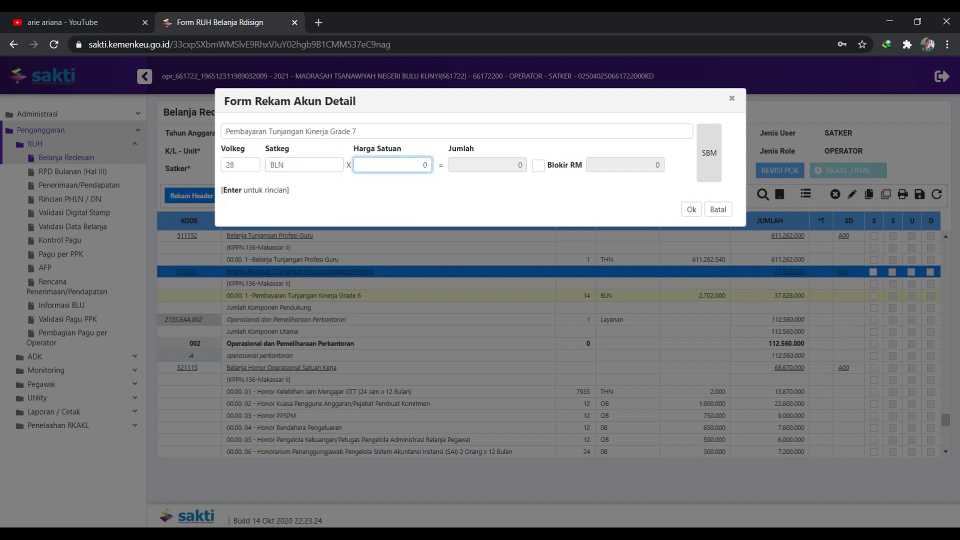
Copy the Grade 7 unit price 2.928.000 from Excel into the SAKTI detail's Harga Satuan
mouse_move(370, 509)
click(600, 480)
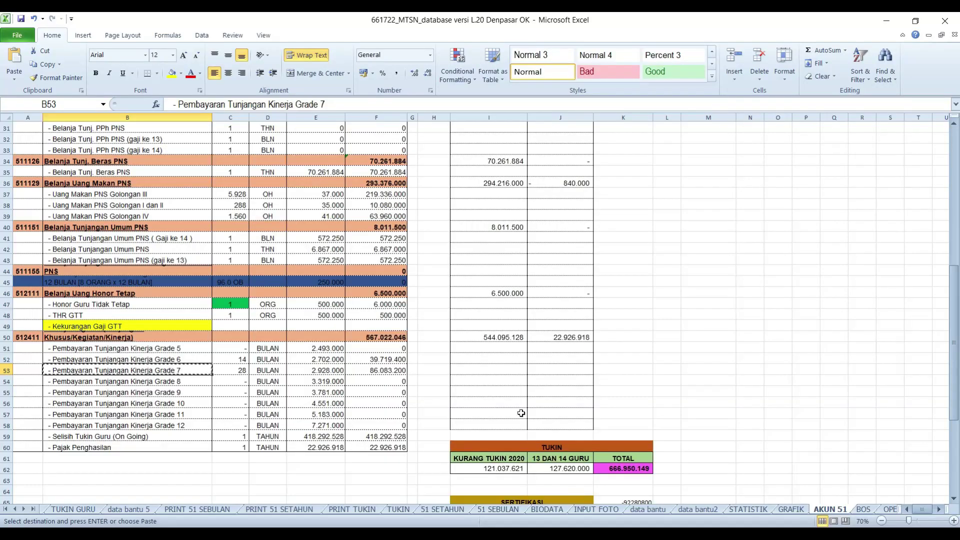
click(330, 381)
click(325, 370)
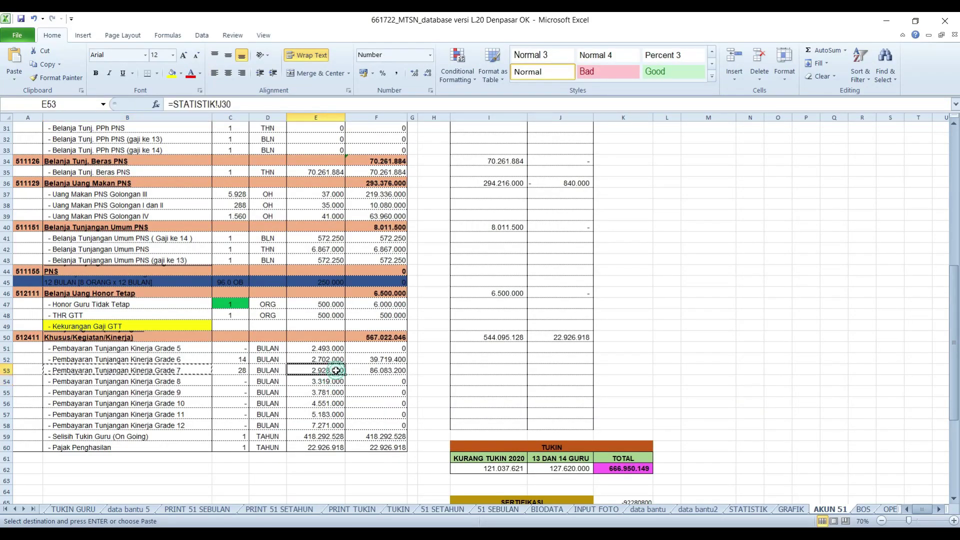
key(ctrl+c)
key(alt+Tab)
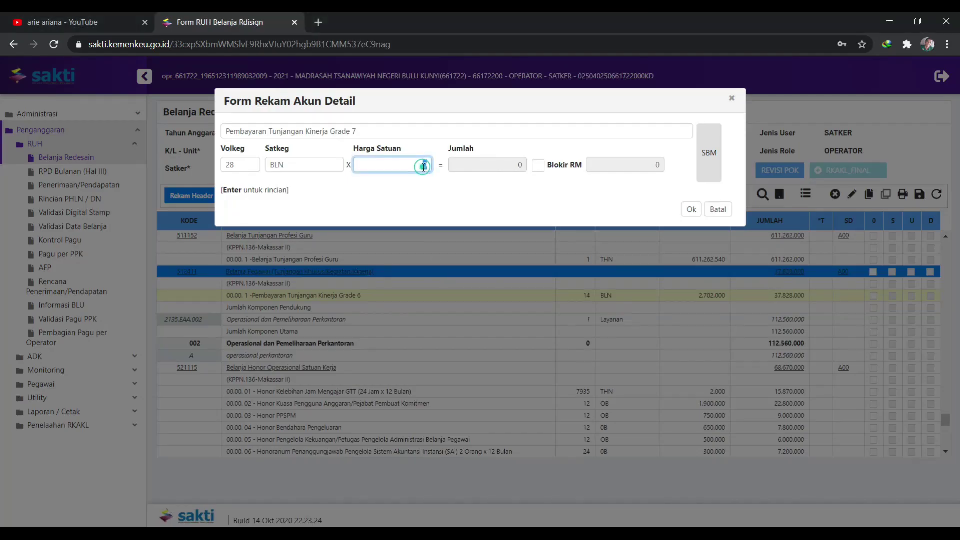
key(ctrl+v)
key(Tab)
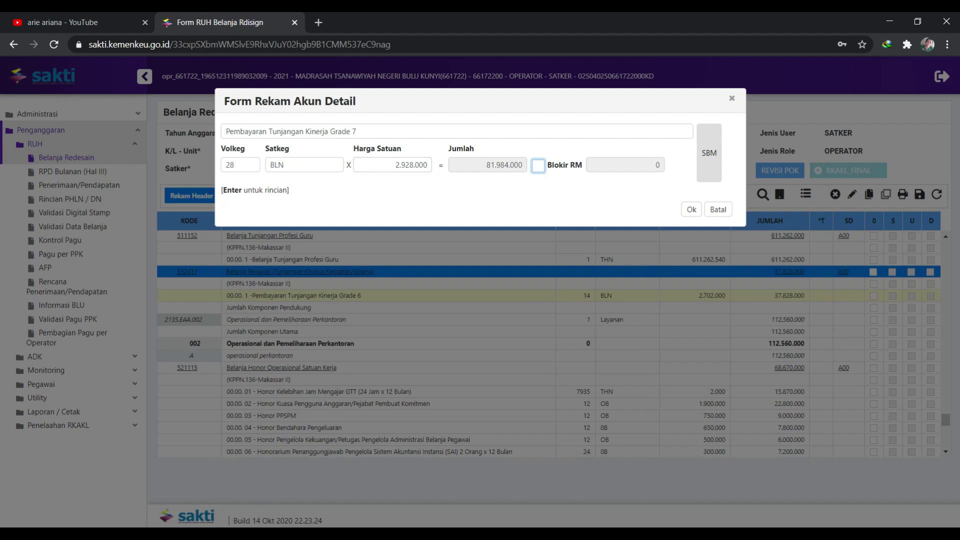
Check the Grade 7 amount against the Excel sheet, then save the Grade 7 detail in SAKTI
click(341, 534)
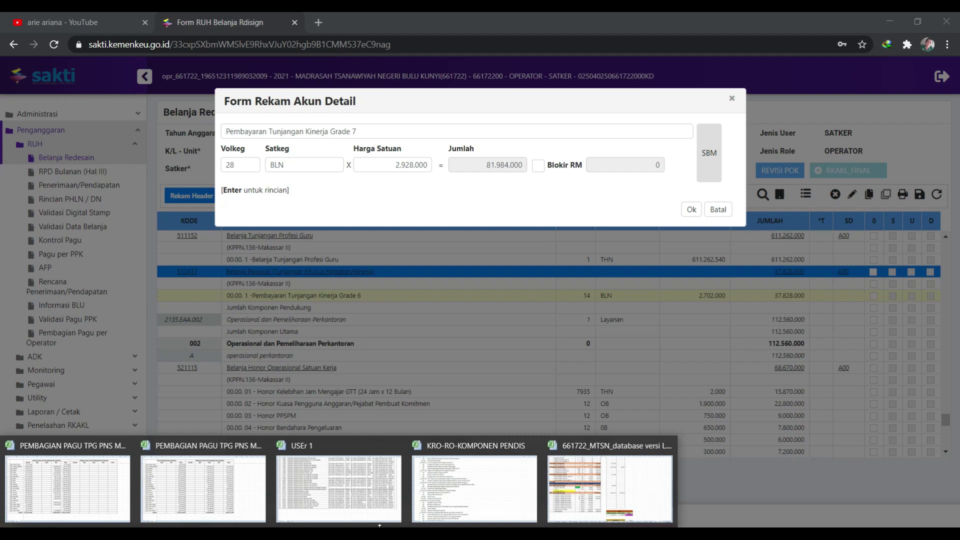
click(620, 501)
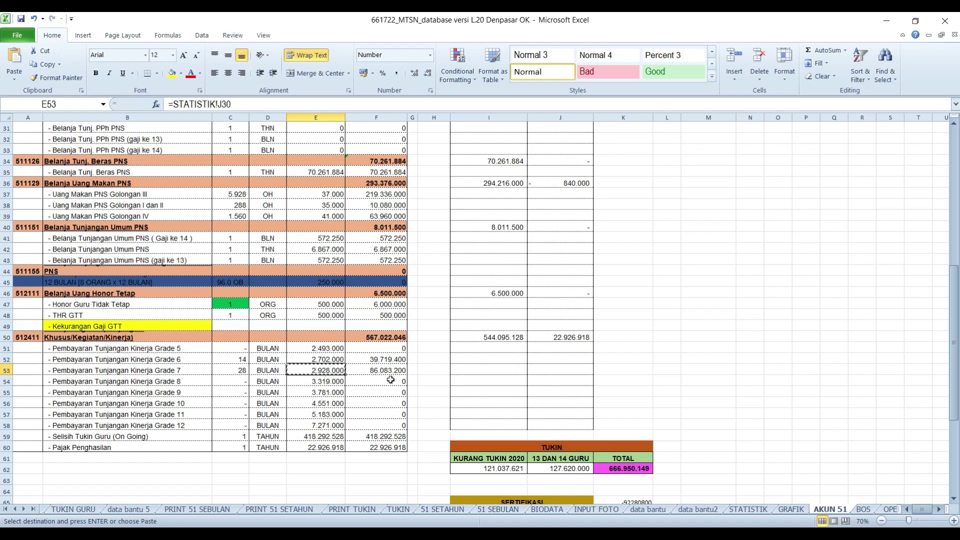
click(392, 374)
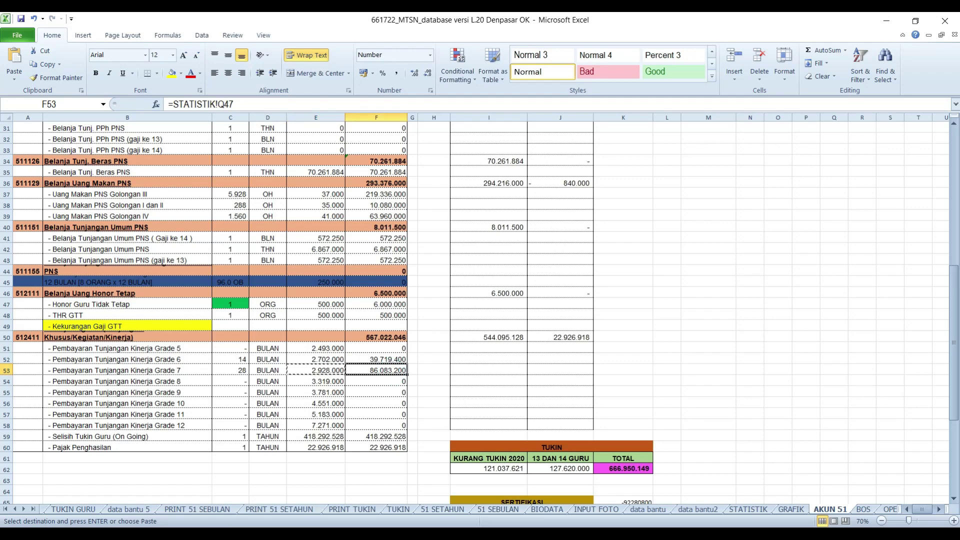
key(alt+Tab)
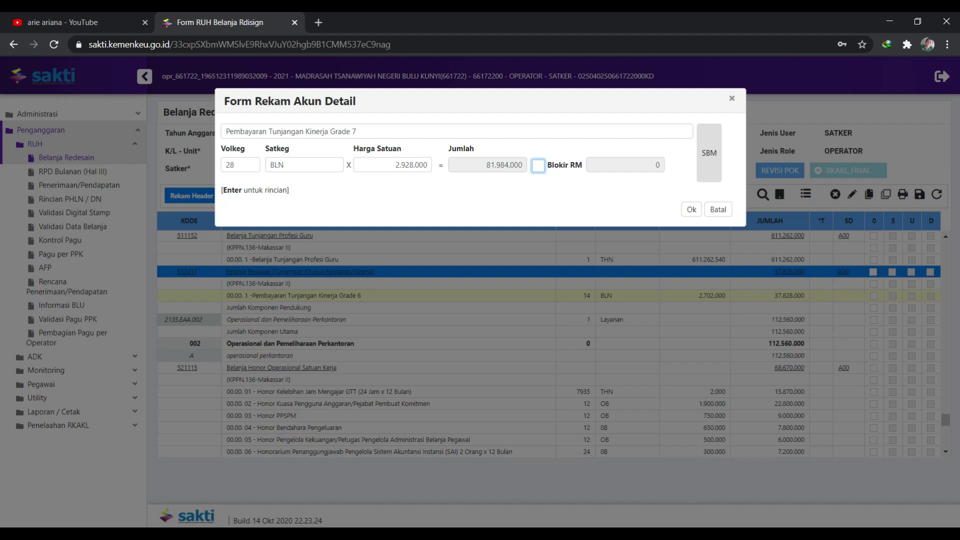
click(688, 213)
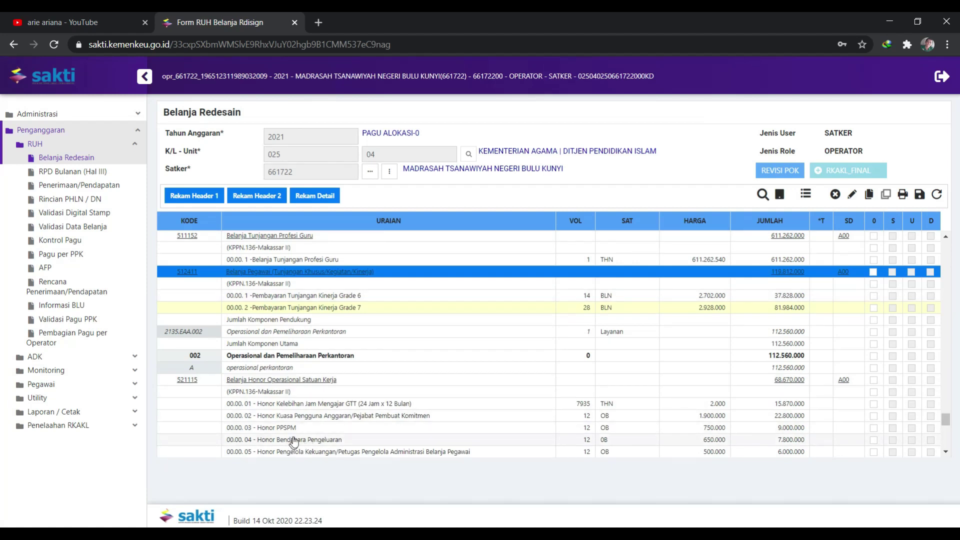
Start a new detail under account 512411 in SAKTI with the description "Selisih Tukin Guru (On Going)" copied from Excel without its leading dash
scroll(280, 445, down, 3)
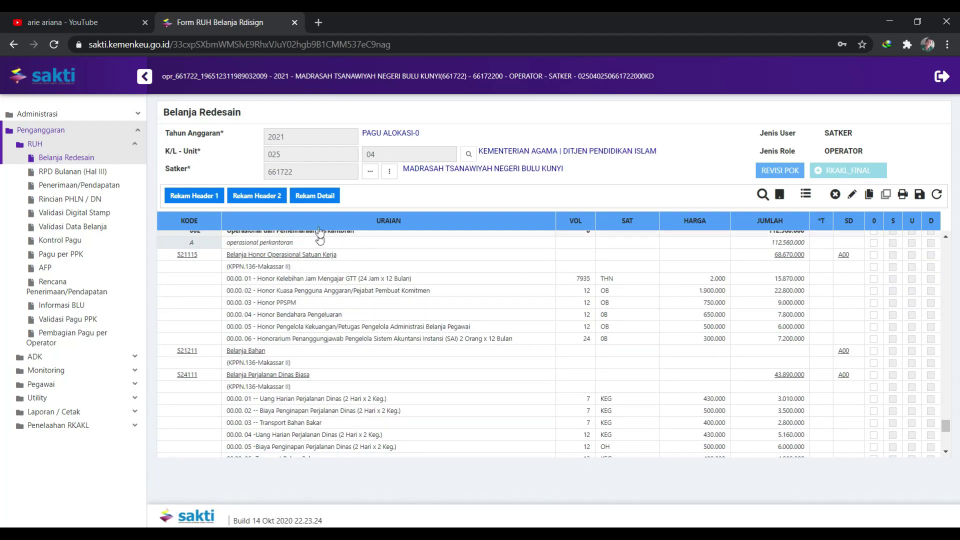
scroll(340, 282, up, 2)
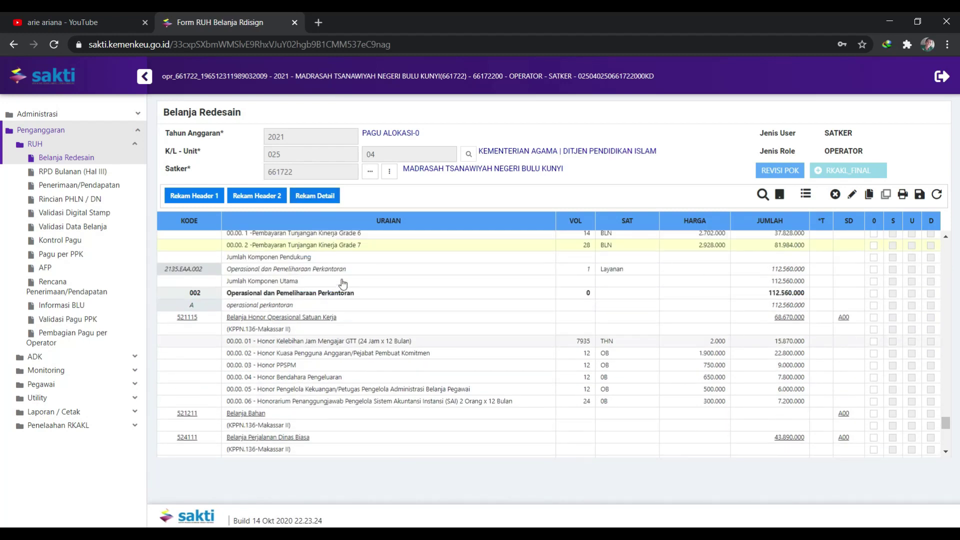
scroll(341, 285, up, 1)
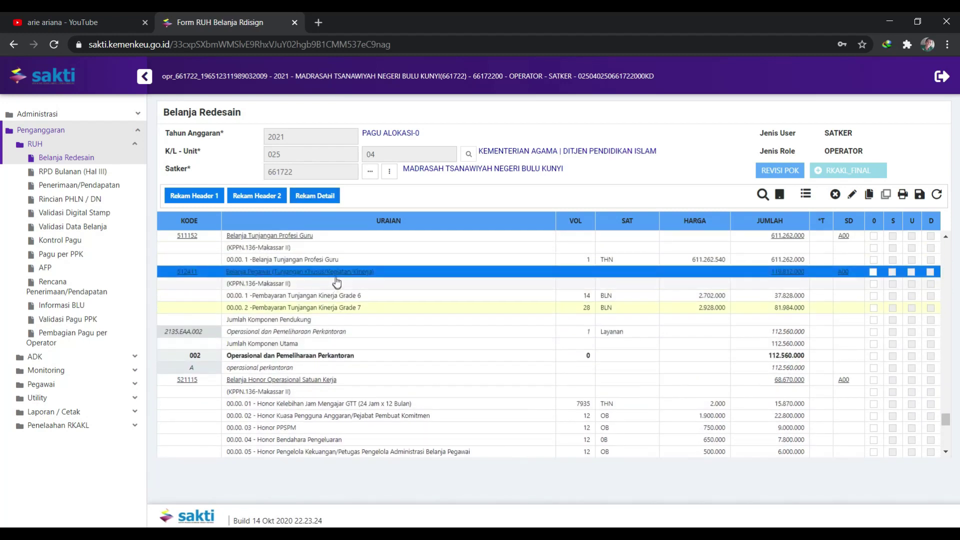
click(314, 273)
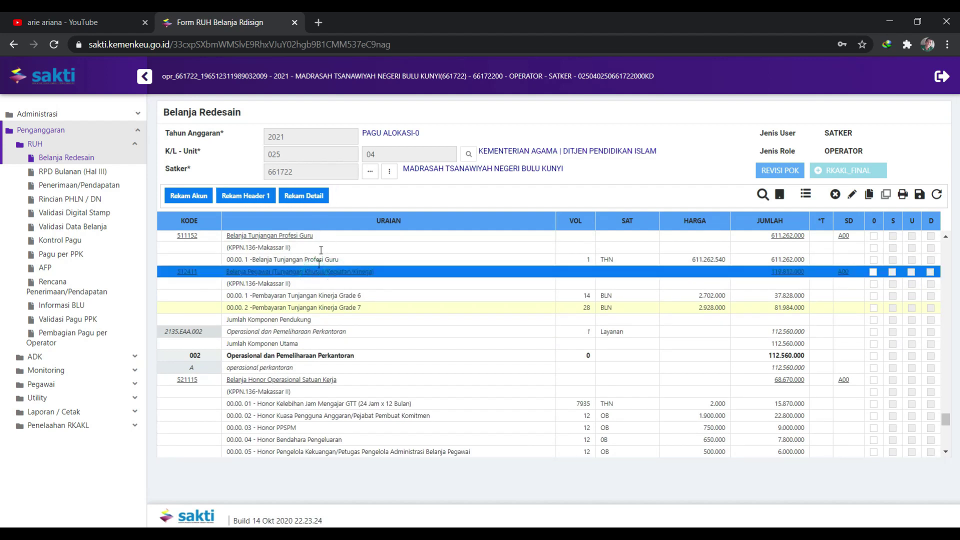
click(316, 196)
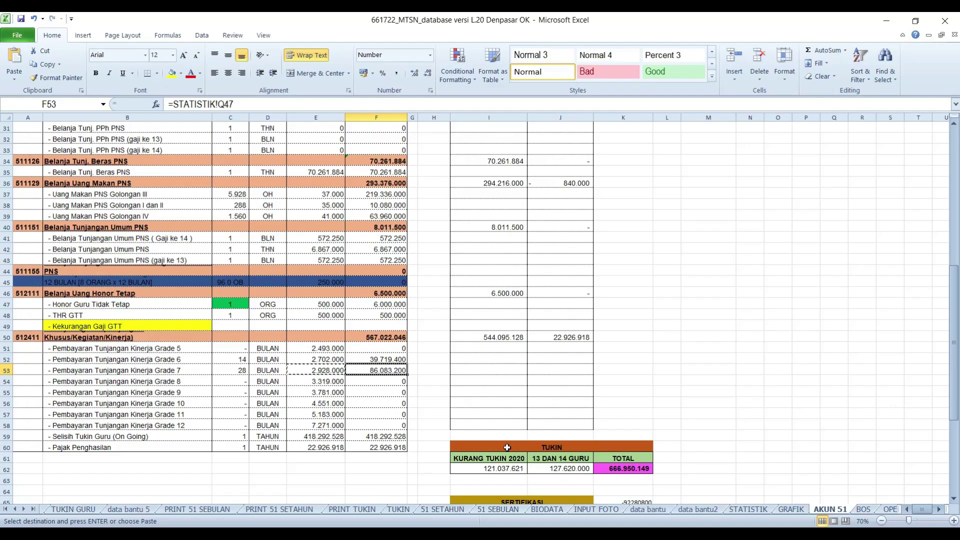
click(611, 480)
click(173, 433)
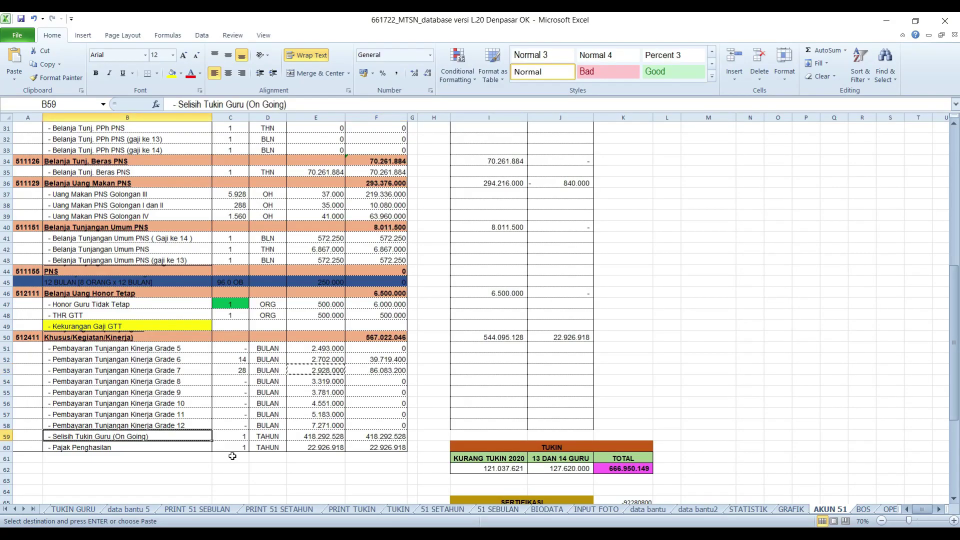
drag(317, 105, 286, 105)
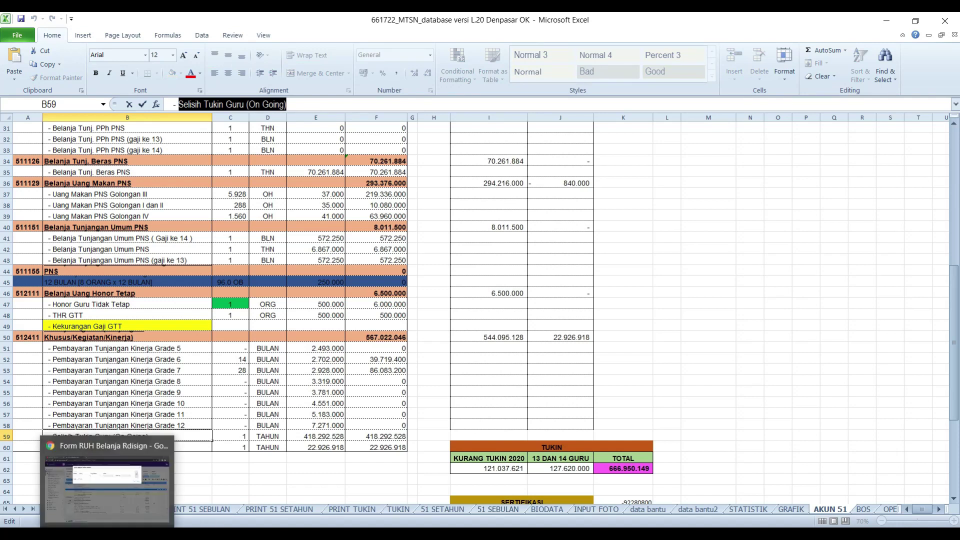
click(108, 495)
click(407, 129)
key(ctrl+v)
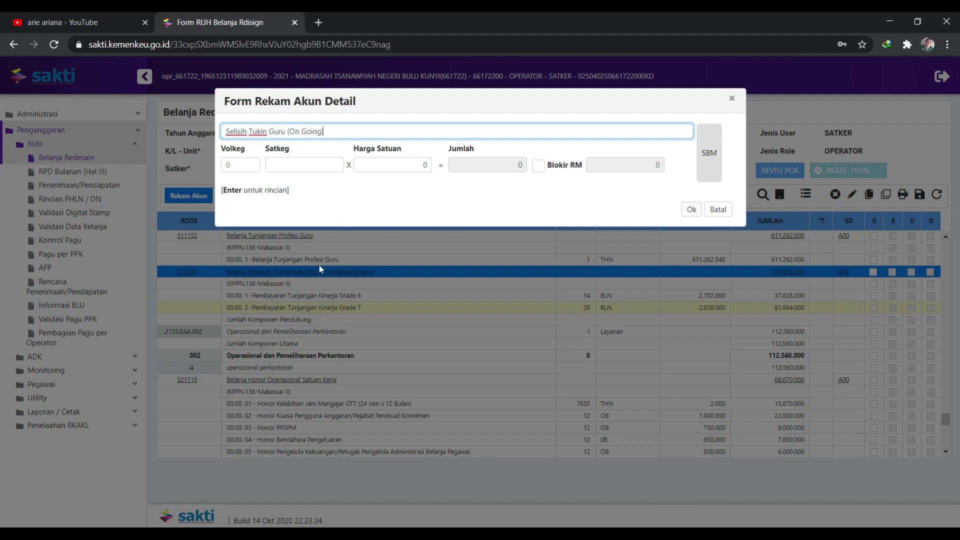
Set the Selisih Tukin Guru detail's volume to 1 and its unit to THN
click(249, 166)
text(1)
click(286, 169)
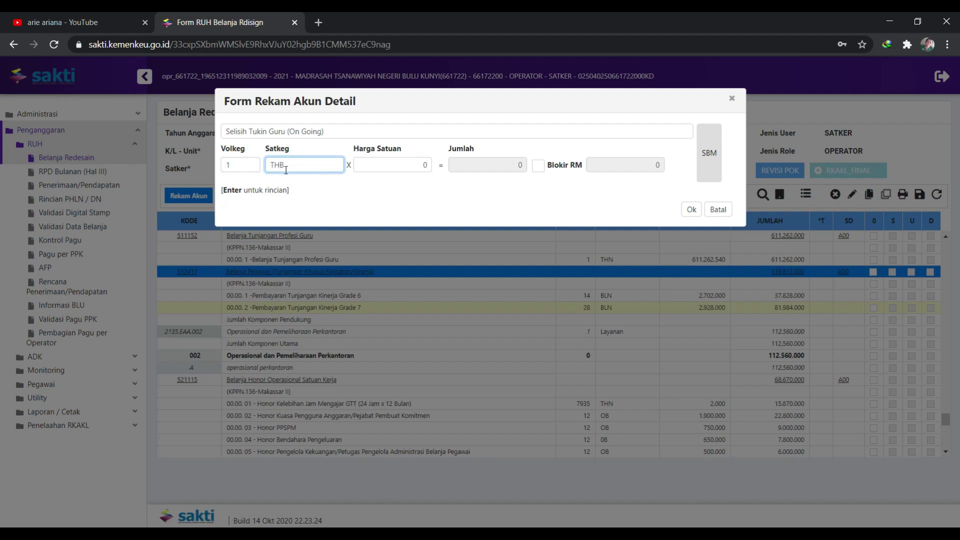
key(Tab)
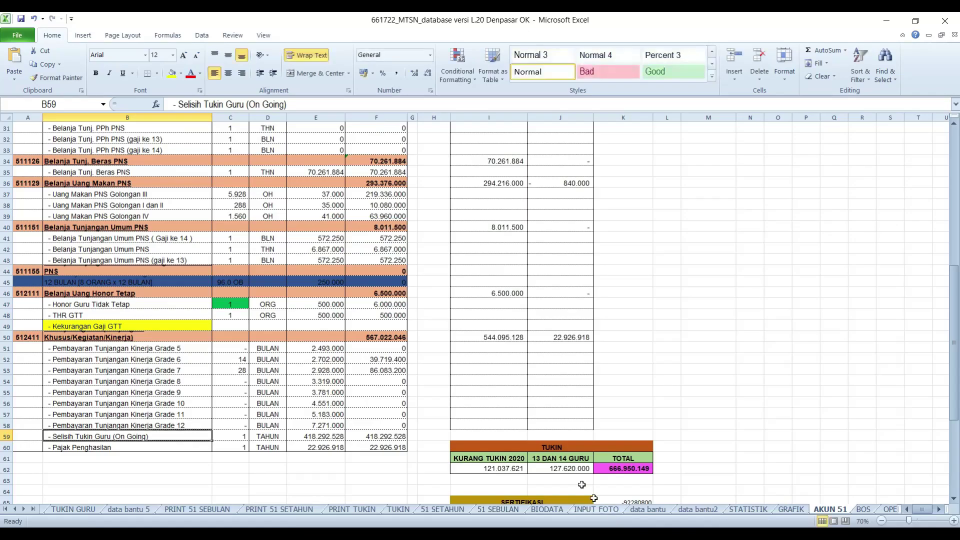
Review the Tukin figures in Excel and copy the Selisih Tukin Guru unit price 418.292.528 into the SAKTI detail's Harga Satuan
click(610, 488)
click(356, 392)
scroll(356, 390, down, 1)
click(326, 403)
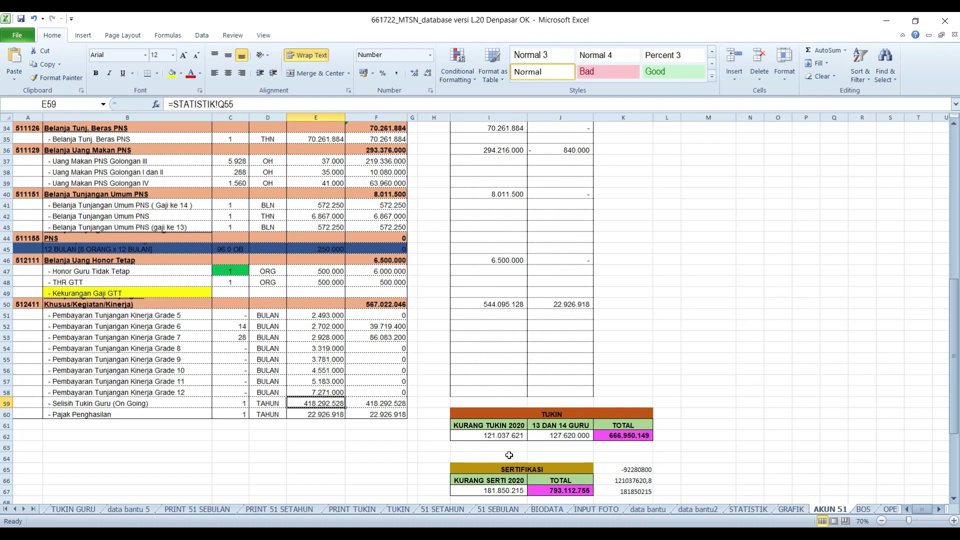
click(511, 435)
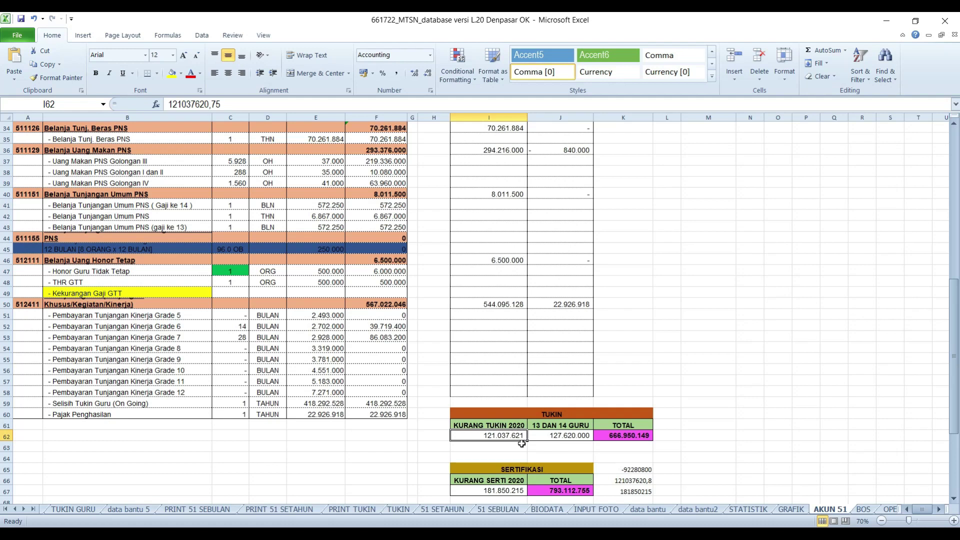
click(570, 433)
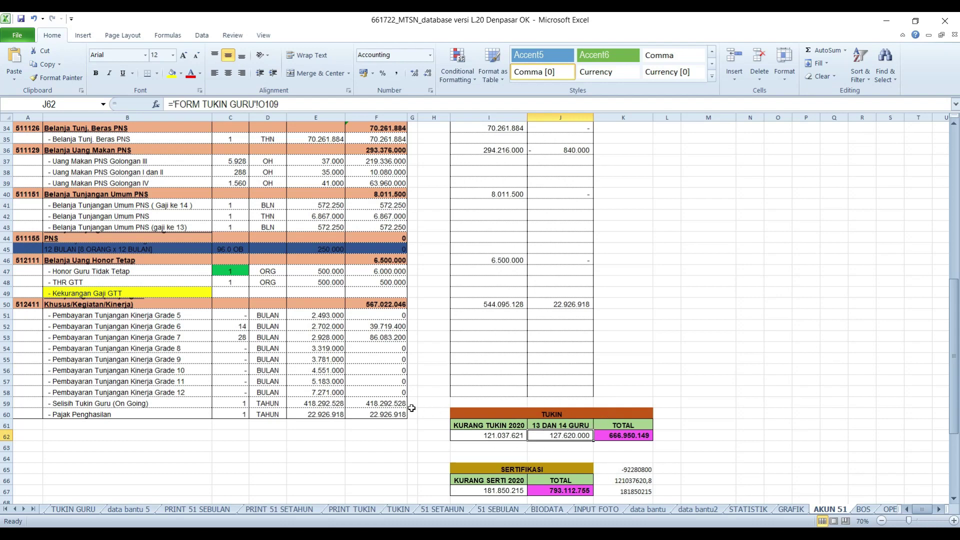
click(320, 406)
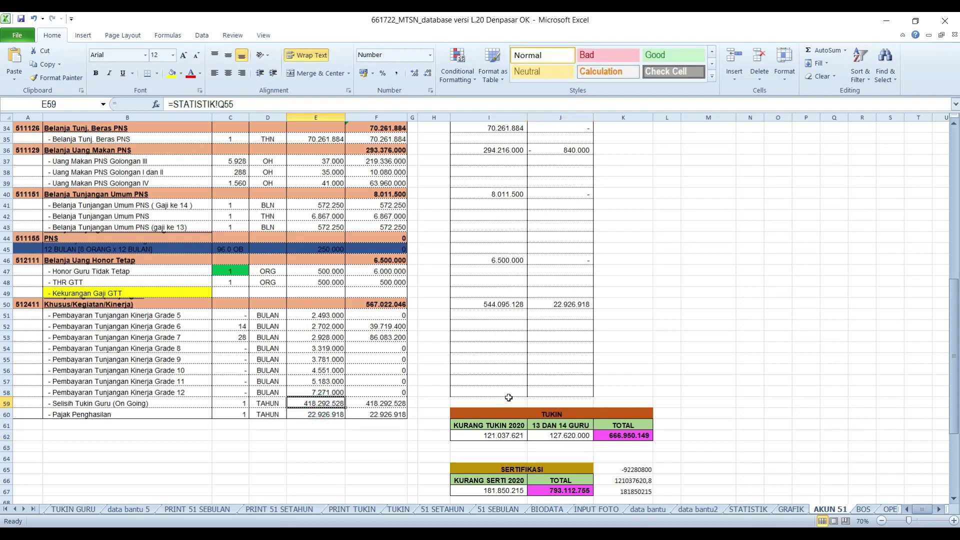
key(ctrl+c)
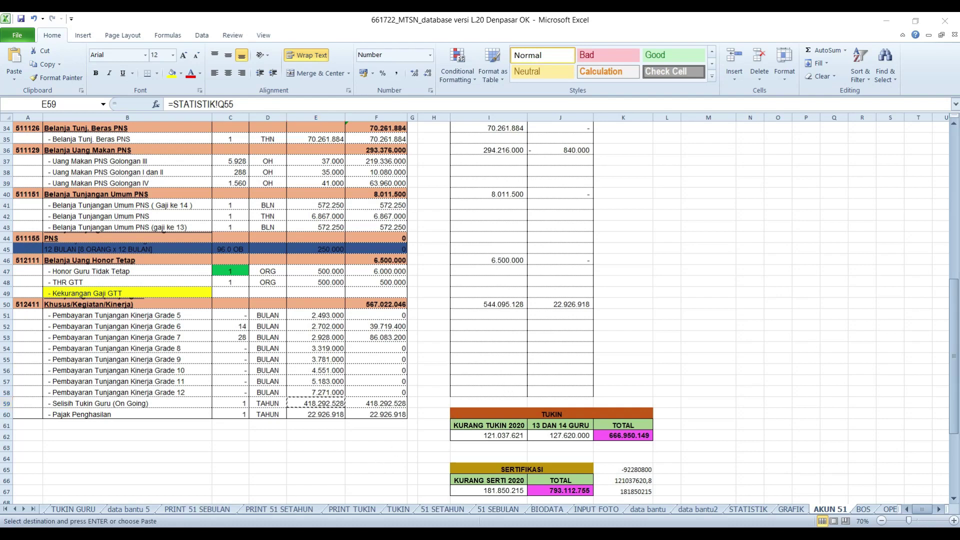
key(alt+Tab)
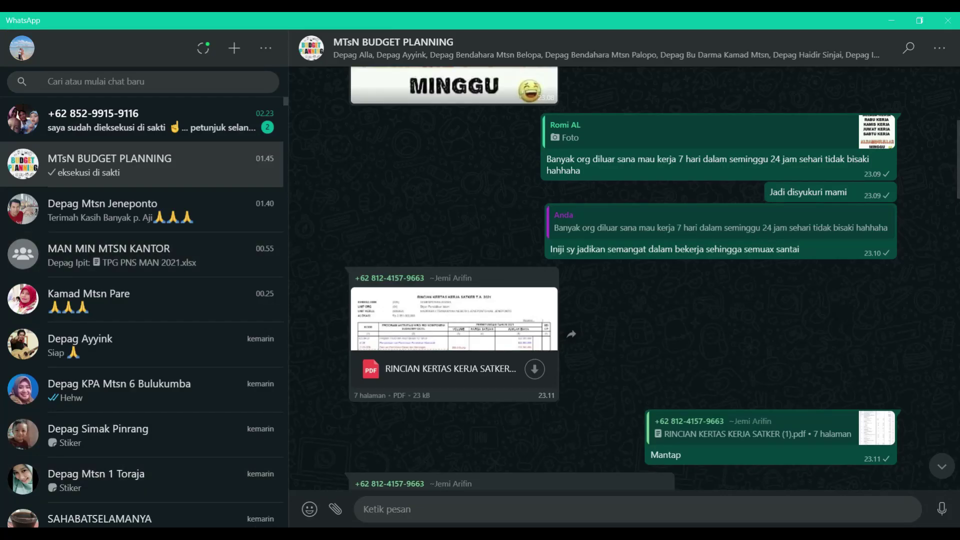
key(alt+Tab)
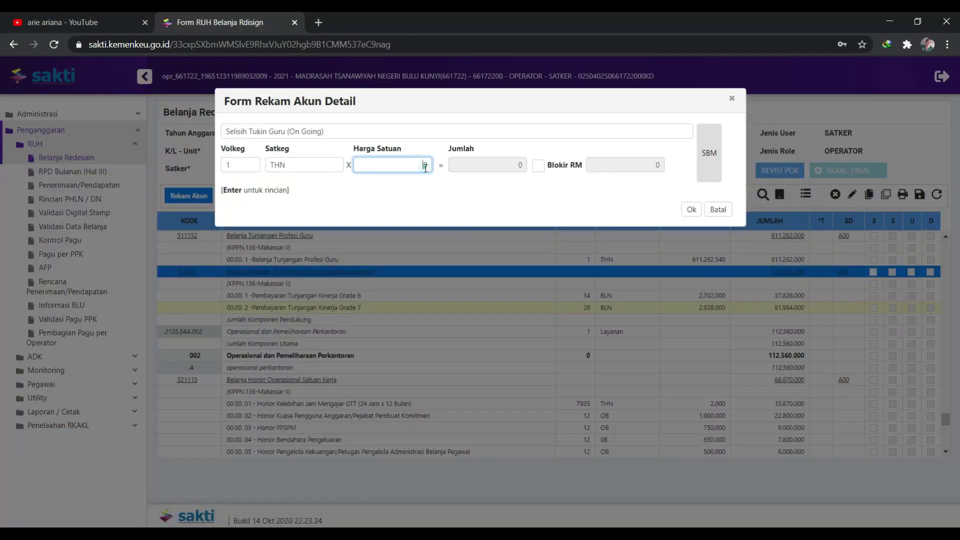
key(ctrl+v)
key(Tab)
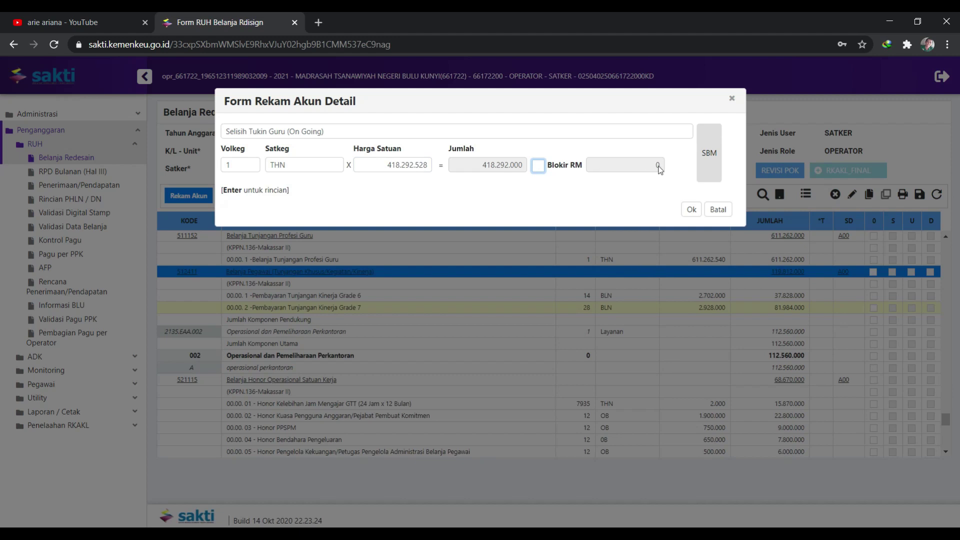
Save the Selisih Tukin Guru (On Going) detail under account 512411
key(Tab)
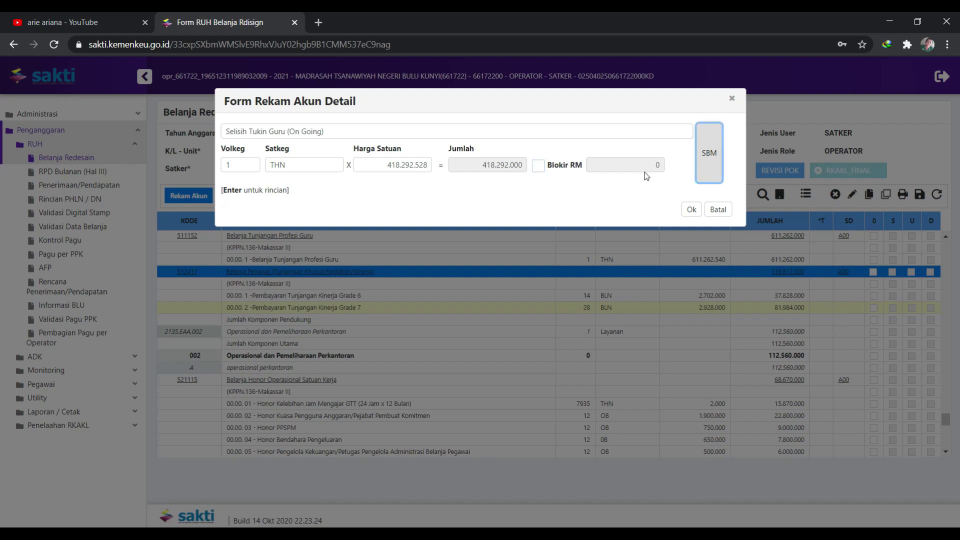
click(690, 209)
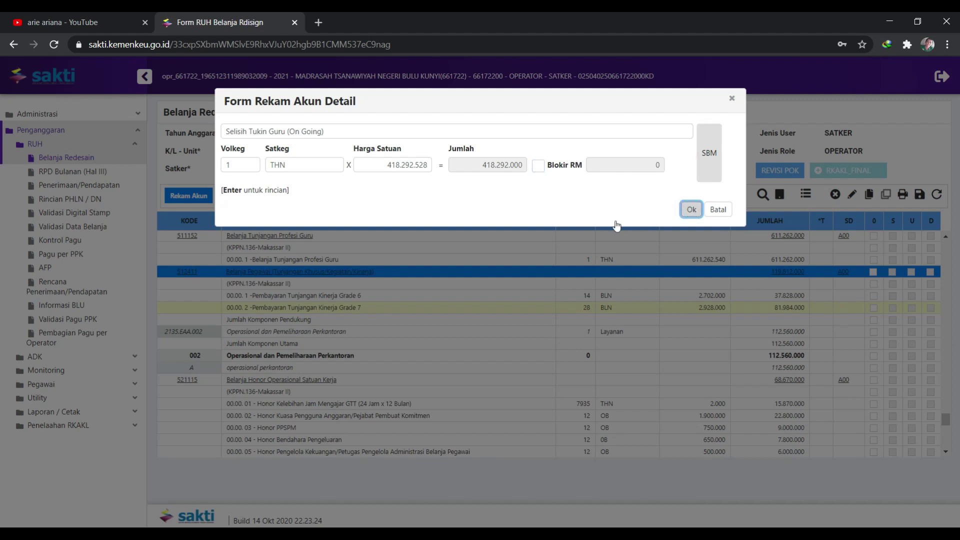
click(690, 209)
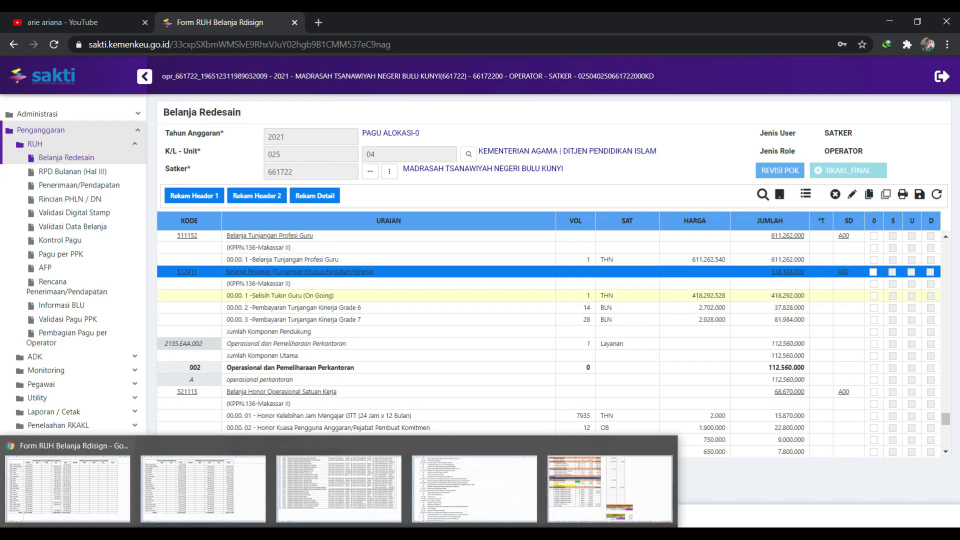
Start a new SAKTI detail under account 512411 with the description "Pajak Penghasilan" copied from Excel without its leading dash
click(115, 534)
mouse_move(330, 534)
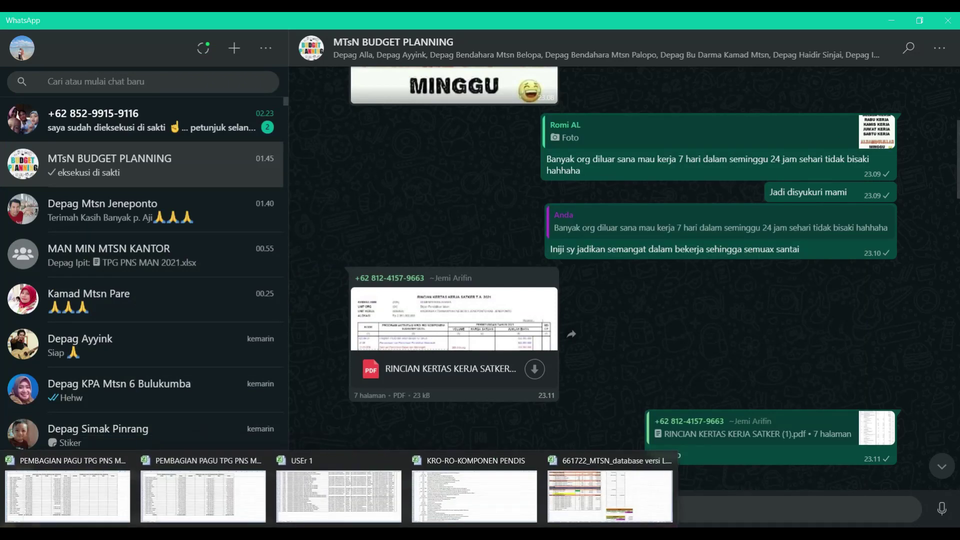
click(560, 482)
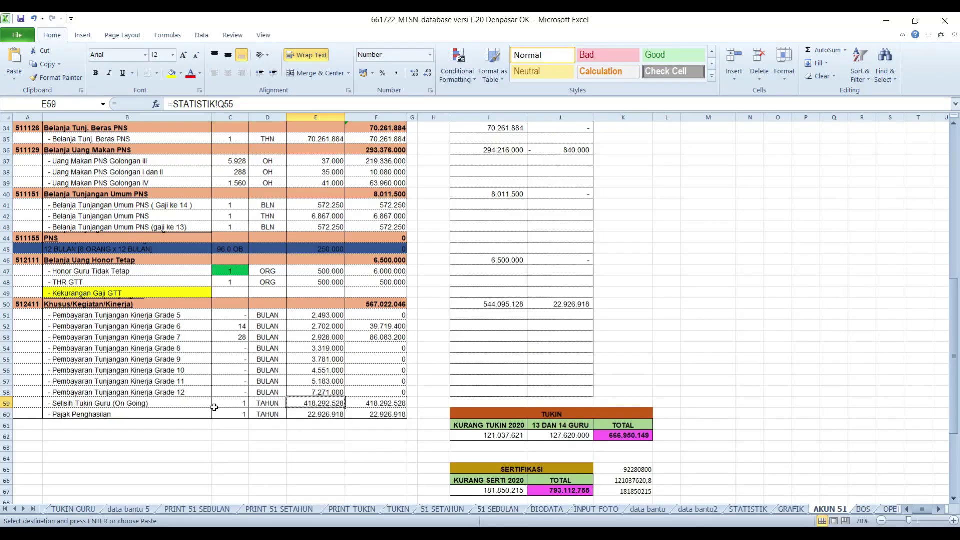
click(181, 412)
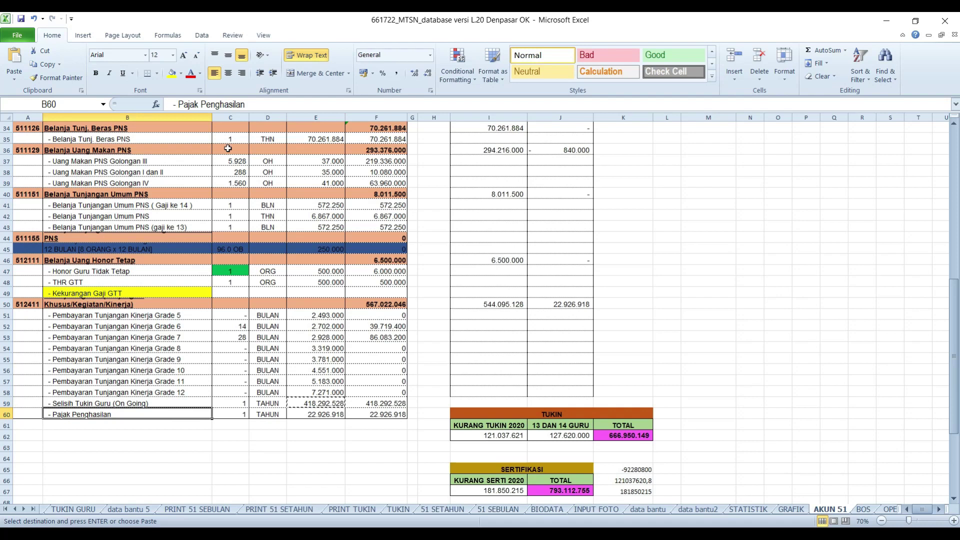
drag(254, 105, 176, 104)
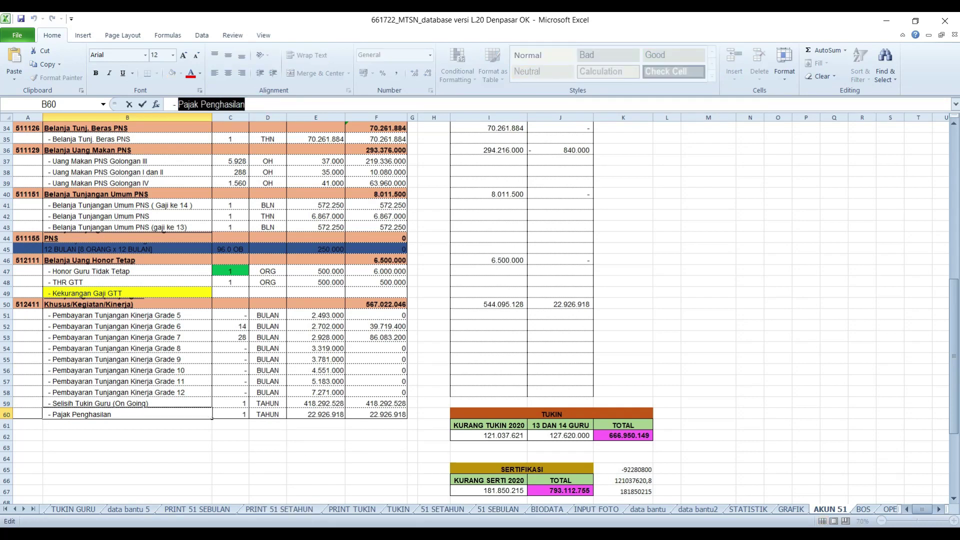
key(alt+Tab)
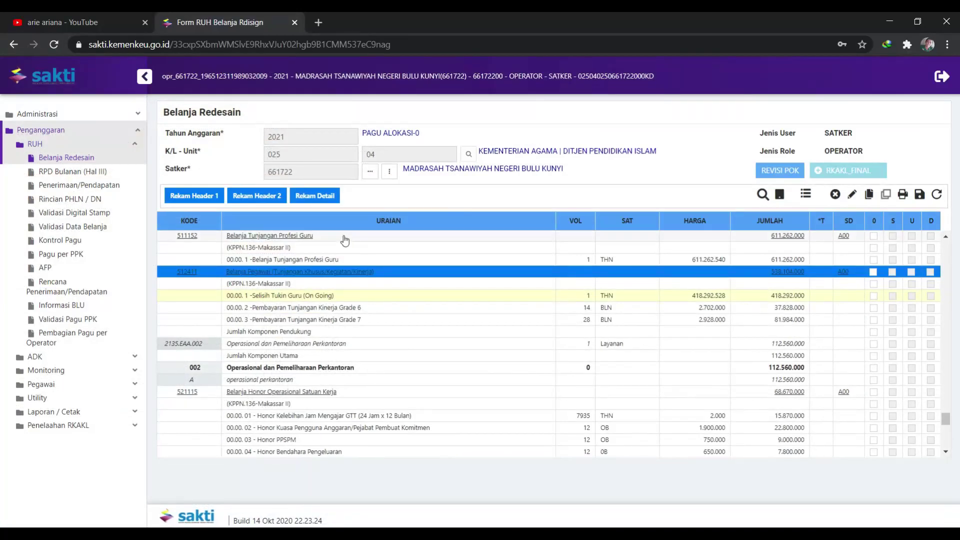
click(326, 197)
click(330, 132)
key(ctrl+v)
key(Tab)
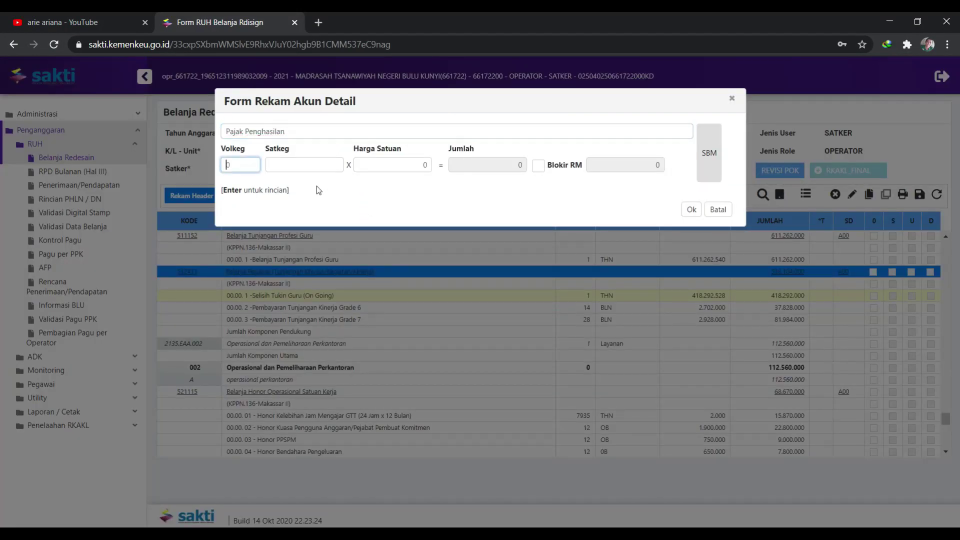
Set the Pajak Penghasilan detail's volume to 1 and unit to THN, and copy its unit price from the Excel sheet
text(1)
key(Tab)
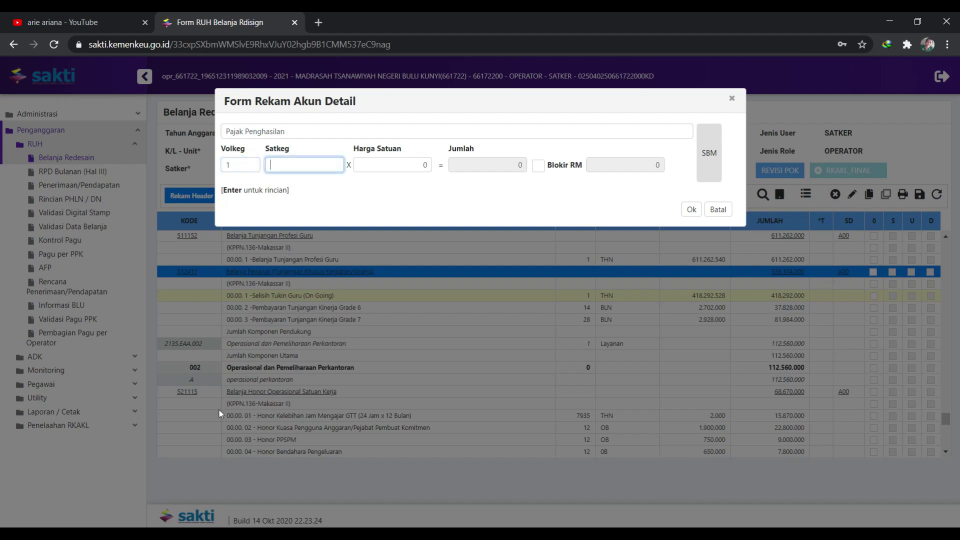
mouse_move(340, 533)
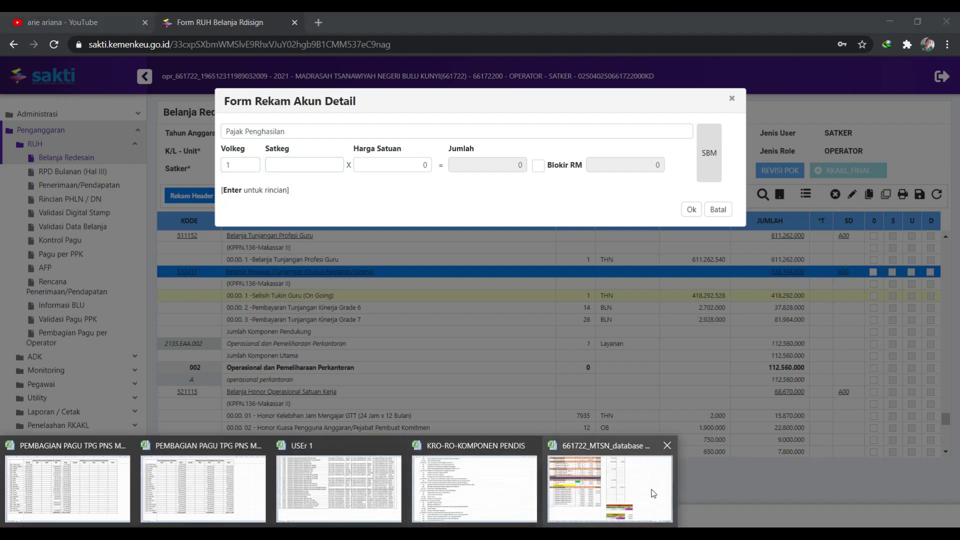
click(609, 484)
click(310, 414)
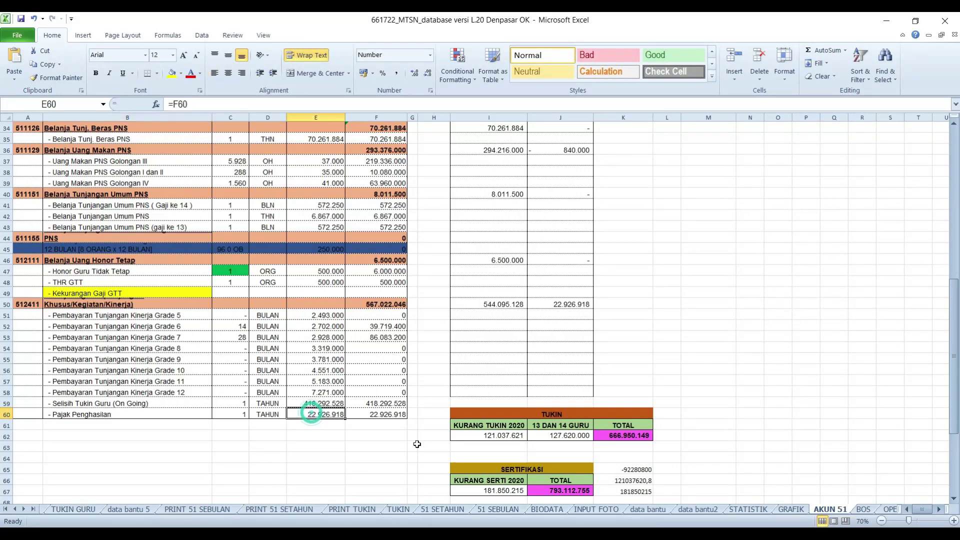
key(ctrl+c)
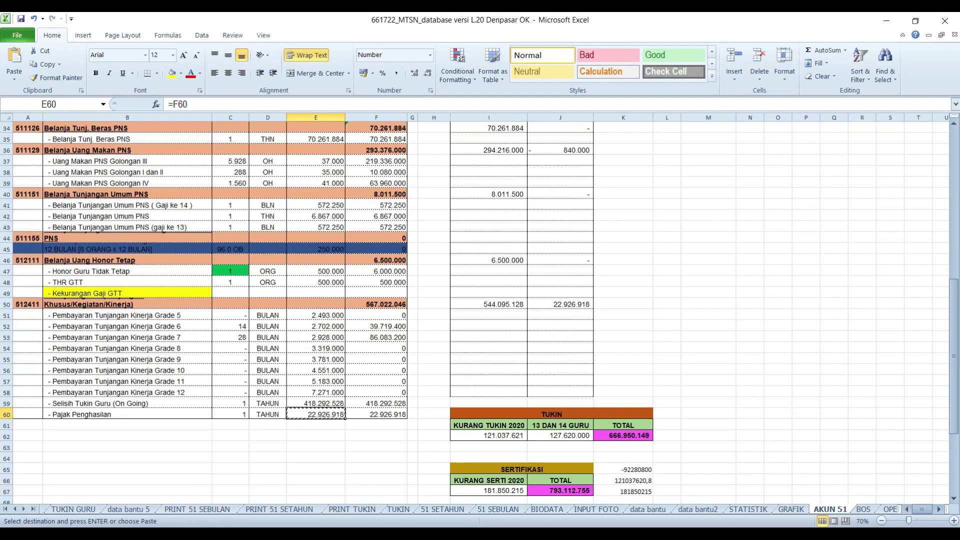
key(alt+Tab)
text(THN)
key(Tab)
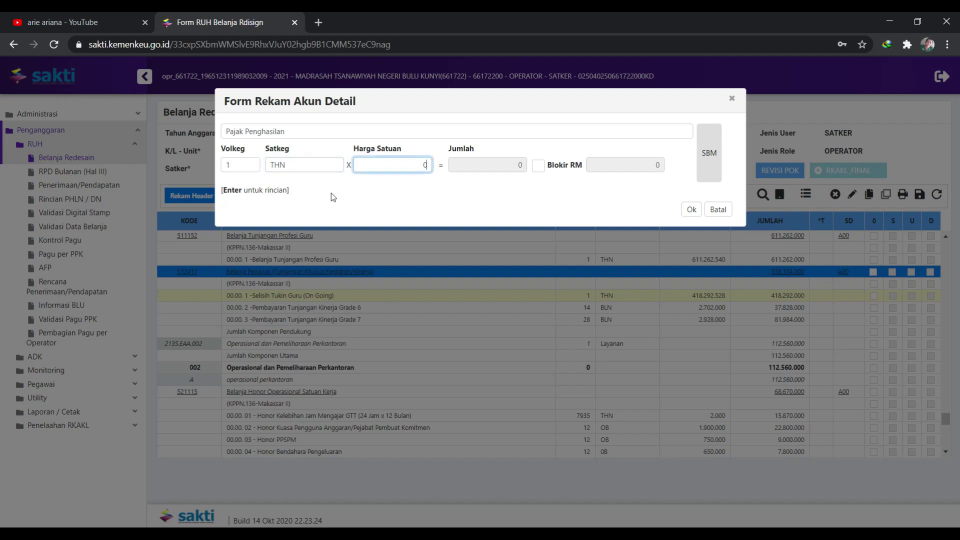
Enter the copied 22.926.918 as the Harga Satuan of Pajak Penghasilan and save the detail
click(429, 166)
key(ctrl+v)
key(Tab)
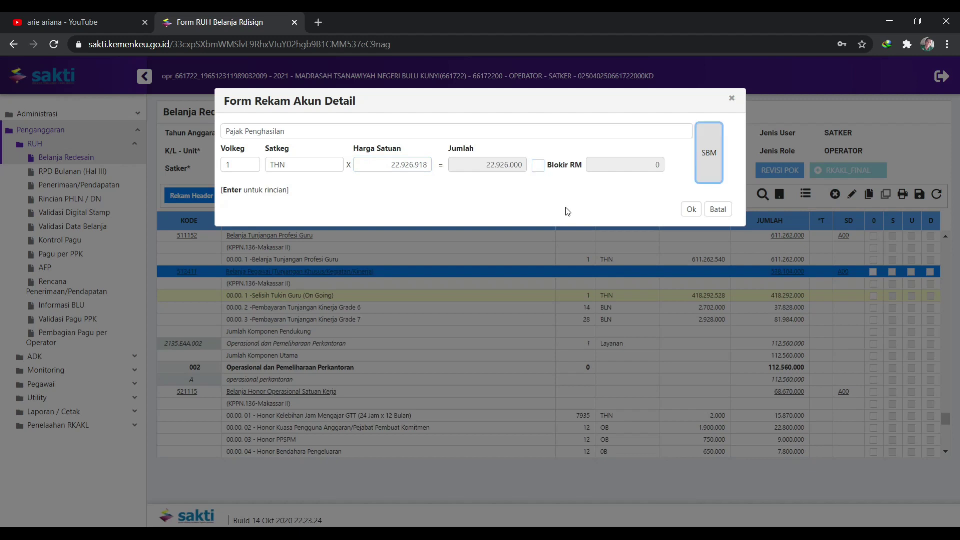
click(690, 210)
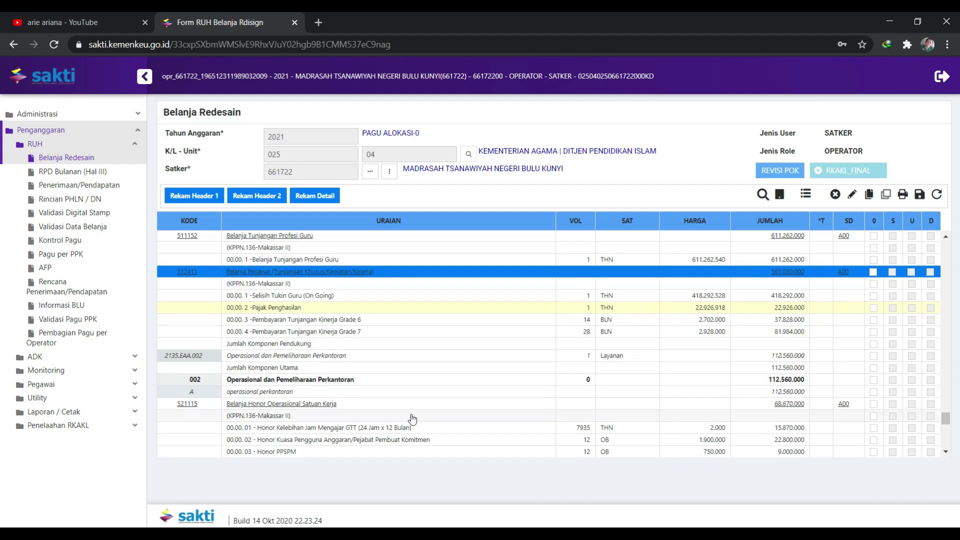
Examine the budget entries under RO 2135.EAA.002 and the unreferenced RO 2135.EAA.003
scroll(412, 418, down, 3)
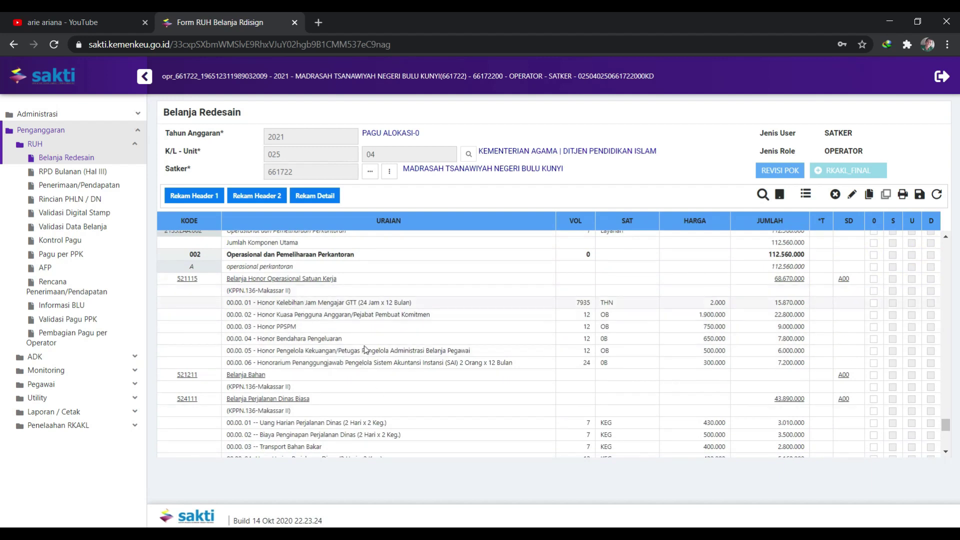
scroll(280, 309, up, 2)
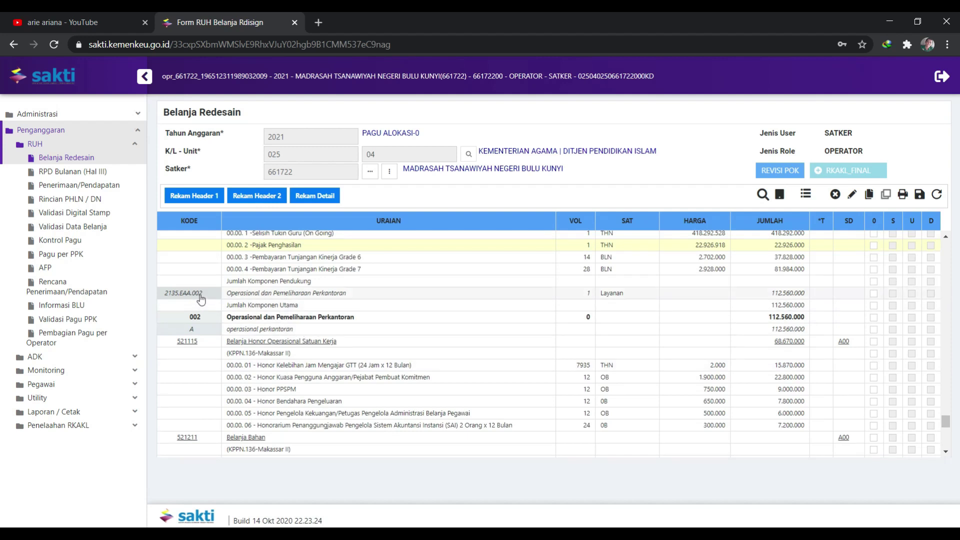
scroll(200, 300, down, 4)
scroll(201, 299, down, 3)
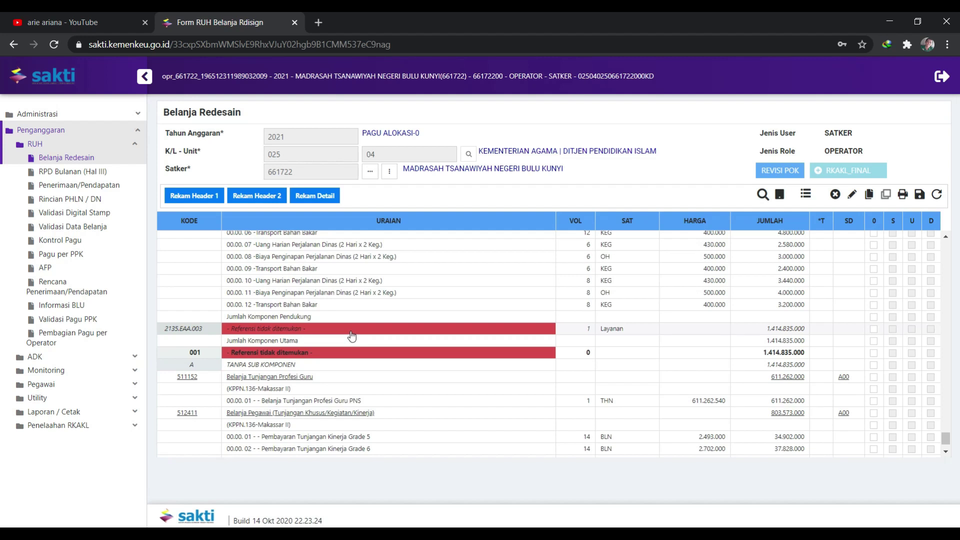
scroll(352, 337, down, 1)
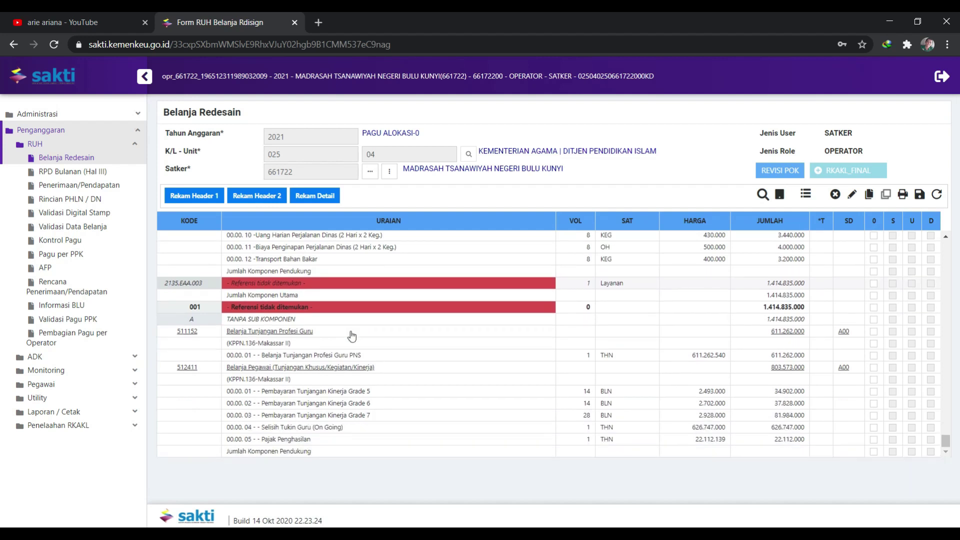
scroll(352, 335, up, 3)
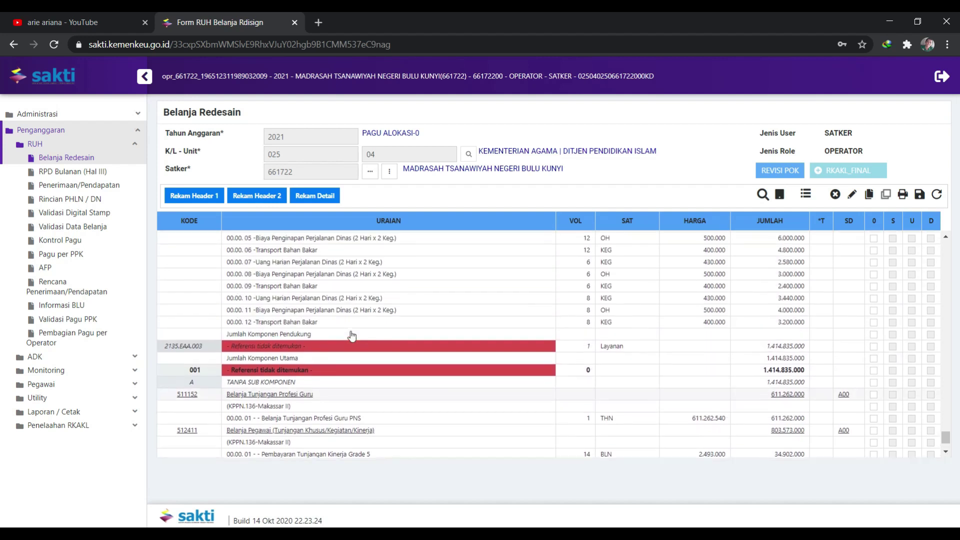
scroll(352, 337, down, 3)
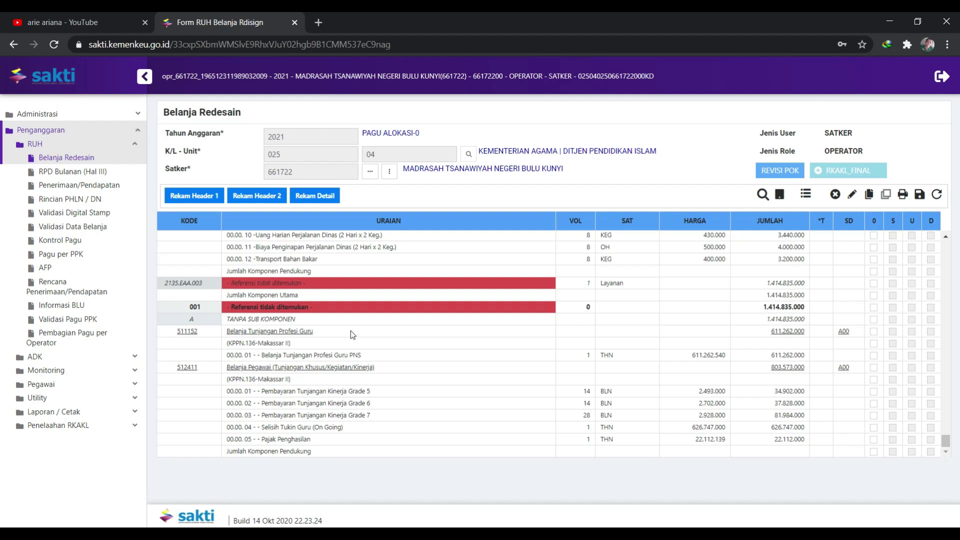
Inspect the Gaji dan Tunjangan PNS headings of RO 2135.EAA.001 and its component 001
scroll(351, 332, up, 2)
scroll(352, 335, up, 4)
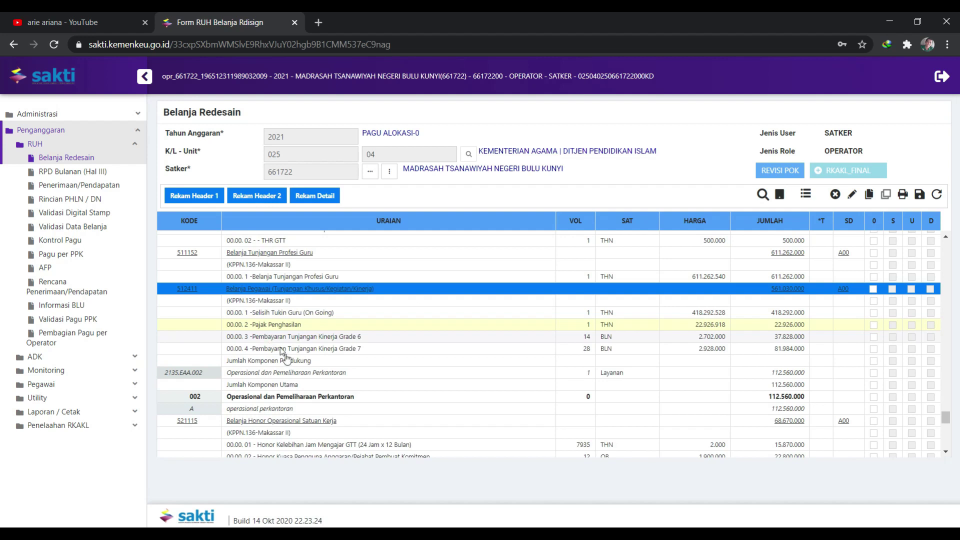
scroll(324, 366, up, 10)
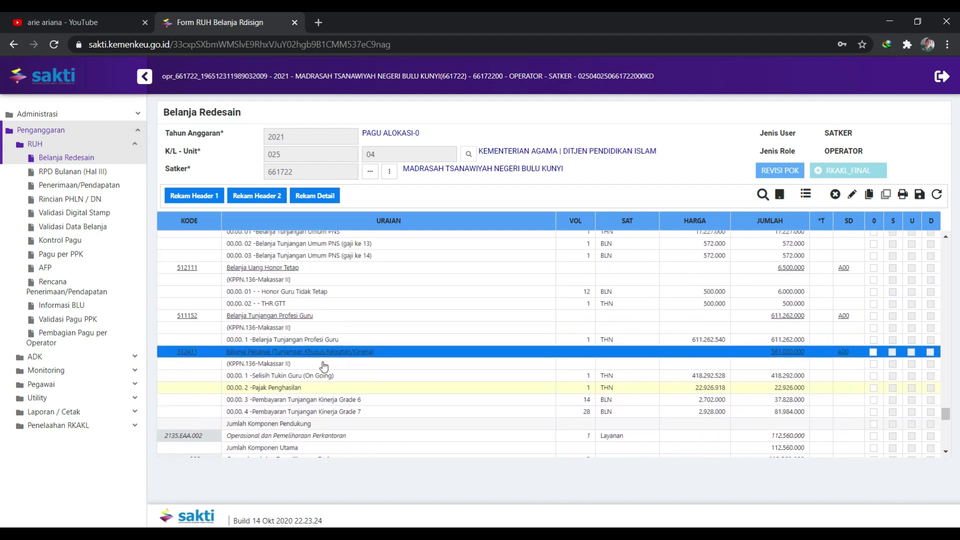
scroll(324, 360, up, 3)
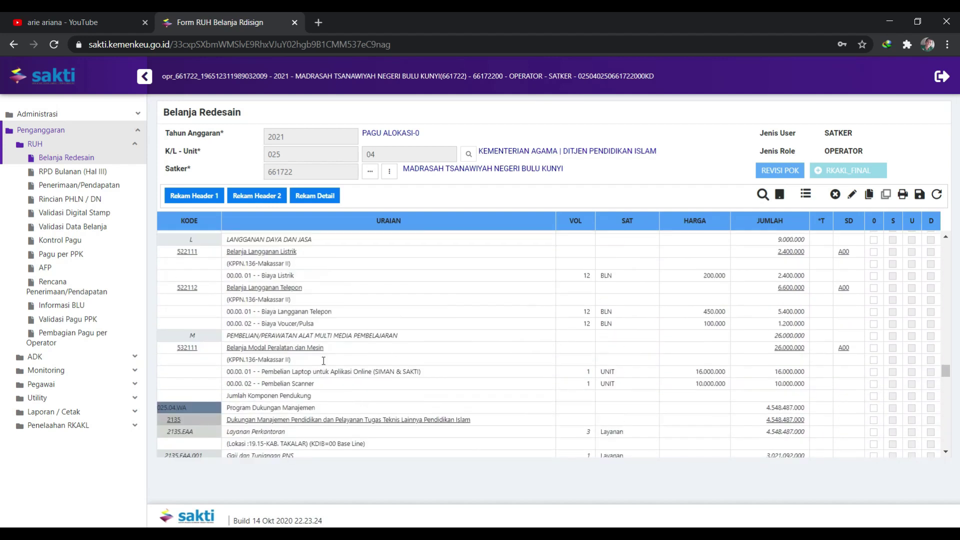
scroll(324, 361, down, 3)
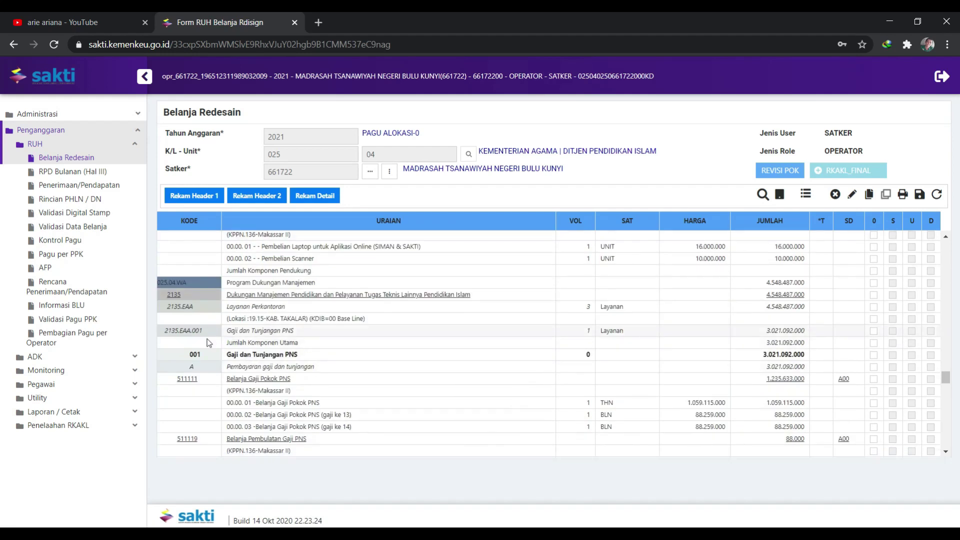
scroll(223, 335, down, 2)
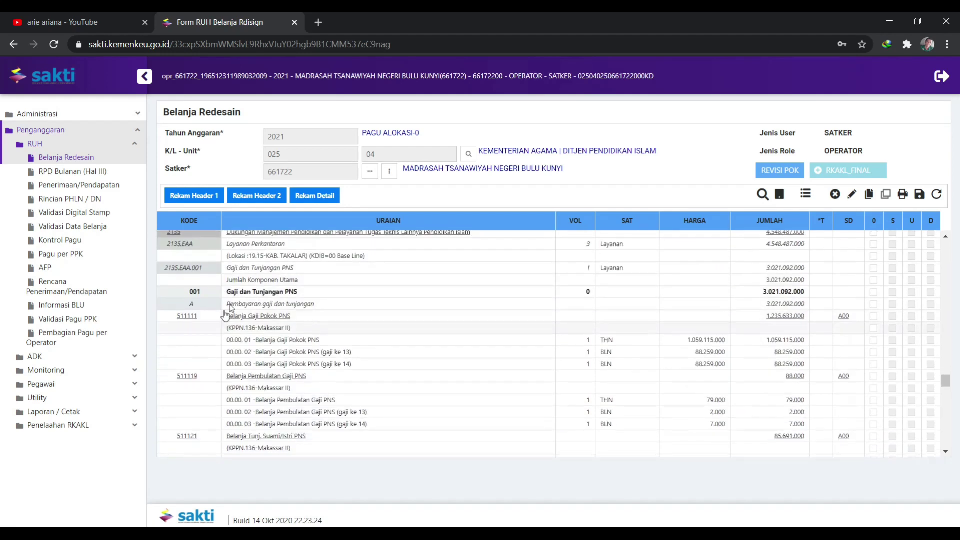
click(270, 268)
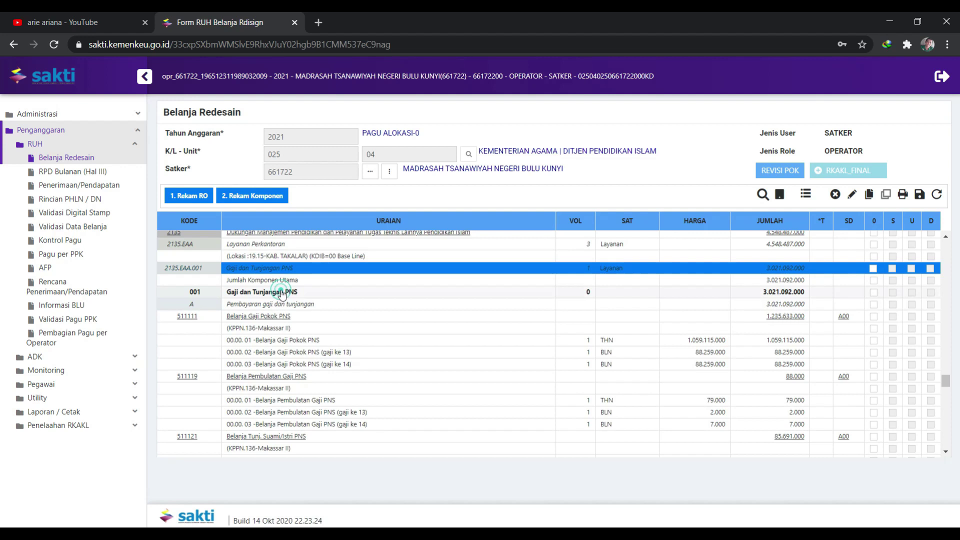
click(283, 292)
Review the accounts under component 001, checking the re-recorded 511152 and 512411 with their details
scroll(280, 310, down, 3)
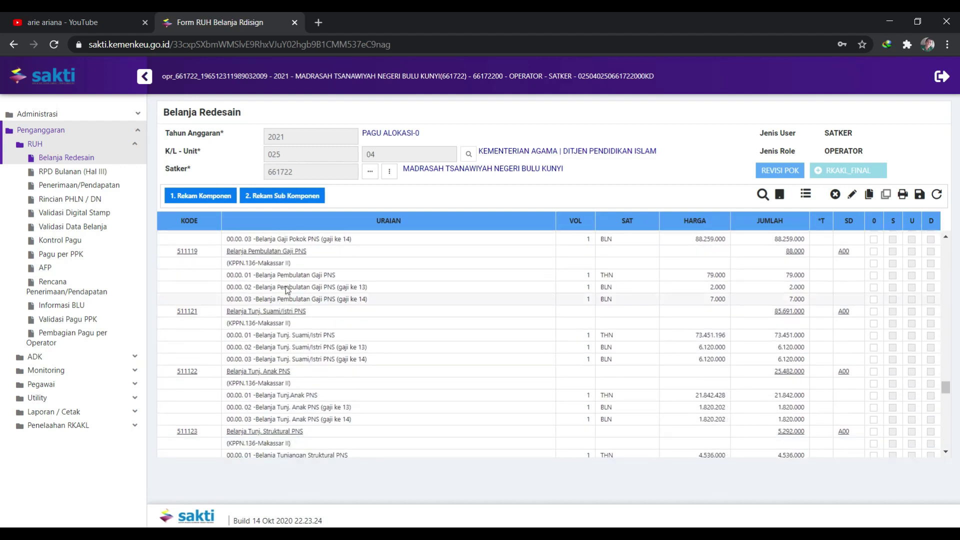
scroll(281, 299, down, 4)
scroll(298, 336, down, 2)
scroll(297, 343, down, 5)
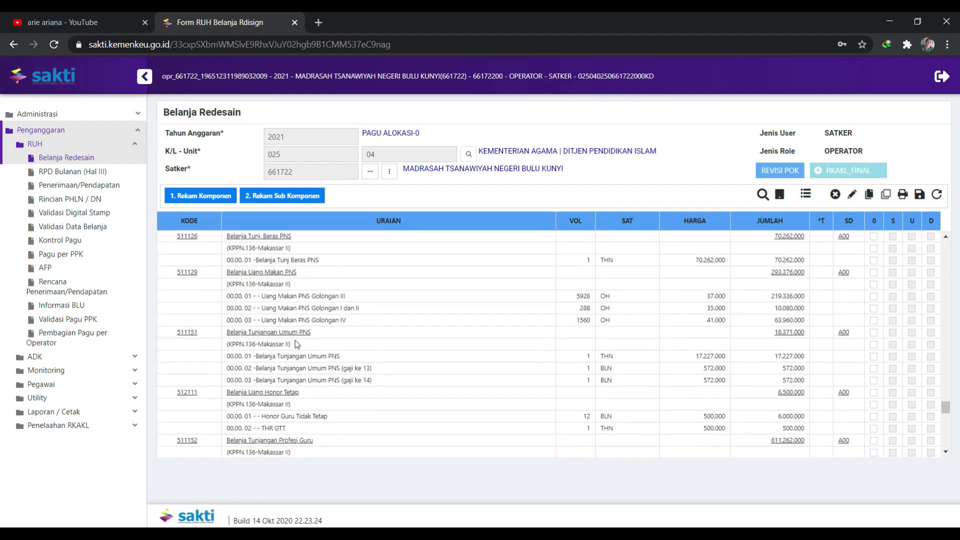
scroll(299, 338, down, 2)
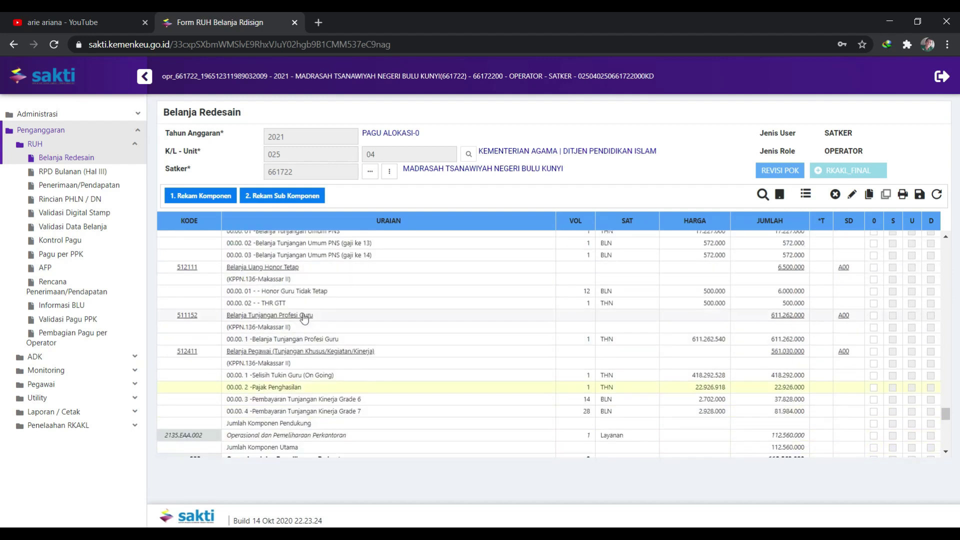
click(305, 316)
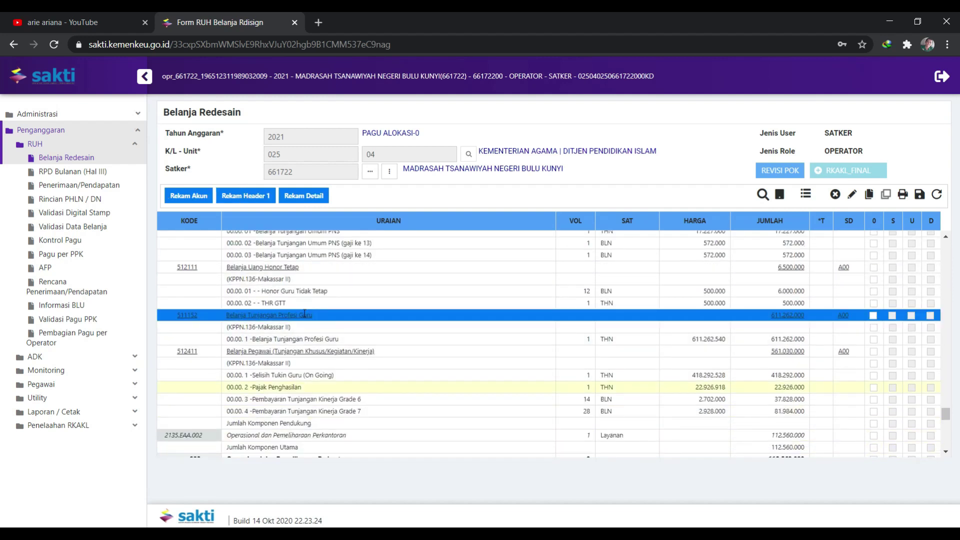
click(303, 350)
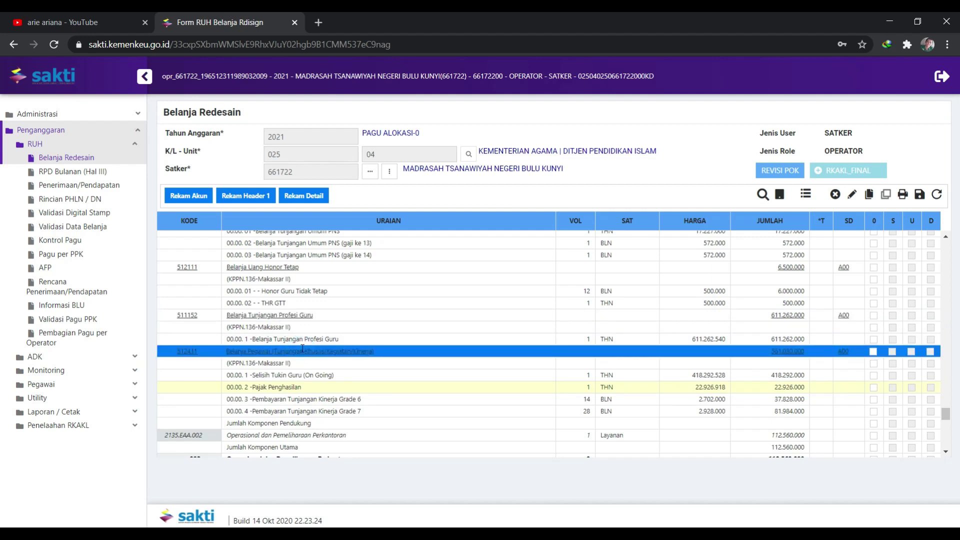
scroll(302, 348, down, 3)
scroll(303, 345, up, 8)
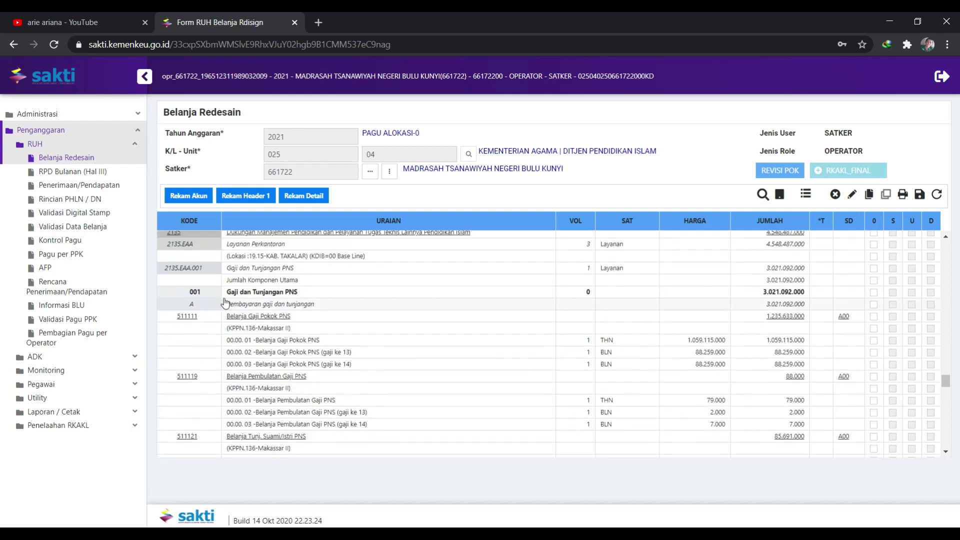
scroll(225, 302, down, 8)
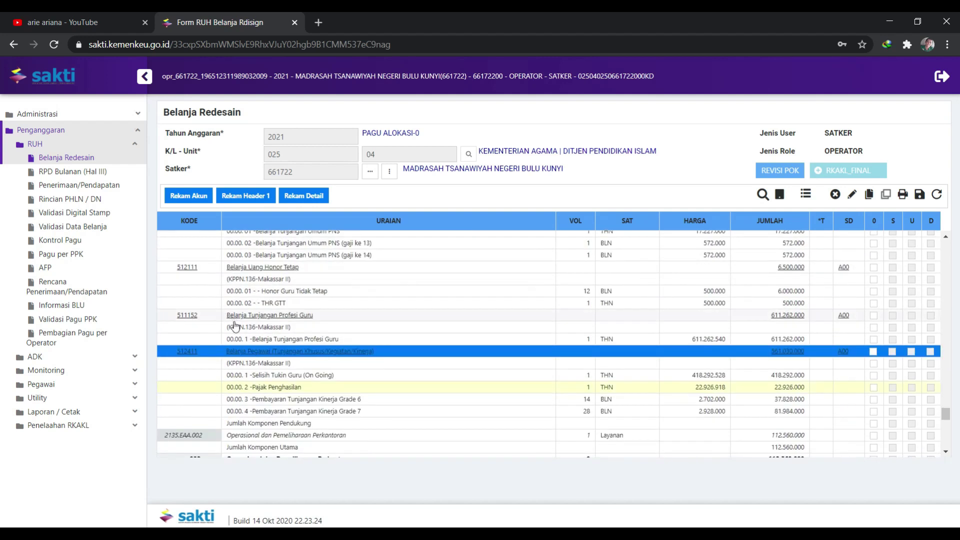
Delete the unreferenced RO 2135.EAA.003 together with its component 001, accounts 511152 and 512411 and their details
scroll(234, 326, down, 10)
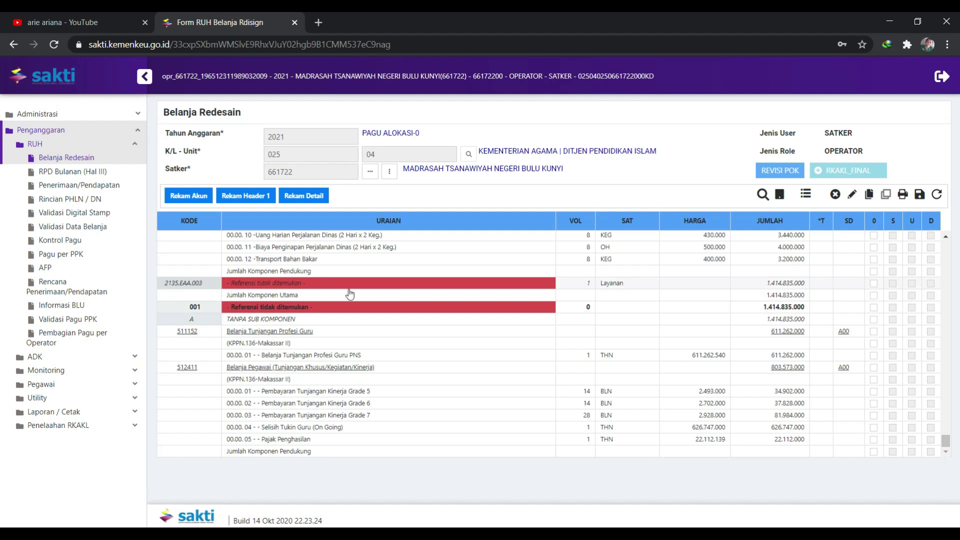
click(874, 283)
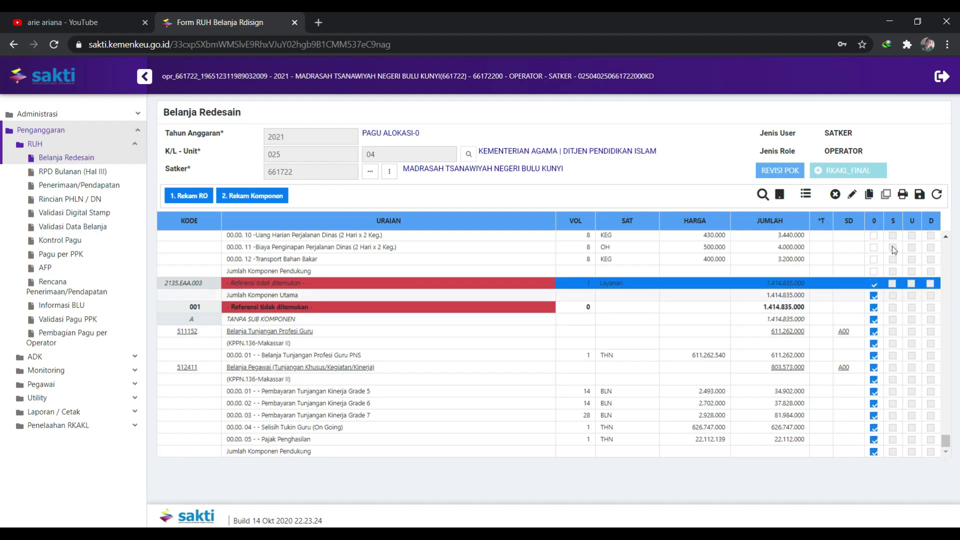
click(835, 195)
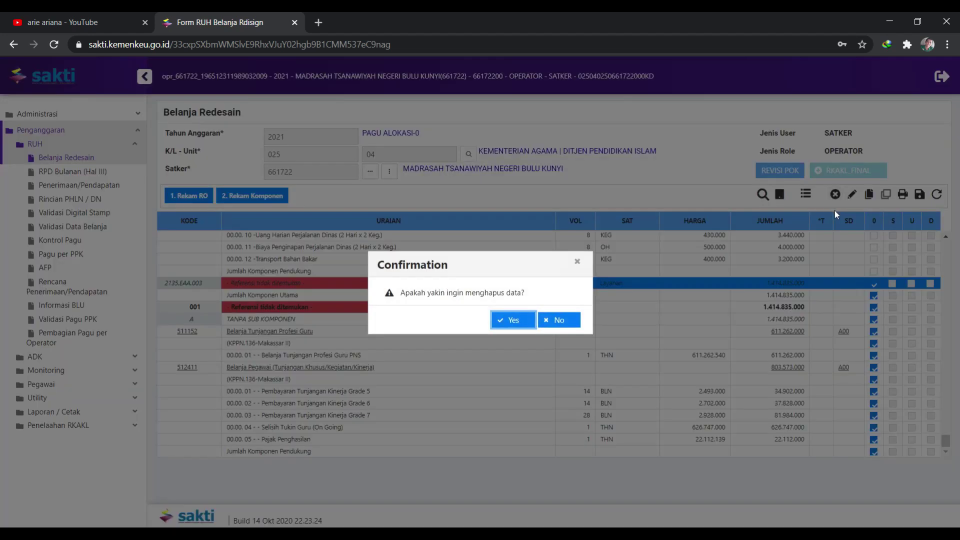
click(510, 320)
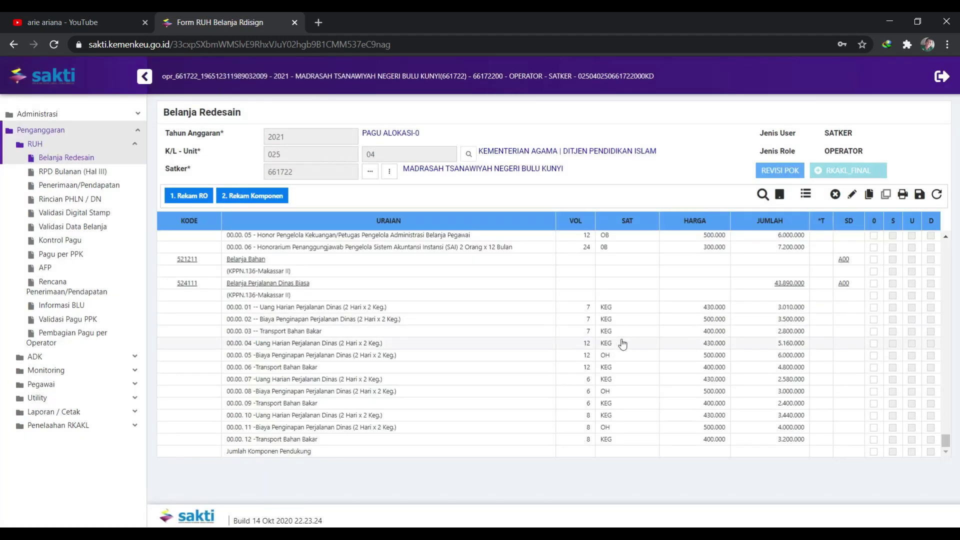
scroll(622, 344, up, 2)
scroll(607, 323, down, 2)
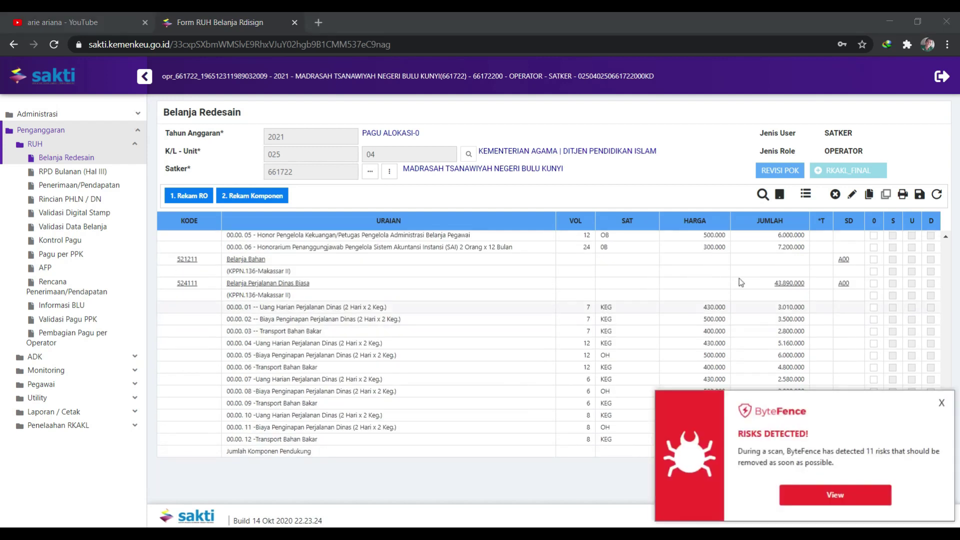
Save the budget changes and close the Pencarian Satker dialog without choosing a satker
click(942, 404)
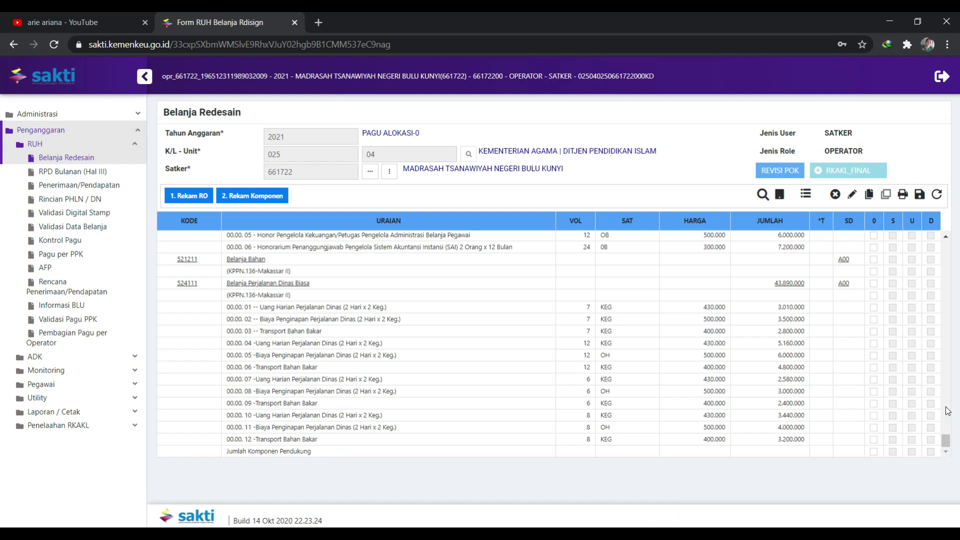
click(920, 195)
click(516, 324)
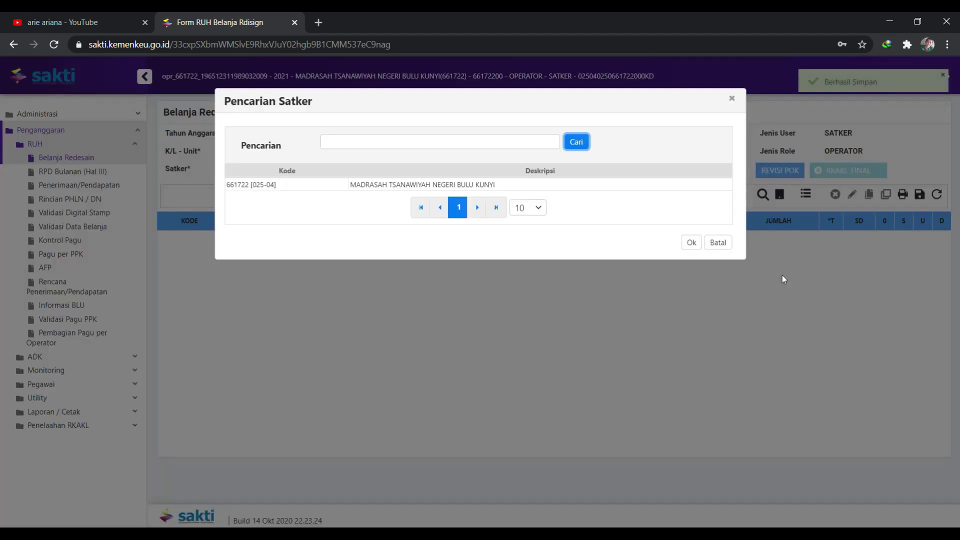
click(717, 243)
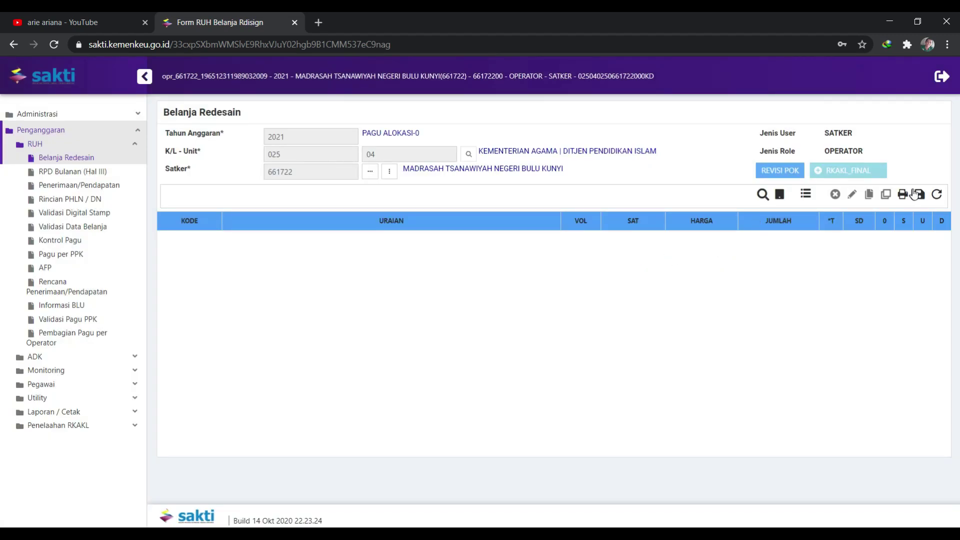
Reopen Belanja Redesain for satker 661722 with KROs 2129.QEK and 2135.EAA displayed, and check the listed budget entries
click(937, 194)
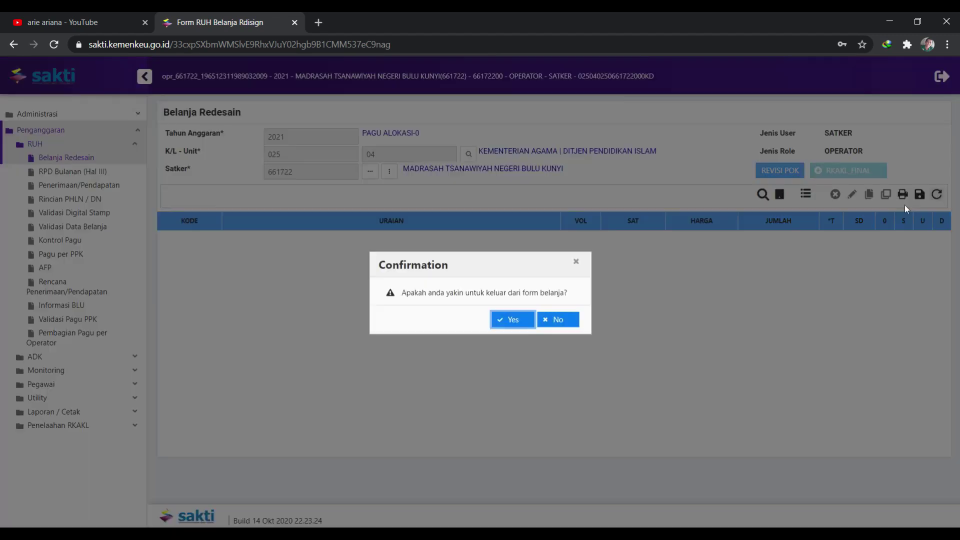
click(527, 322)
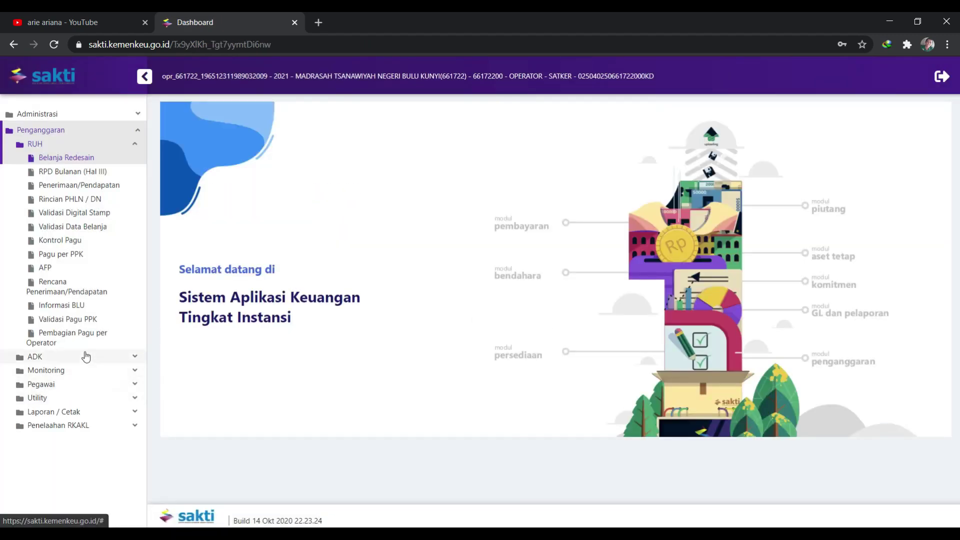
click(77, 158)
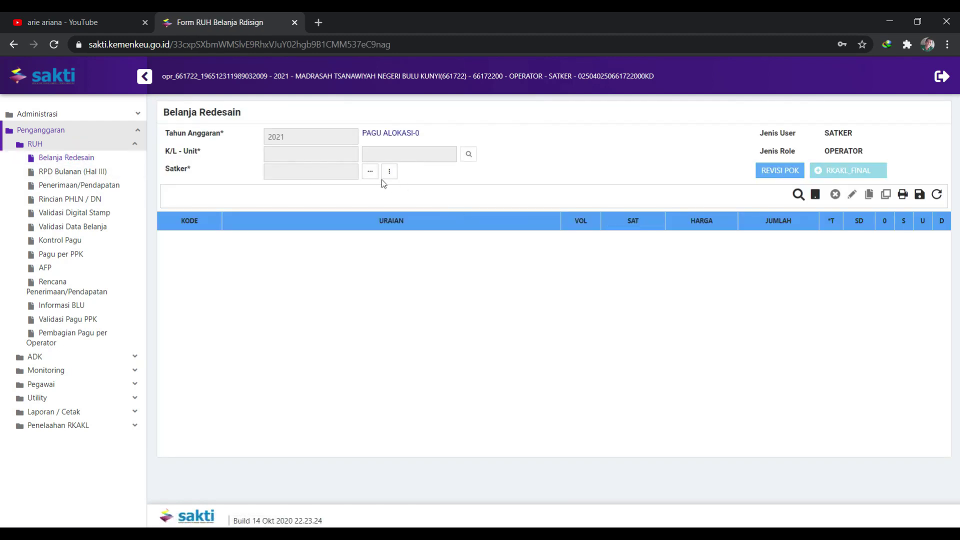
click(370, 171)
click(519, 186)
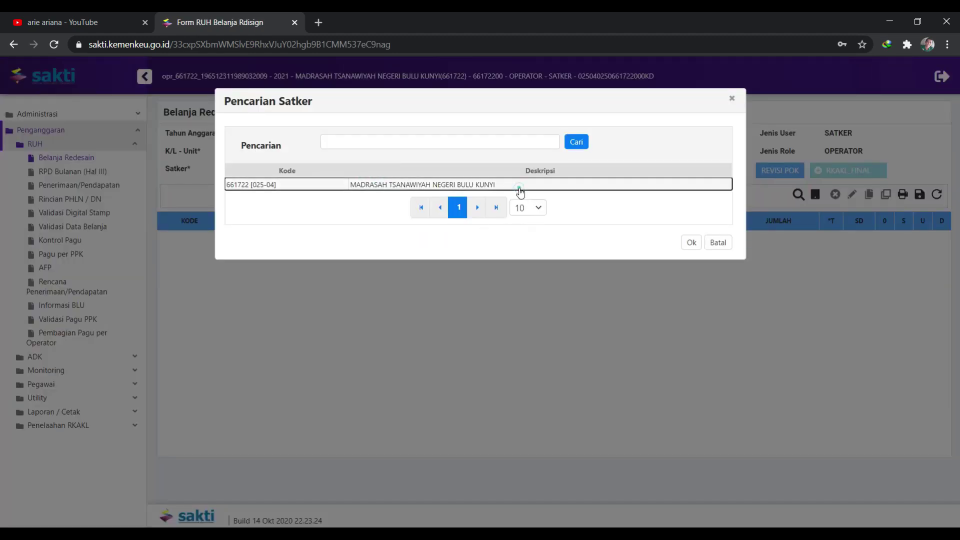
click(693, 244)
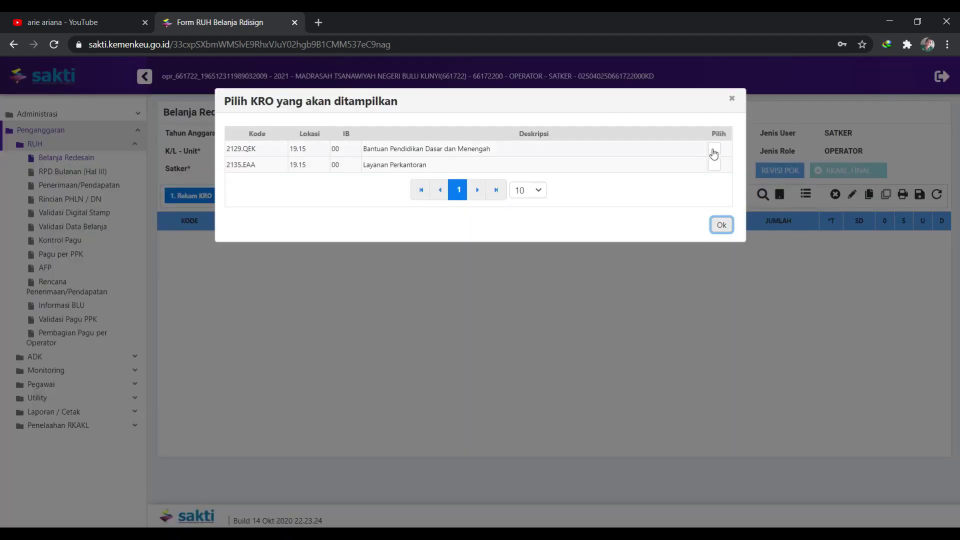
click(714, 149)
click(714, 165)
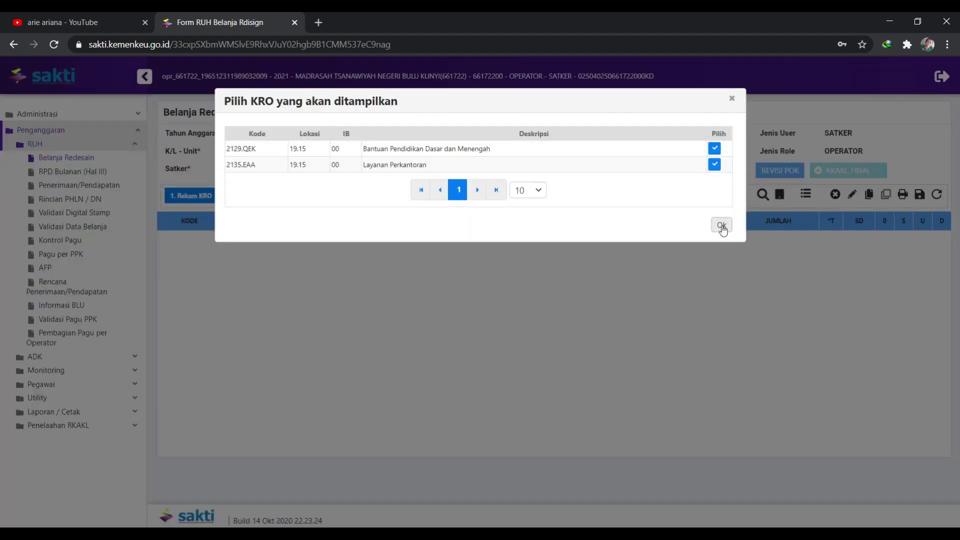
click(722, 225)
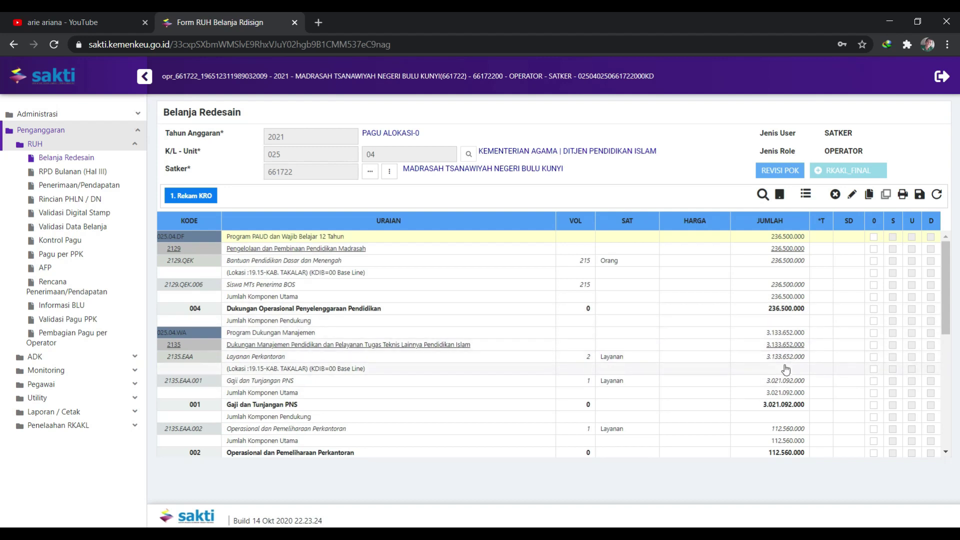
scroll(784, 380, down, 3)
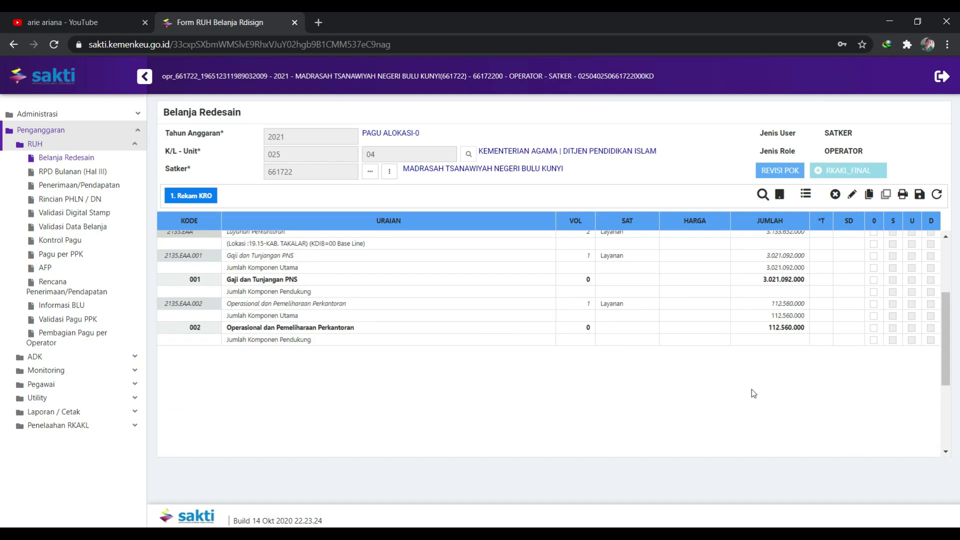
scroll(751, 389, up, 3)
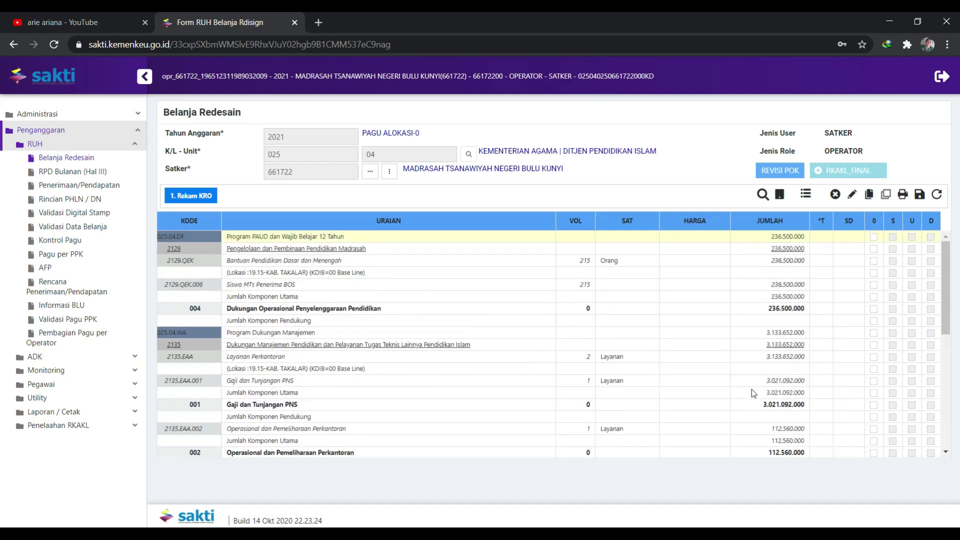
Exit the budget form and prepare the Rincian Kertas Kerja Satker report for satker 661722
click(936, 194)
click(504, 321)
click(502, 322)
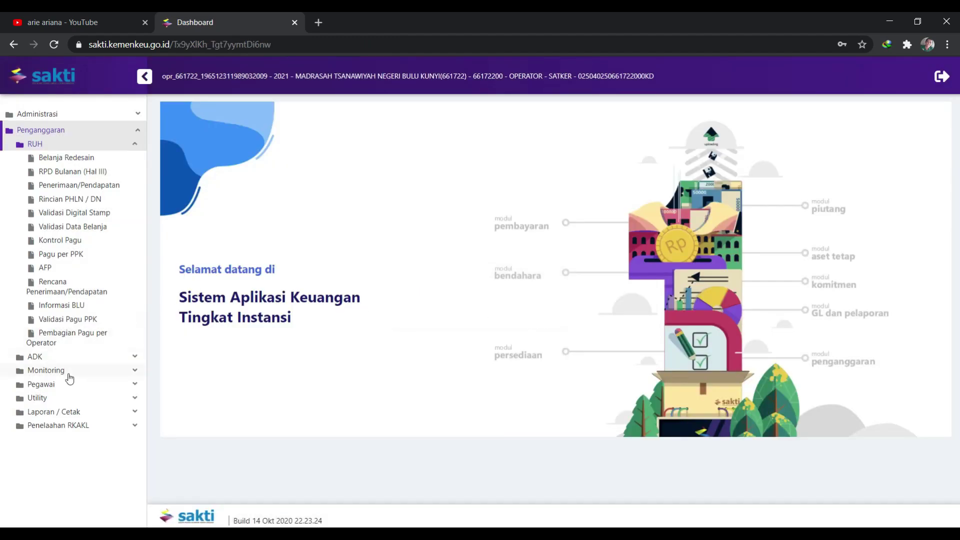
click(71, 412)
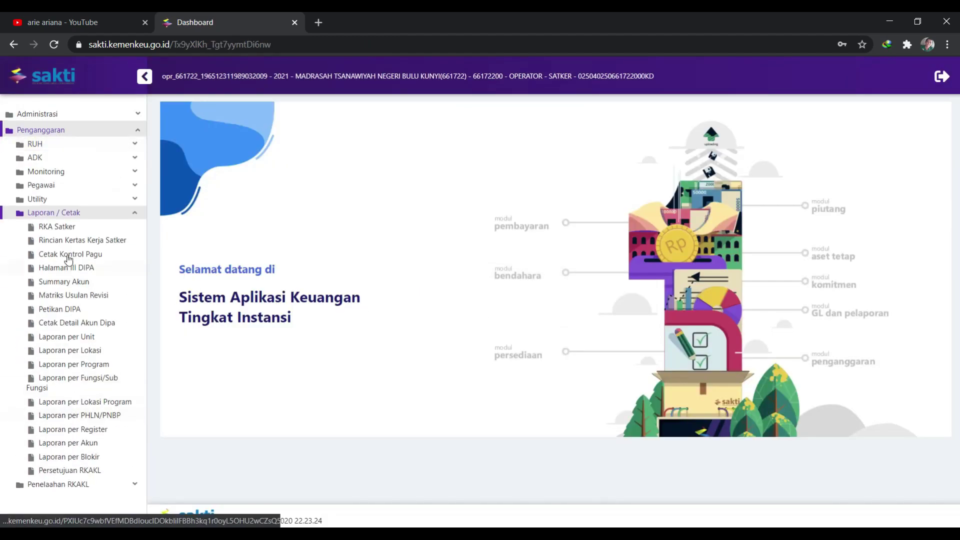
click(95, 240)
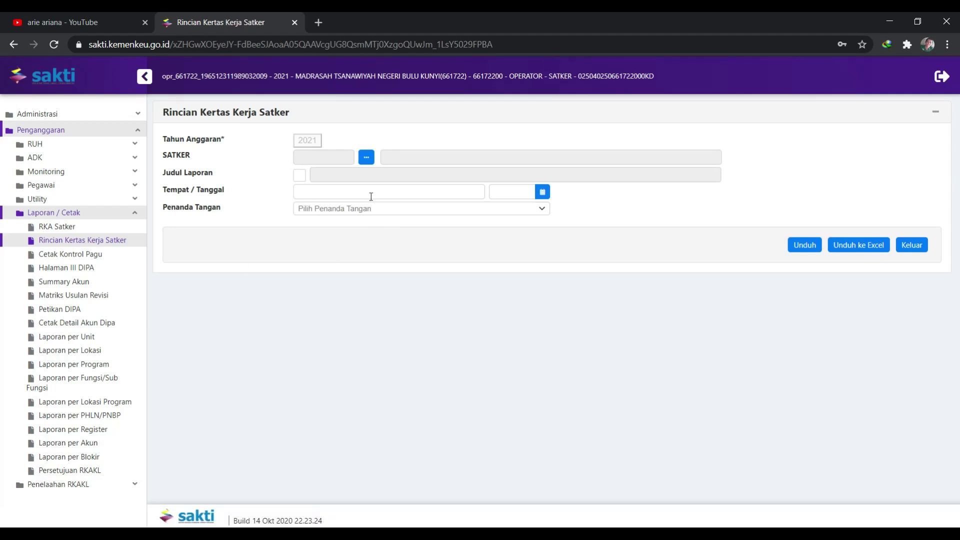
click(373, 158)
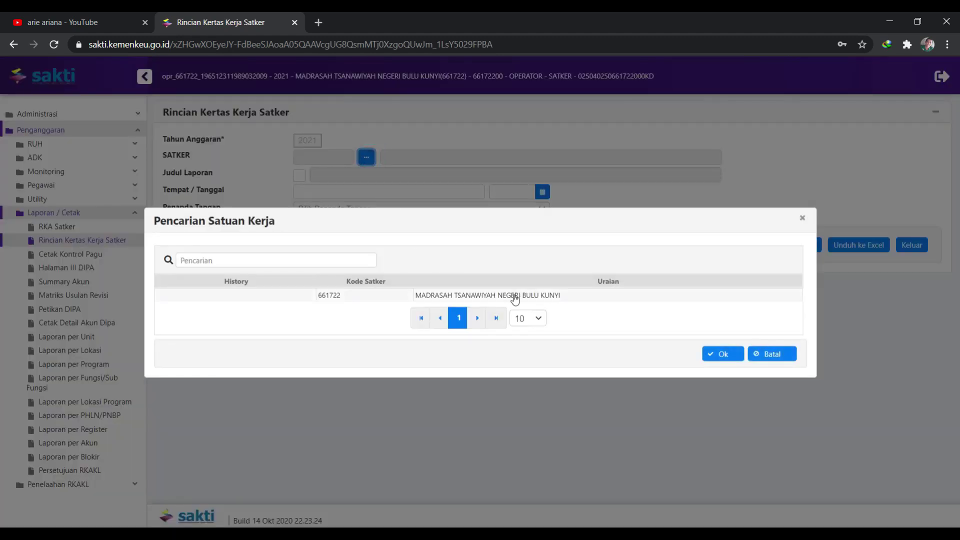
click(515, 295)
click(722, 354)
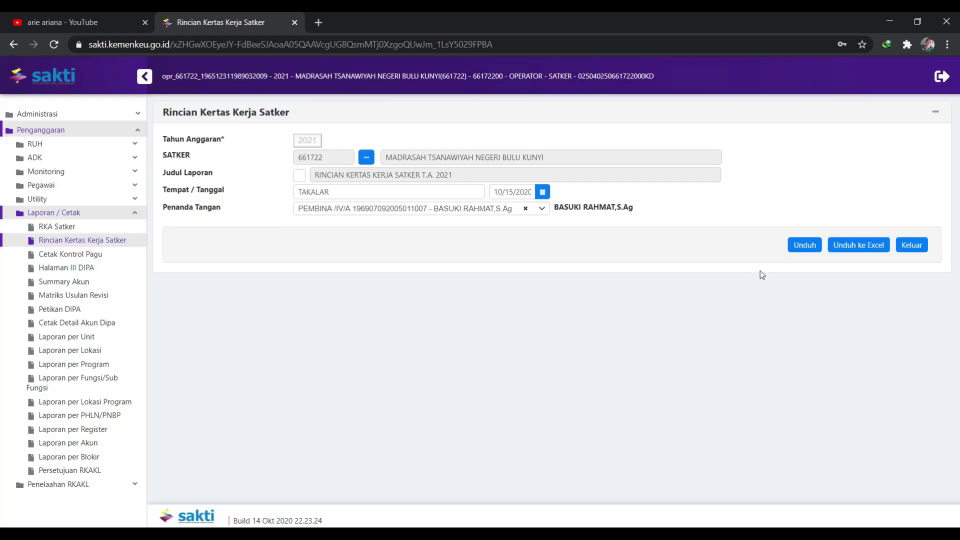
Download the Rincian Kertas Kerja Satker report as an Excel file, open it in Excel and enable editing
click(865, 246)
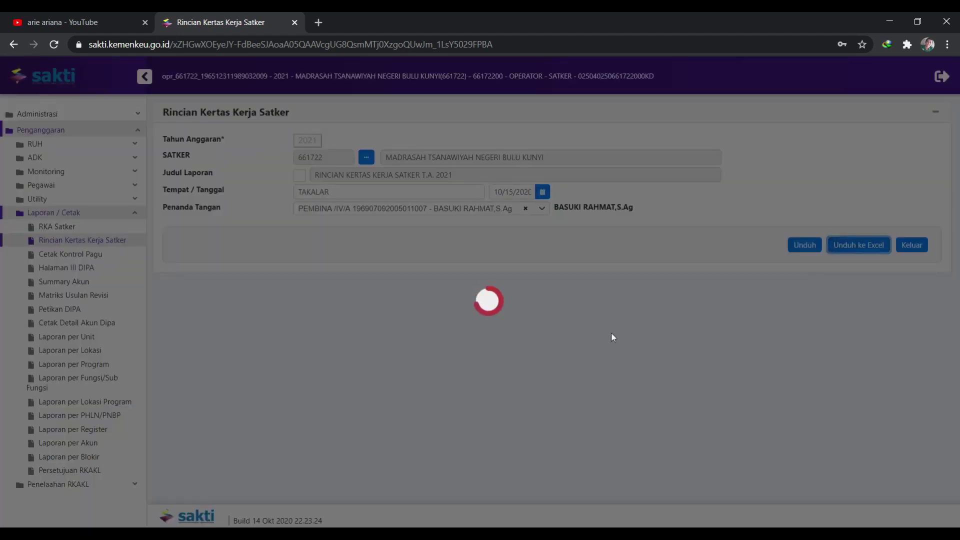
click(70, 506)
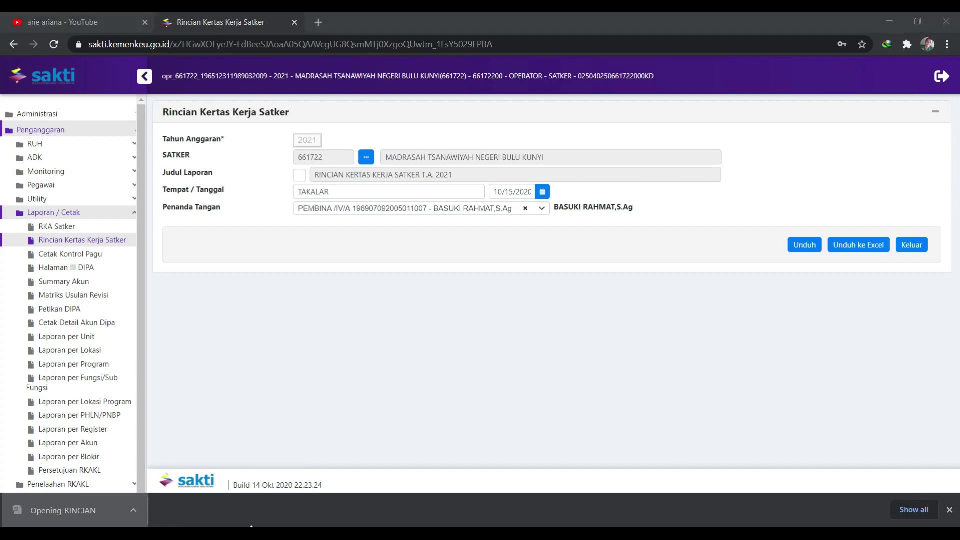
click(802, 493)
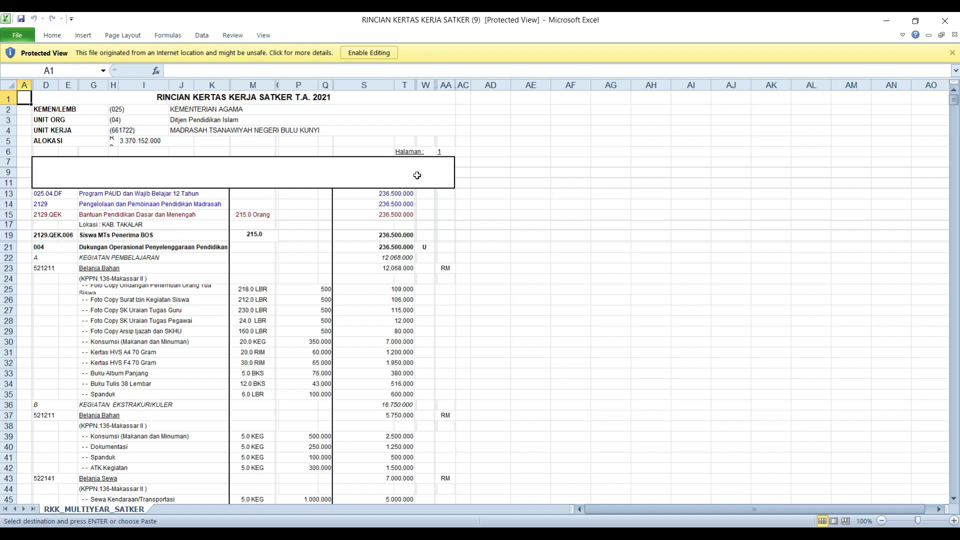
click(378, 53)
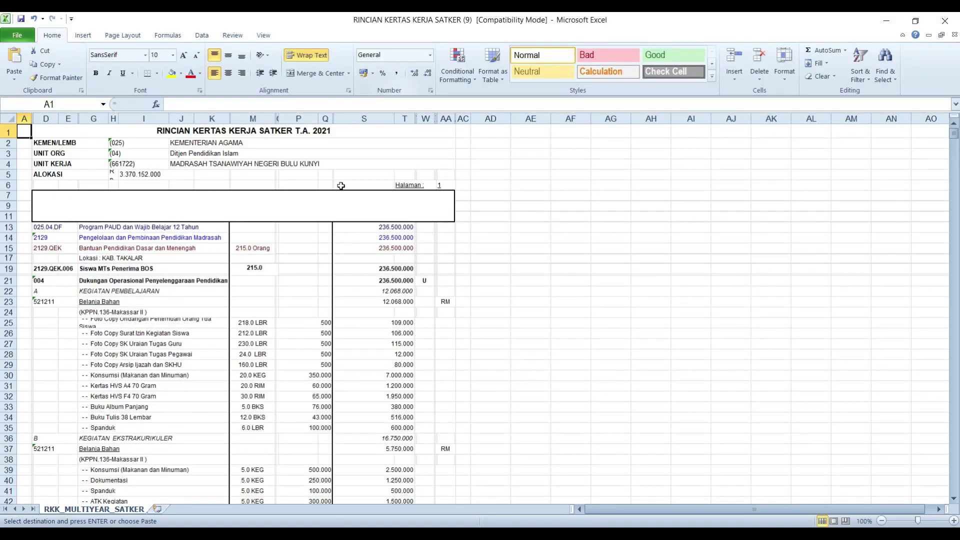
Copy the whole report on the RKK_MULTIYEAR_SATKER sheet, from the title in C1 down to the signature block in row 450
click(225, 132)
click(300, 250)
click(274, 132)
drag(274, 133, 452, 109)
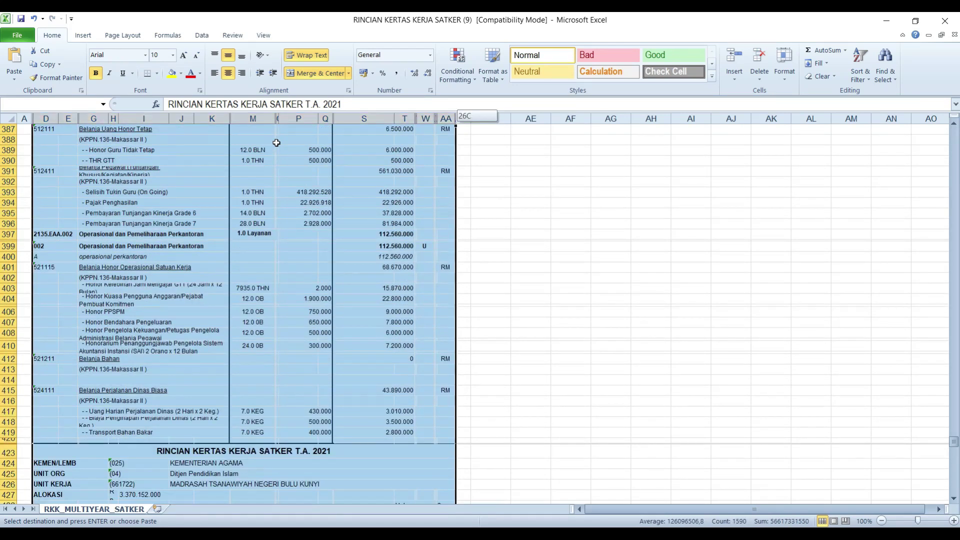
drag(276, 143, 276, 143)
scroll(276, 145, down, 15)
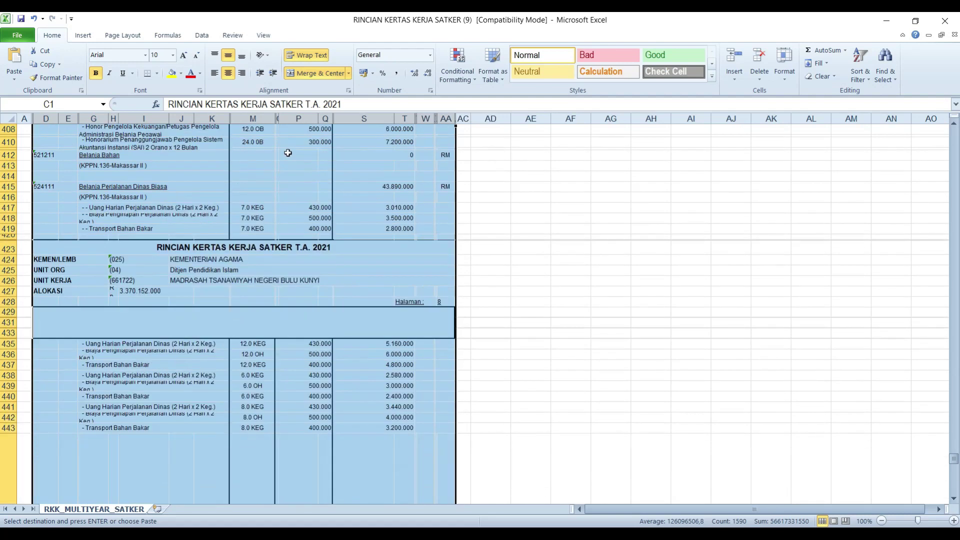
scroll(288, 152, down, 6)
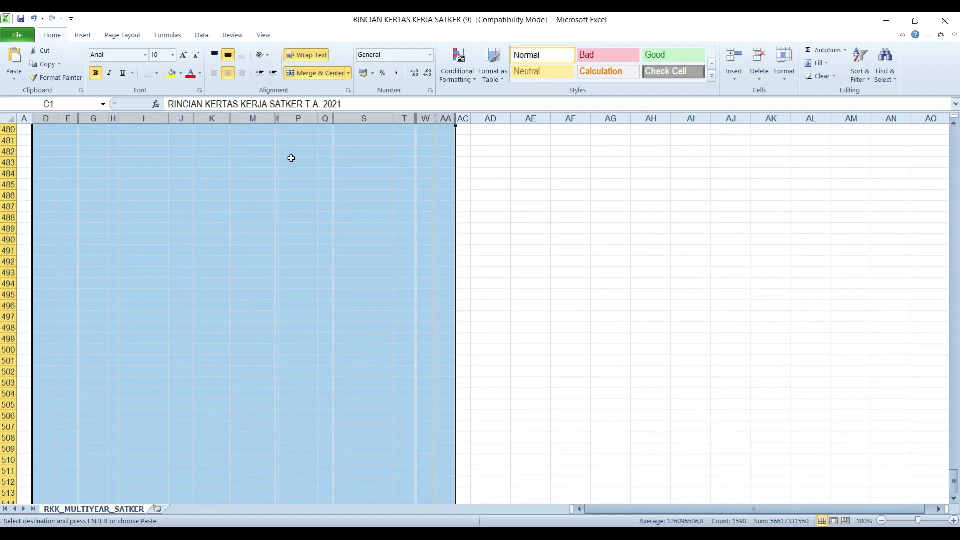
scroll(291, 158, up, 5)
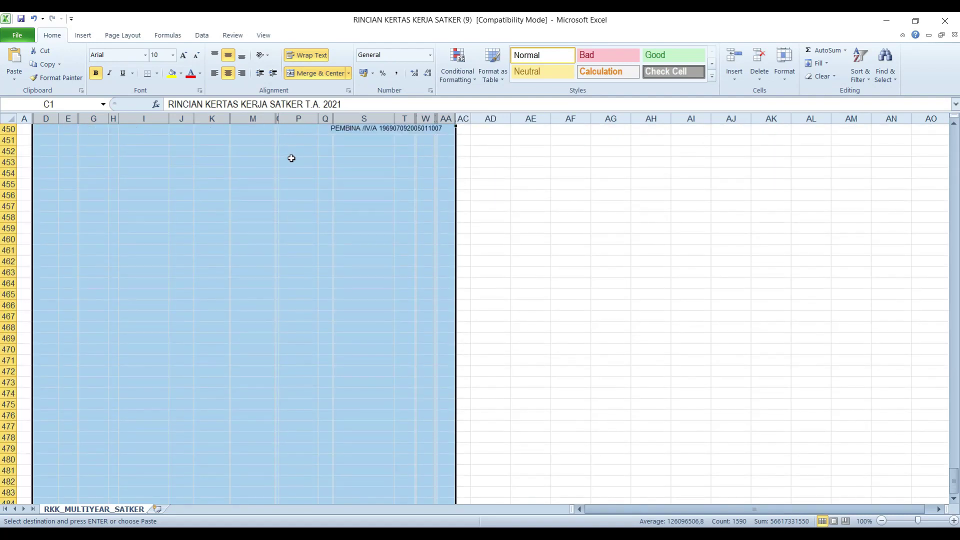
scroll(291, 158, down, 10)
scroll(292, 158, up, 8)
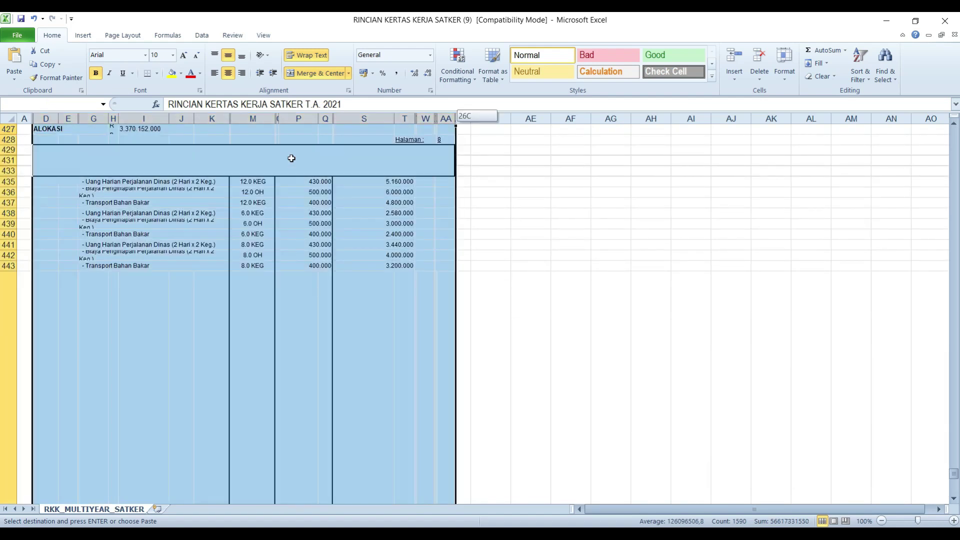
scroll(292, 158, down, 15)
scroll(292, 158, up, 15)
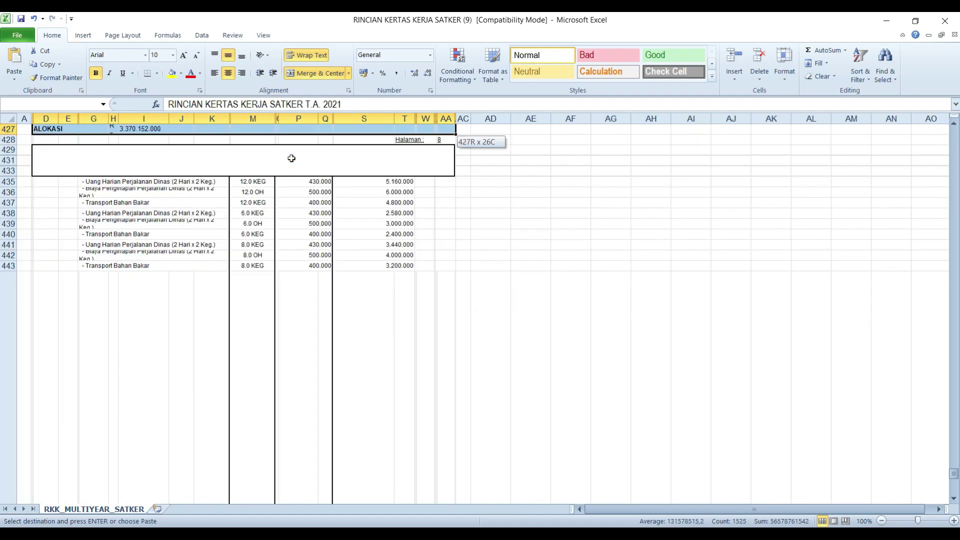
scroll(291, 158, down, 6)
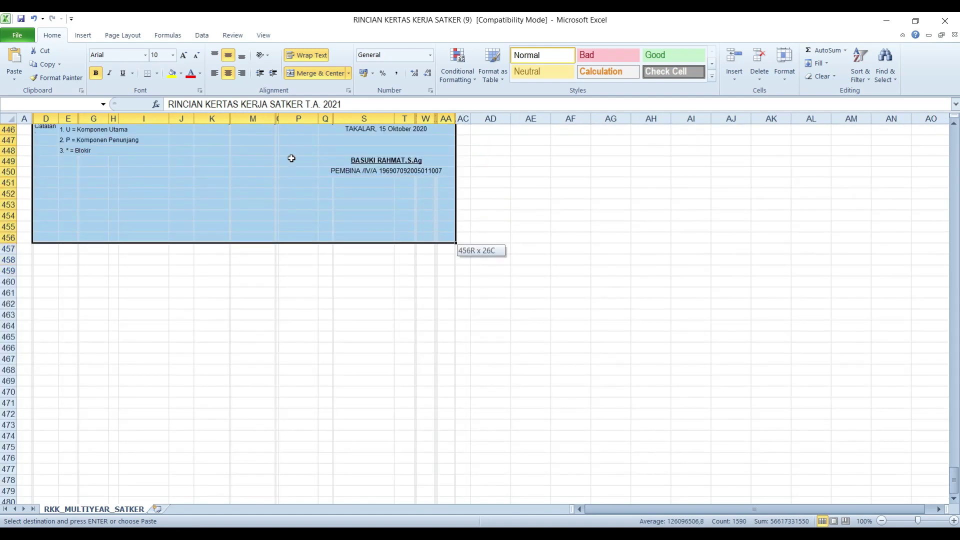
drag(291, 158, 292, 158)
scroll(484, 294, up, 2)
scroll(484, 294, down, 2)
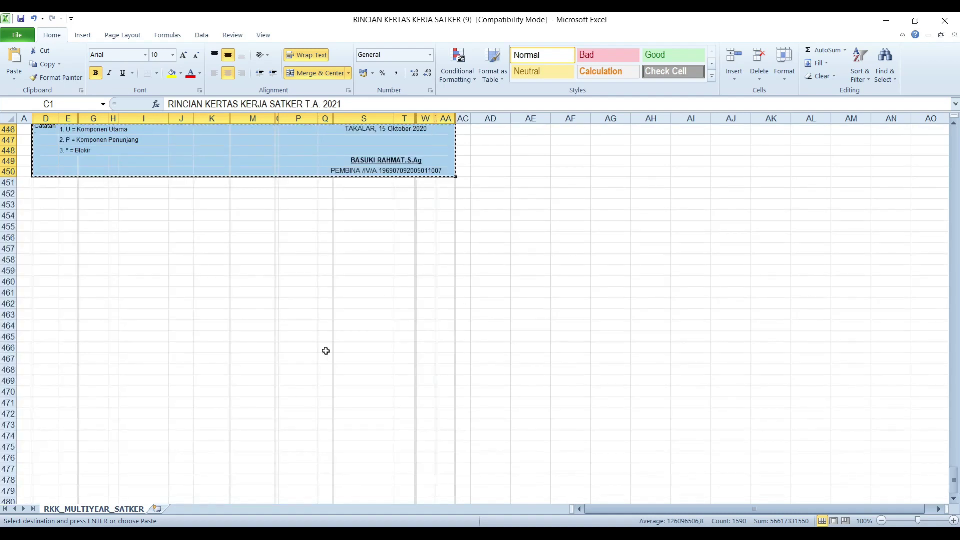
mouse_move(266, 521)
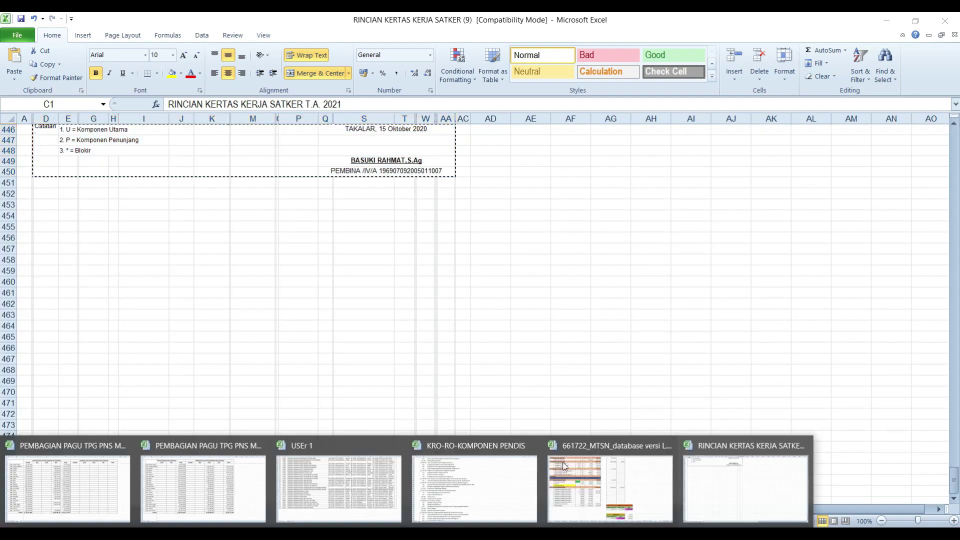
Switch to the 661722_MTSN_database workbook, go to its SAKTI sheet, and paste the copied report as values starting at A3
click(642, 492)
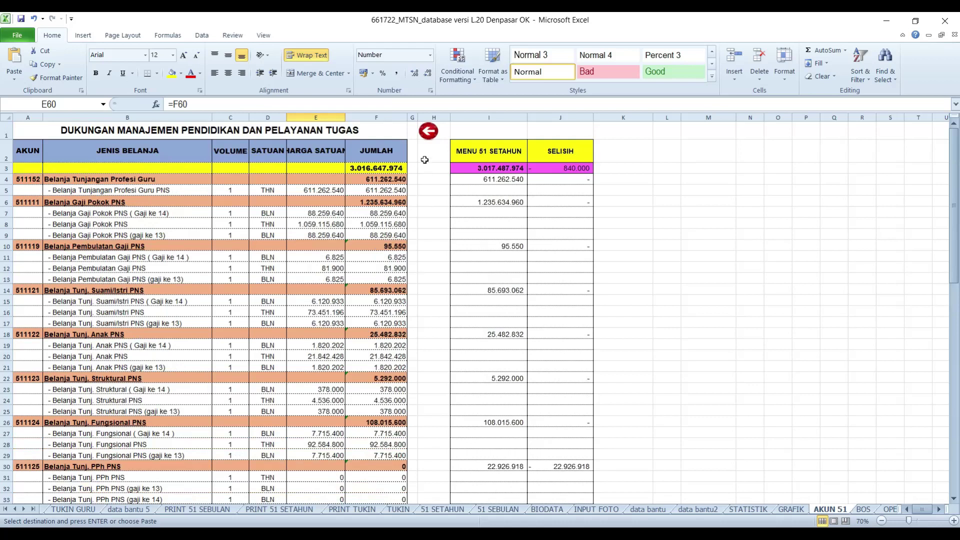
click(430, 133)
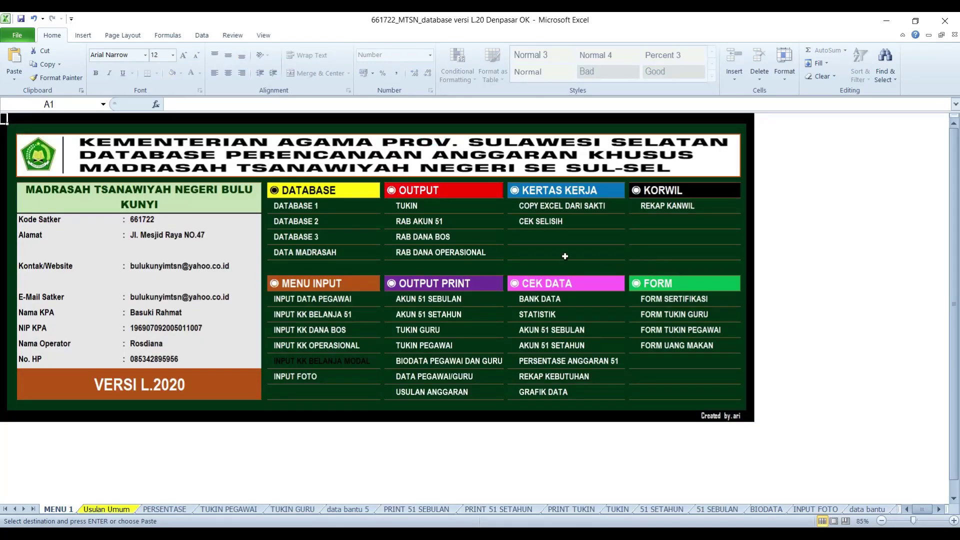
click(558, 213)
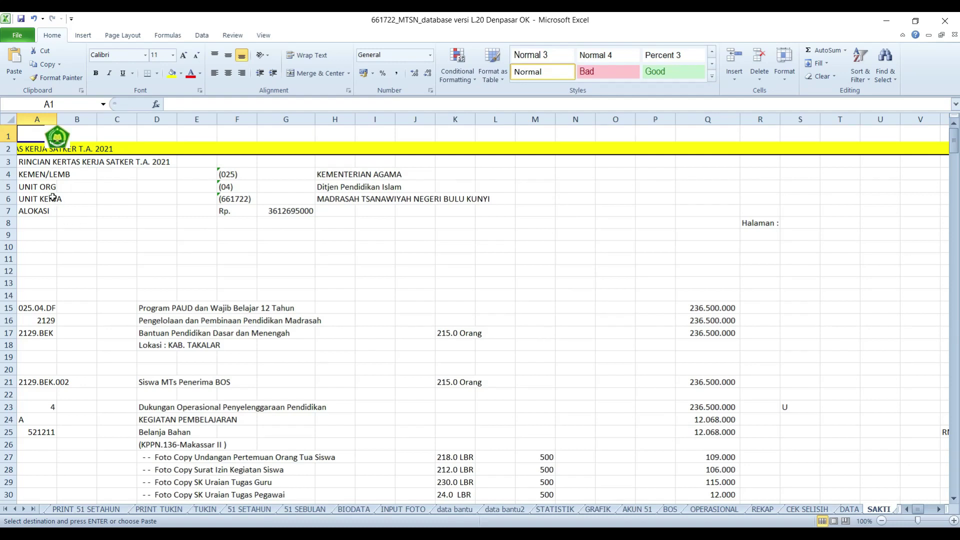
click(33, 161)
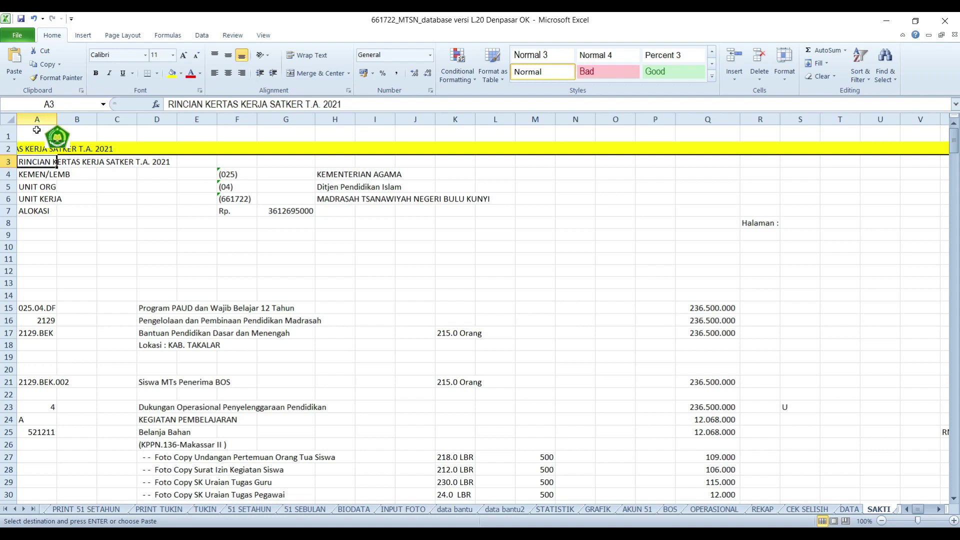
right_click(30, 165)
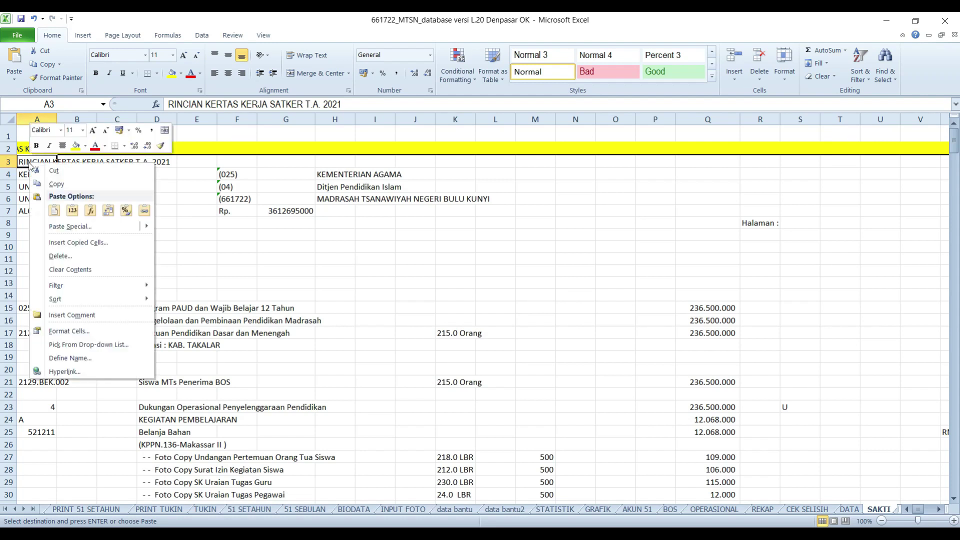
click(73, 212)
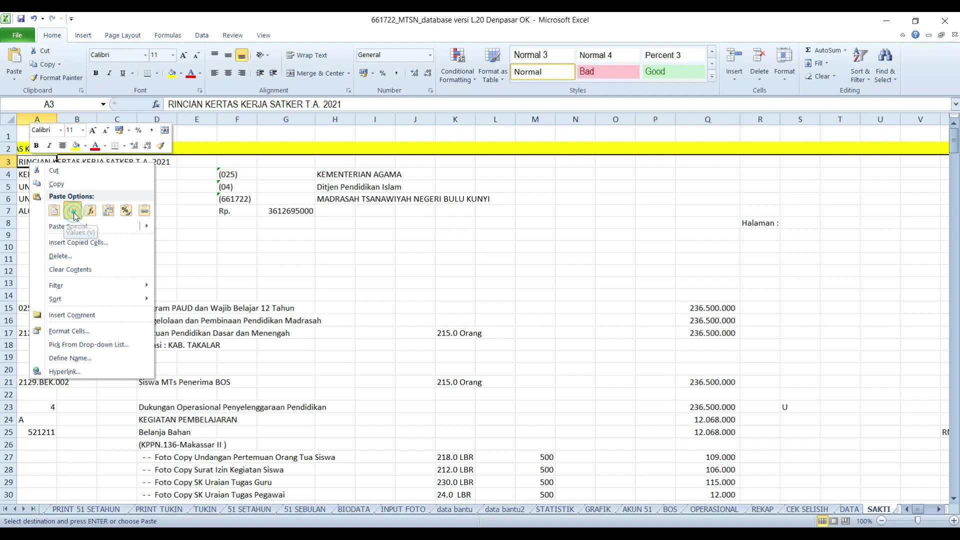
click(427, 281)
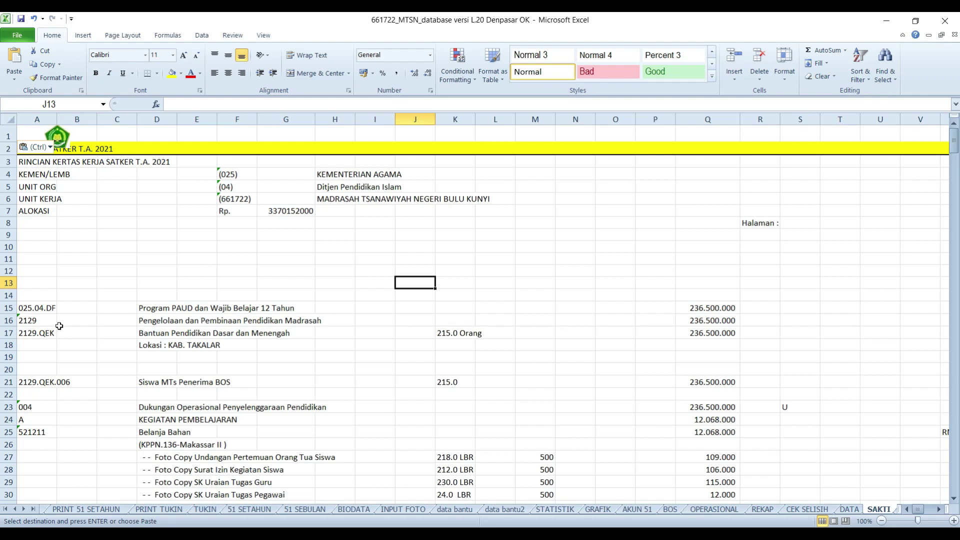
Convert the codes stored as text in A16:A450 of the SAKTI sheet to numbers
click(37, 323)
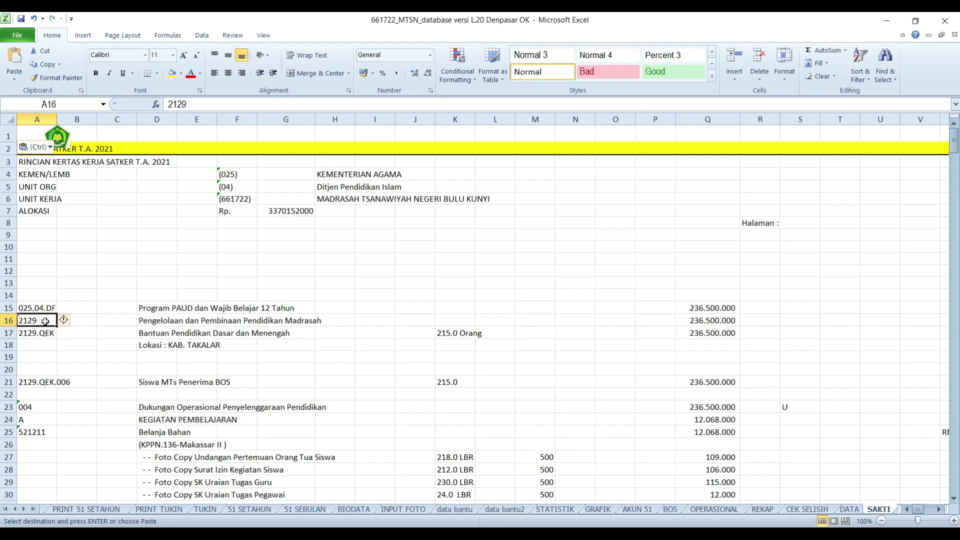
drag(45, 321, 50, 488)
mouse_move(64, 131)
mouse_down()
mouse_move(64, 321)
mouse_move(63, 143)
mouse_up()
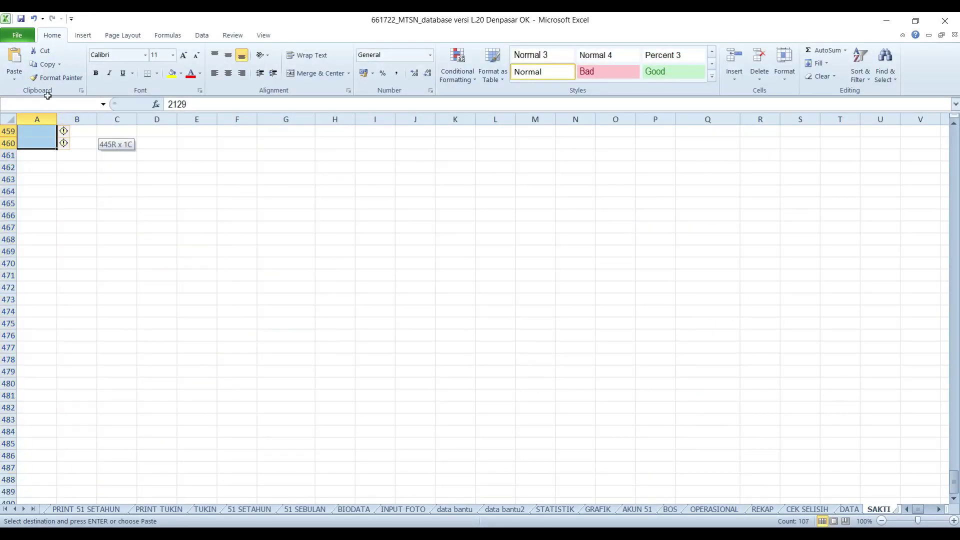
drag(35, 63, 24, 347)
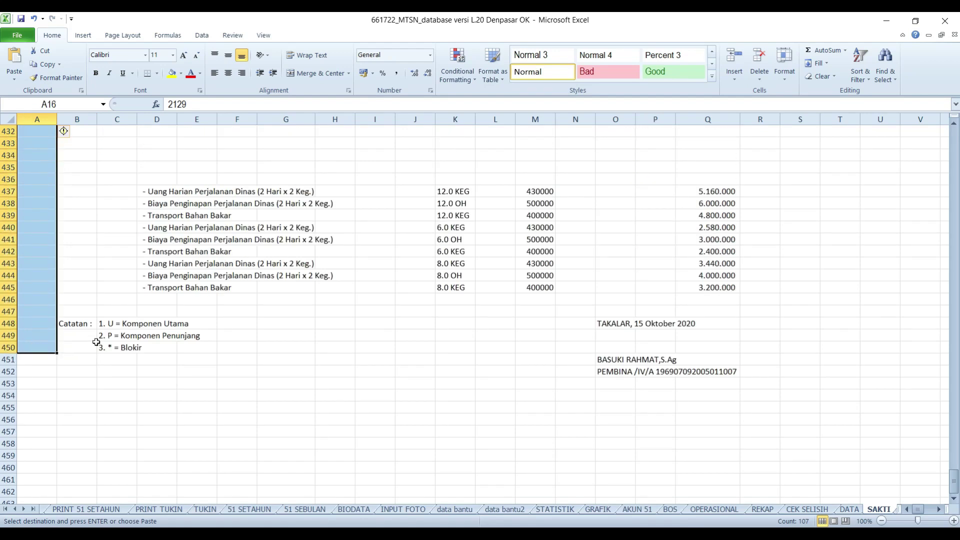
scroll(136, 256, up, 4)
scroll(75, 180, up, 6)
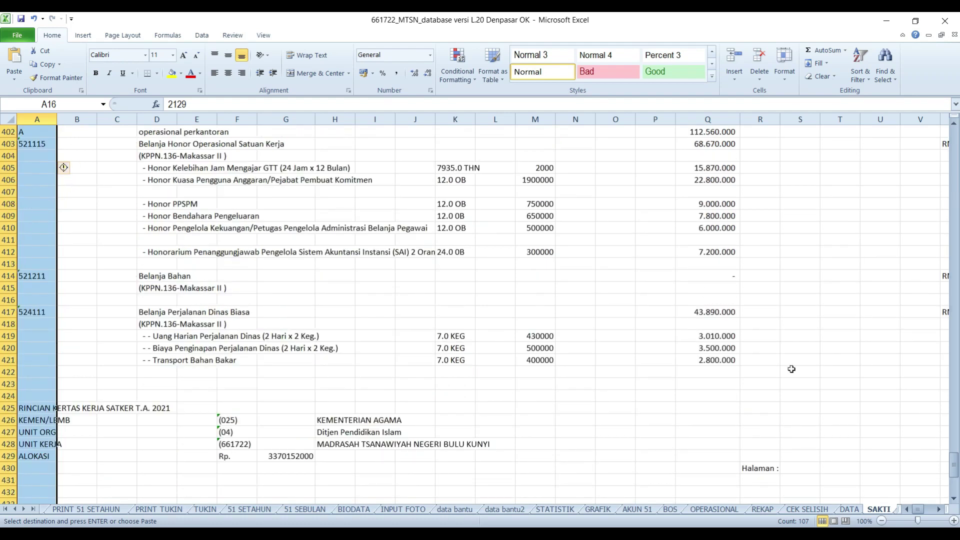
drag(957, 481, 940, 127)
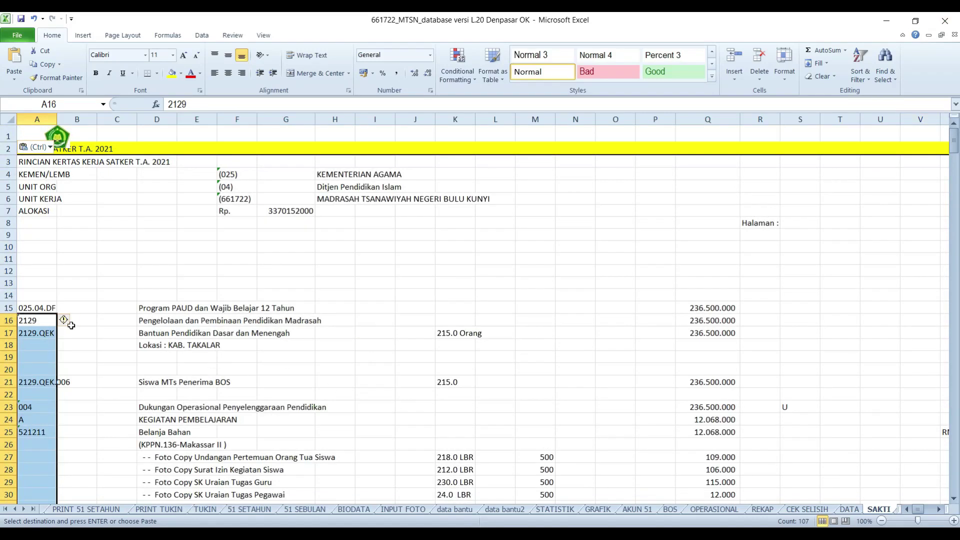
click(75, 323)
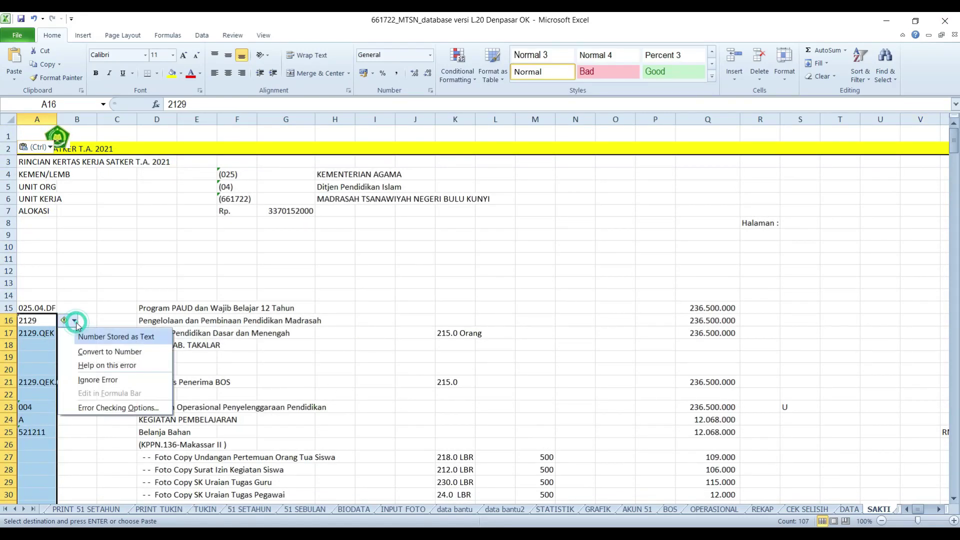
click(77, 353)
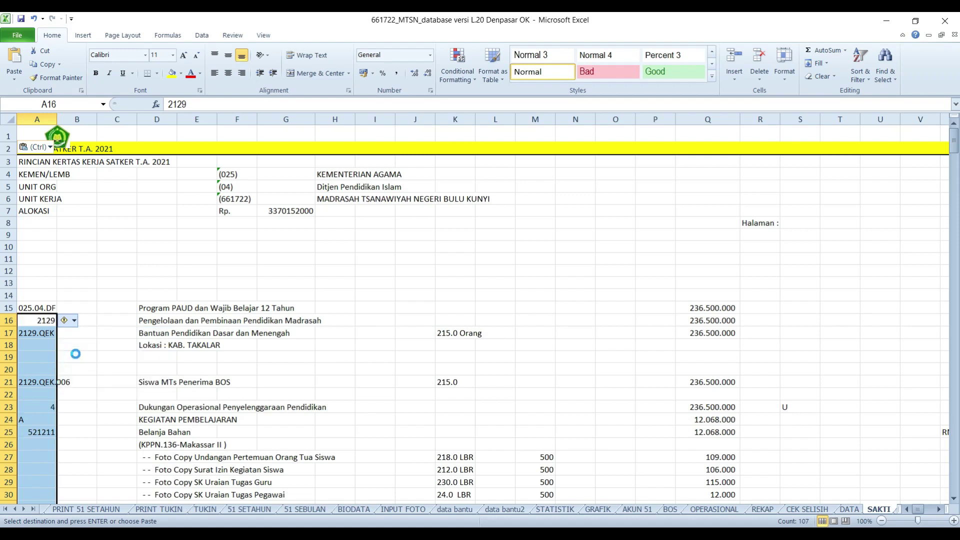
click(359, 353)
Go to the CEK SELISIH sheet and review the SELISIH column for the salary accounts, BOS funds and operational funds
click(61, 145)
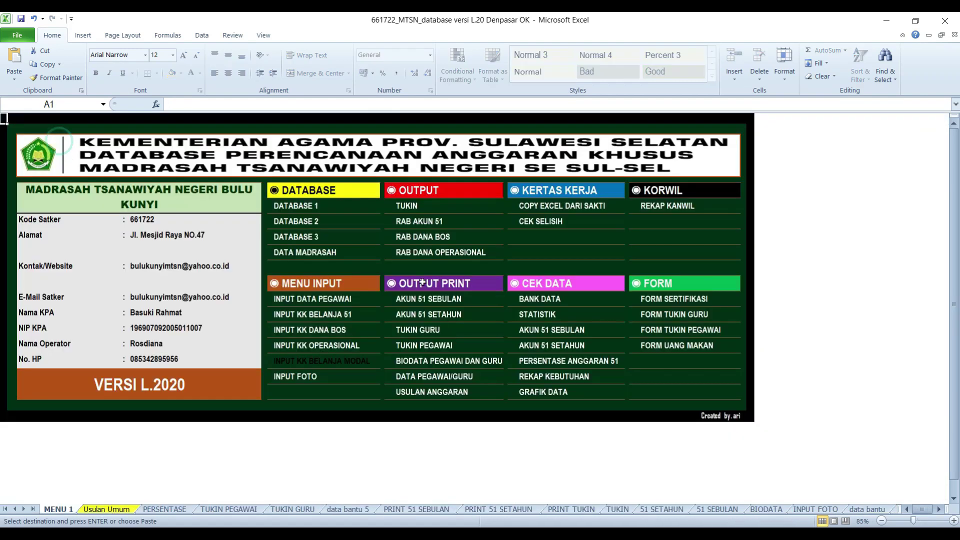
click(540, 221)
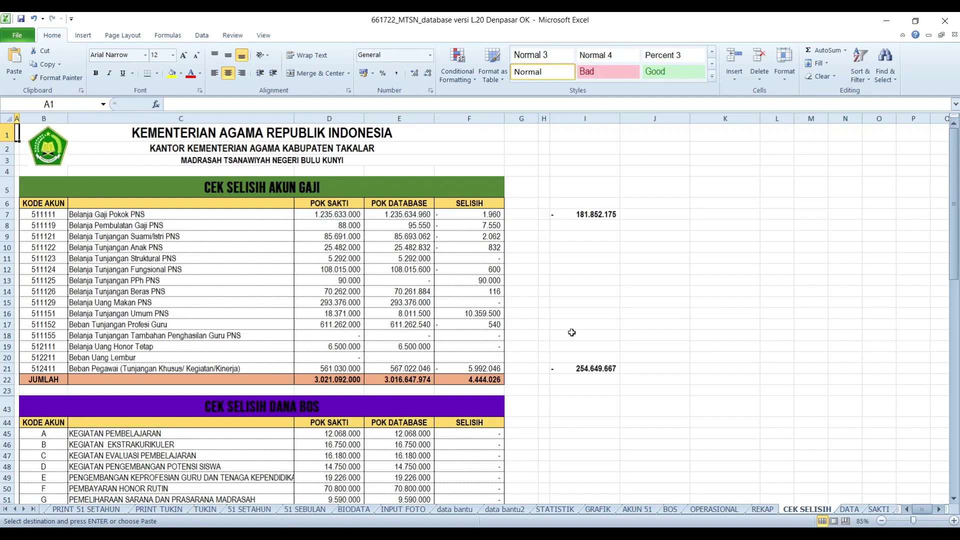
click(484, 306)
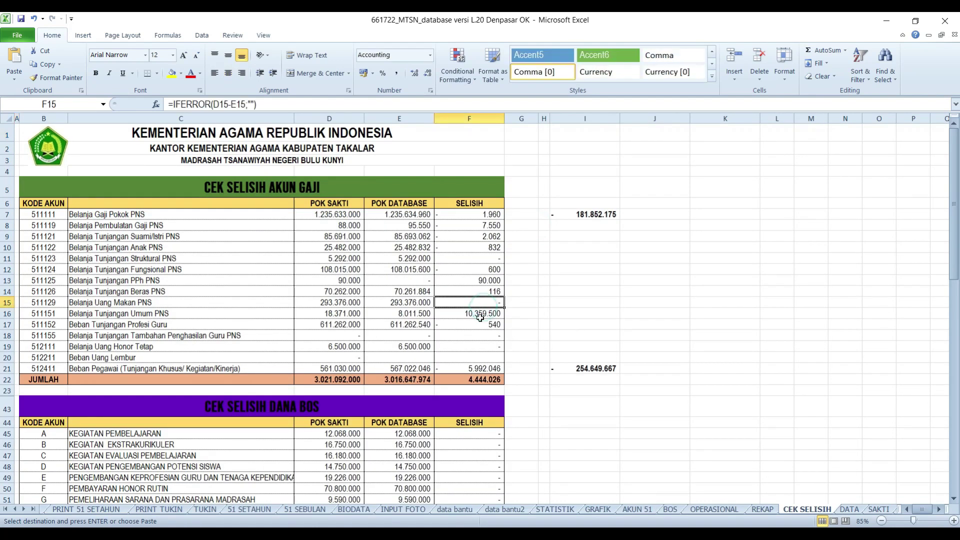
click(472, 367)
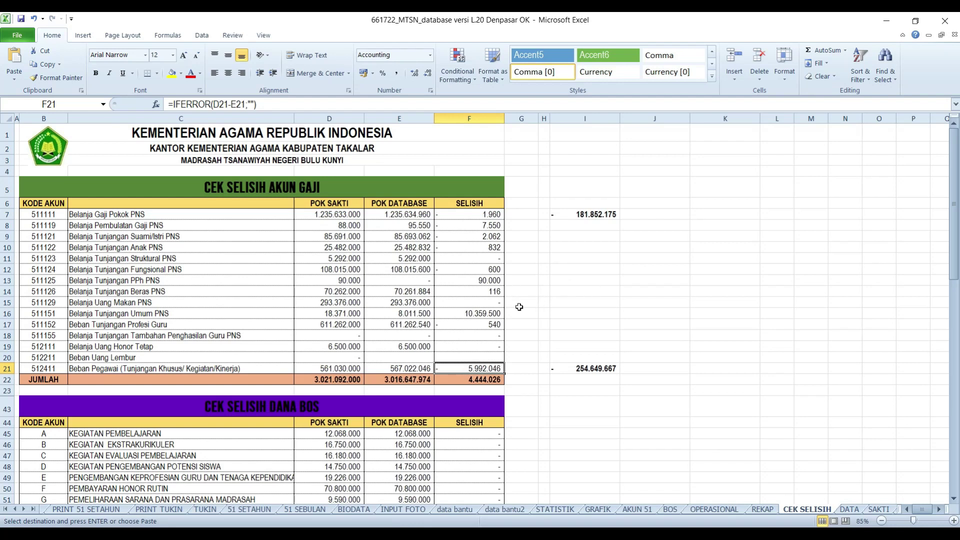
scroll(434, 261, down, 8)
scroll(433, 268, up, 2)
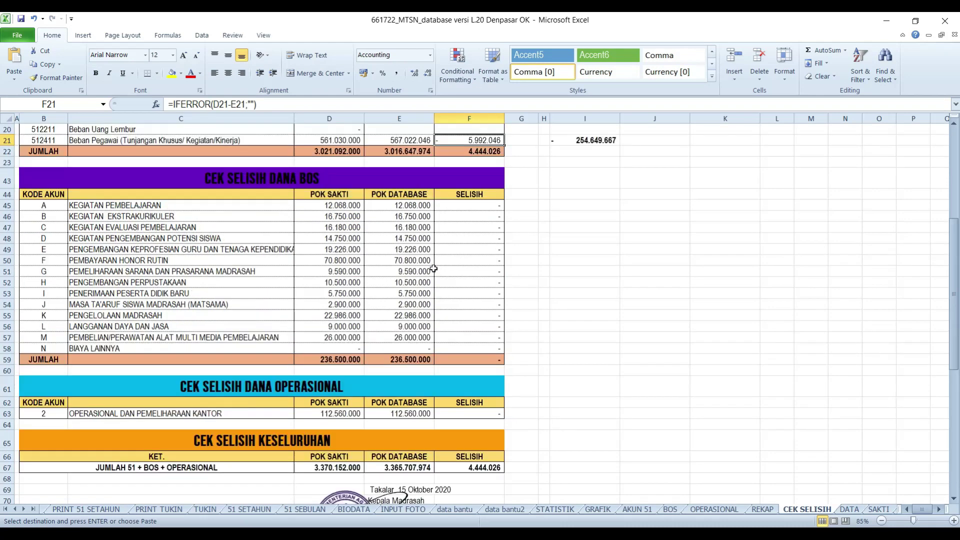
scroll(434, 270, down, 1)
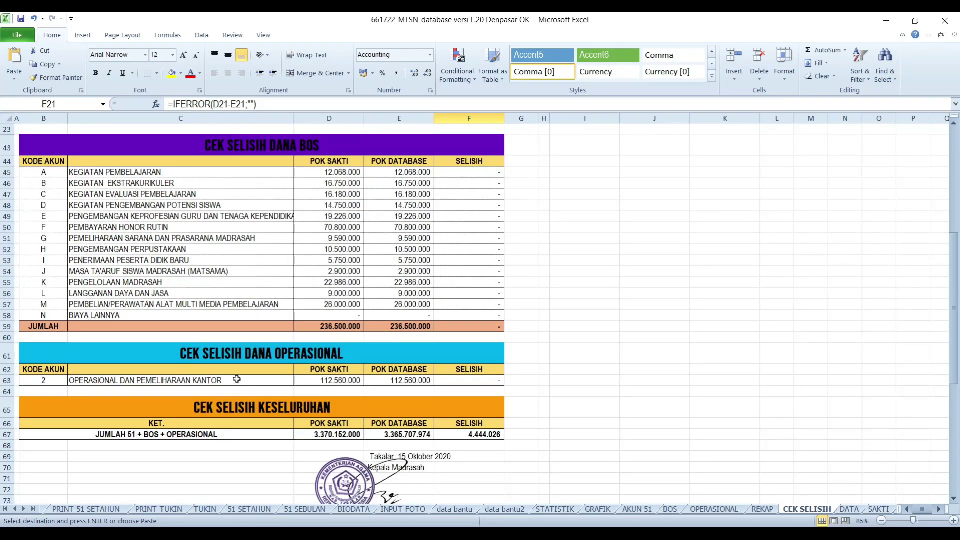
scroll(369, 336, up, 7)
scroll(376, 316, down, 2)
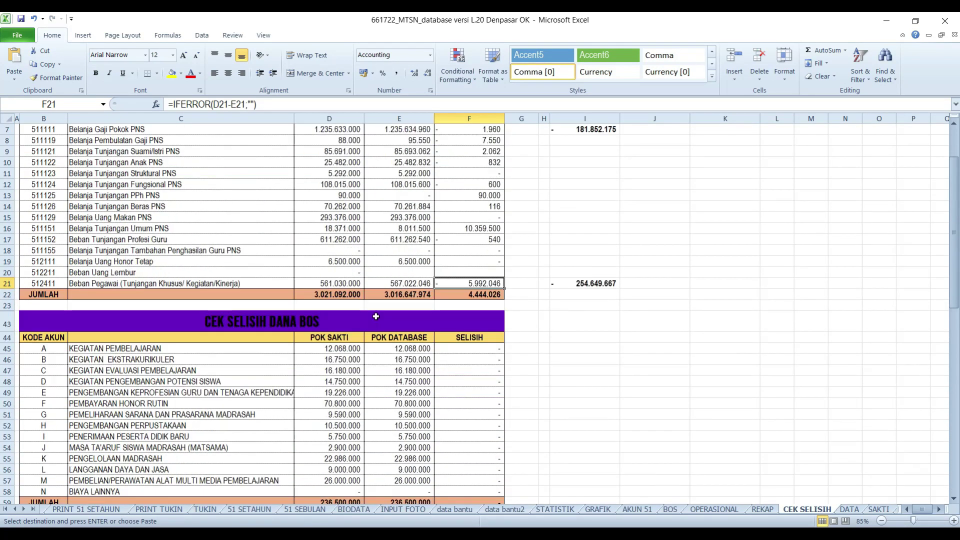
click(320, 381)
scroll(315, 382, down, 4)
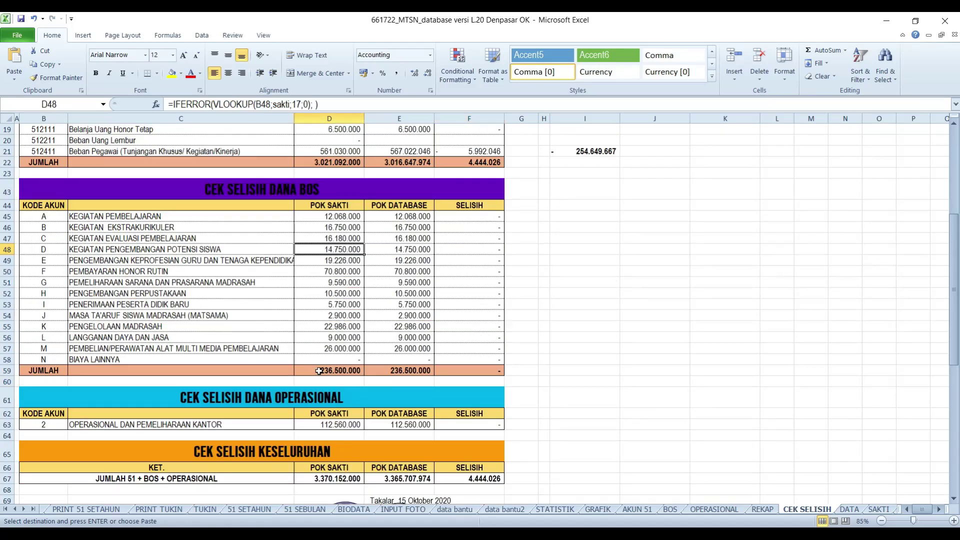
click(208, 424)
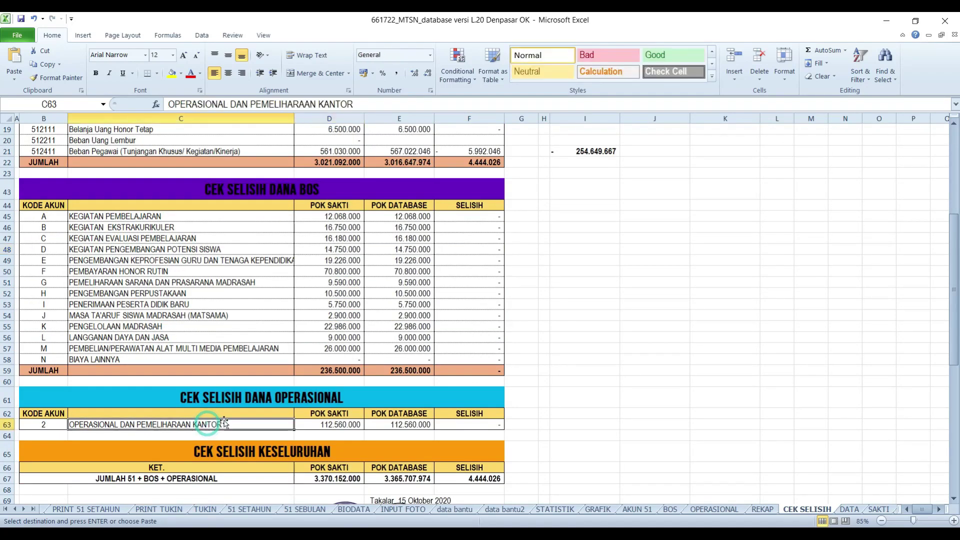
click(392, 402)
scroll(450, 340, up, 6)
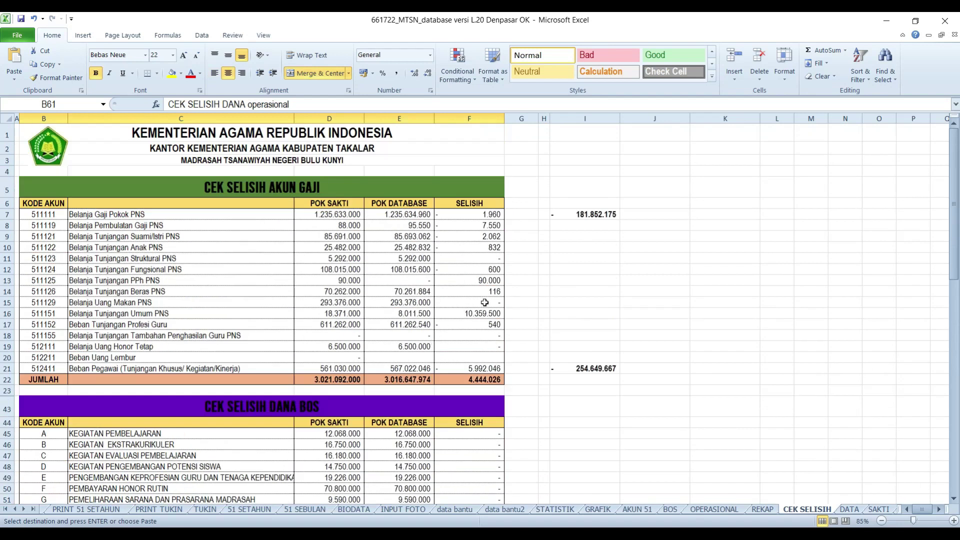
Examine the SELISIH values under CEK SELISIH AKUN GAJI, comparing POK SAKTI with POK DATABASE for accounts 511125 and 512411
click(256, 190)
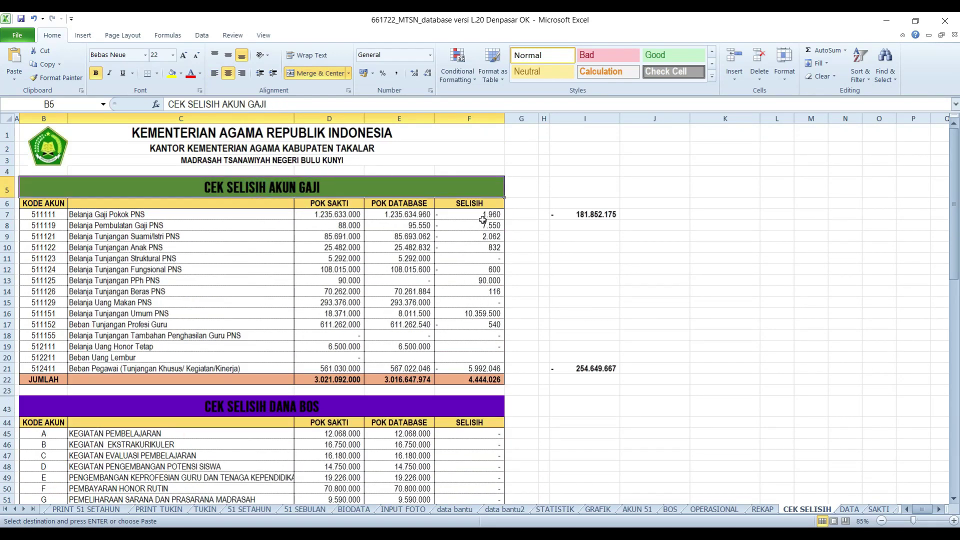
drag(486, 215, 492, 272)
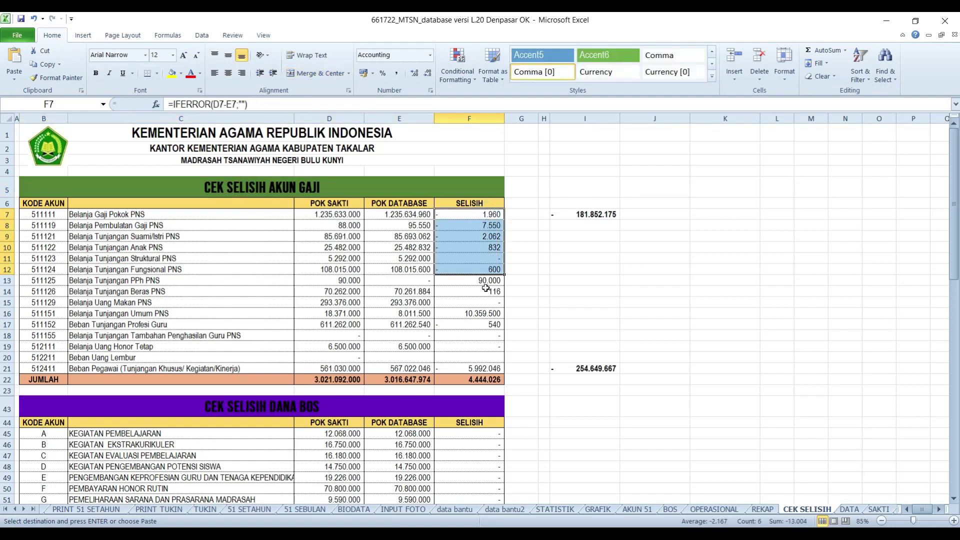
click(471, 286)
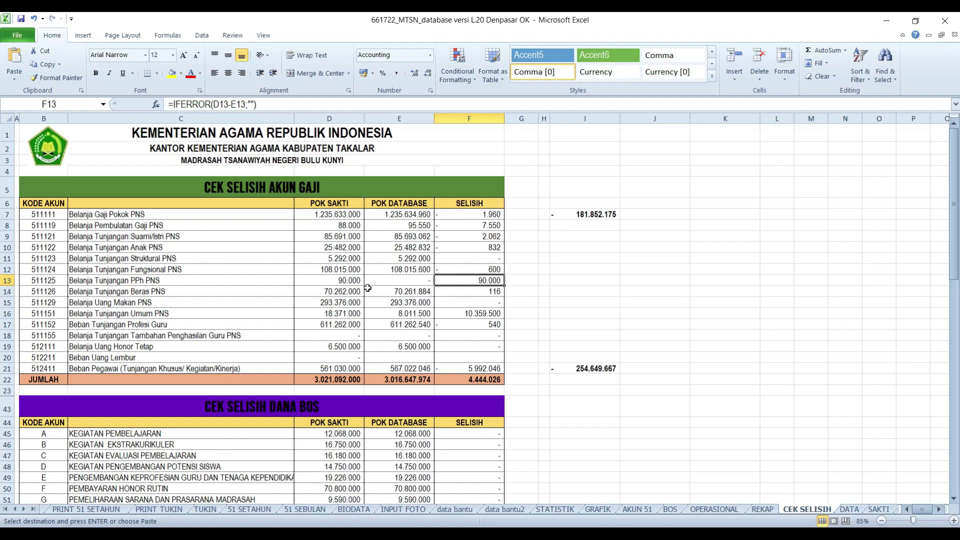
click(351, 284)
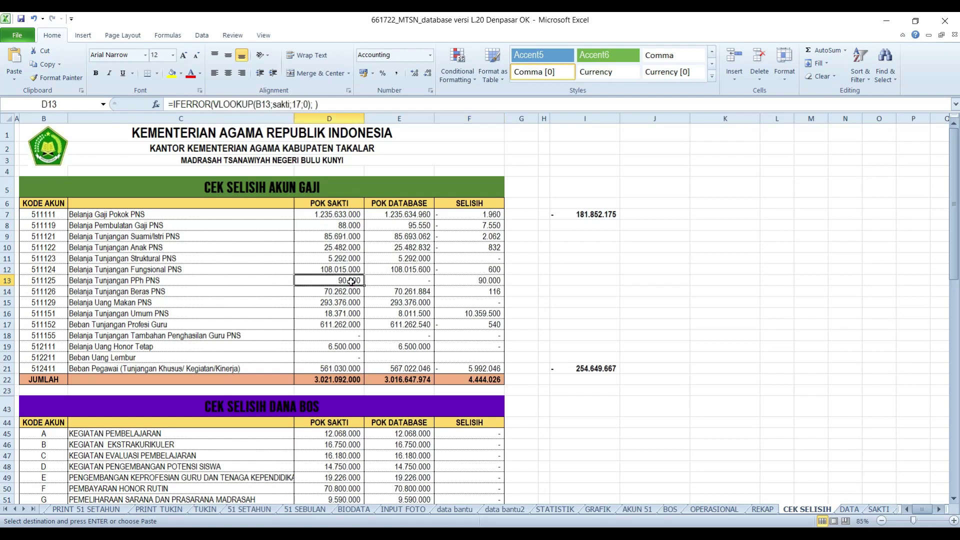
click(490, 284)
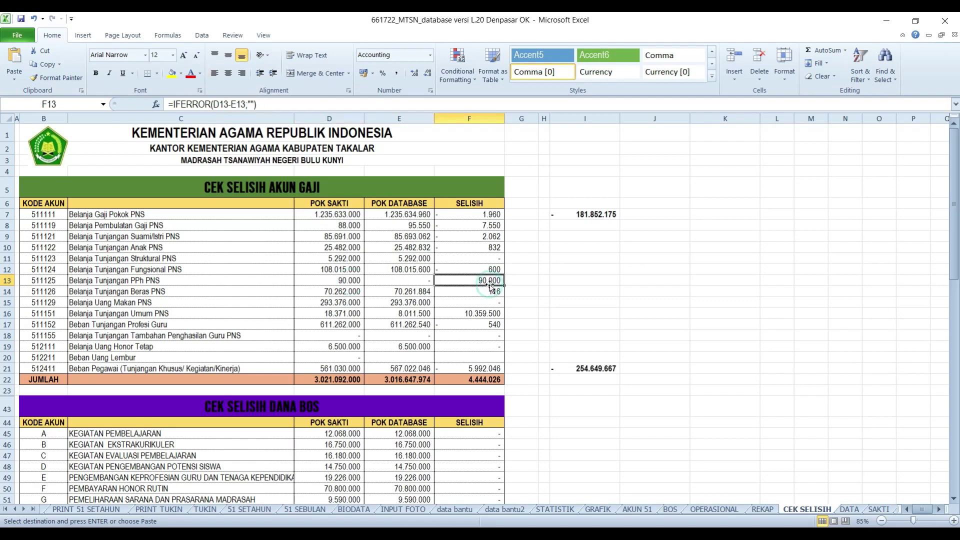
click(415, 283)
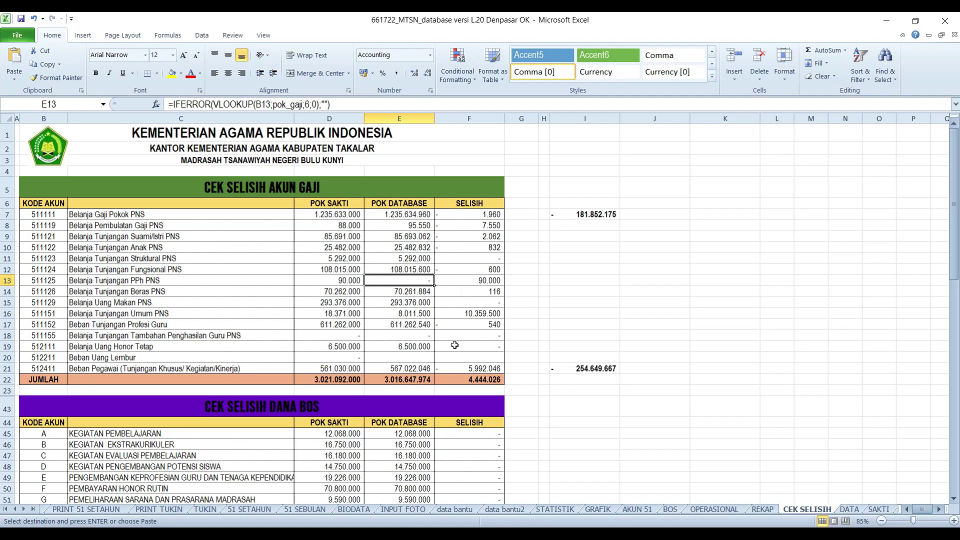
click(470, 369)
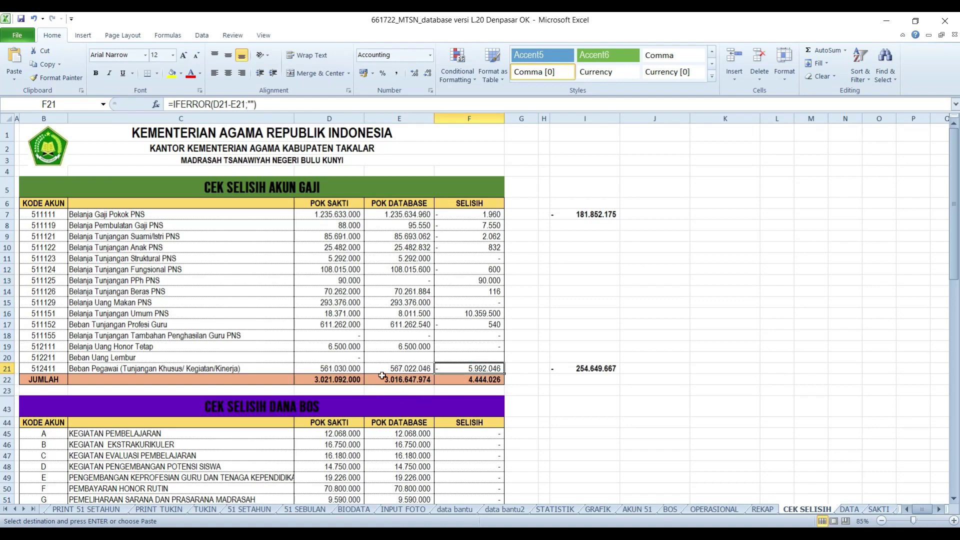
click(410, 368)
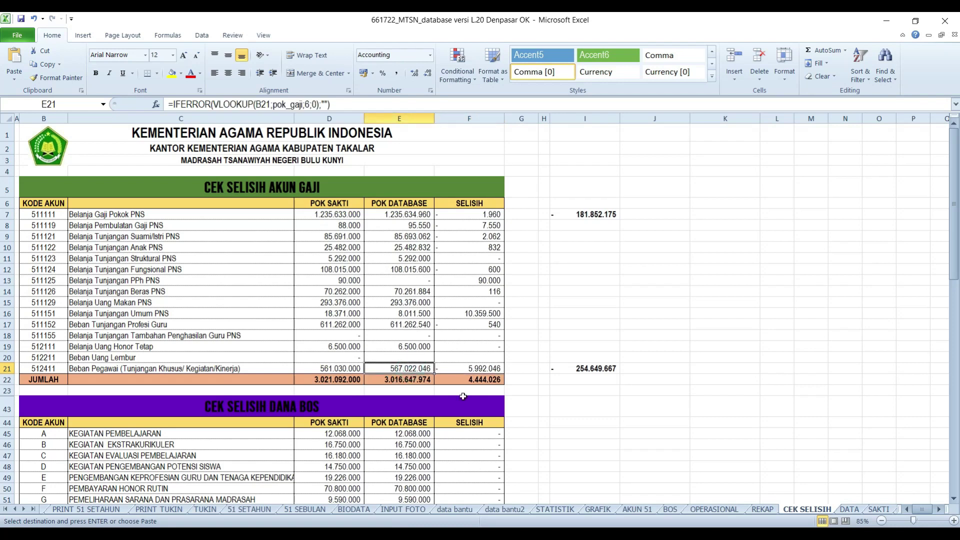
click(350, 369)
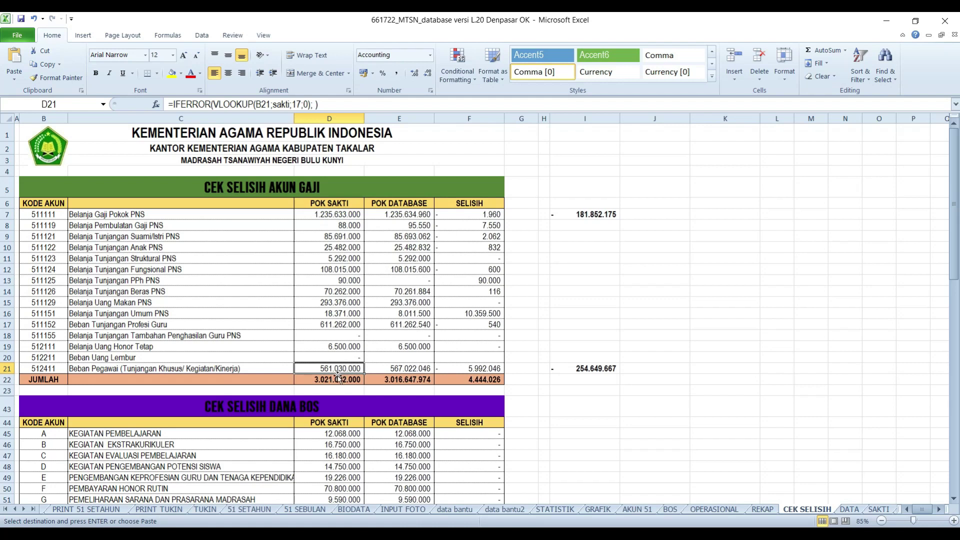
scroll(460, 371, down, 1)
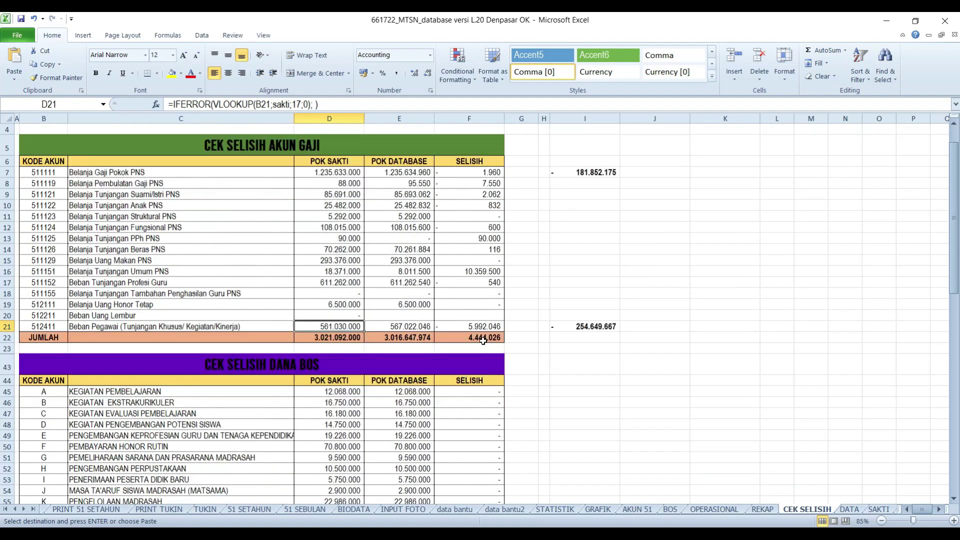
click(484, 326)
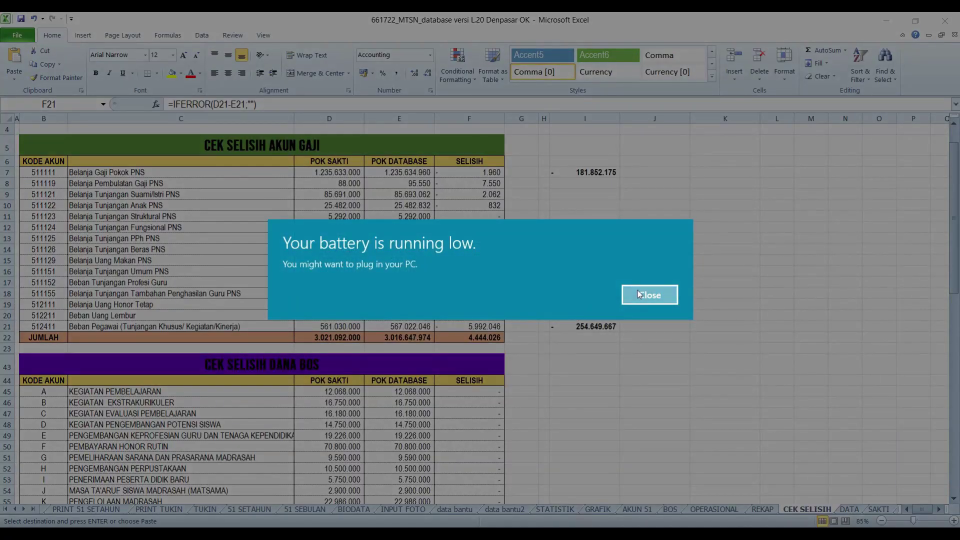
Dismiss the battery warning, return to the database workbook, and compare POK SAKTI, POK DATABASE and SELISIH for account 511151 Belanja Tunjangan Umum PNS
click(647, 295)
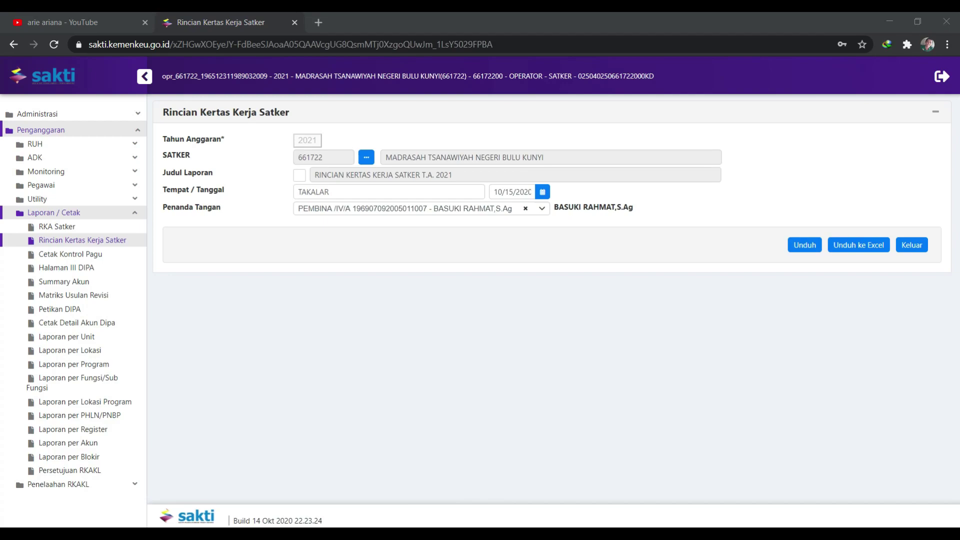
click(632, 486)
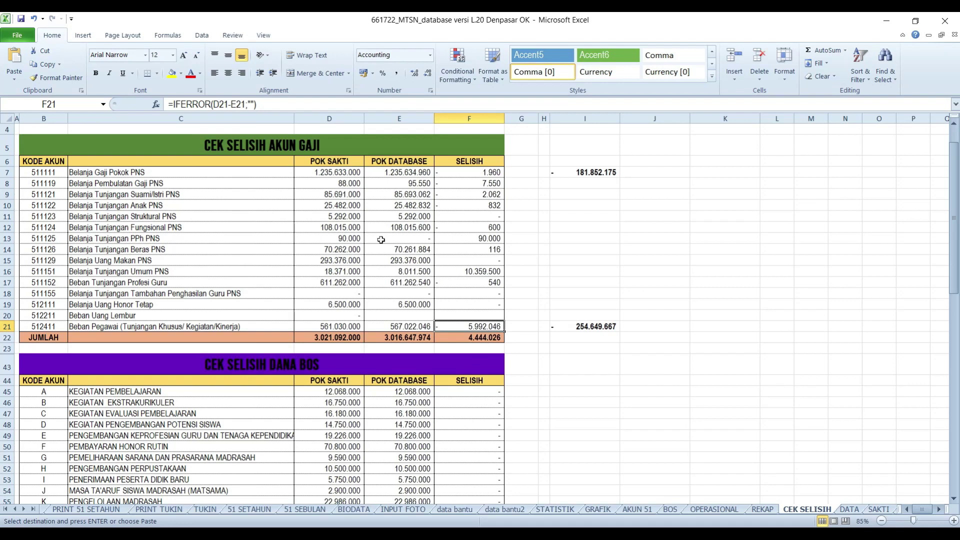
click(251, 270)
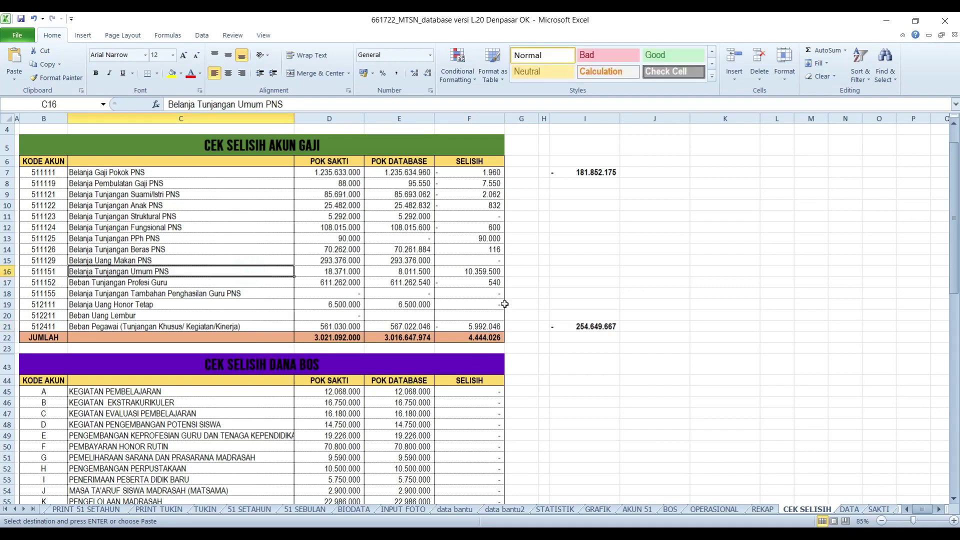
click(480, 271)
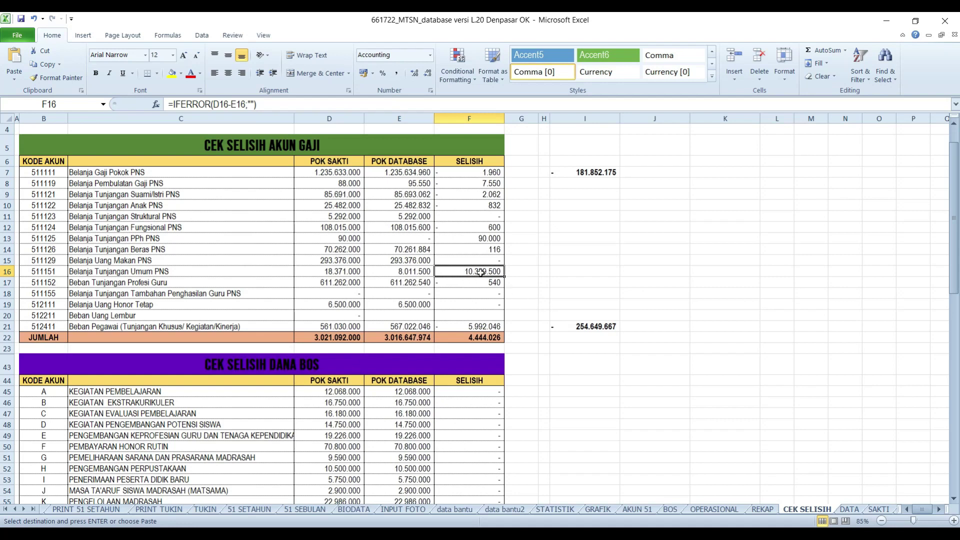
click(477, 294)
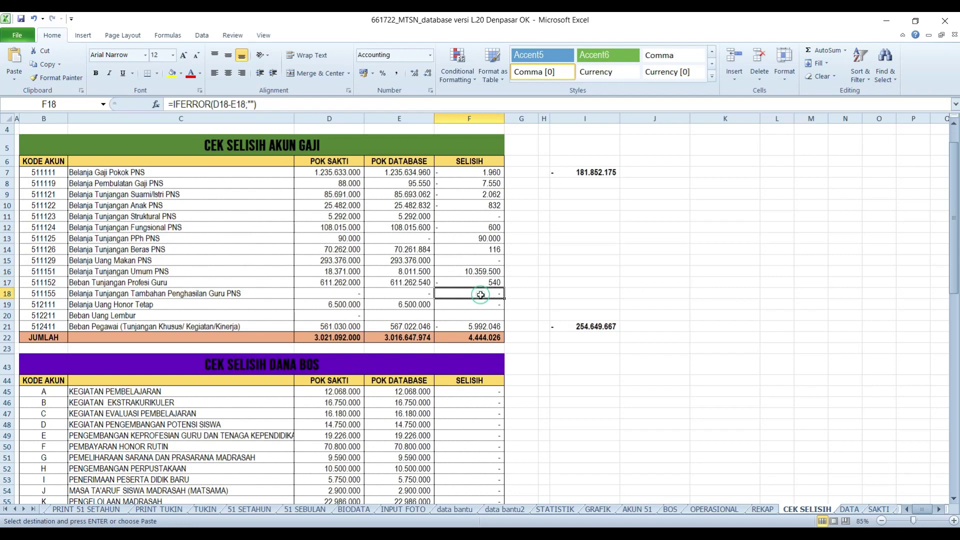
click(414, 270)
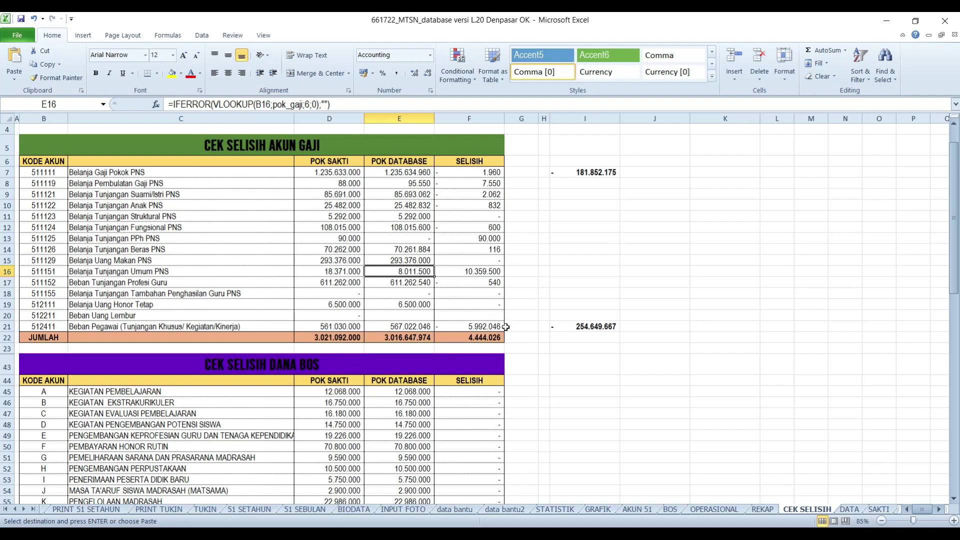
click(495, 271)
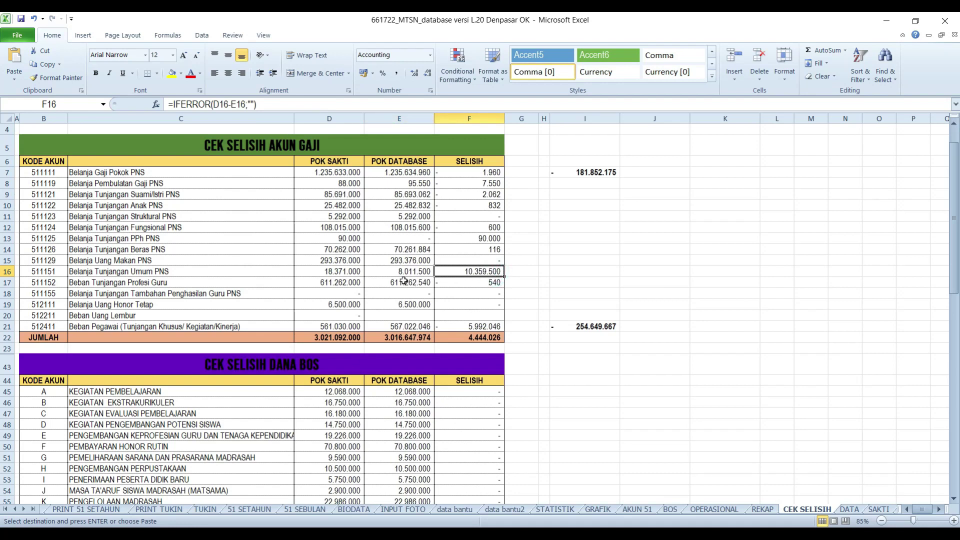
click(418, 272)
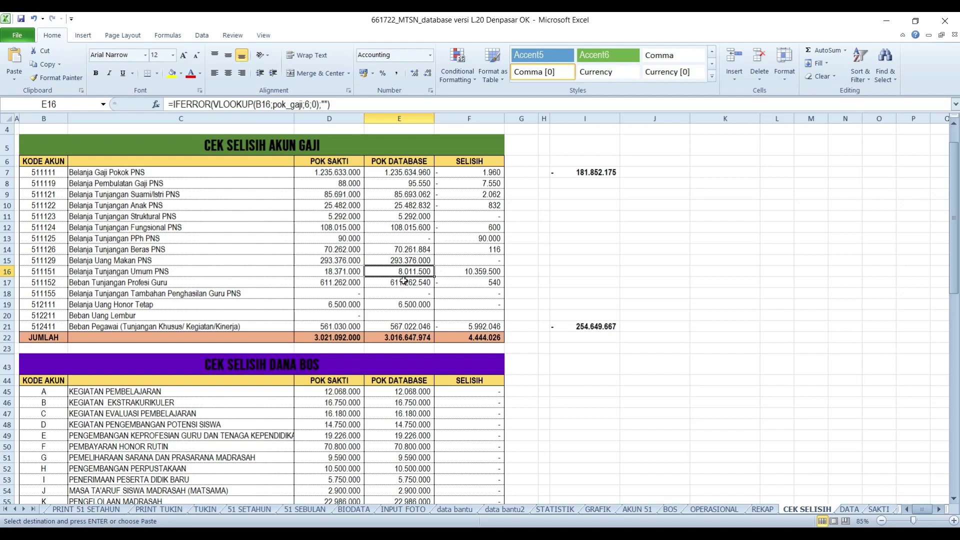
click(409, 228)
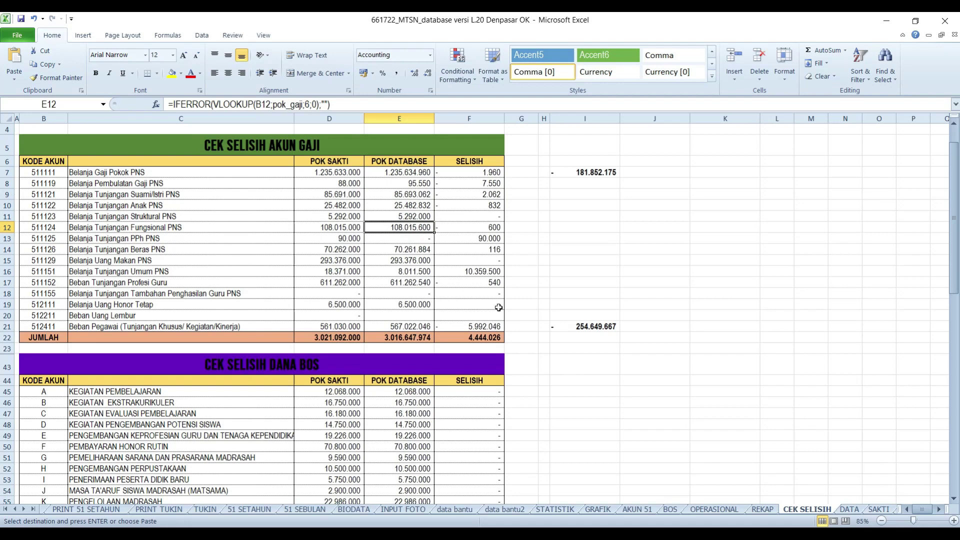
drag(486, 272, 347, 268)
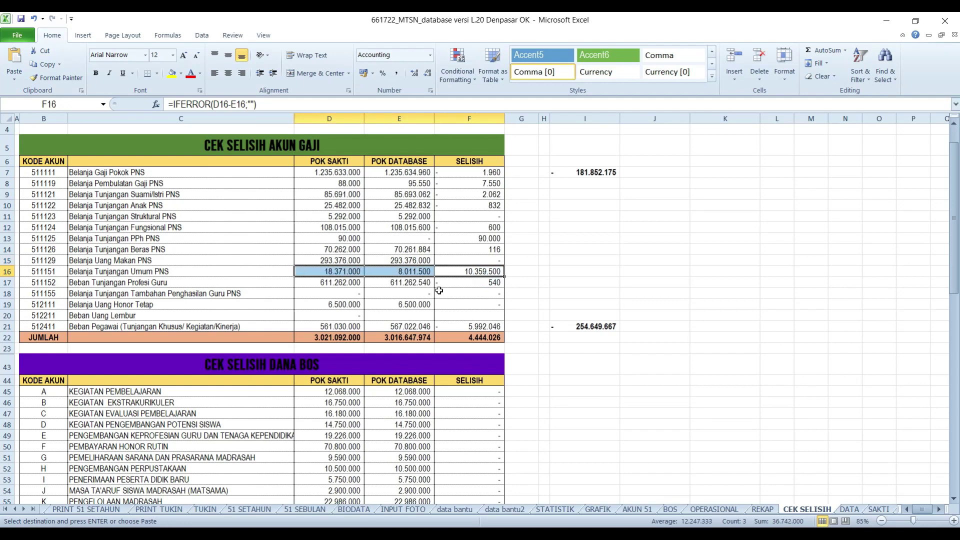
Highlight the SELISIH cell F21 of account 512411 with a yellow fill and check its POK SAKTI and POK DATABASE cells
scroll(470, 308, down, 2)
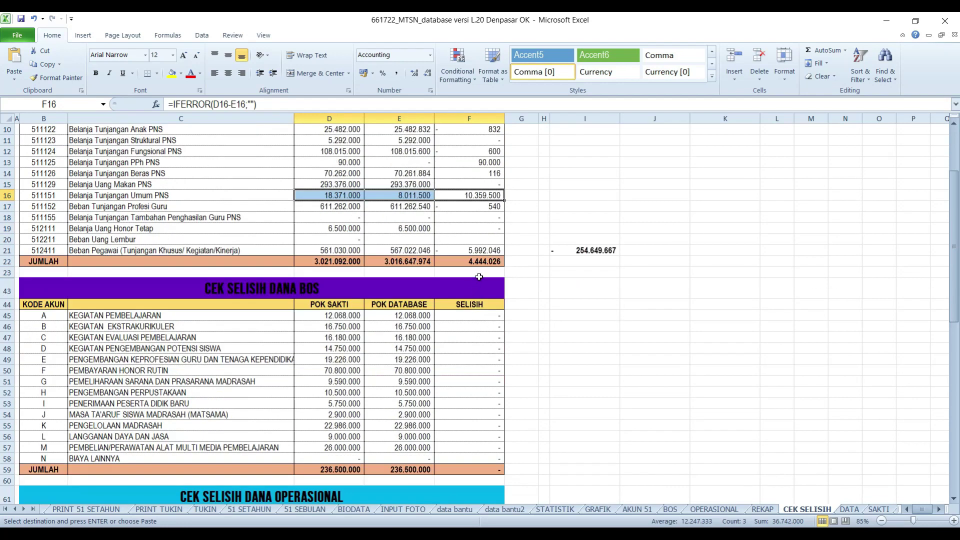
click(492, 248)
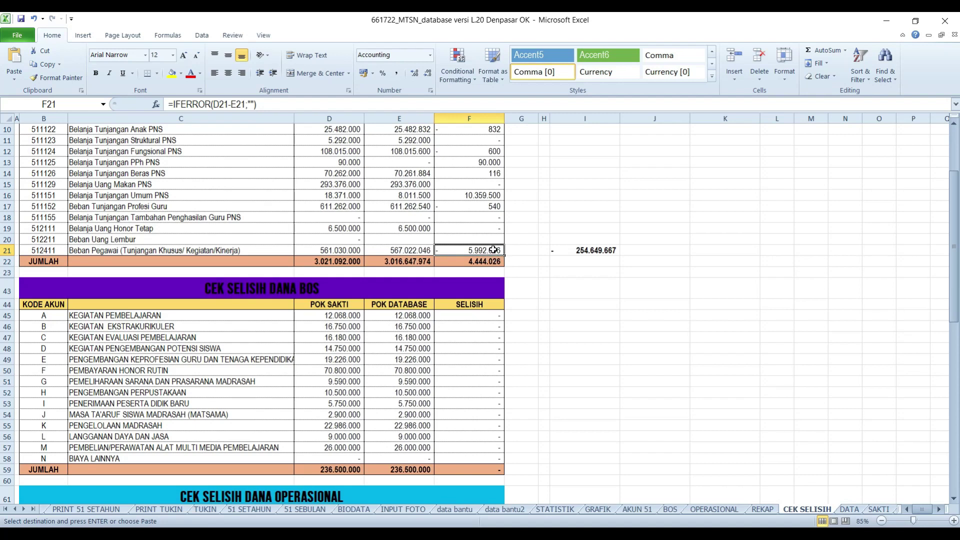
scroll(493, 250, down, 5)
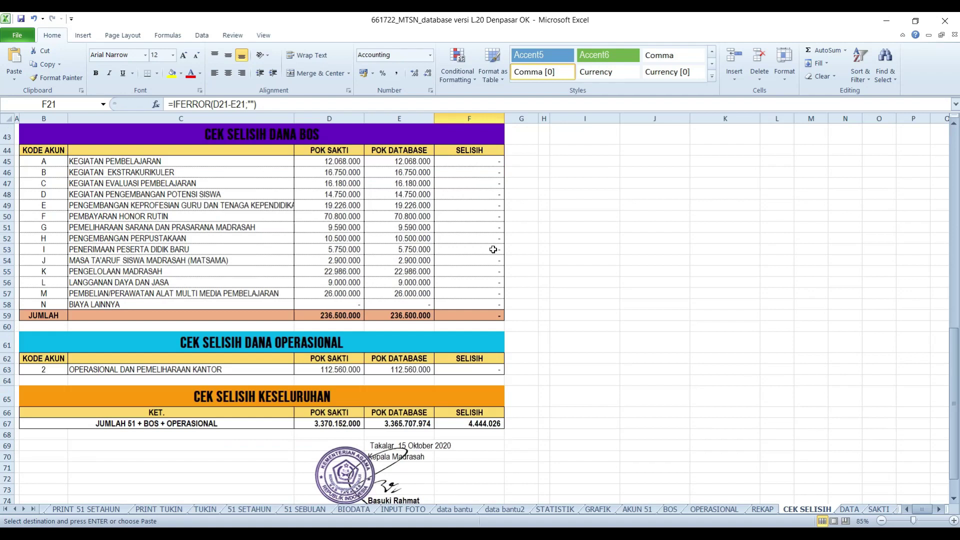
scroll(420, 330, up, 8)
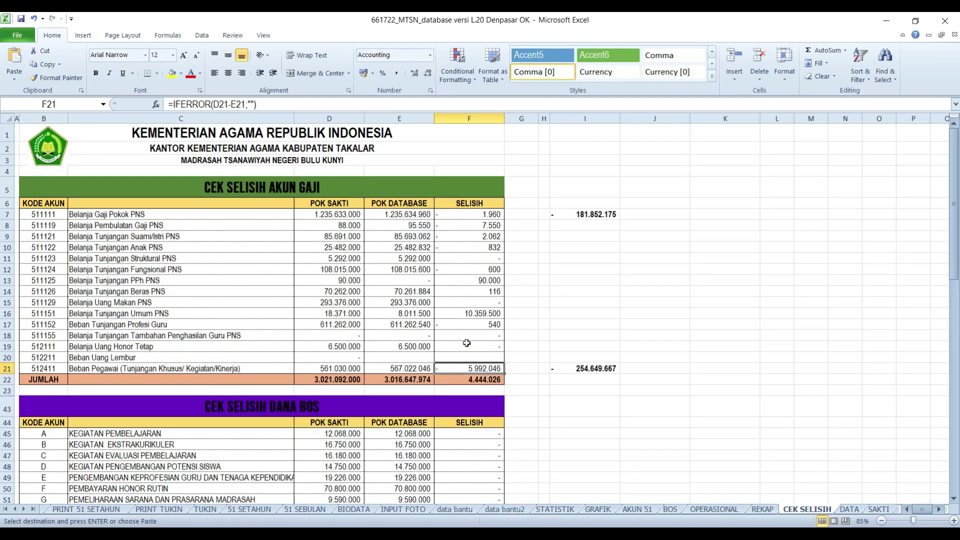
click(172, 73)
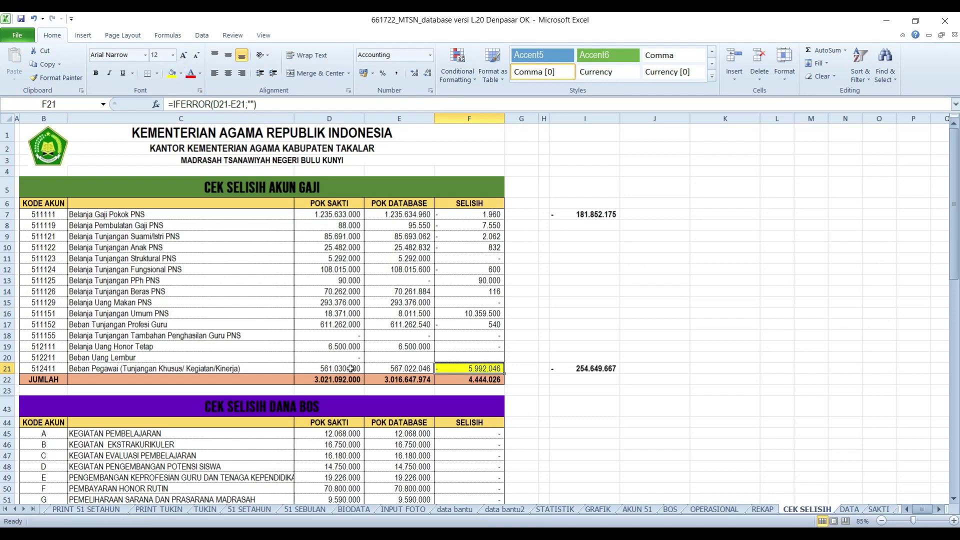
click(408, 368)
click(350, 370)
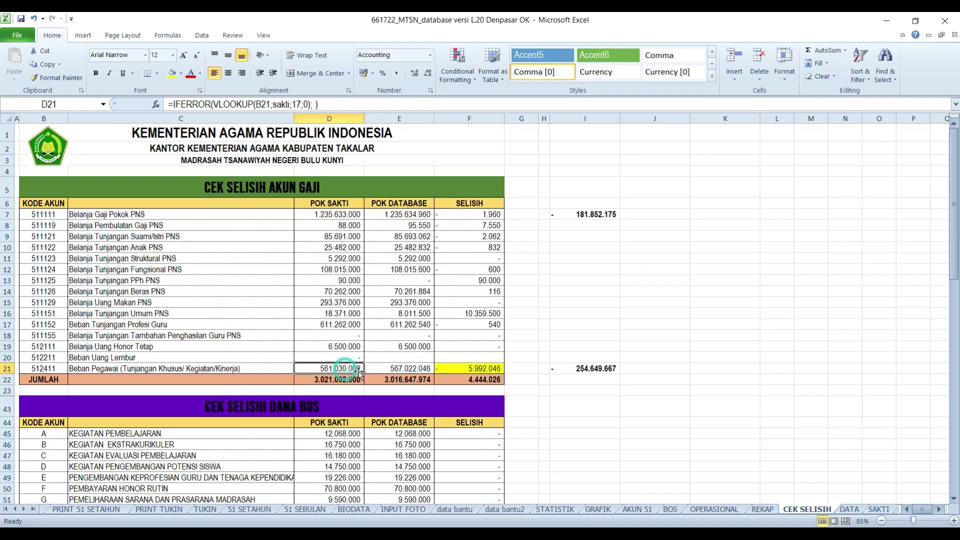
click(491, 369)
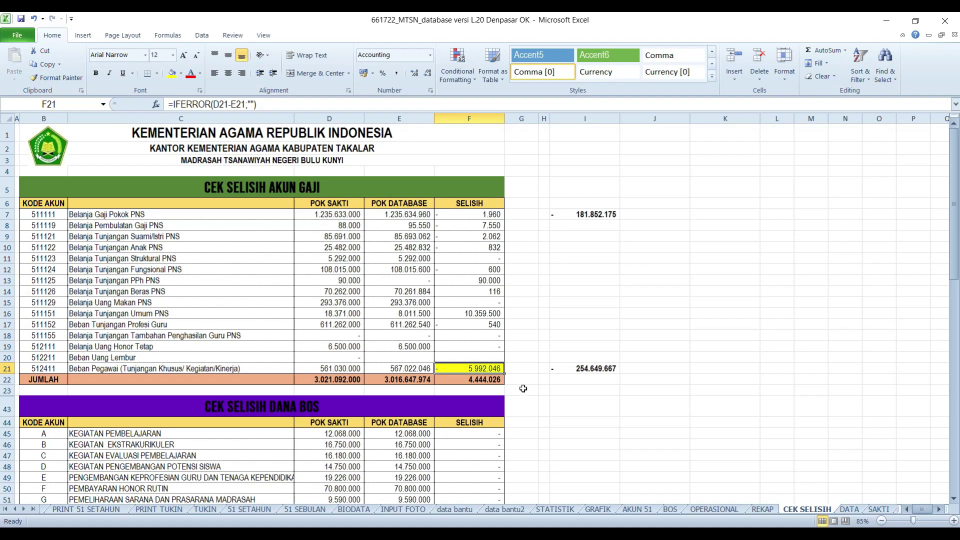
Open the AKUN 51 sheet for INPUT KK BELANJA 51 and view the Tunjangan Kinerja rows under account 512411
click(60, 159)
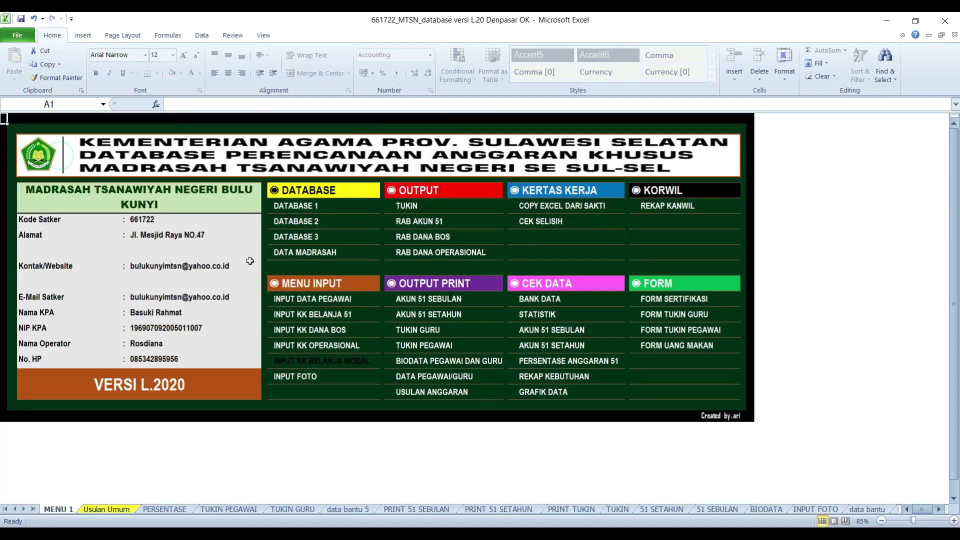
click(333, 320)
scroll(410, 340, down, 14)
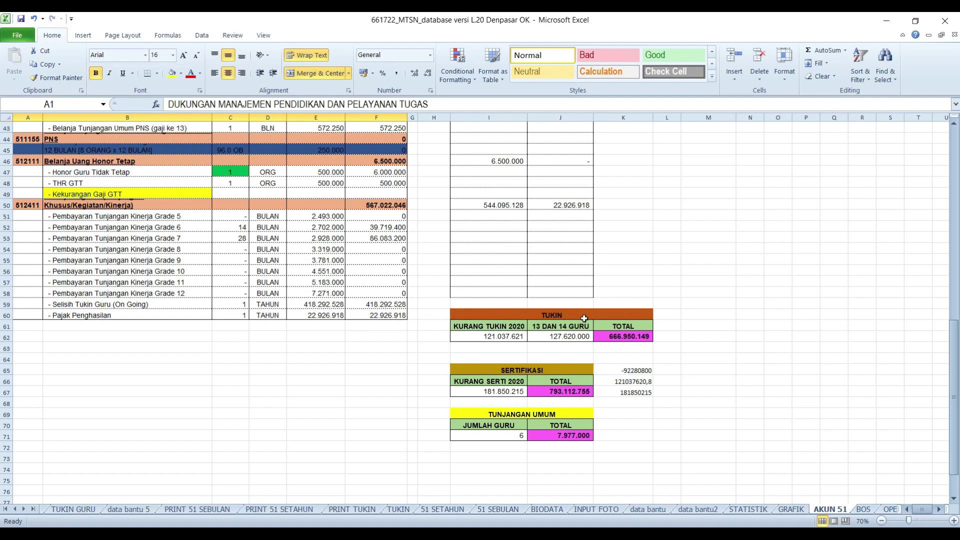
click(375, 340)
text(=)
key(Up)
key(Up)
key(Up)
key(Left)
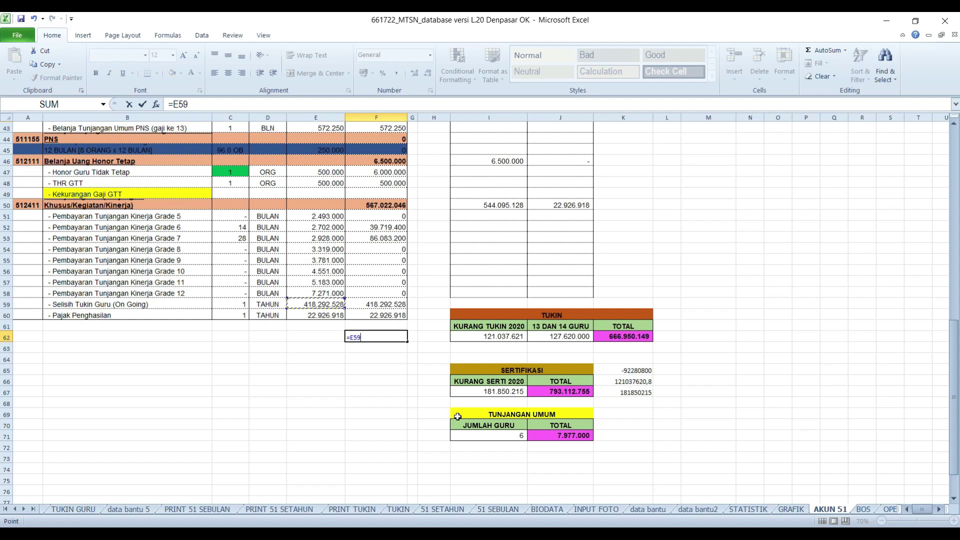
key(Escape)
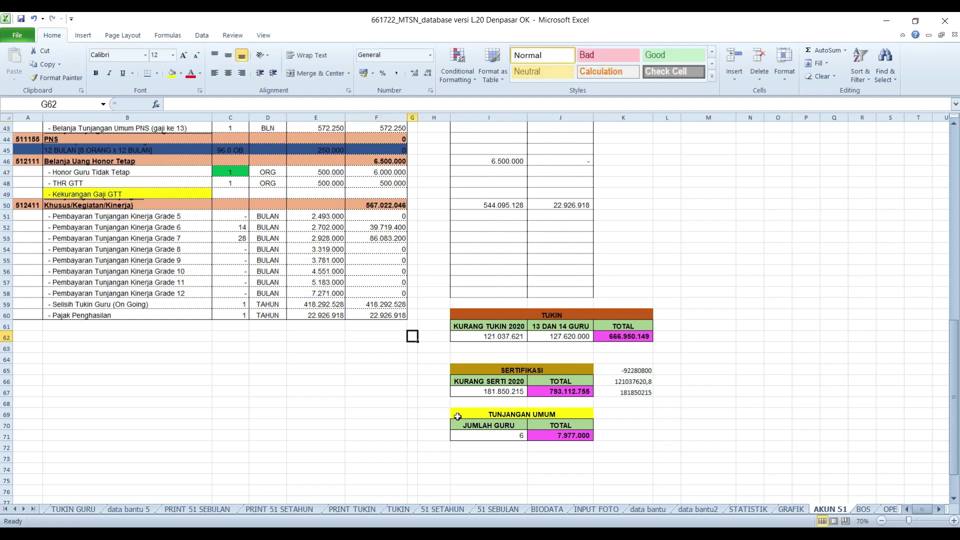
key(Up)
key(Up)
key(Up)
key(Up)
key(Up)
key(Up)
key(Up)
key(Up)
key(Up)
key(Up)
key(Down)
key(Down)
key(Up)
key(Up)
key(Down)
key(Down)
key(Up)
key(Up)
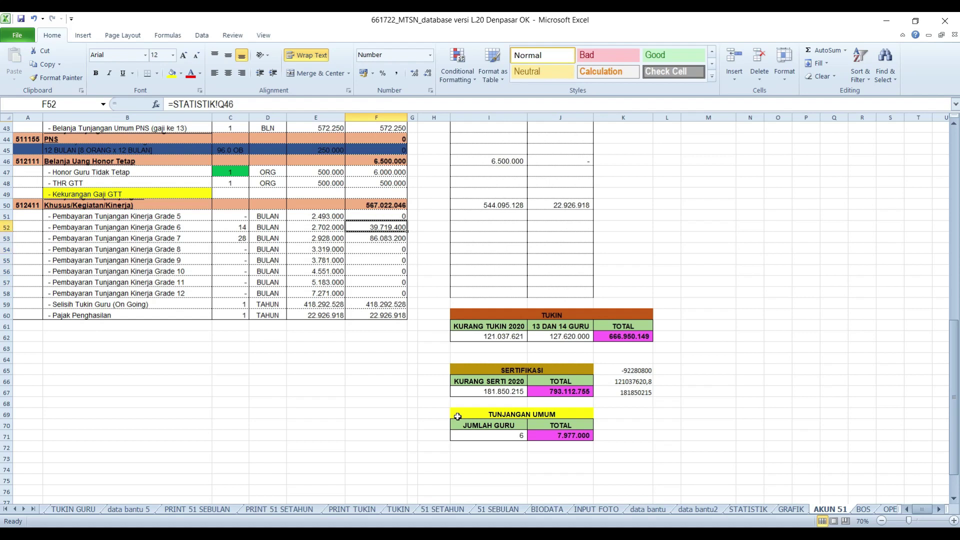
key(Right)
key(Right)
key(Down)
key(Down)
key(Down)
key(Up)
key(Right)
key(Right)
key(Right)
key(Up)
key(Right)
key(Left)
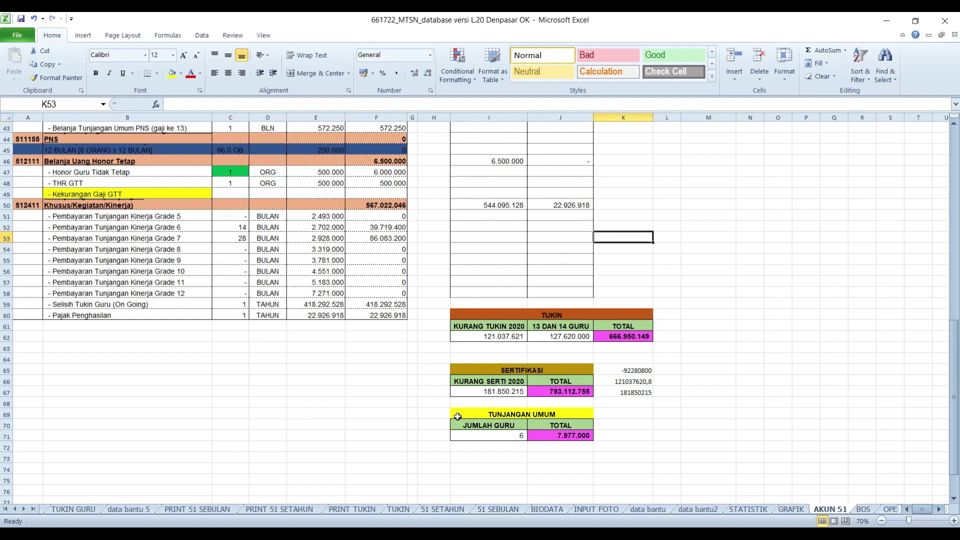
key(Left)
key(Left)
key(Left)
key(Down)
key(Down)
key(Down)
key(Down)
key(Down)
key(Down)
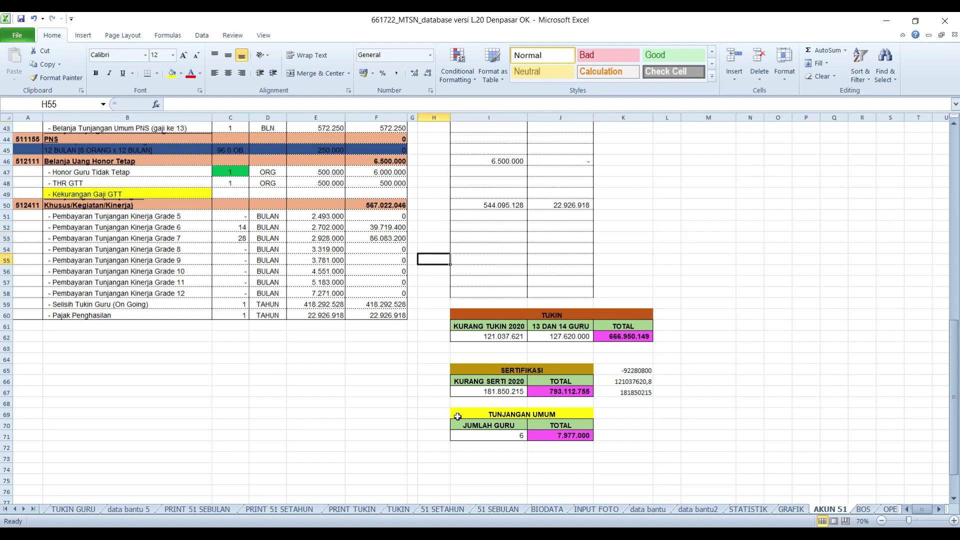
key(Down)
key(Down)
key(Left)
key(Left)
key(Down)
key(Left)
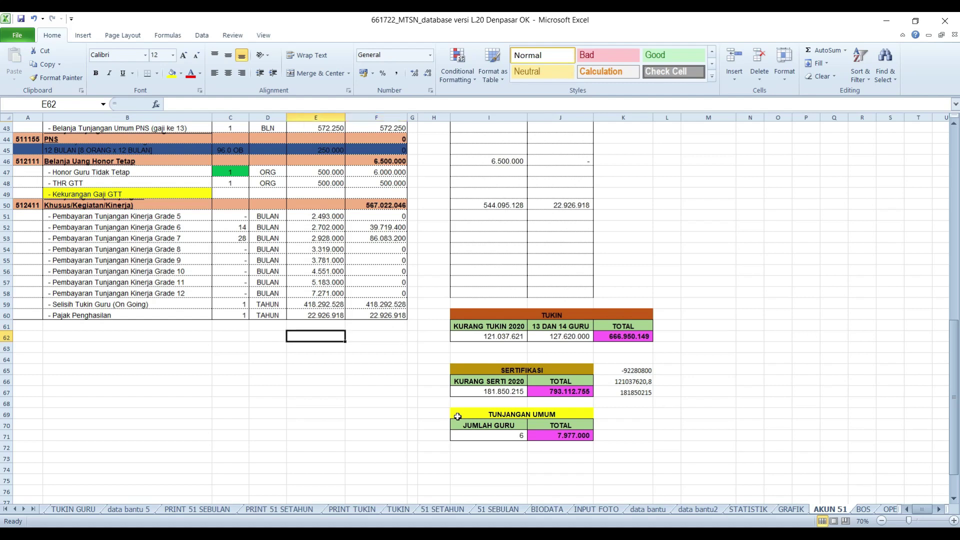
text(6)
key(Escape)
Go back to the CEK SELISIH sheet and copy the SELISIH cell F21 of account 512411
scroll(424, 300, up, 9)
scroll(424, 300, up, 5)
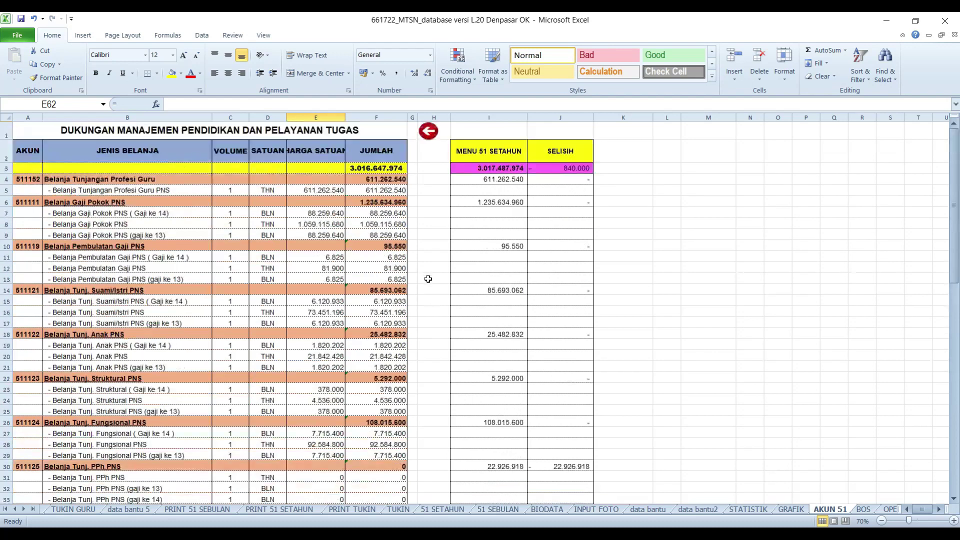
click(430, 131)
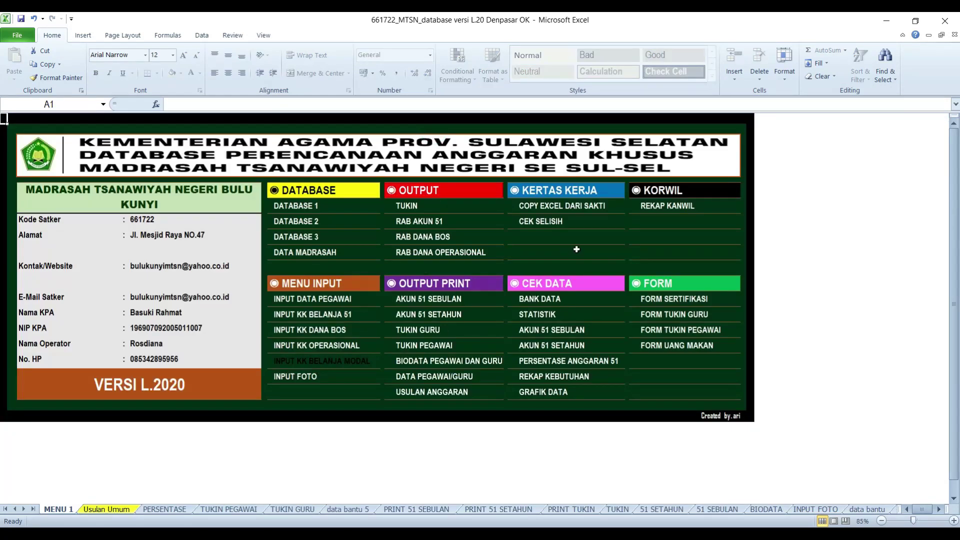
click(555, 221)
scroll(480, 277, down, 3)
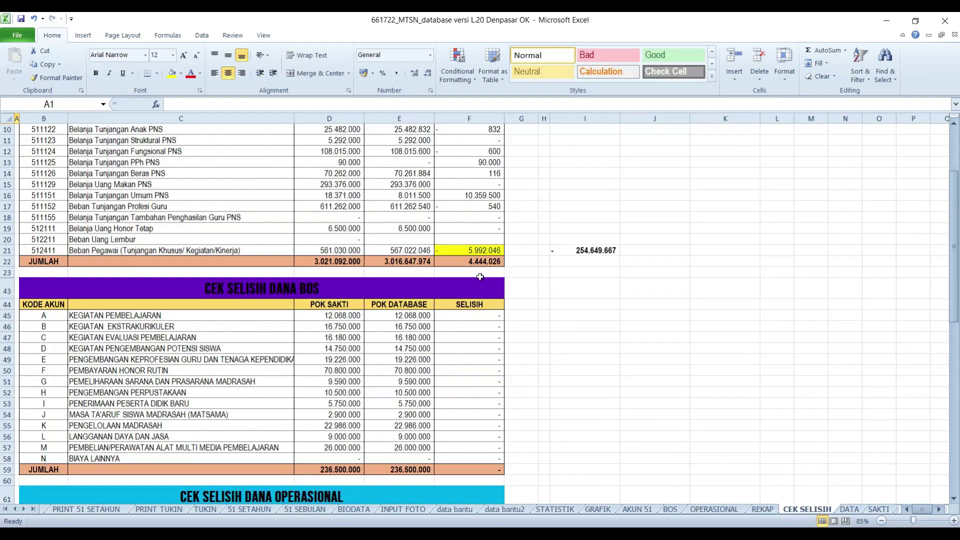
click(481, 250)
key(ctrl+c)
scroll(273, 192, up, 3)
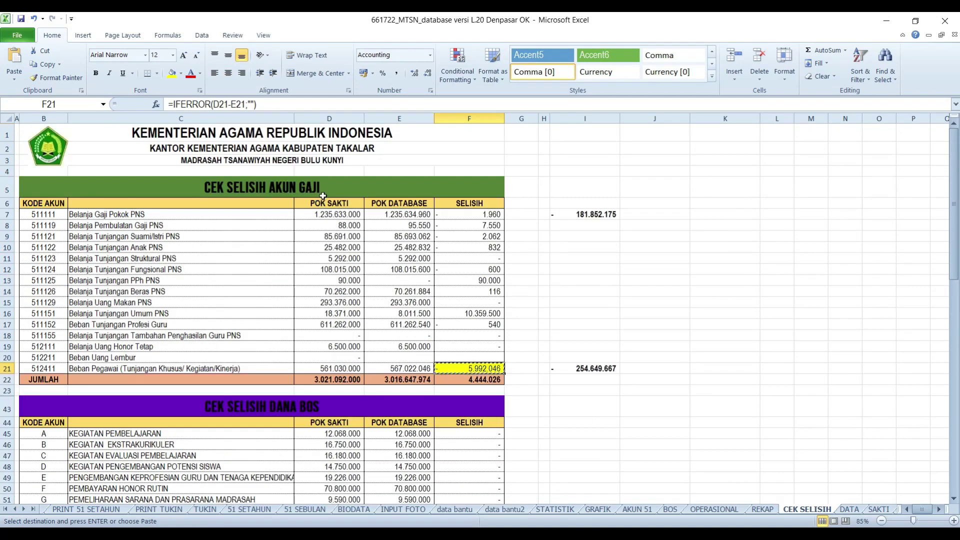
Return to the AKUN 51 sheet and paste the copied difference as a value into E62, below the Pajak Penghasilan row
click(50, 153)
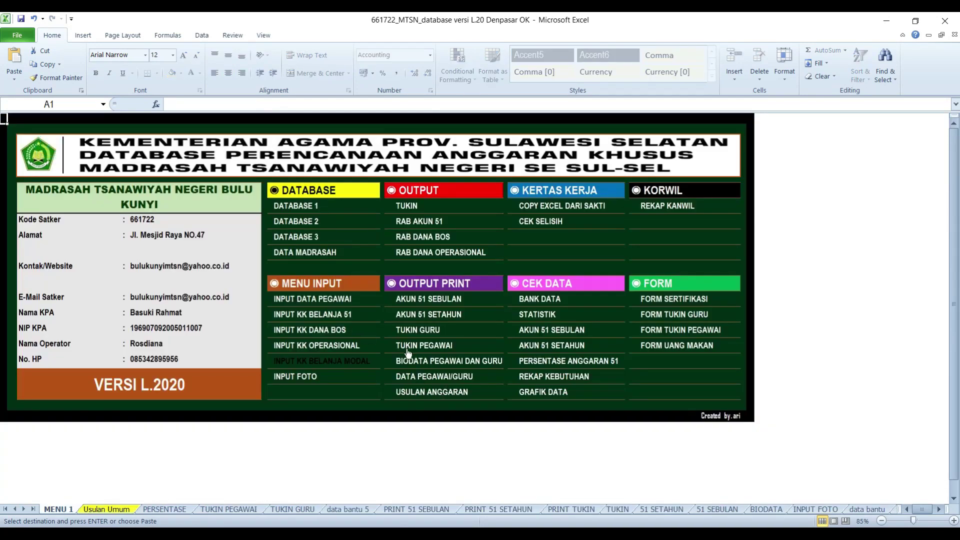
click(336, 314)
scroll(345, 315, down, 15)
scroll(351, 319, down, 2)
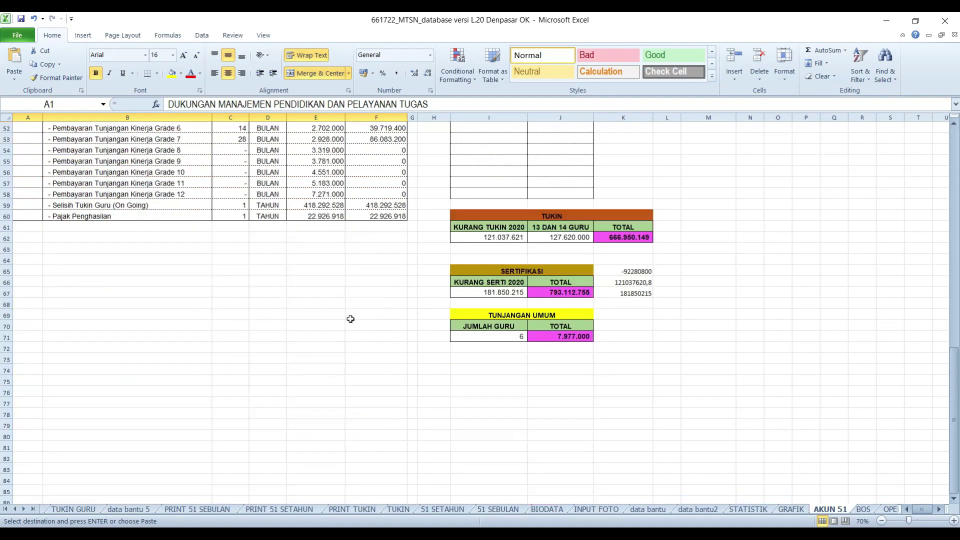
scroll(351, 319, up, 2)
right_click(330, 306)
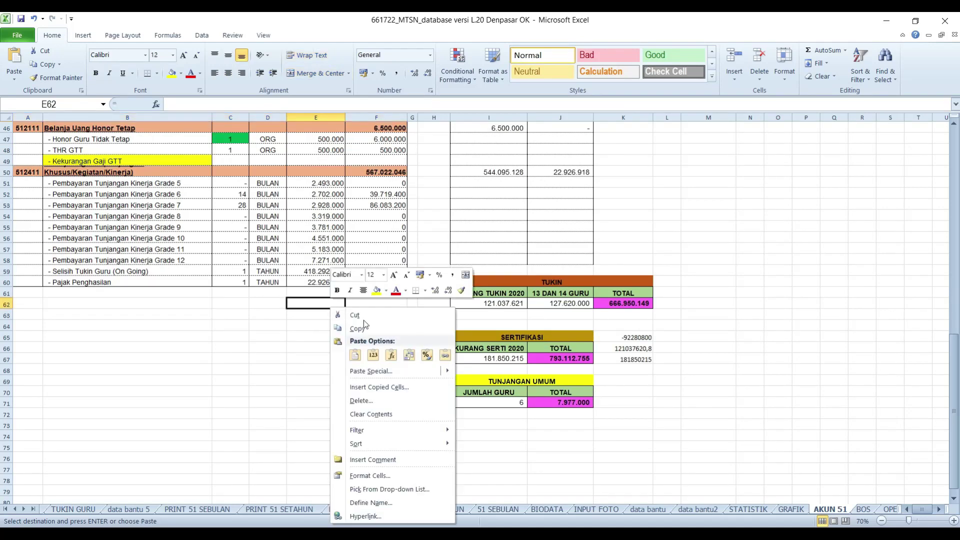
click(378, 355)
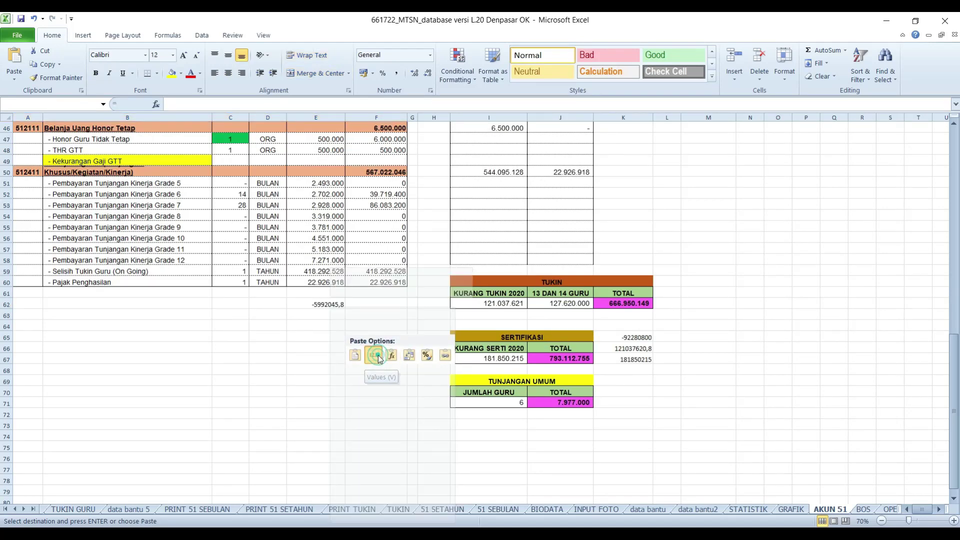
Remove the minus sign from the pasted difference in E62 so that it reads 5992045,8
click(177, 105)
key(BackSpace)
key(Return)
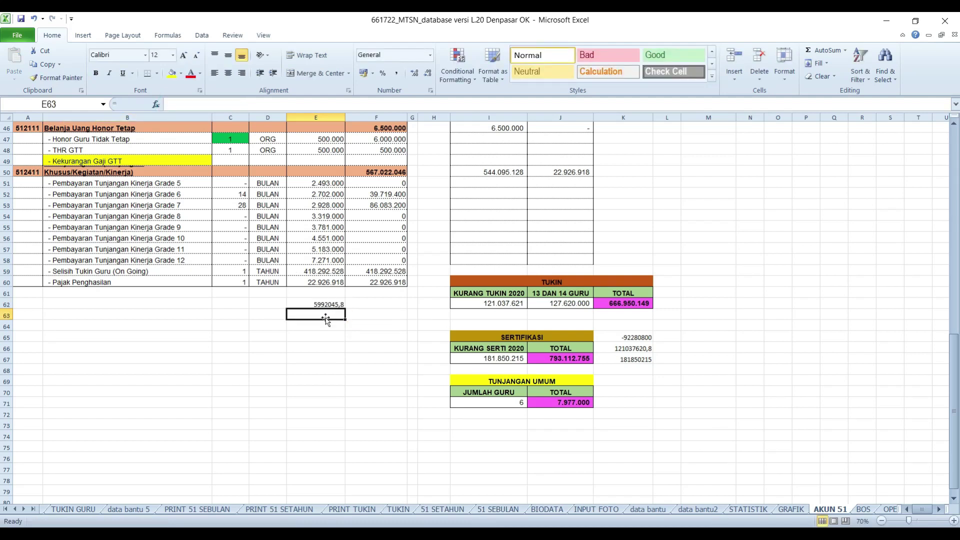
Add the Selisih Tukin Guru amount in E59 and the difference in E62 together in E63 with the formula =E59+E62
text(=)
key(Up)
key(Up)
key(Up)
key(Up)
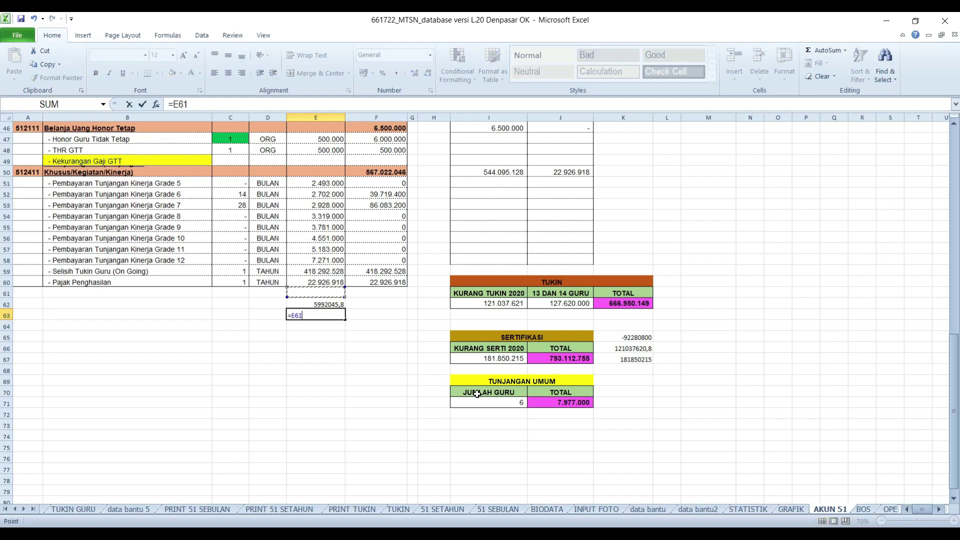
text(+)
key(Up)
key(Return)
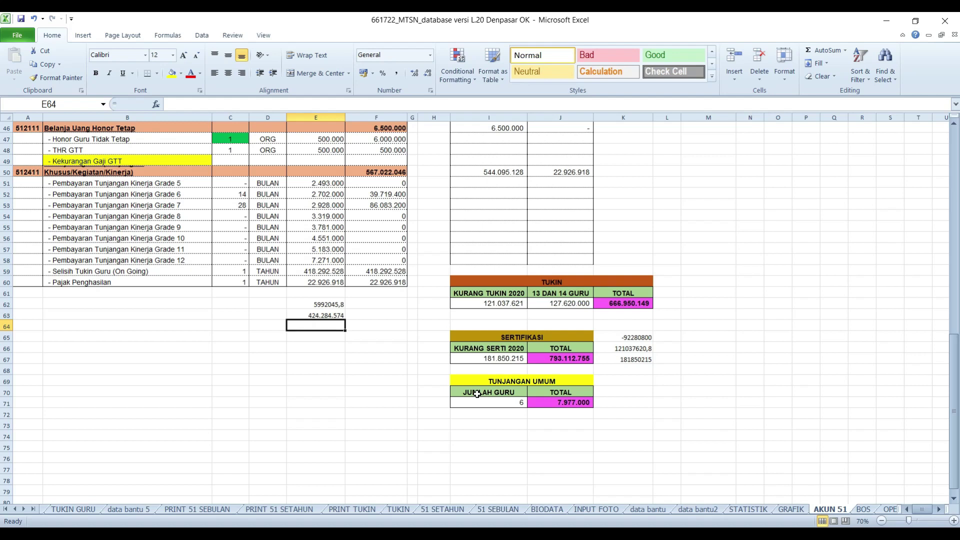
key(Up)
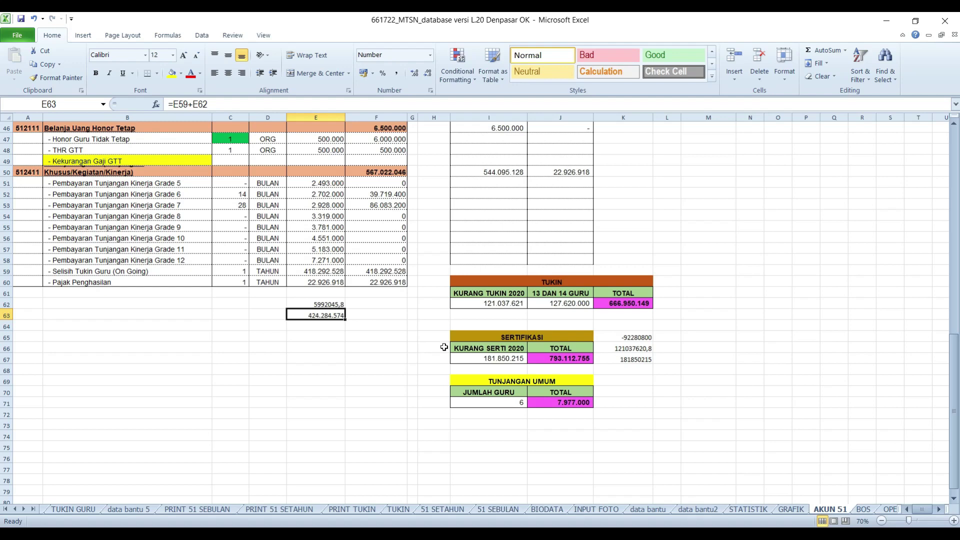
Switch to SAKTI in the browser, close the Rincian Kertas Kerja Satker form and open the Belanja Redesain form
key(alt+Tab)
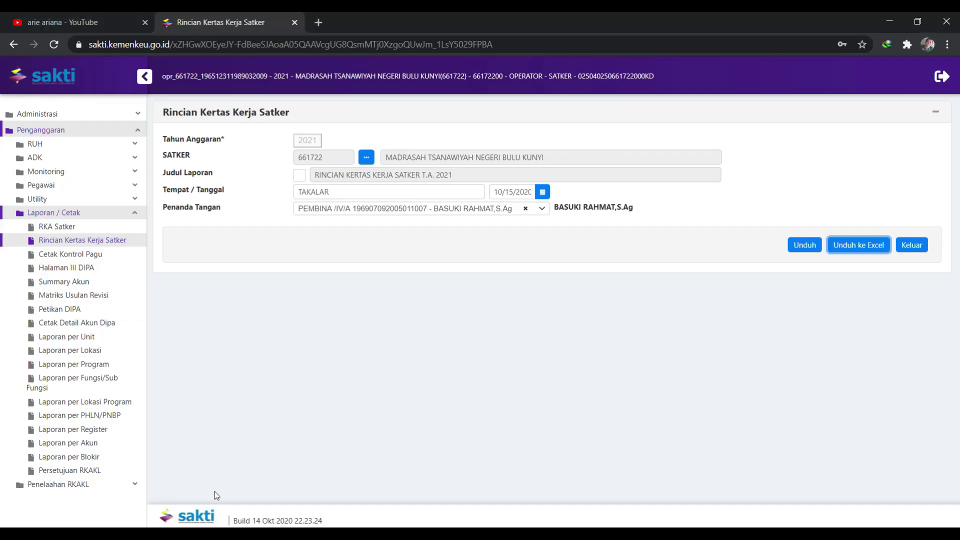
click(923, 247)
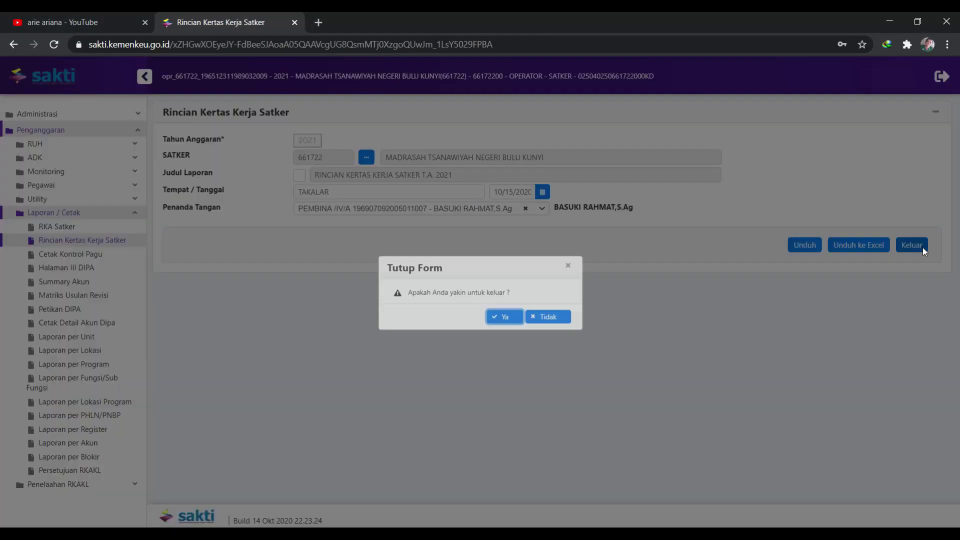
click(515, 324)
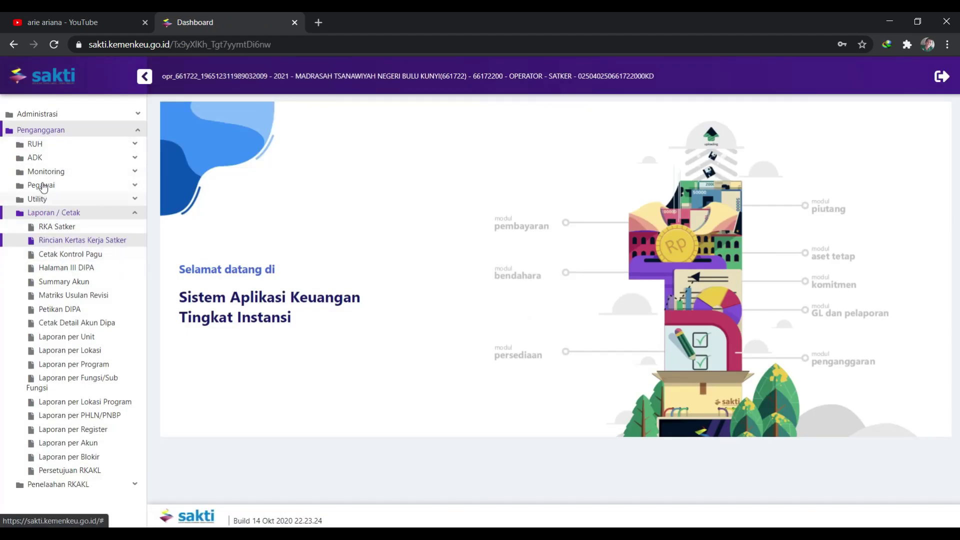
click(48, 148)
click(50, 158)
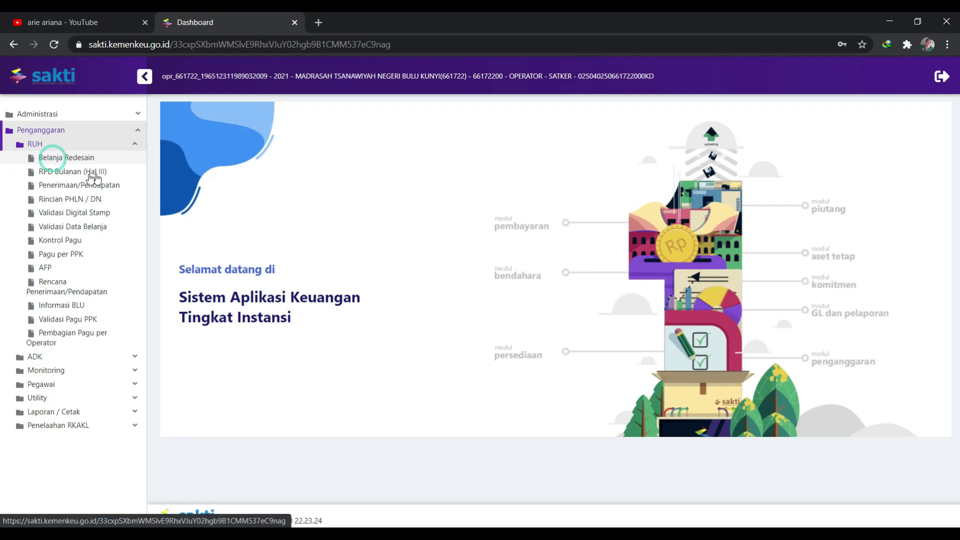
Load satker 661722 in Belanja Redesain with both KROs, 2129.QEK and 2135.EAA, displayed
click(370, 171)
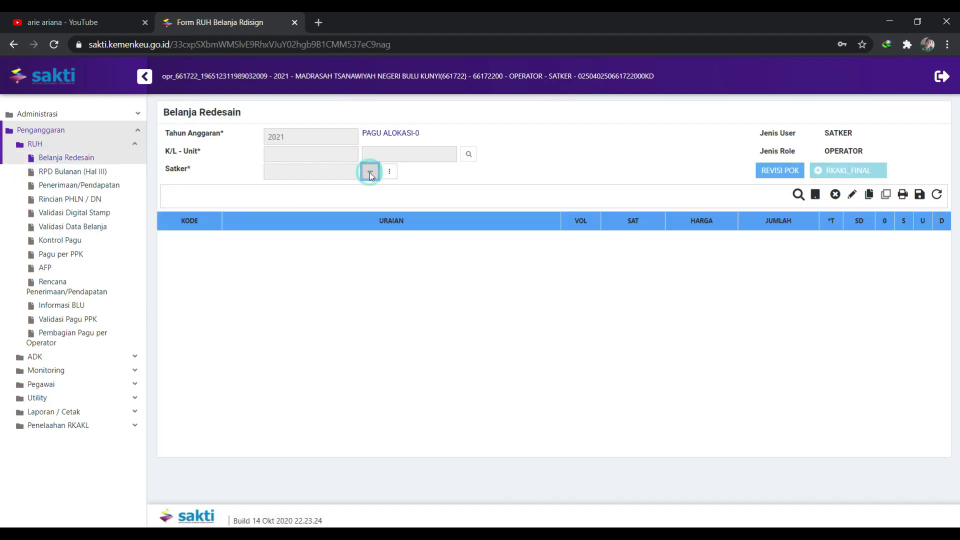
click(431, 189)
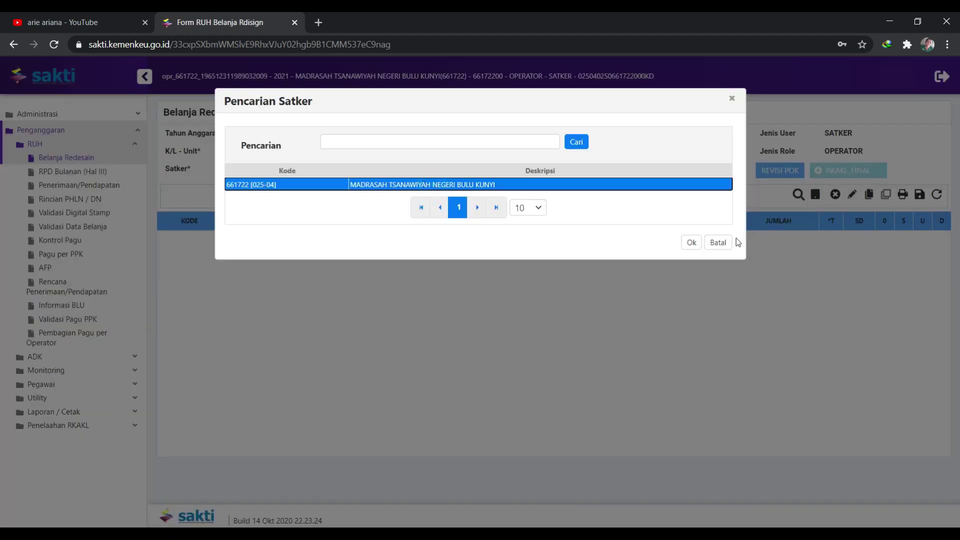
click(692, 242)
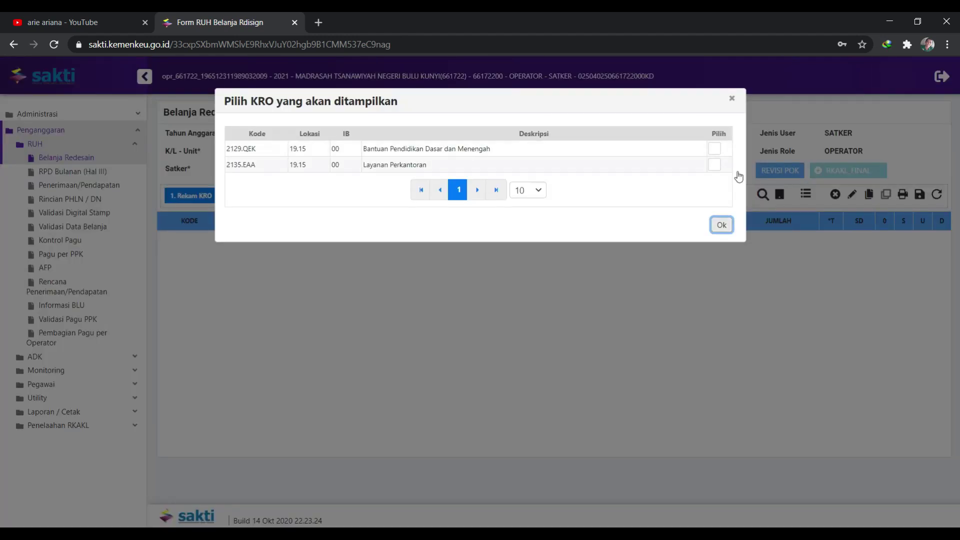
click(714, 149)
click(714, 164)
click(721, 226)
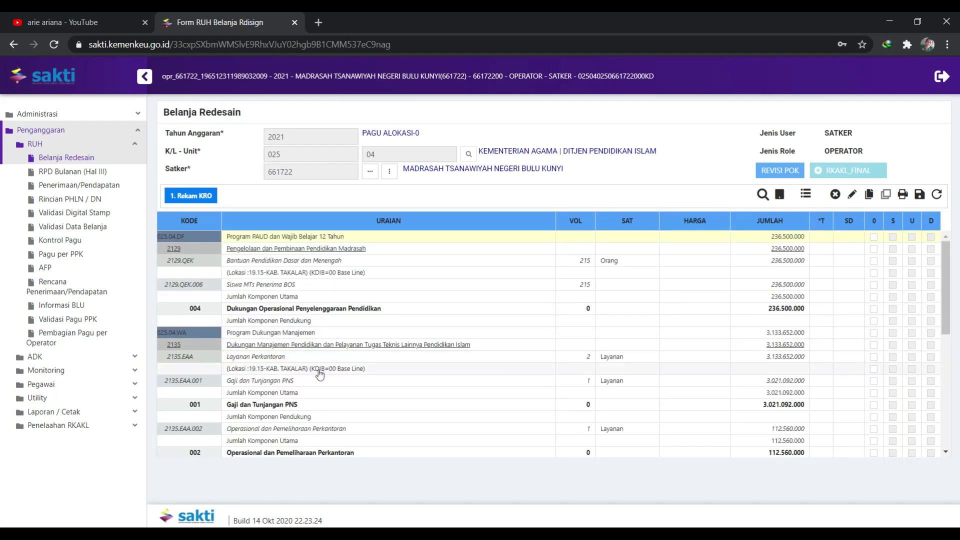
Expand component 001 Gaji dan Tunjangan PNS and open the item Selisih Tukin Guru (On Going) under account 512411 for editing
click(258, 381)
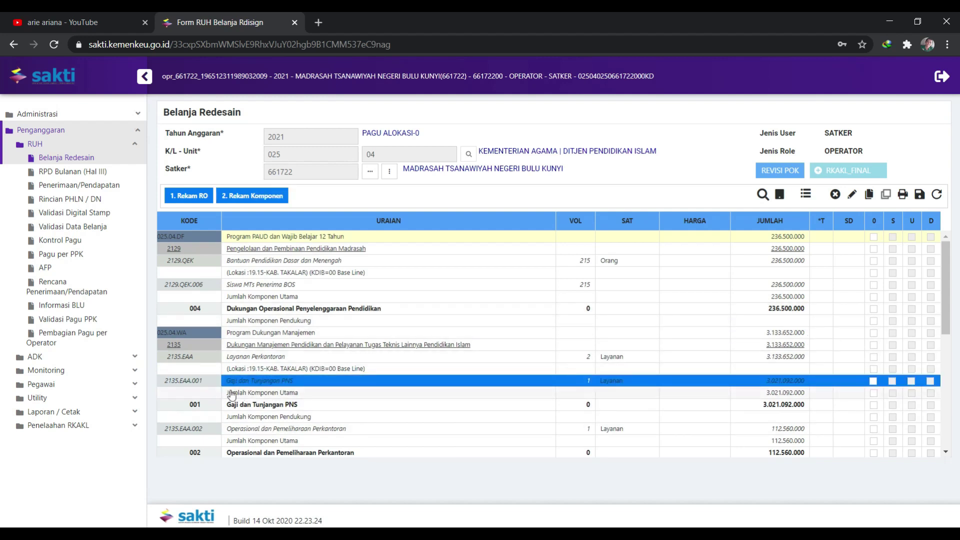
click(262, 403)
scroll(415, 395, down, 4)
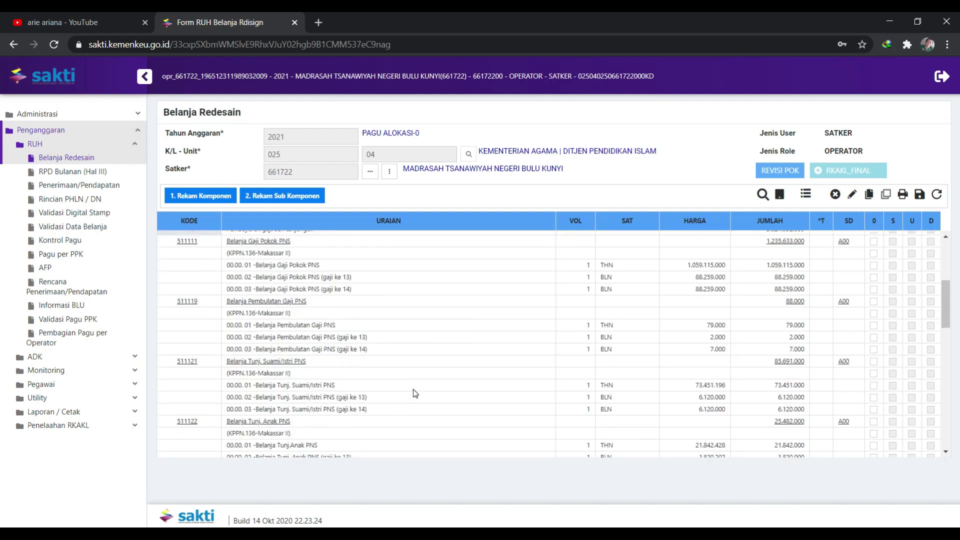
scroll(413, 389, down, 10)
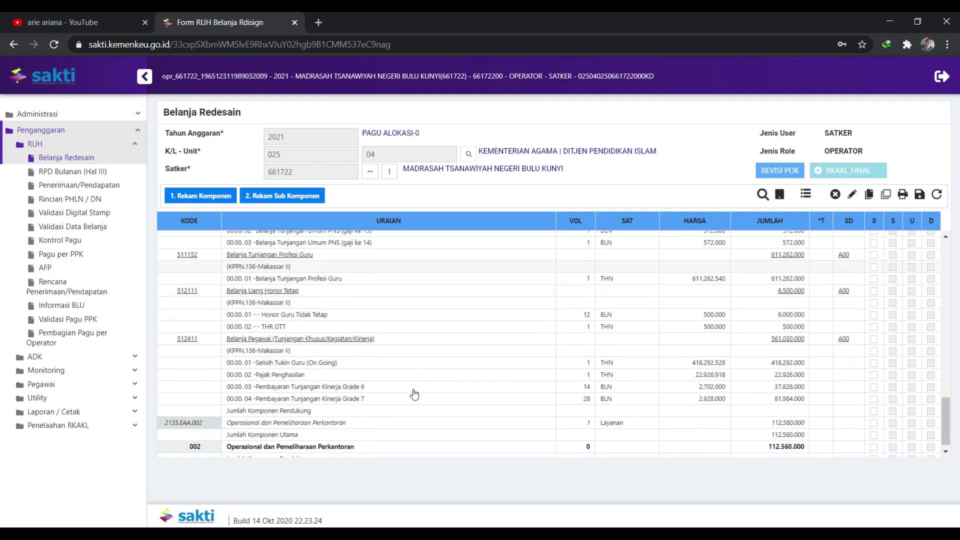
click(339, 364)
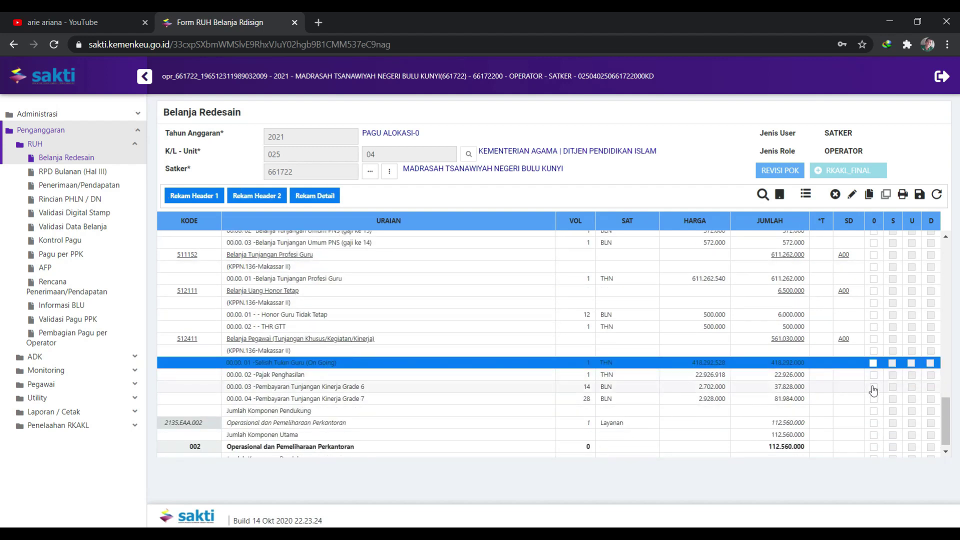
click(852, 195)
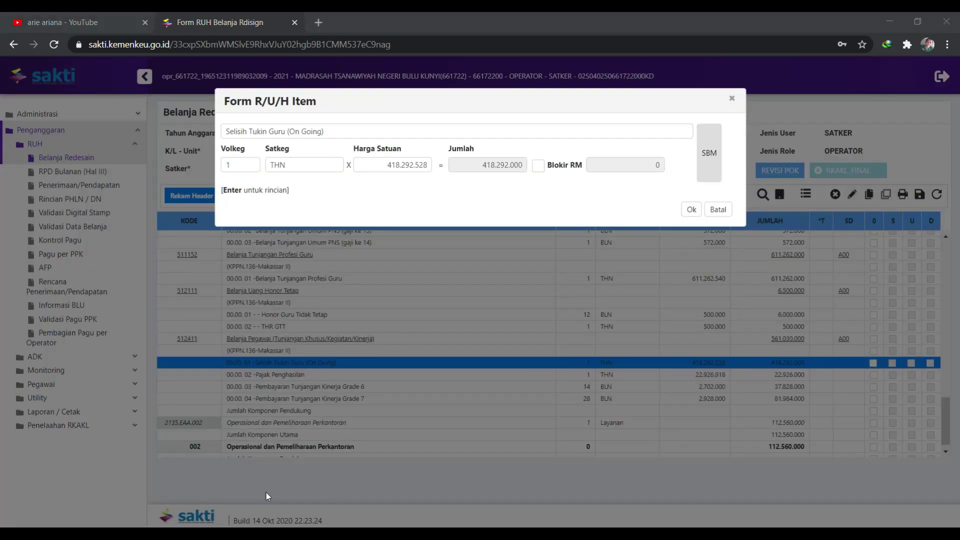
Copy the sum in E63 of the AKUN 51 sheet and set it as the item's Harga Satuan in SAKTI, 424.284.574
click(600, 488)
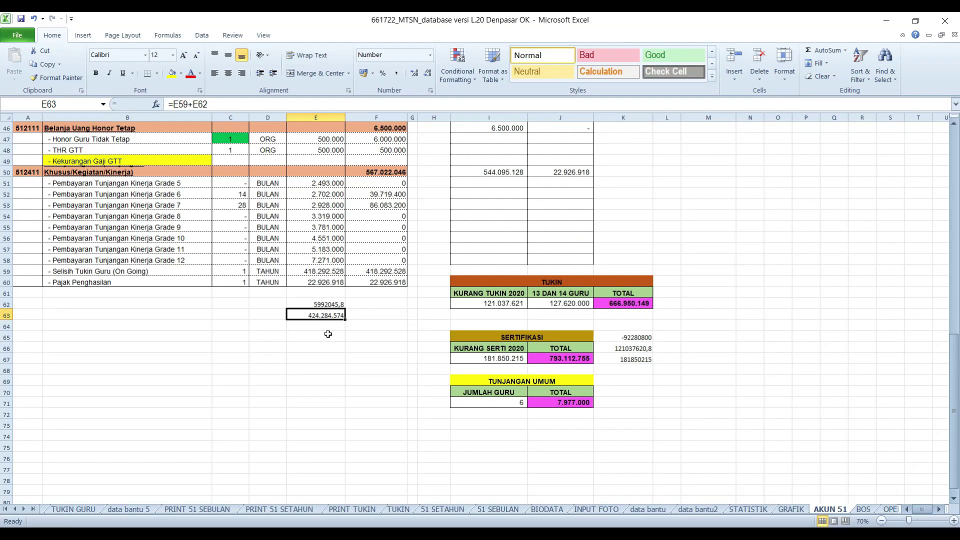
key(ctrl+c)
key(alt+Tab)
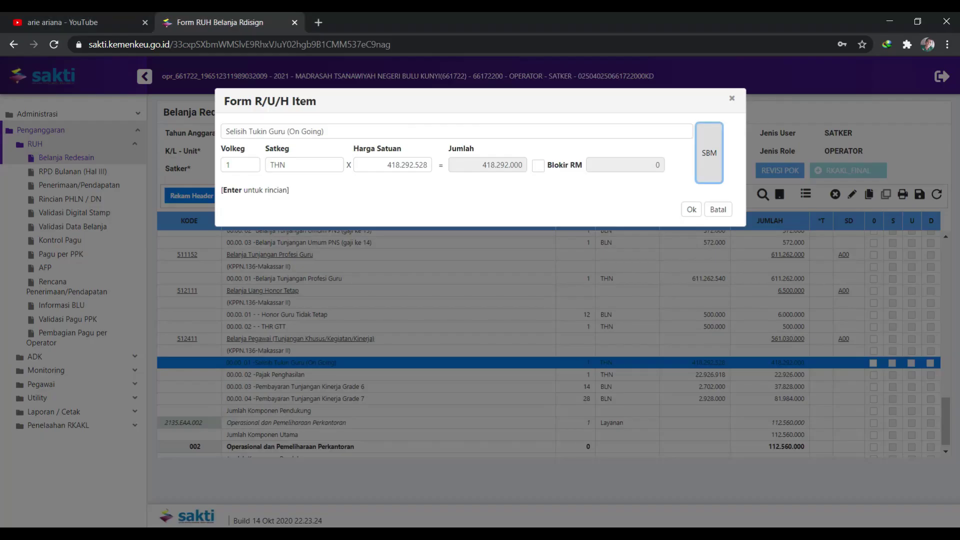
double_click(419, 165)
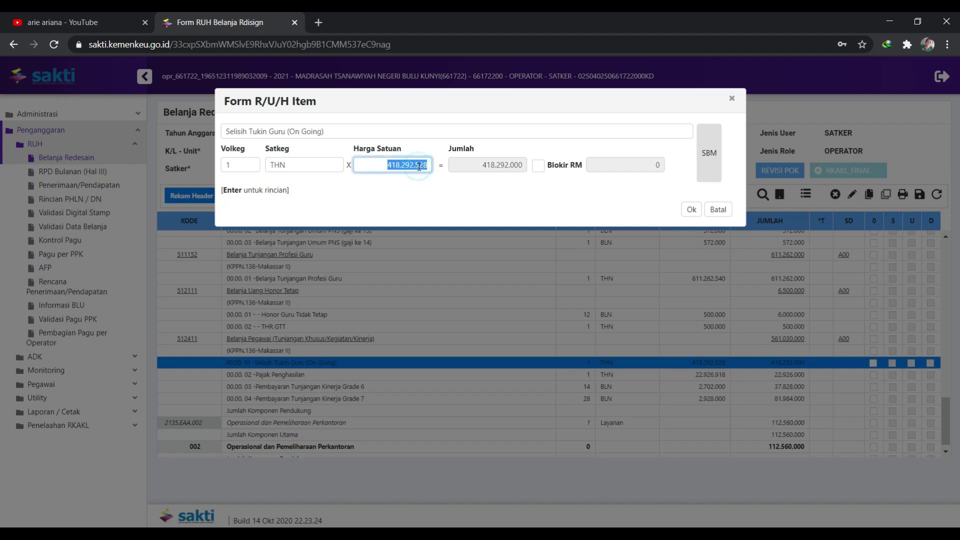
key(ctrl+v)
key(Tab)
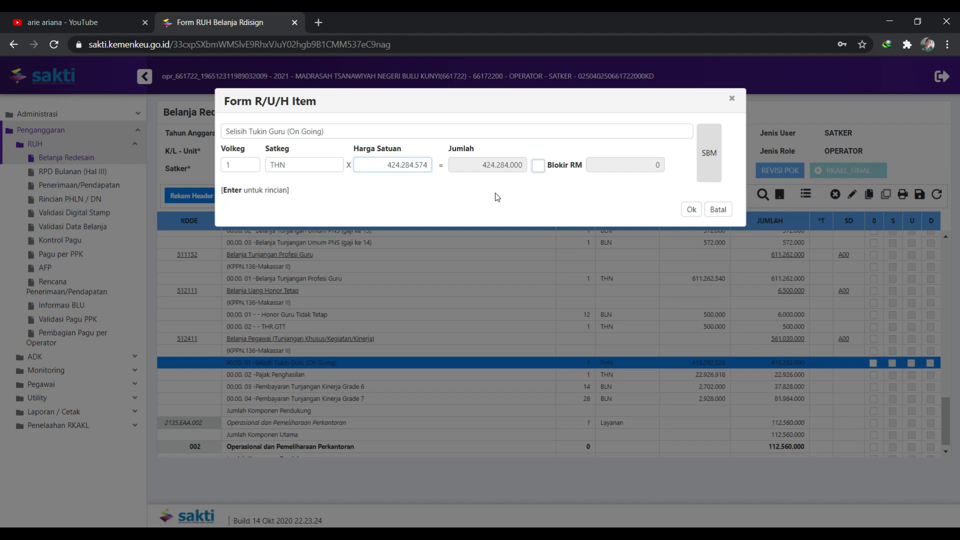
click(696, 218)
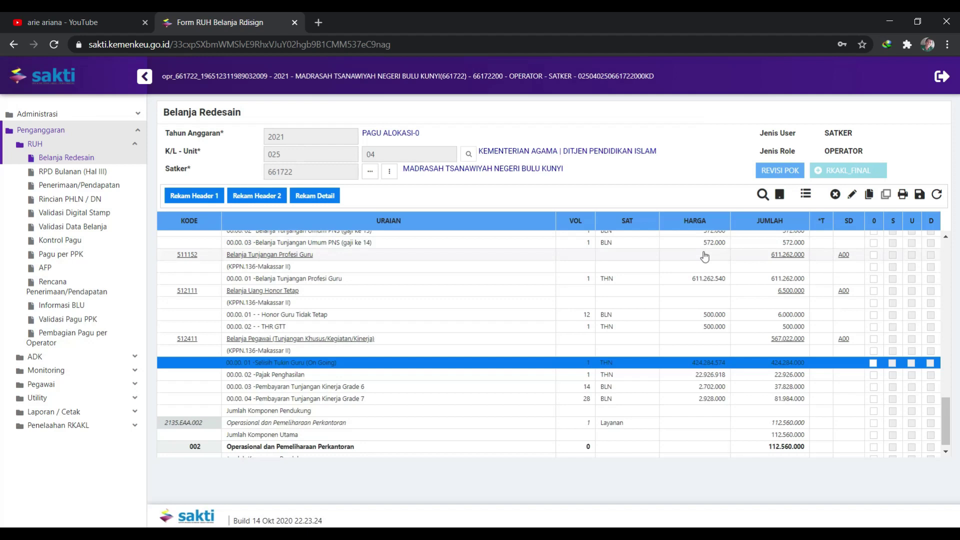
Save the Belanja Redesain changes and close the form
click(919, 194)
click(506, 326)
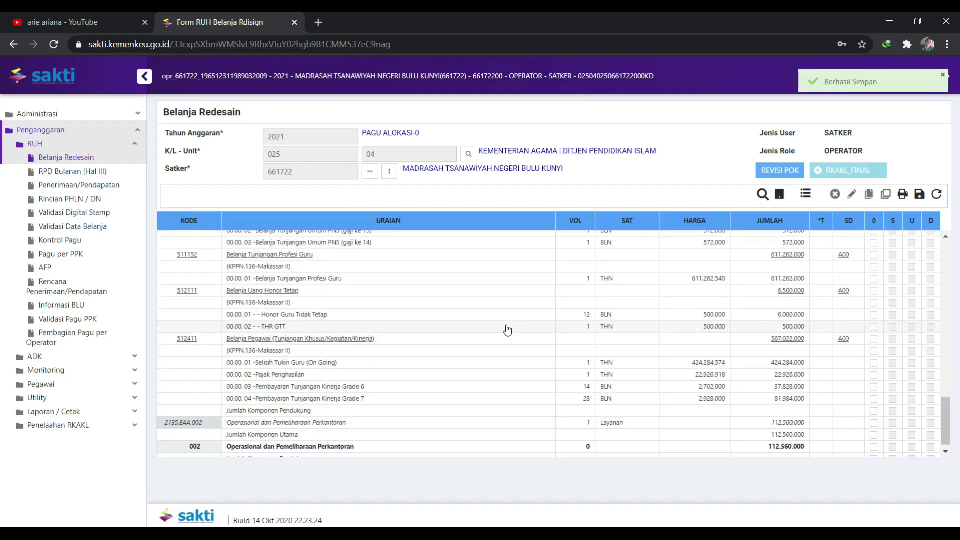
click(936, 194)
click(517, 320)
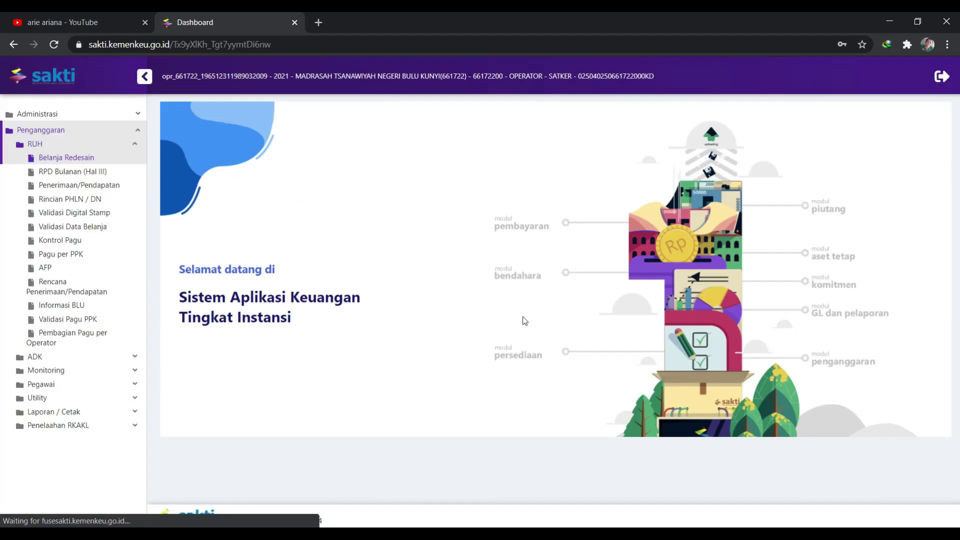
Open the Rincian Kertas Kerja Satker report form and choose satker 661722
click(66, 412)
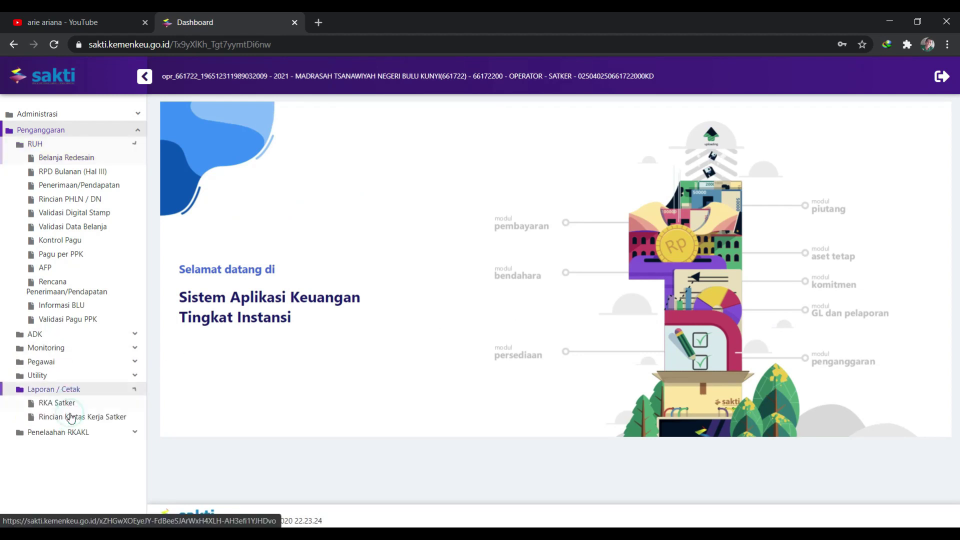
click(98, 239)
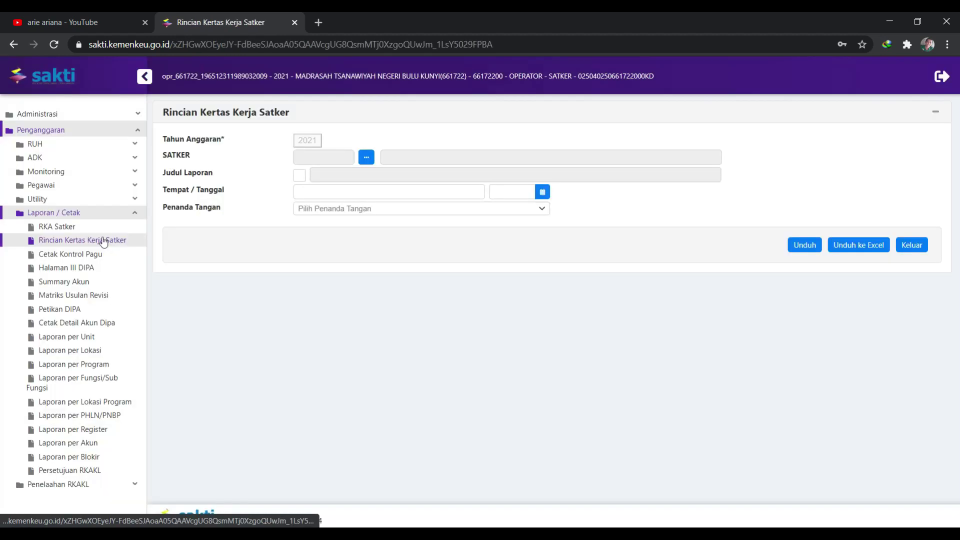
click(367, 158)
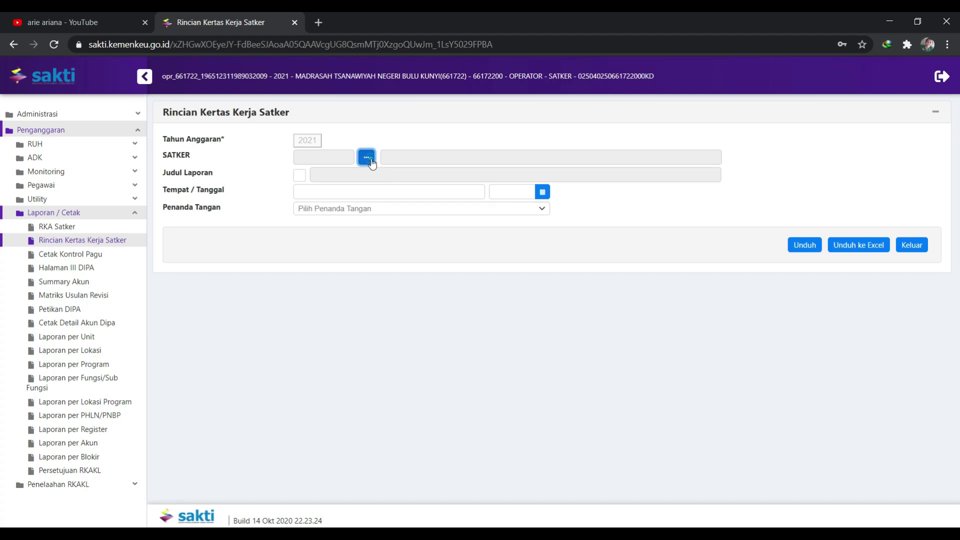
click(415, 297)
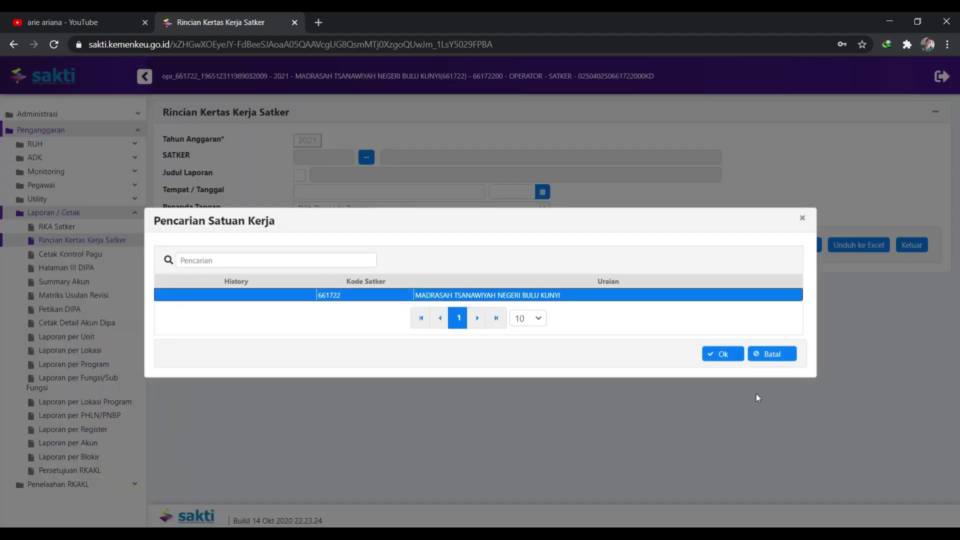
click(715, 354)
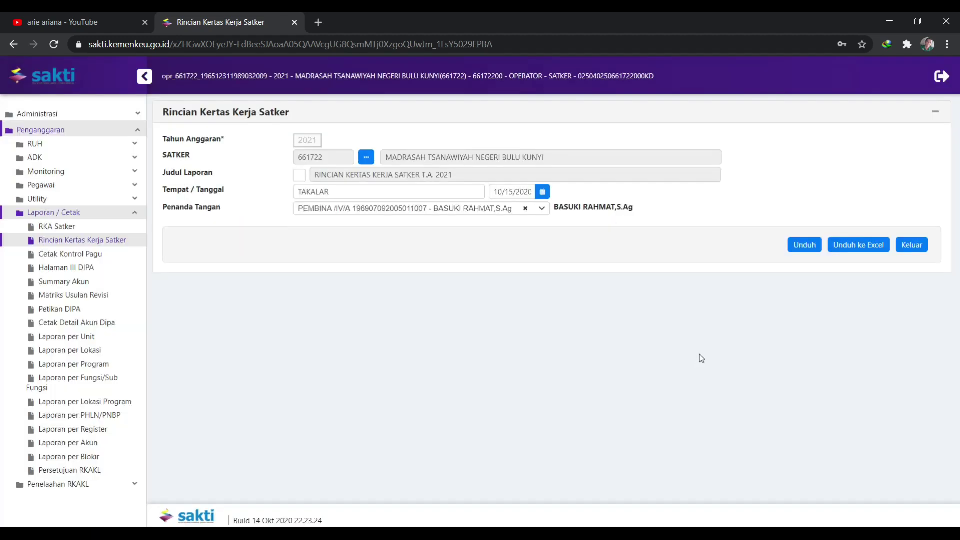
Download the report as an Excel file, open it and enable editing
click(874, 248)
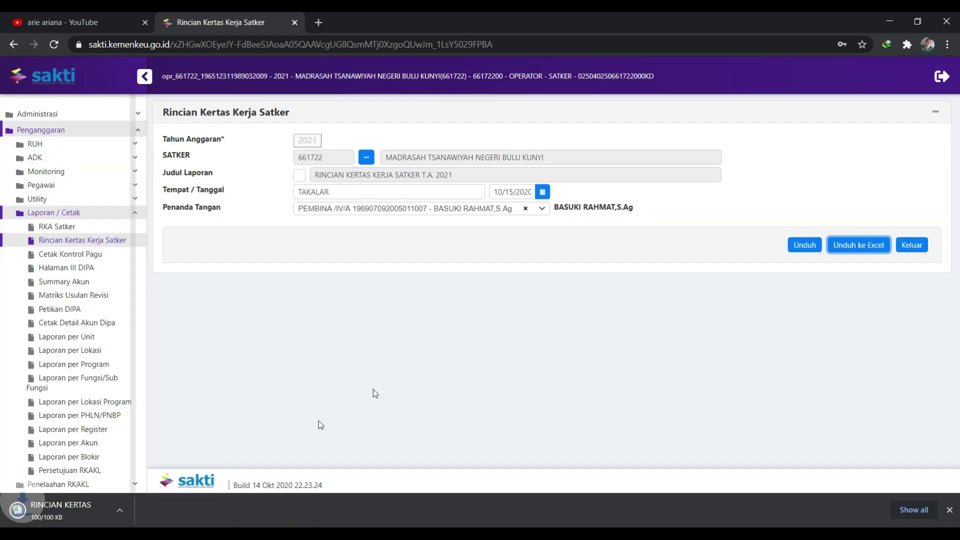
click(67, 514)
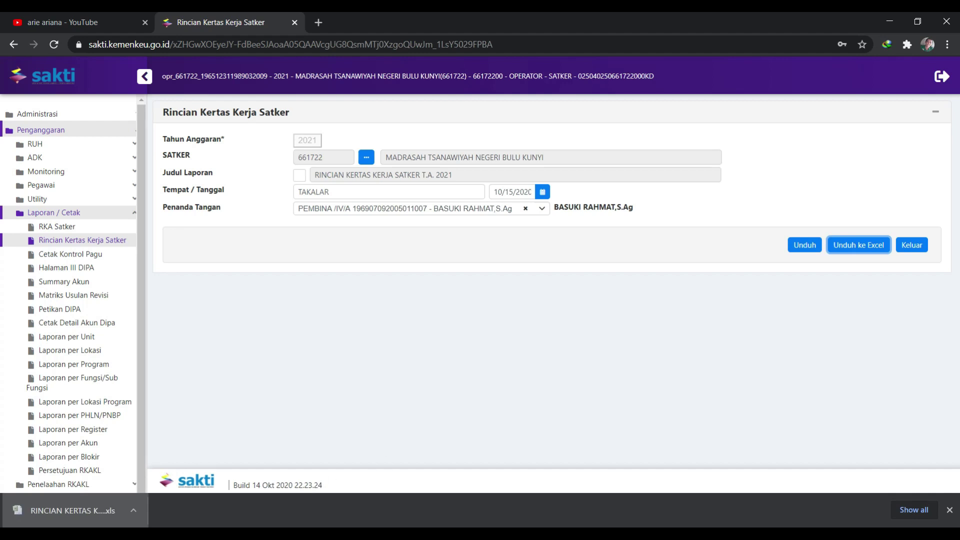
click(863, 458)
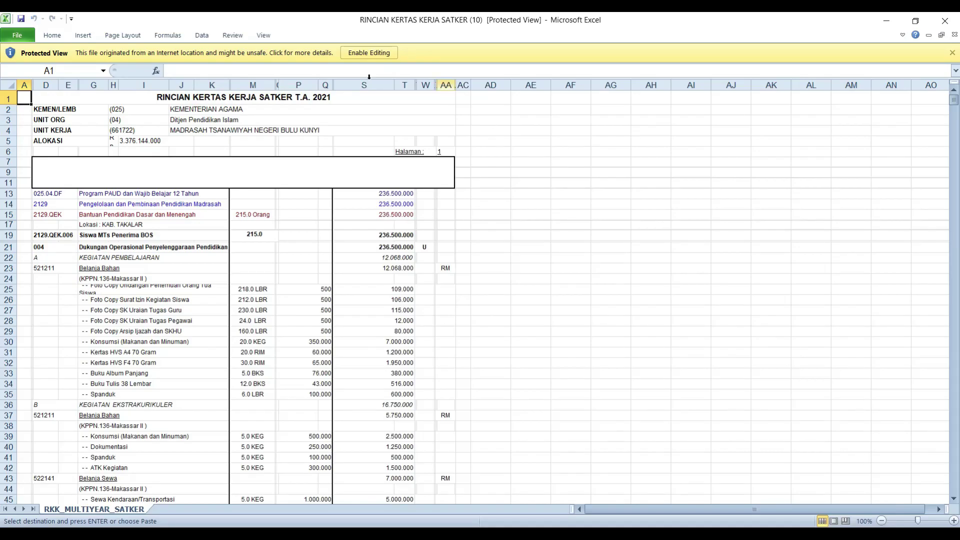
click(381, 53)
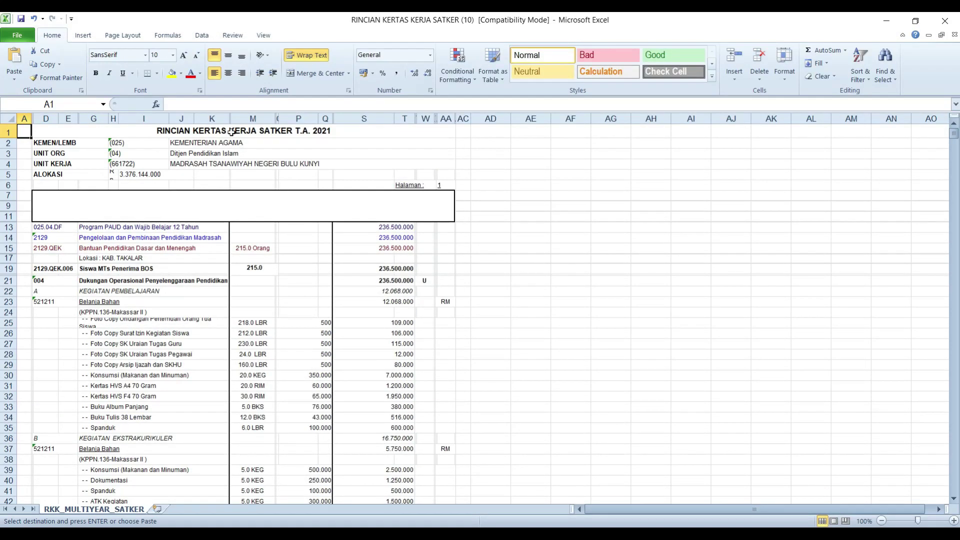
Select the whole exported report, from the RINCIAN KERTAS KERJA SATKER title through the last page, and copy it
click(230, 131)
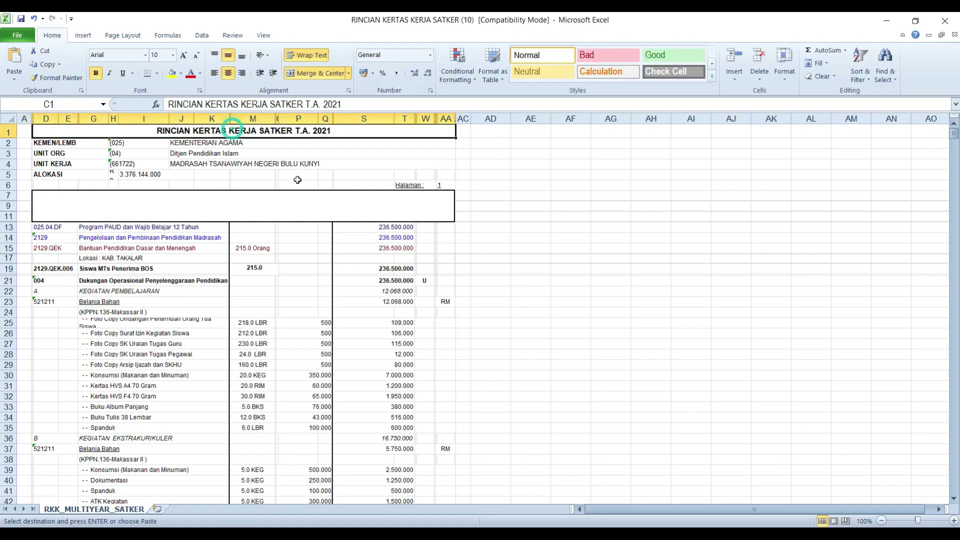
drag(322, 129, 384, 173)
scroll(150, 229, up, 8)
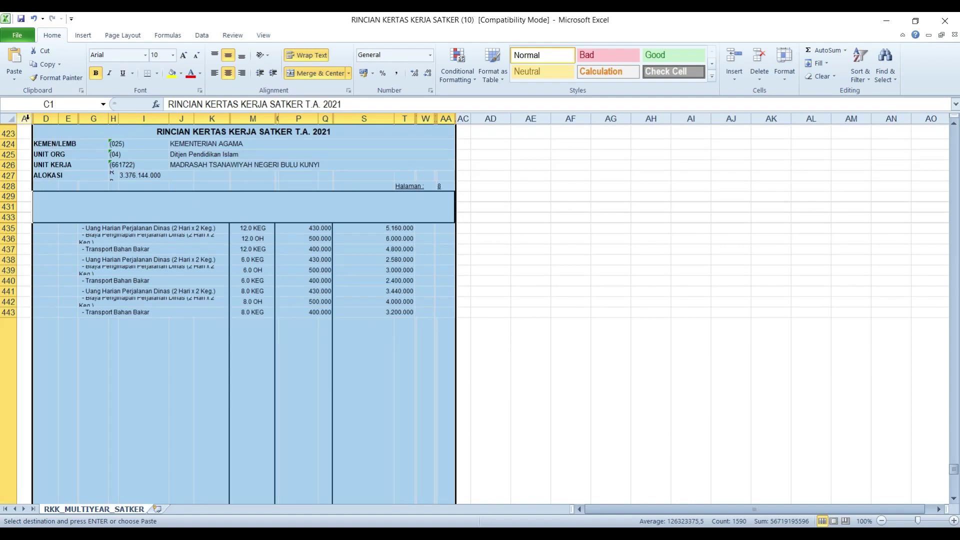
scroll(123, 151, up, 19)
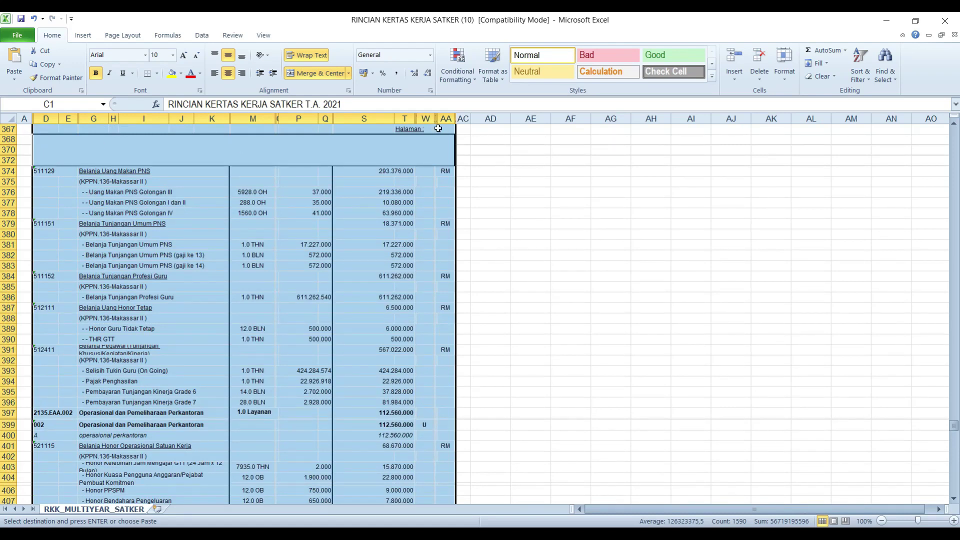
scroll(396, 257, down, 7)
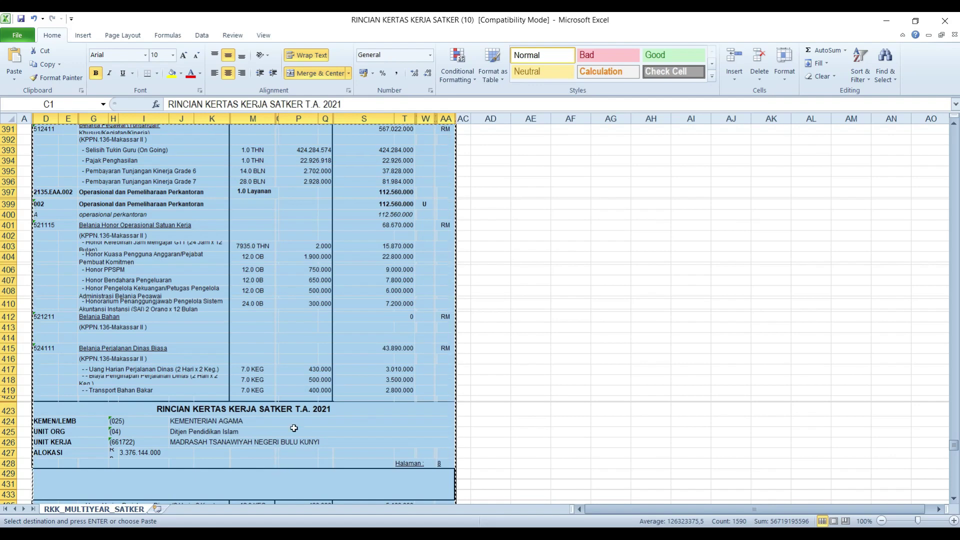
scroll(290, 427, up, 4)
Switch to the 661722_MTSN database workbook, open its Copy Excel dari SAKTI sheet and paste the report at A3 as values only
mouse_move(267, 533)
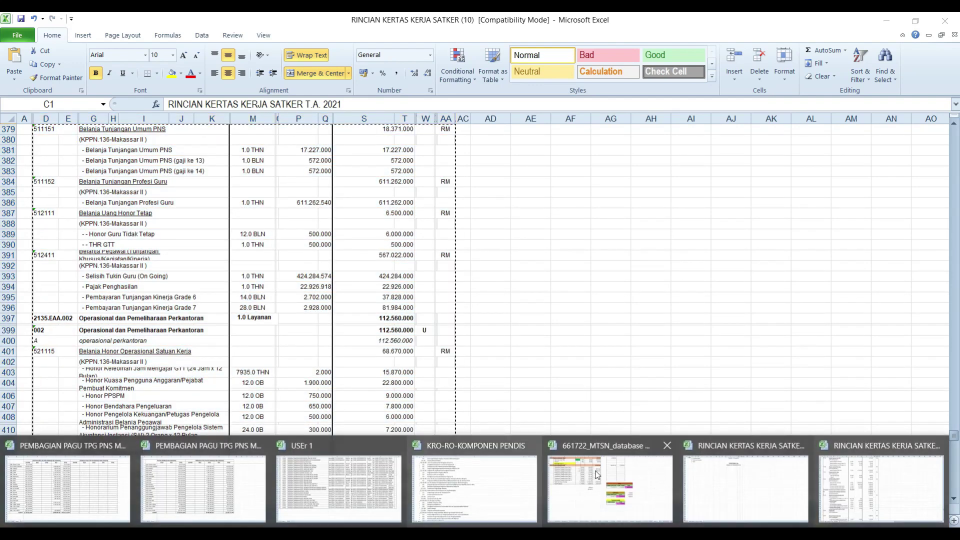
click(610, 480)
scroll(544, 284, up, 10)
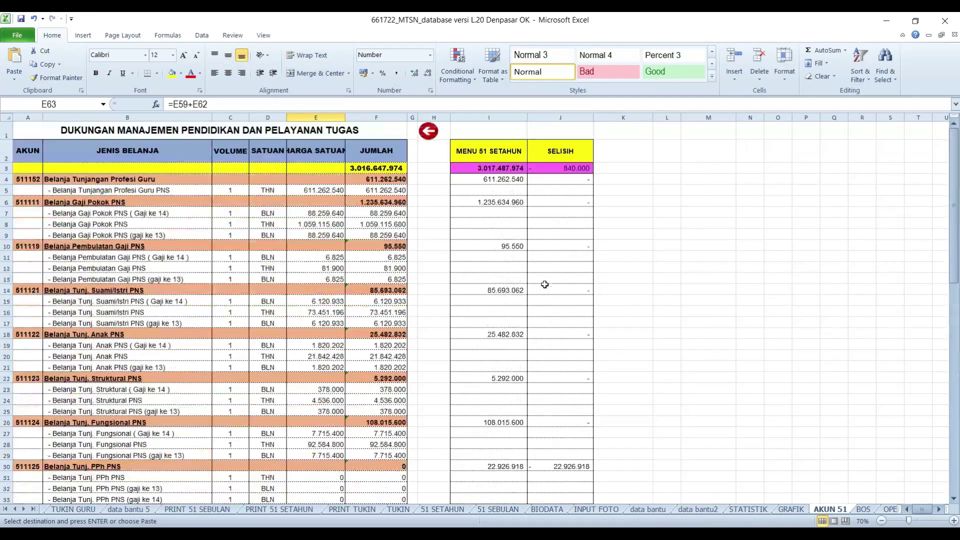
click(430, 133)
click(577, 209)
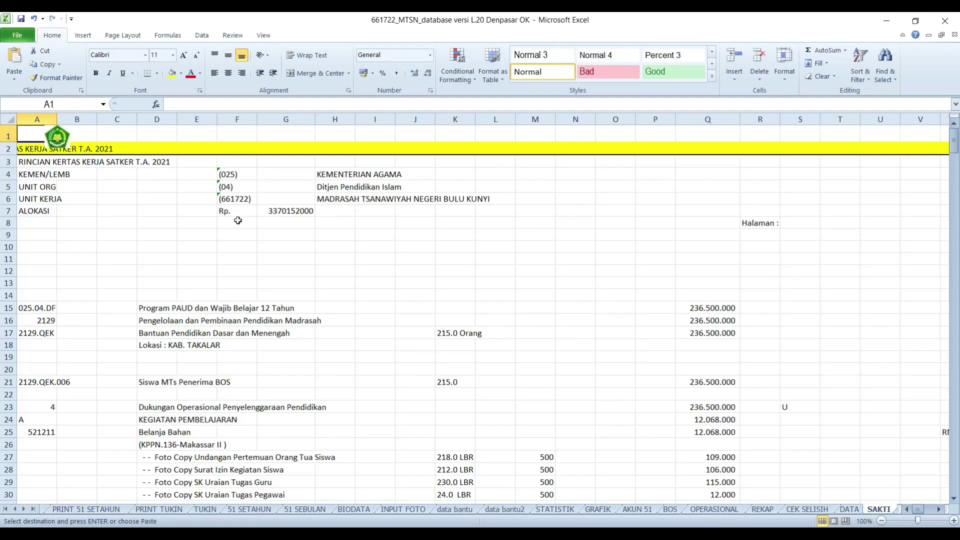
click(35, 161)
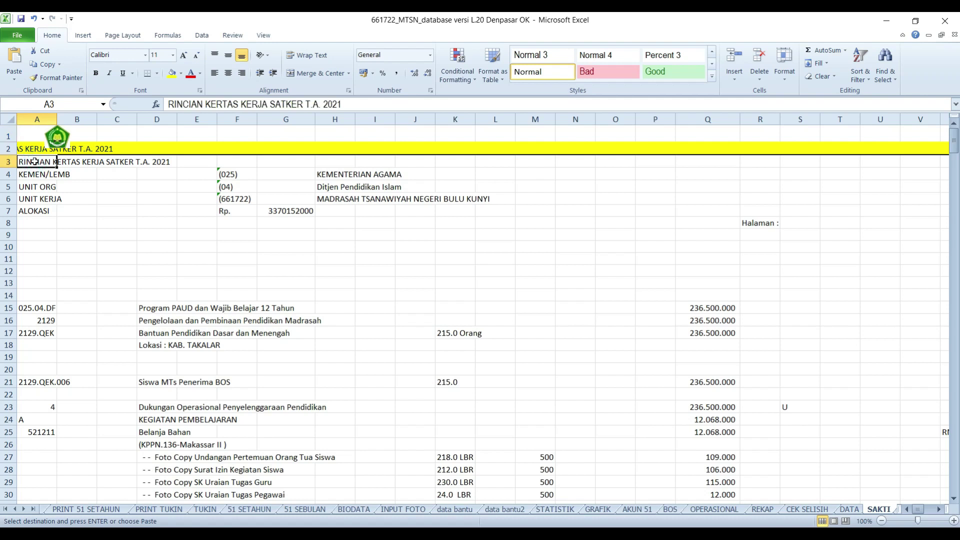
right_click(34, 162)
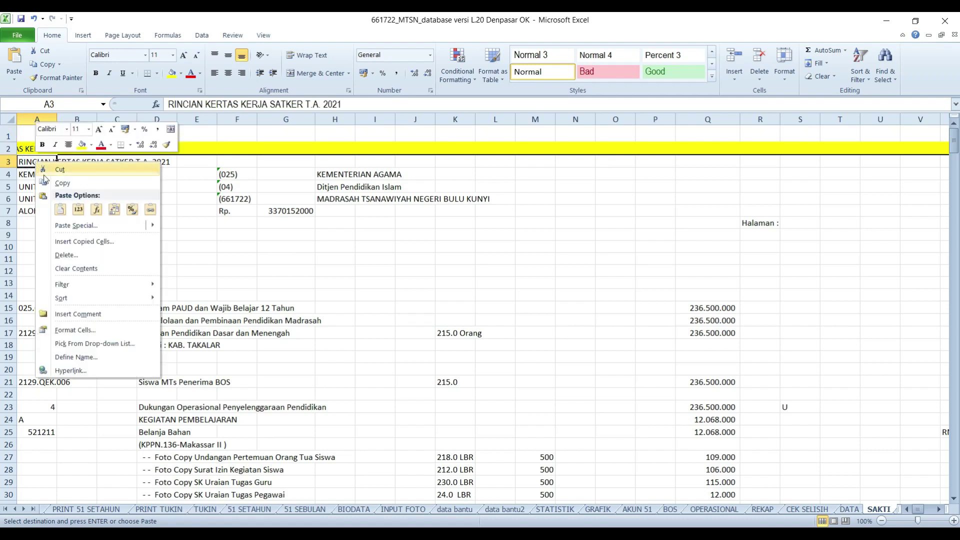
click(79, 210)
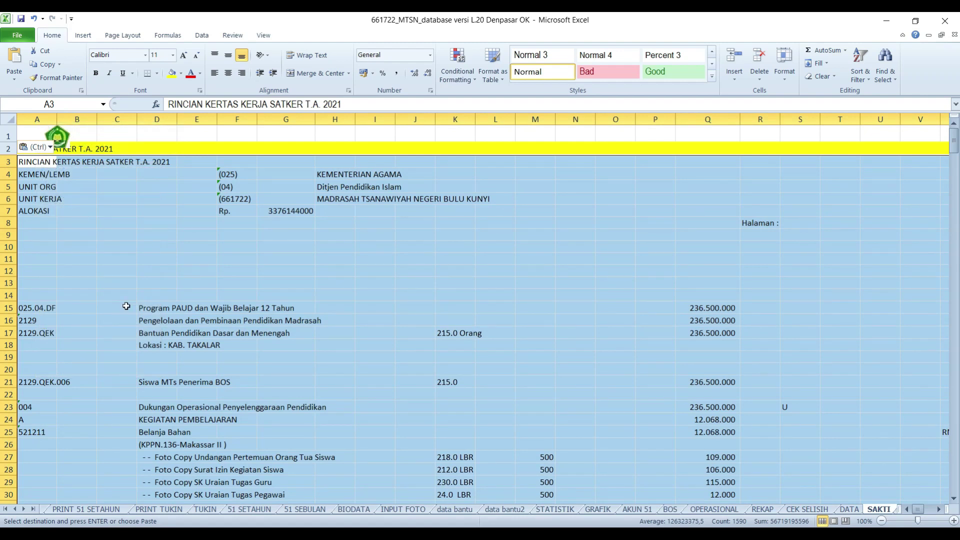
Convert the codes stored as text in column A, from A16 down to the end of the data, to numbers
click(39, 320)
drag(38, 320, 48, 481)
drag(955, 487, 955, 133)
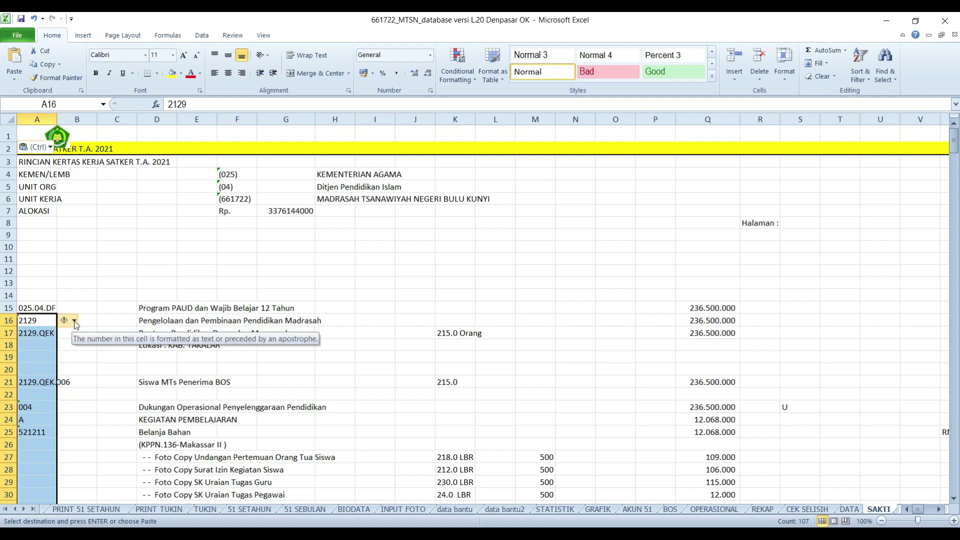
click(74, 321)
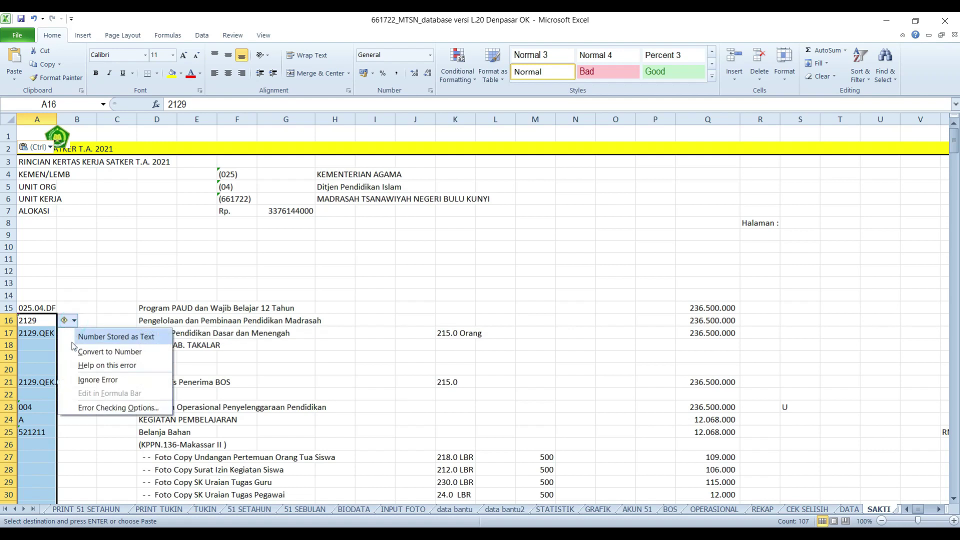
click(84, 352)
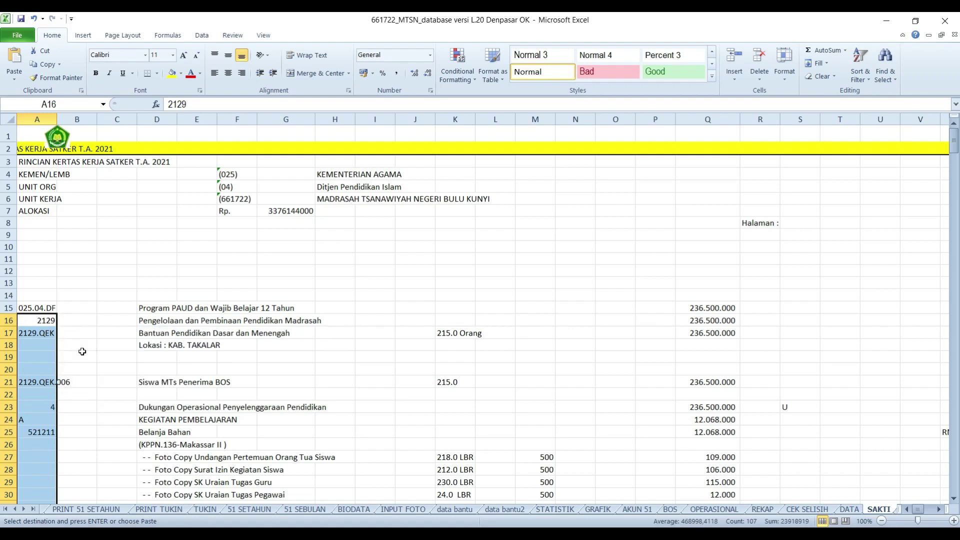
Open the Cek Selisih sheet from the main menu and compare the SAKTI and database amounts for the salary and BOS accounts
click(56, 139)
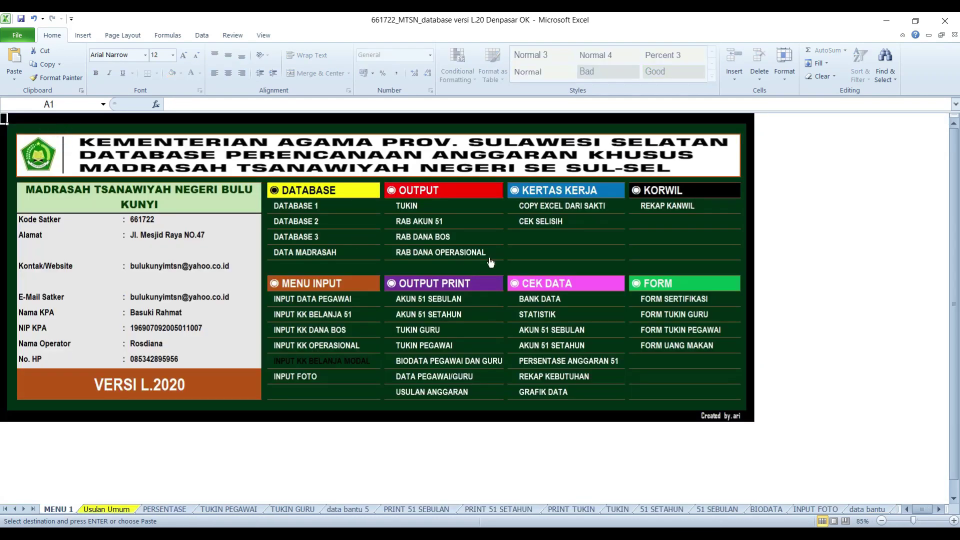
click(543, 223)
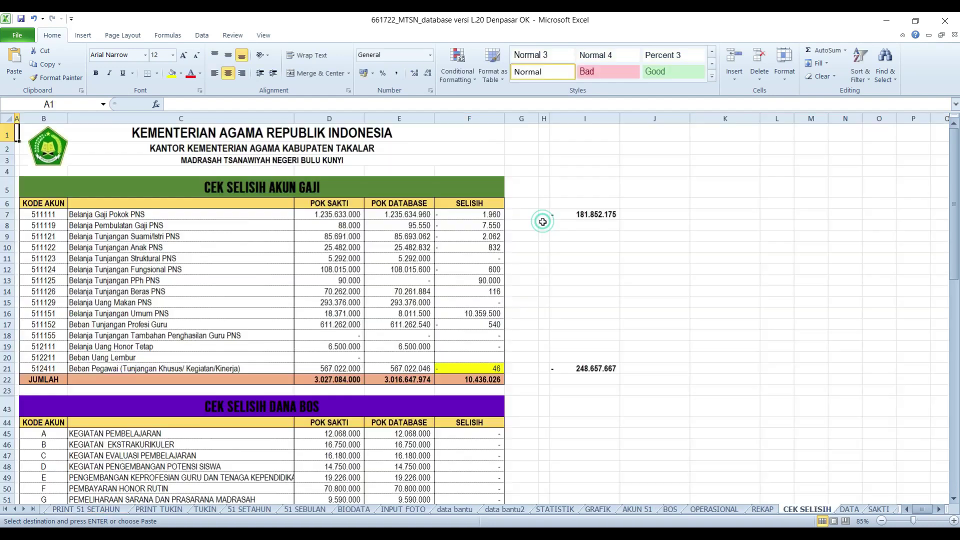
click(486, 368)
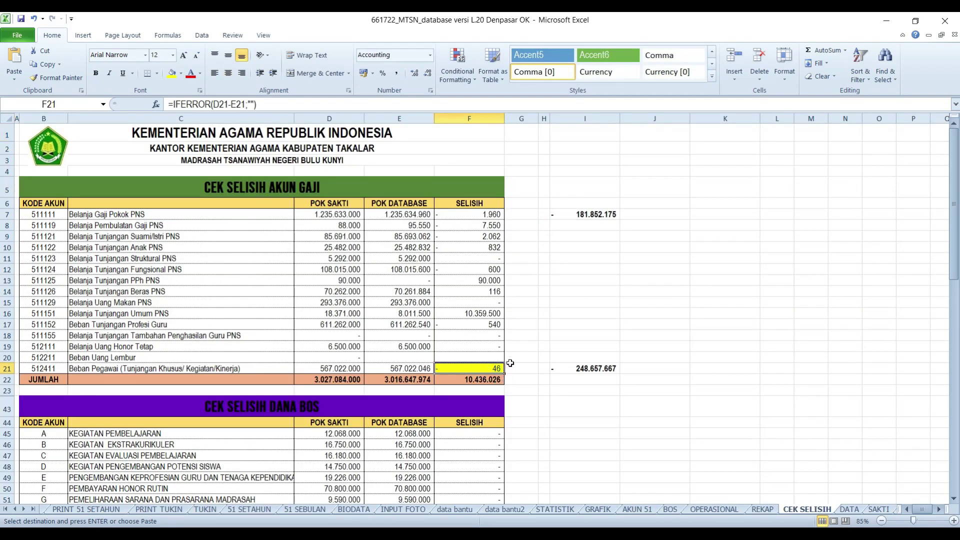
scroll(487, 298, down, 3)
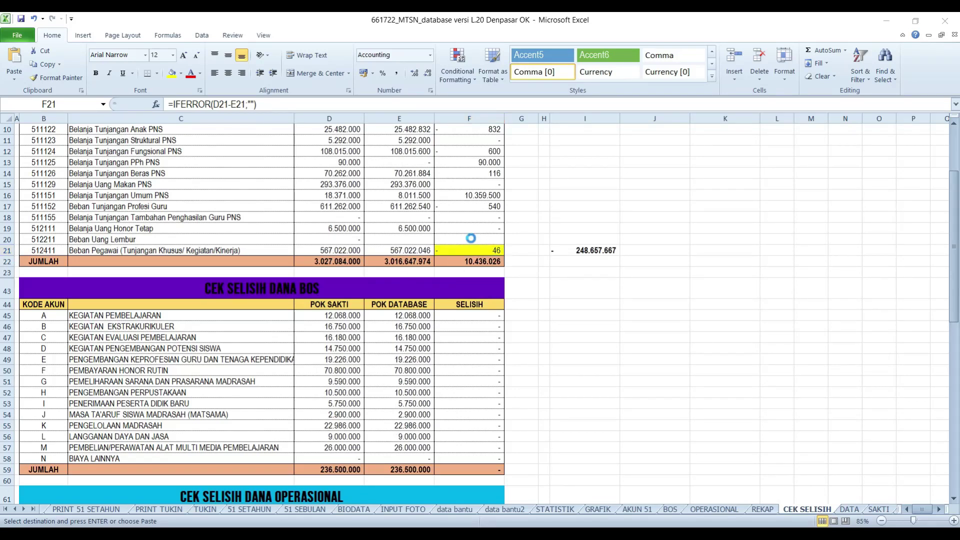
scroll(481, 262, up, 3)
scroll(481, 262, down, 2)
scroll(481, 261, up, 2)
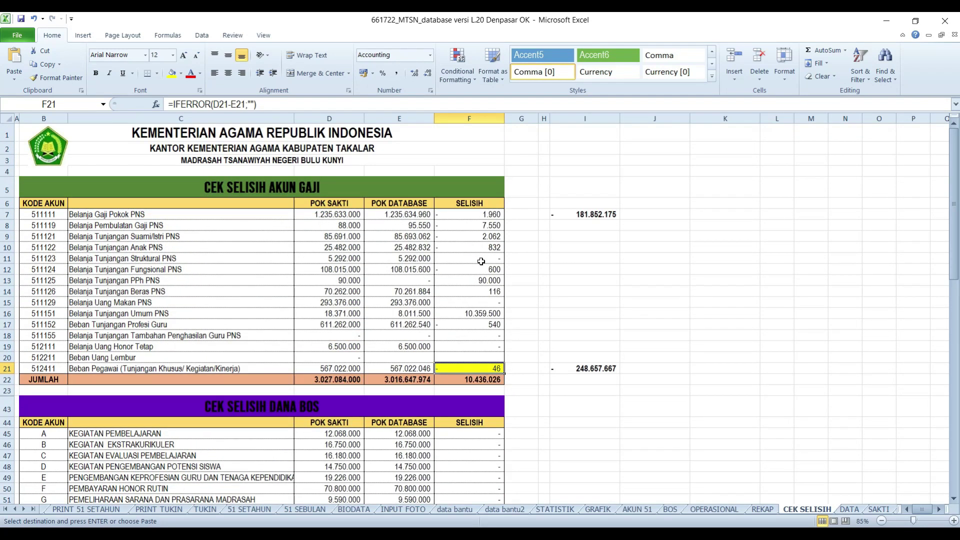
scroll(479, 246, down, 3)
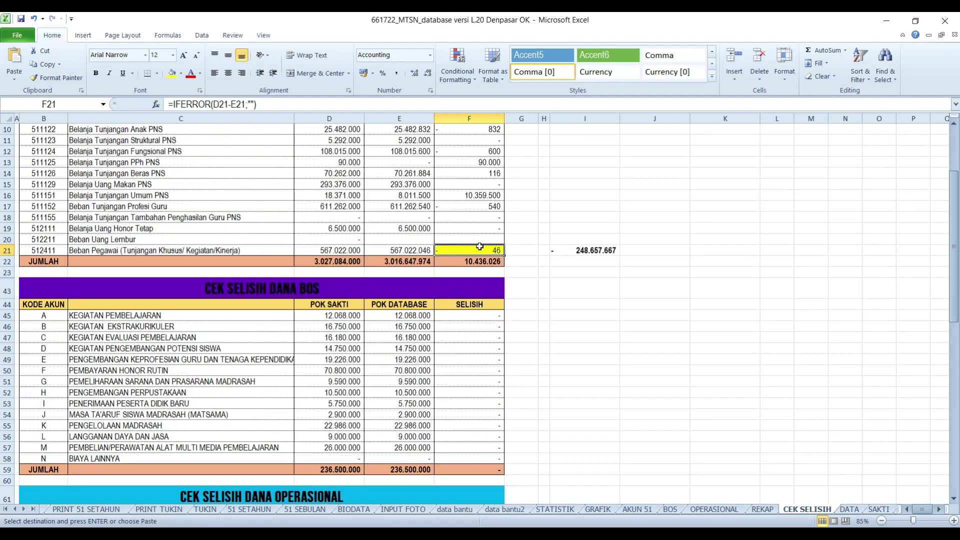
scroll(454, 272, up, 2)
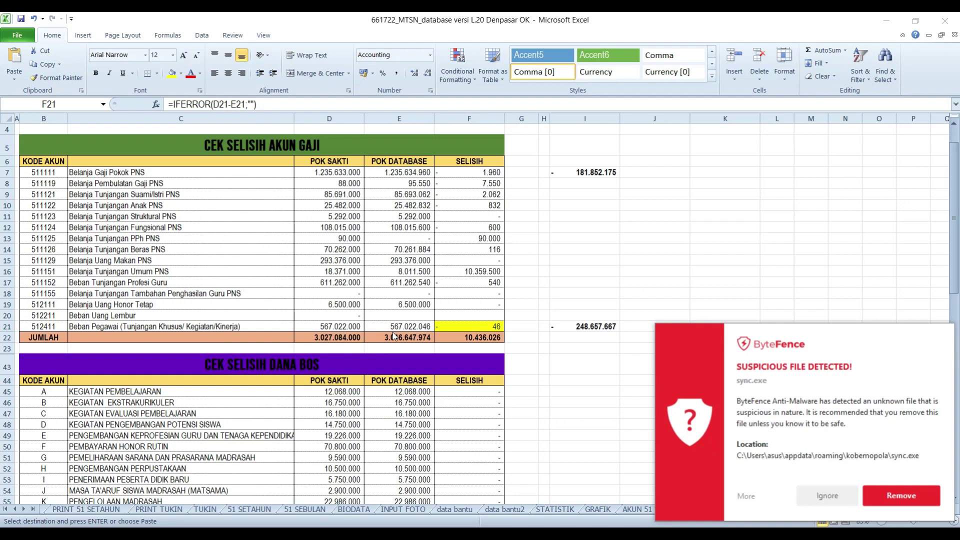
Ignore the ByteFence suspicious file alert, then check the POK Database amount of account 512411 and the remaining difference tables
click(833, 497)
click(869, 472)
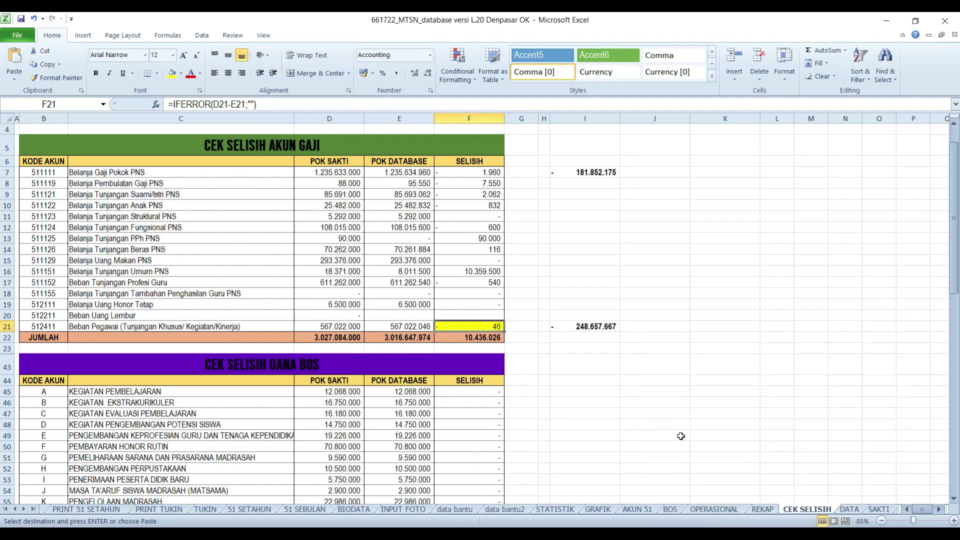
click(429, 327)
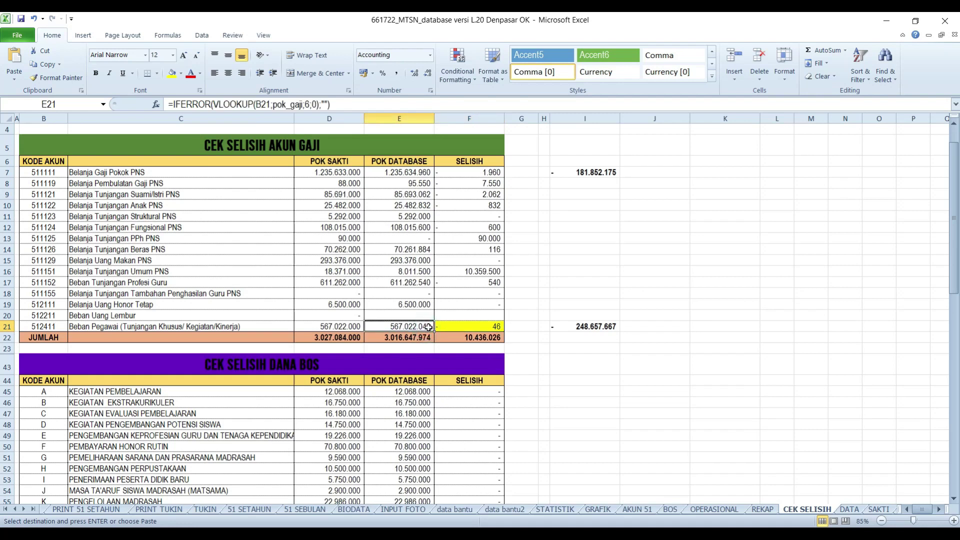
scroll(429, 327, down, 8)
scroll(429, 327, up, 6)
scroll(429, 327, up, 4)
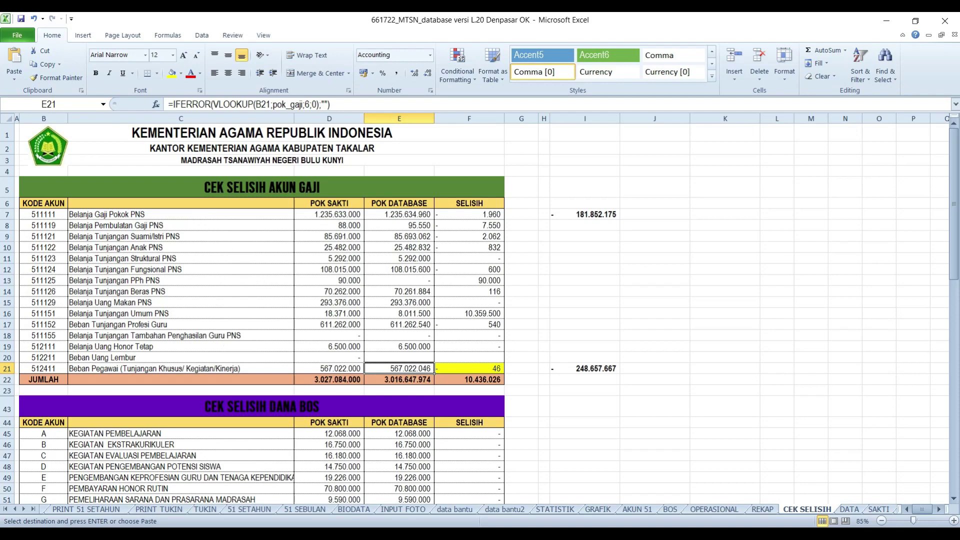
Switch to Chrome with the SAKTI Rincian Kertas Kerja Satker page
mouse_move(107, 534)
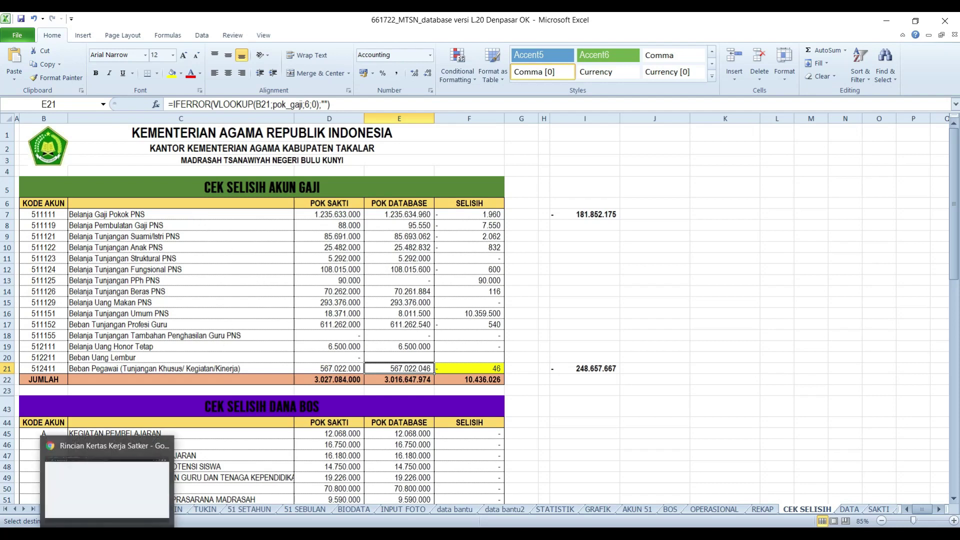
click(107, 534)
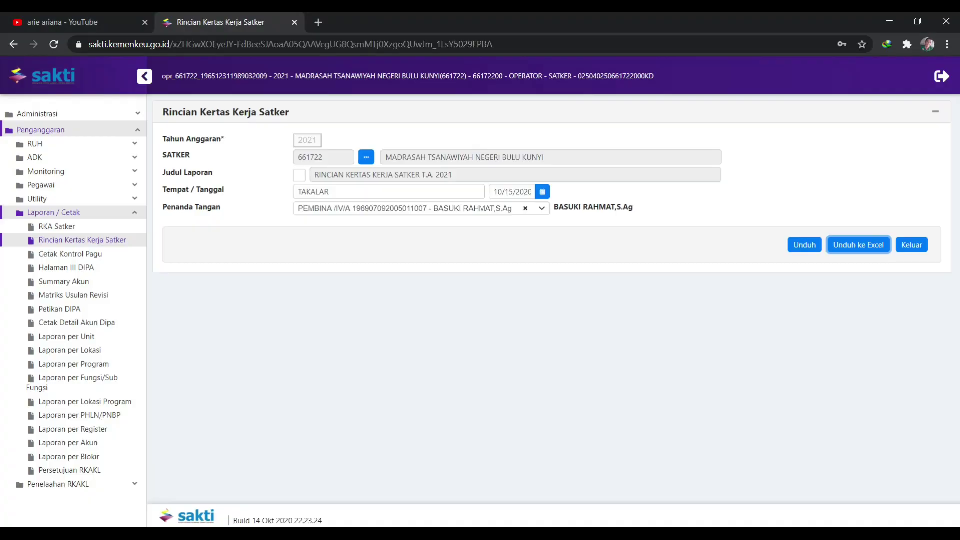